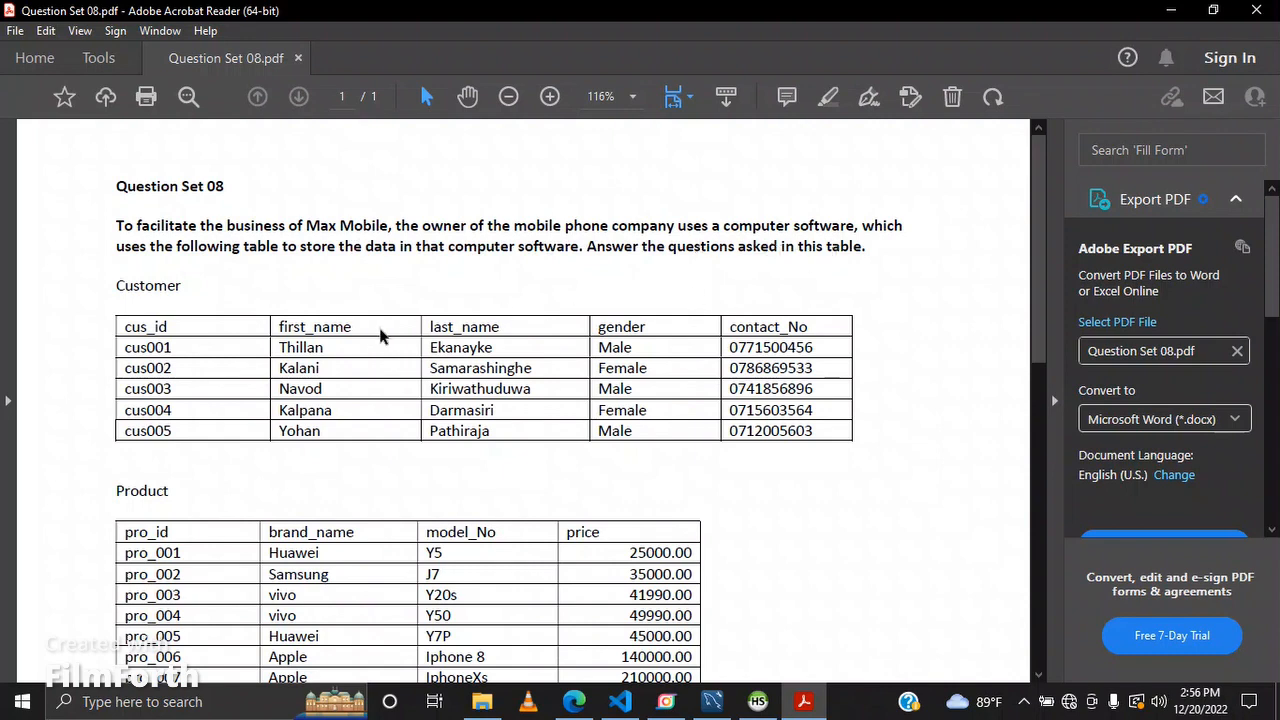
# Step: Create a new empty model after reviewing the question set's customer and product table requirements
pyautogui.scroll(-1, 311, 330)
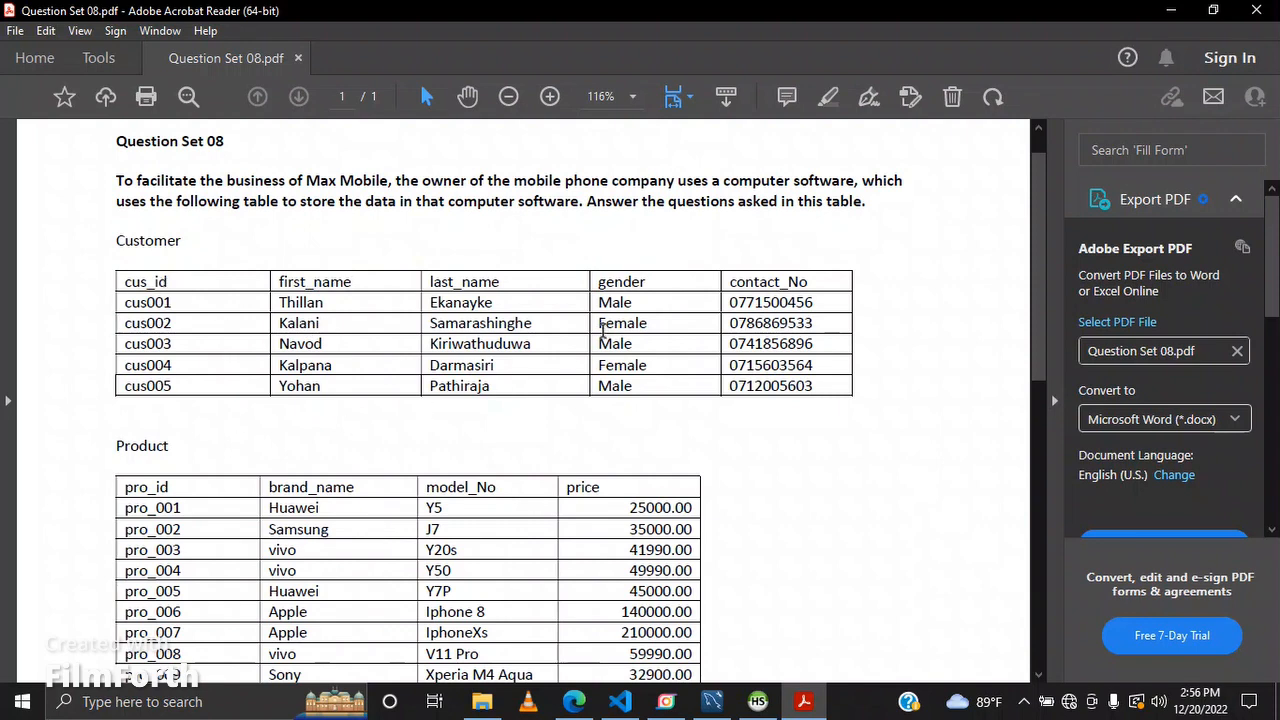
pyautogui.scroll(-4, 600, 335)
pyautogui.scroll(-3, 575, 500)
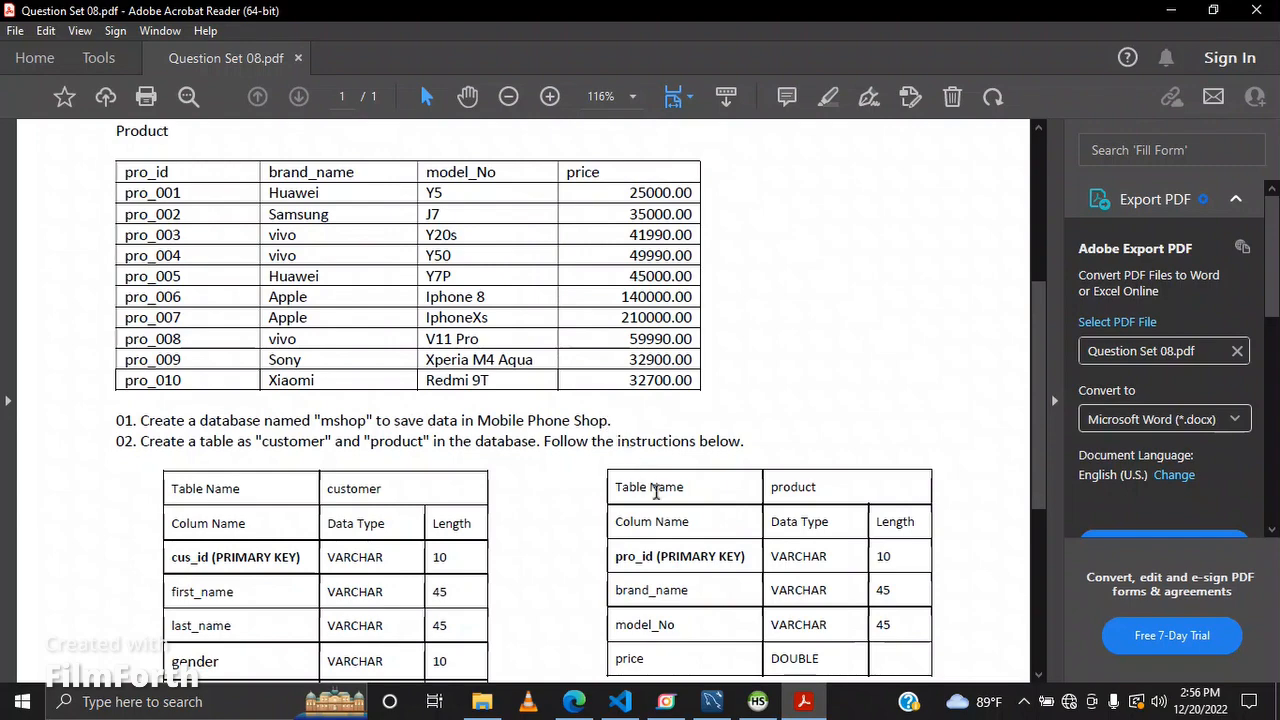
pyautogui.click(720, 708)
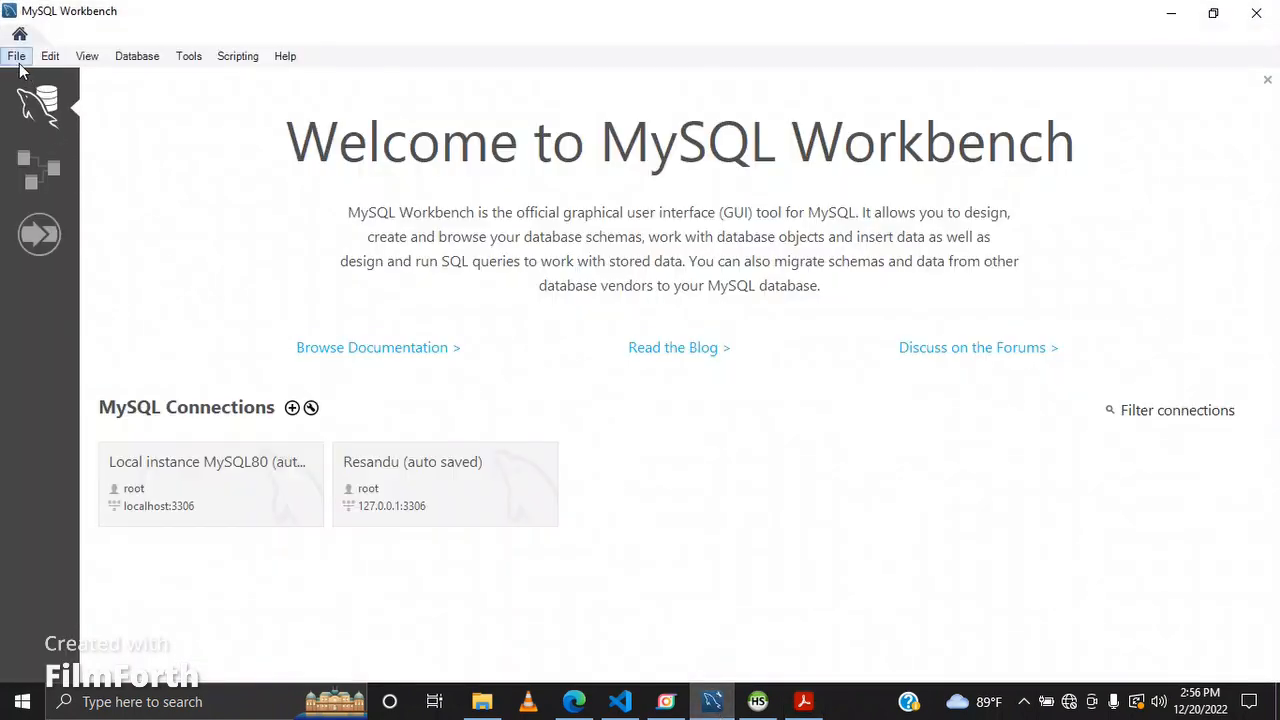
pyautogui.click(18, 57)
pyautogui.click(78, 76)
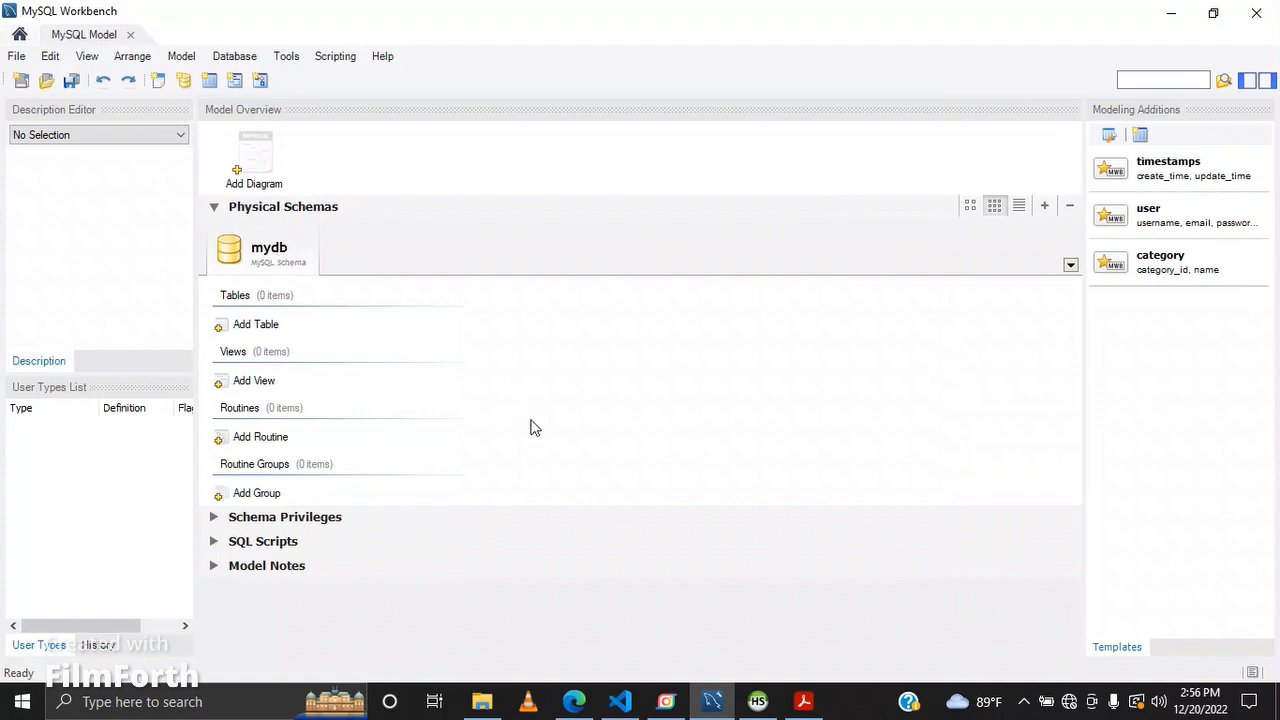
# Step: Rename the model's default schema to mshop
pyautogui.click(785, 677)
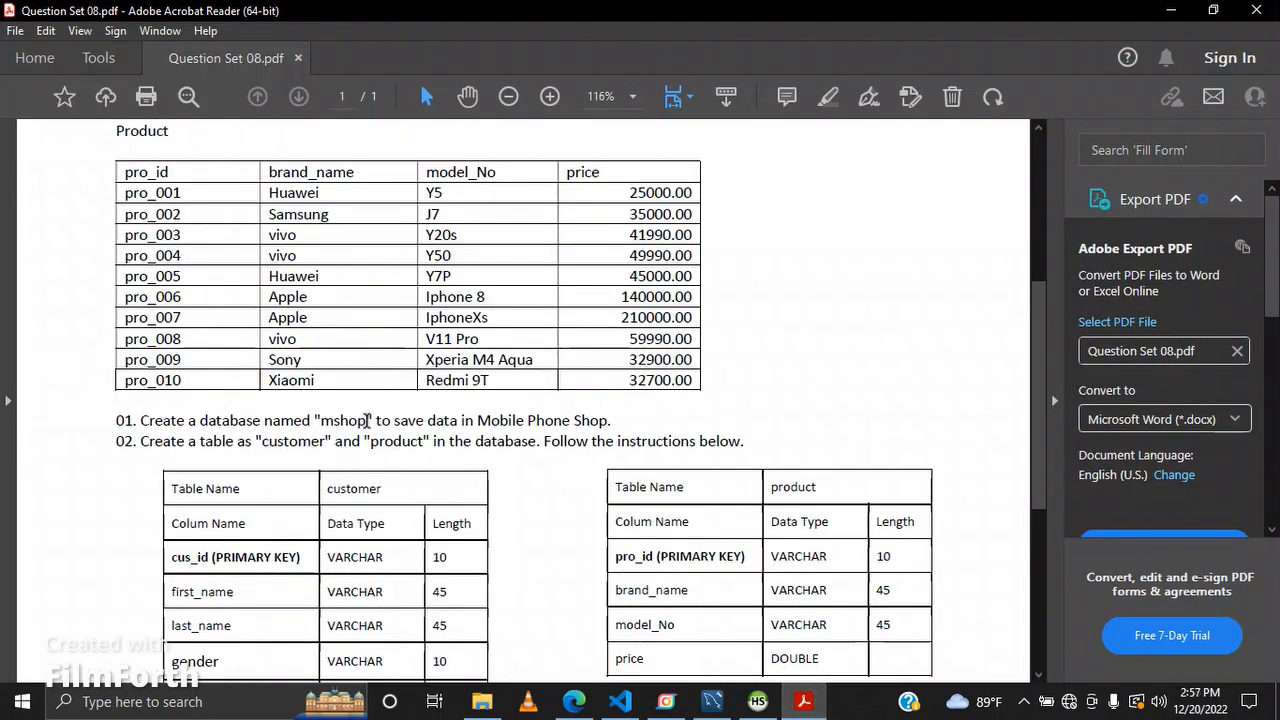
pyautogui.moveTo(368, 421); pyautogui.dragTo(327, 426)
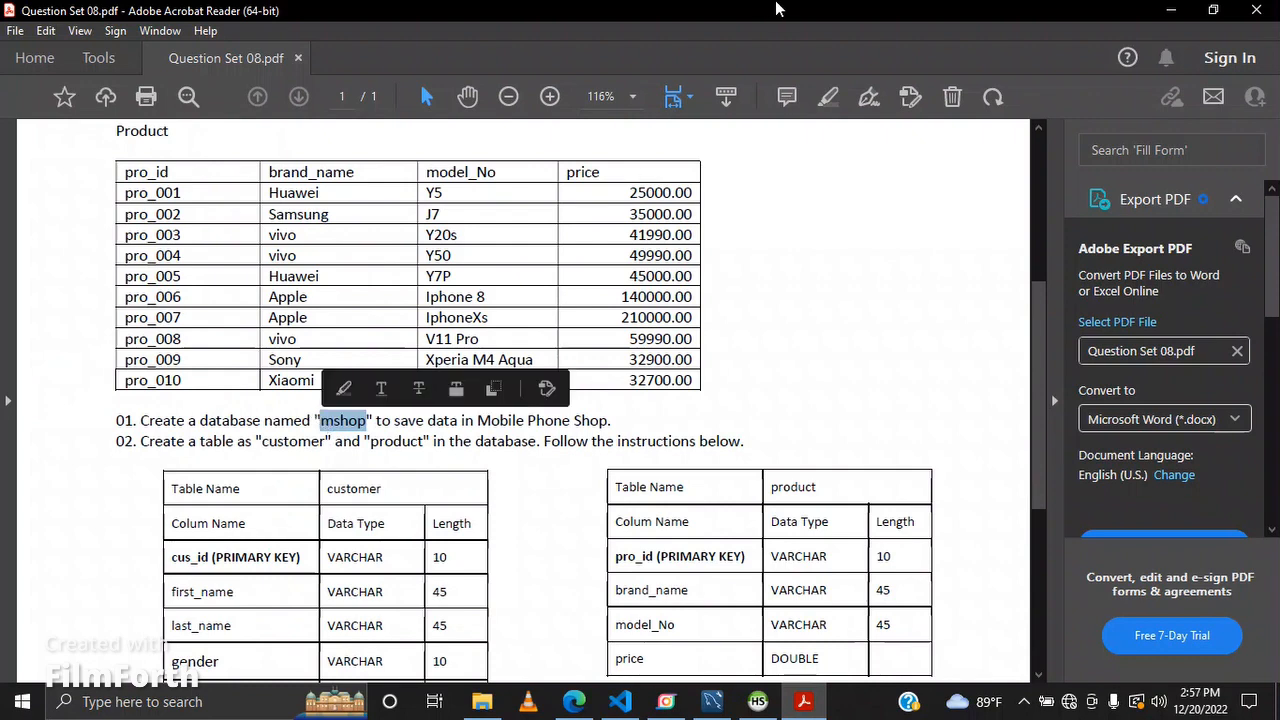
pyautogui.click(1171, 10)
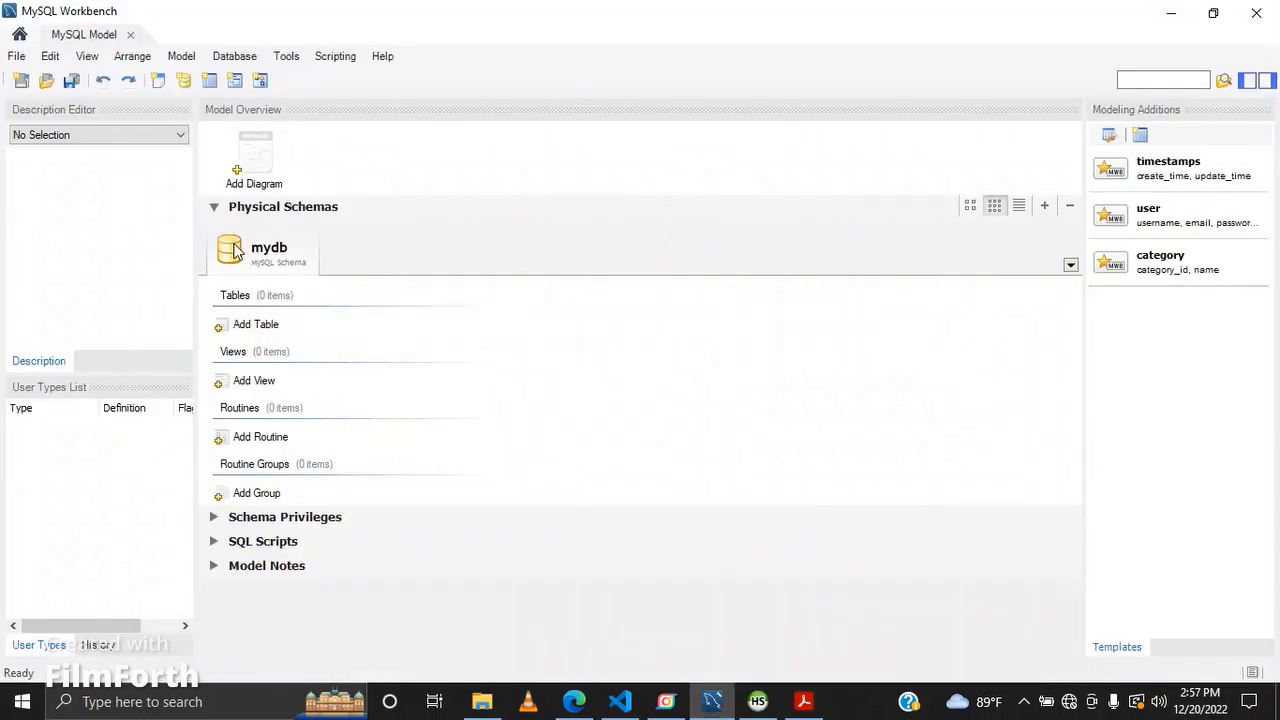
pyautogui.doubleClick(270, 252)
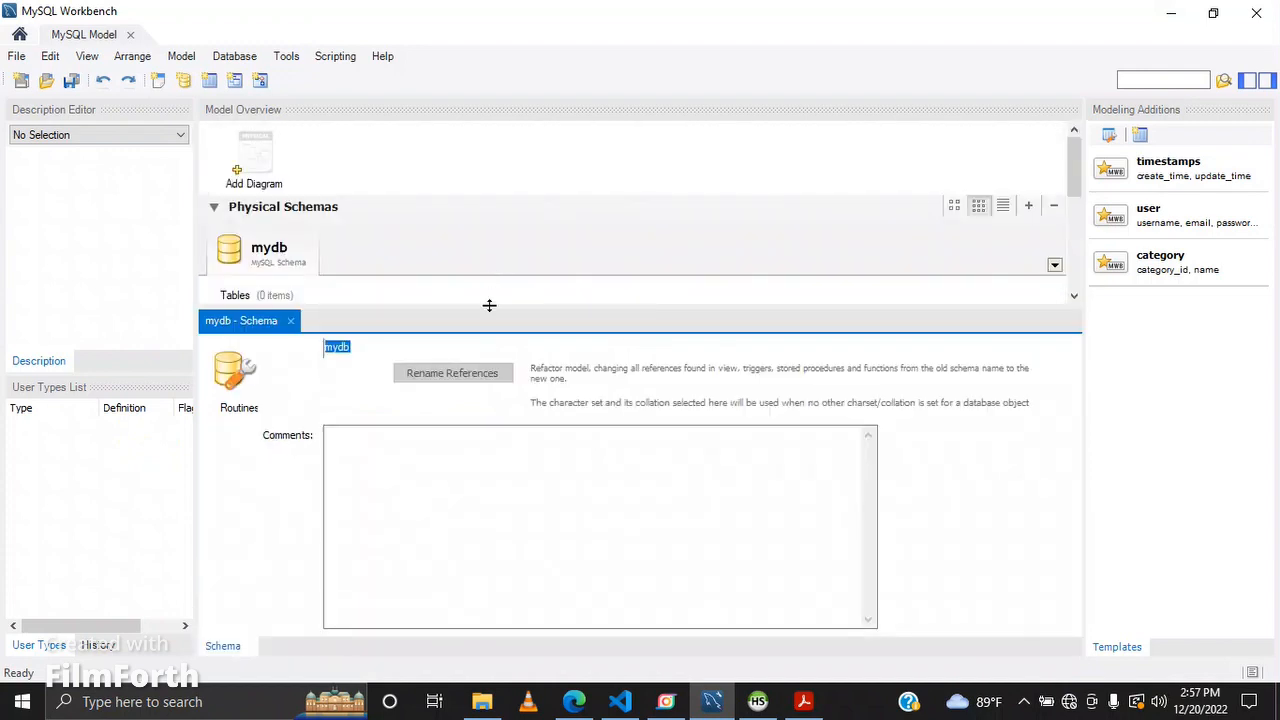
pyautogui.write('mshop')
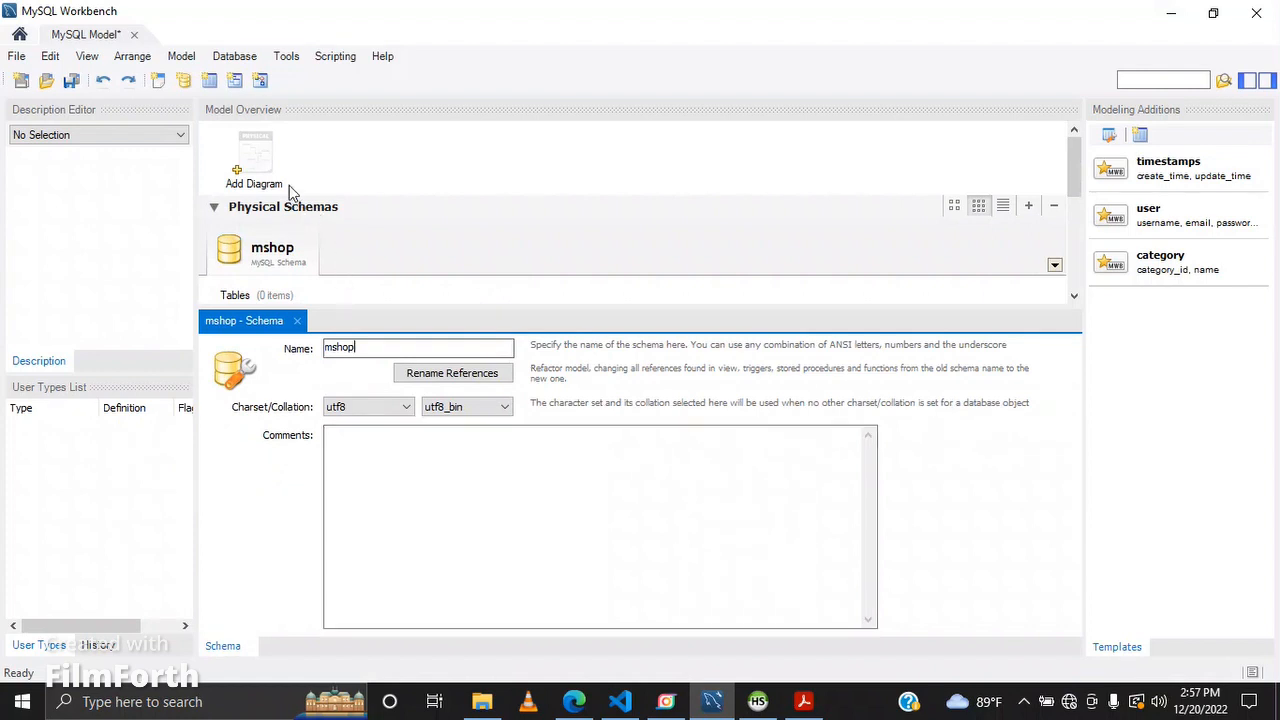
# Step: Open a new EER diagram for the mshop model
pyautogui.doubleClick(262, 160)
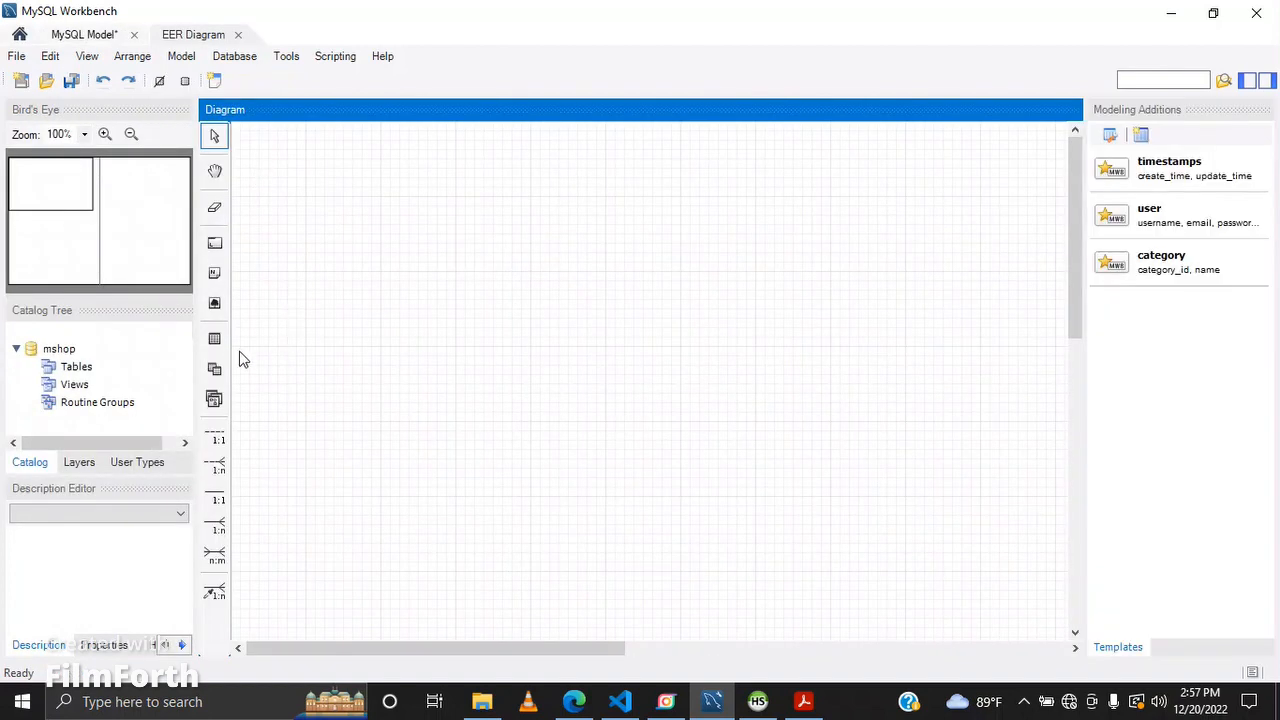
pyautogui.click(800, 702)
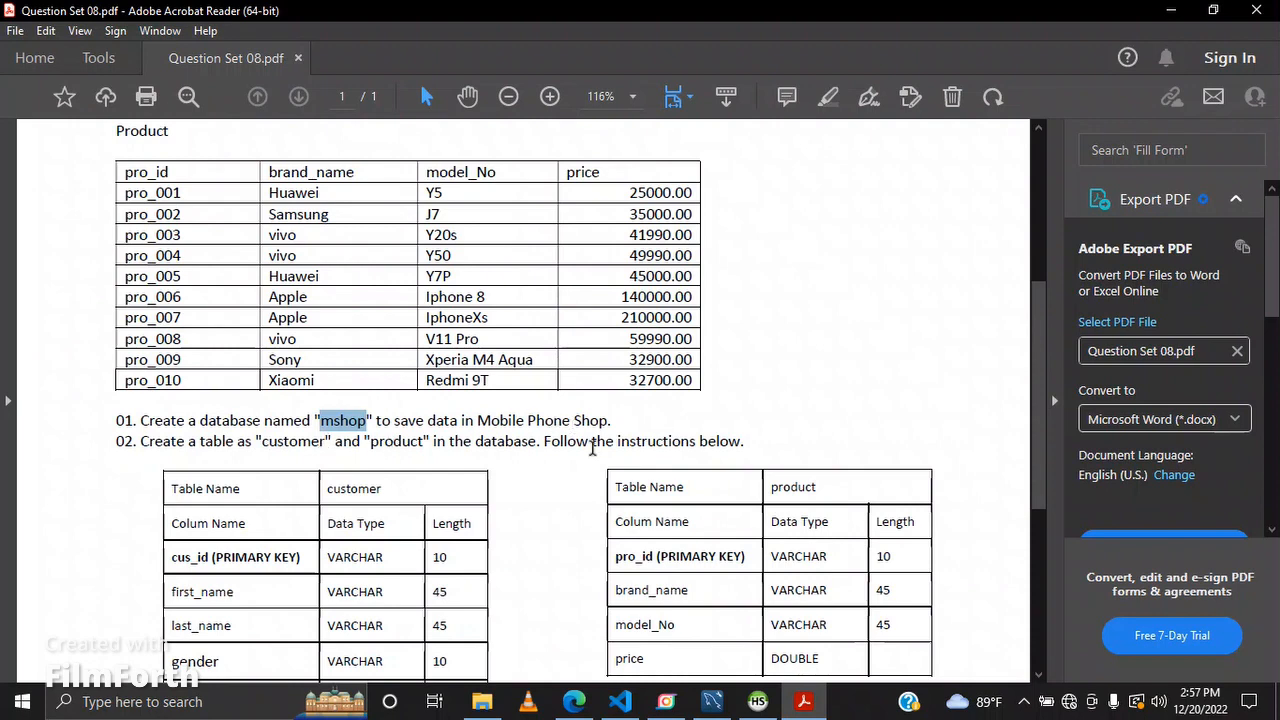
pyautogui.scroll(-1, 595, 446)
pyautogui.scroll(-2, 647, 432)
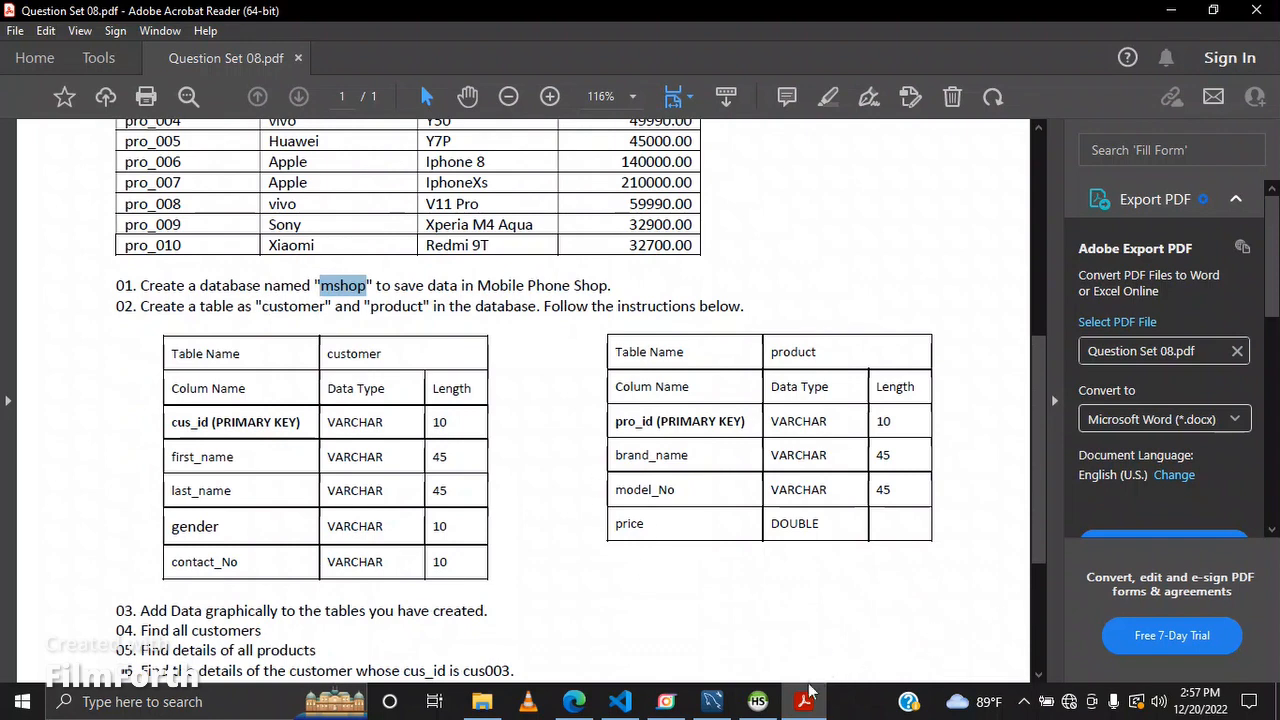
pyautogui.click(712, 701)
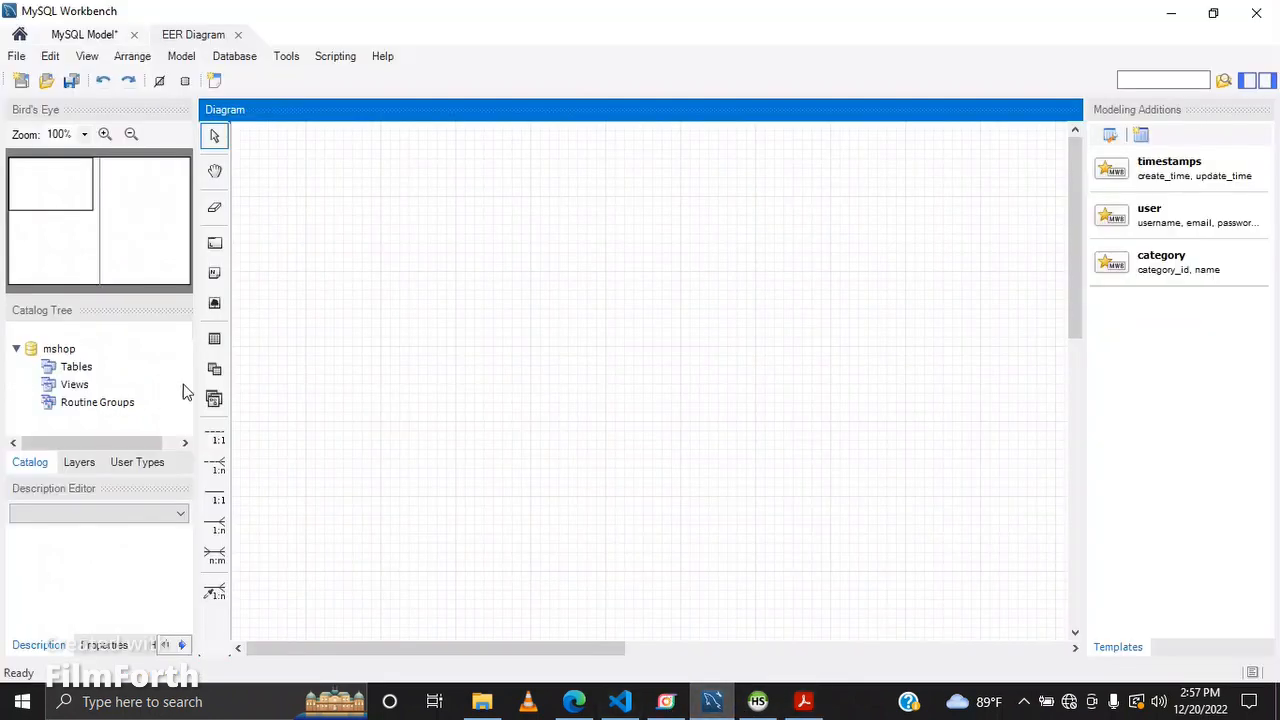
# Step: Place two new tables side by side on the diagram
pyautogui.click(214, 340)
pyautogui.click(386, 305)
pyautogui.click(214, 339)
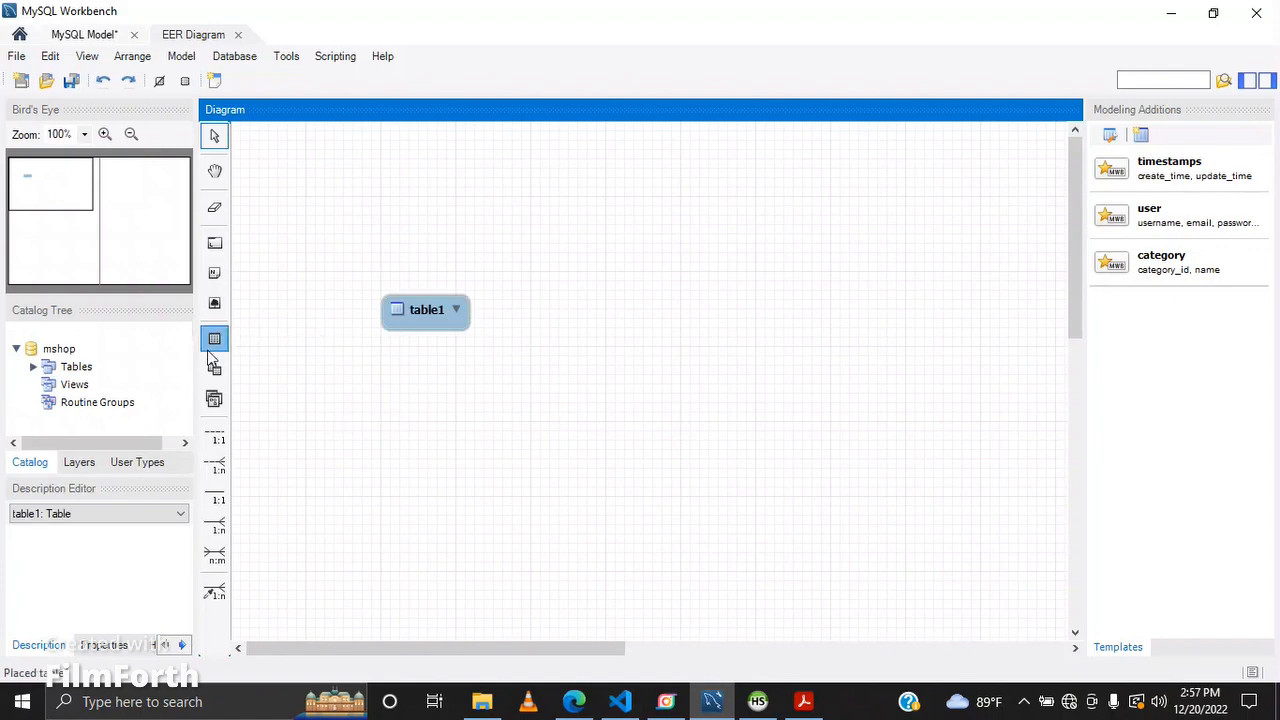
pyautogui.click(745, 313)
# Step: Open the first table's editor and rename it to customer
pyautogui.click(391, 310)
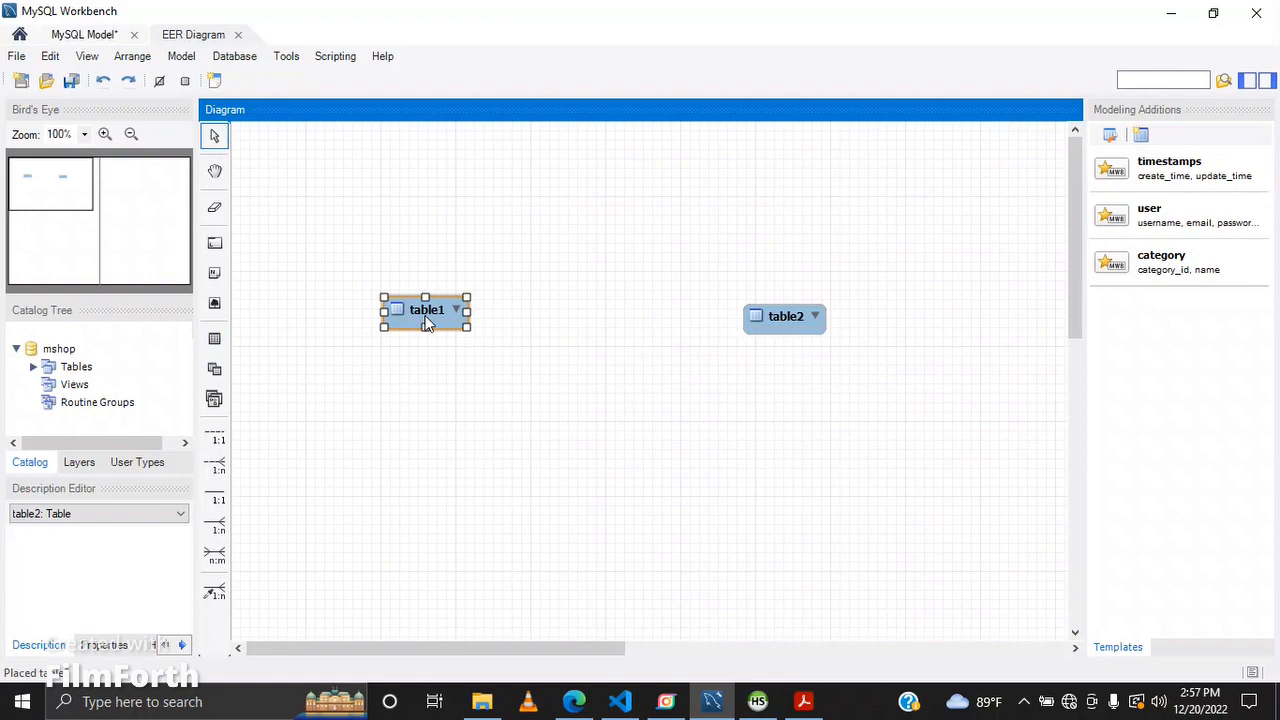
pyautogui.doubleClick(427, 320)
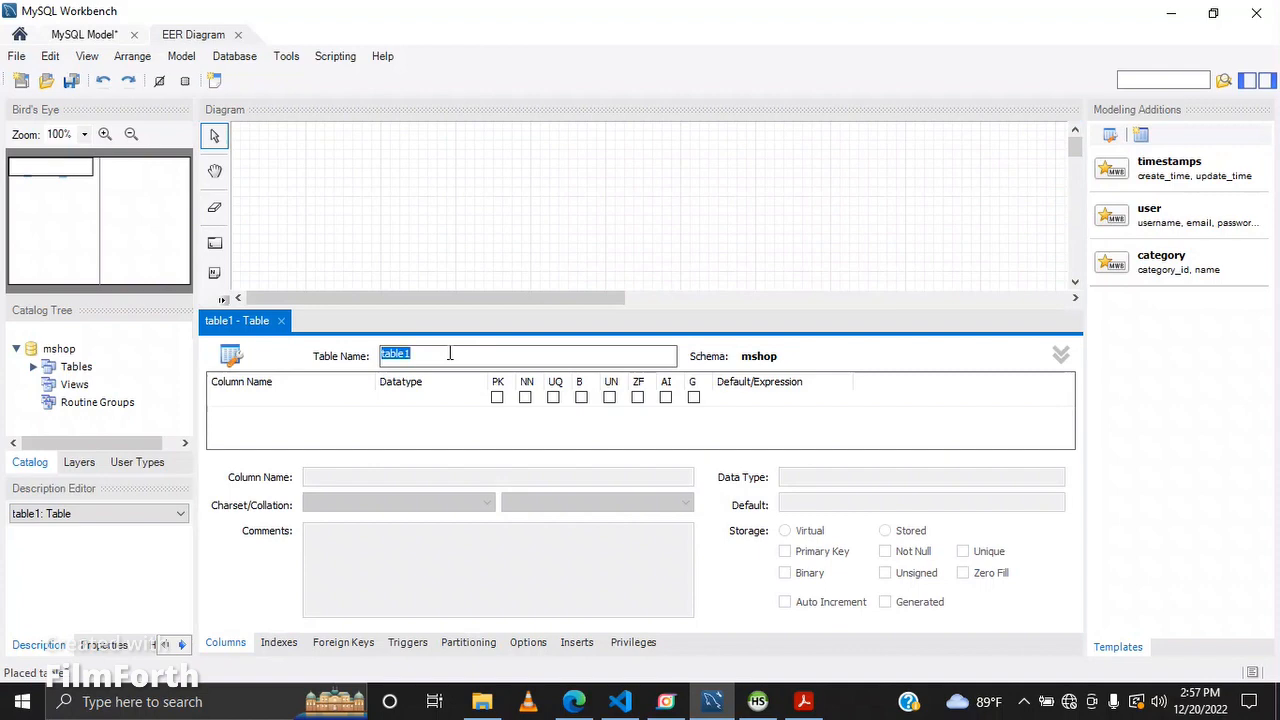
pyautogui.write('customer')
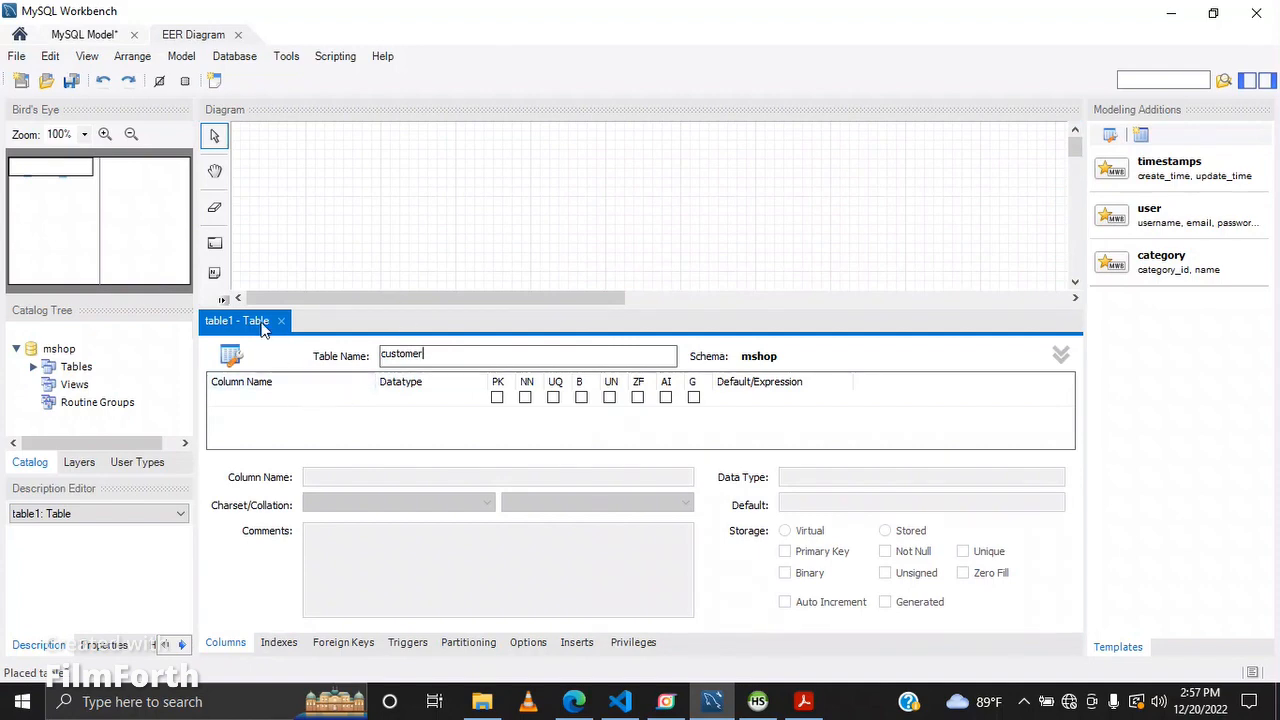
# Step: Add a cus_id column to the customer table as its primary key
pyautogui.click(826, 703)
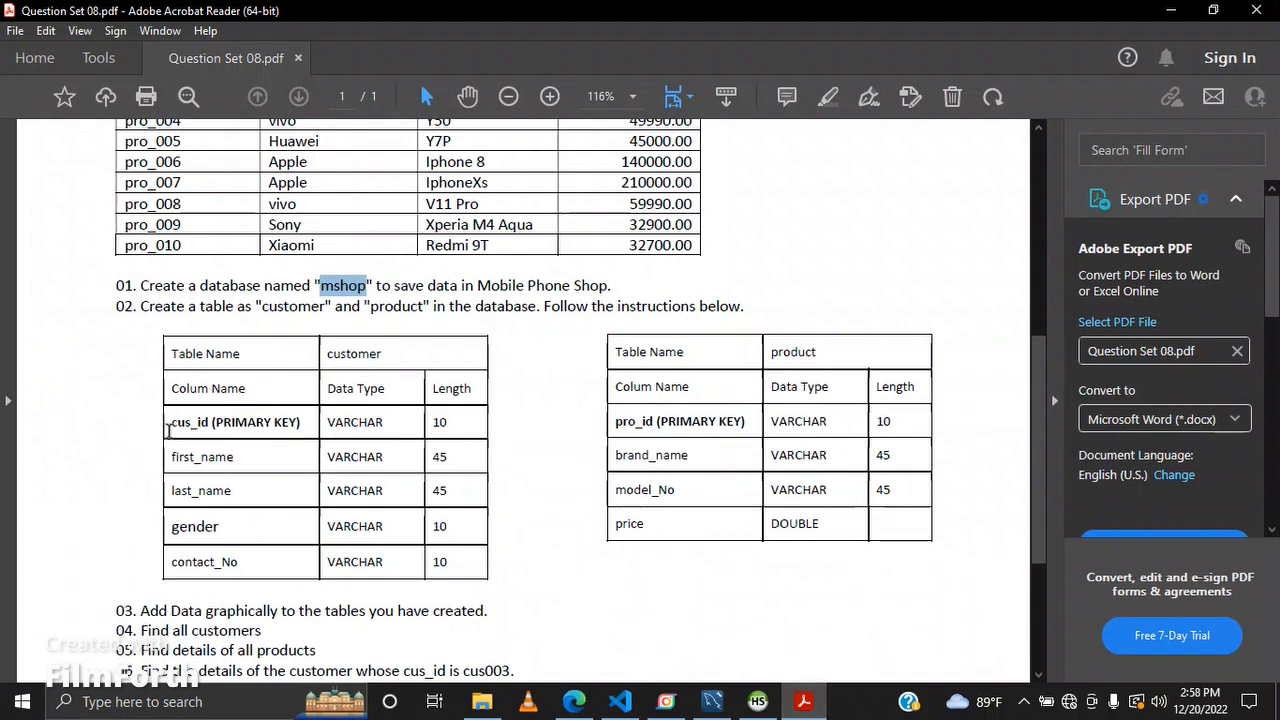
pyautogui.click(1171, 10)
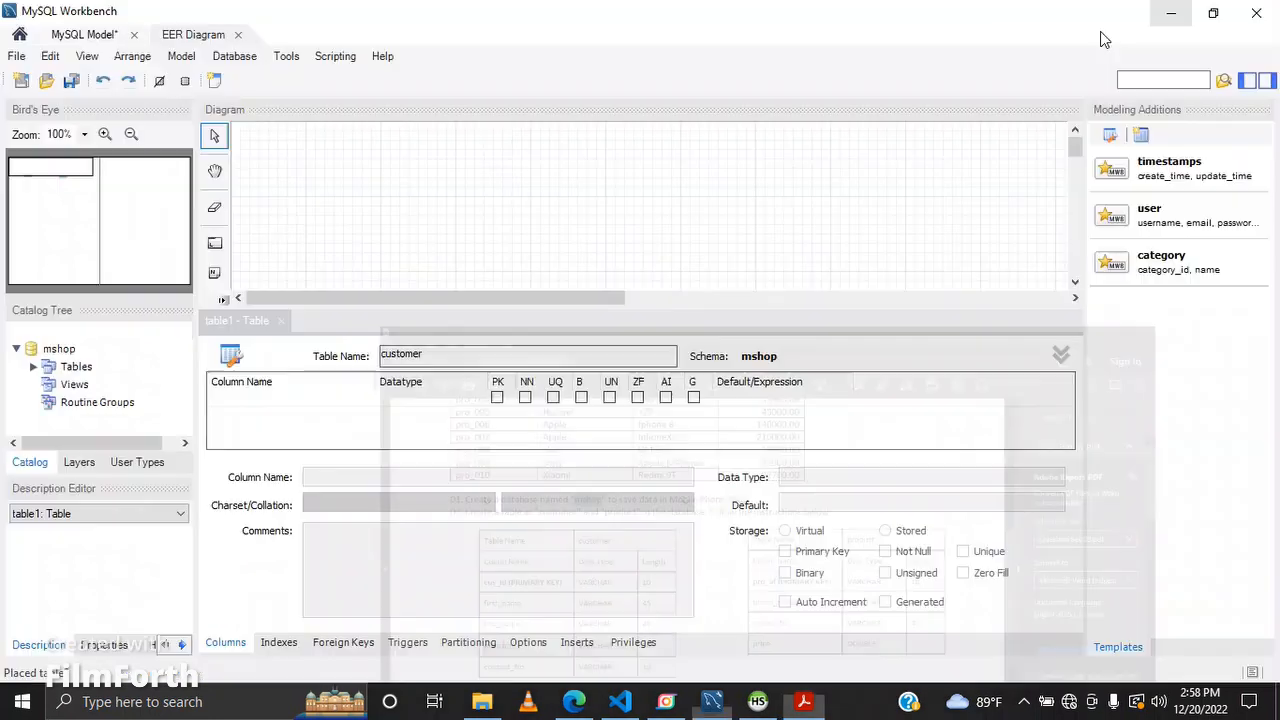
pyautogui.doubleClick(229, 405)
pyautogui.press('BackSpace')
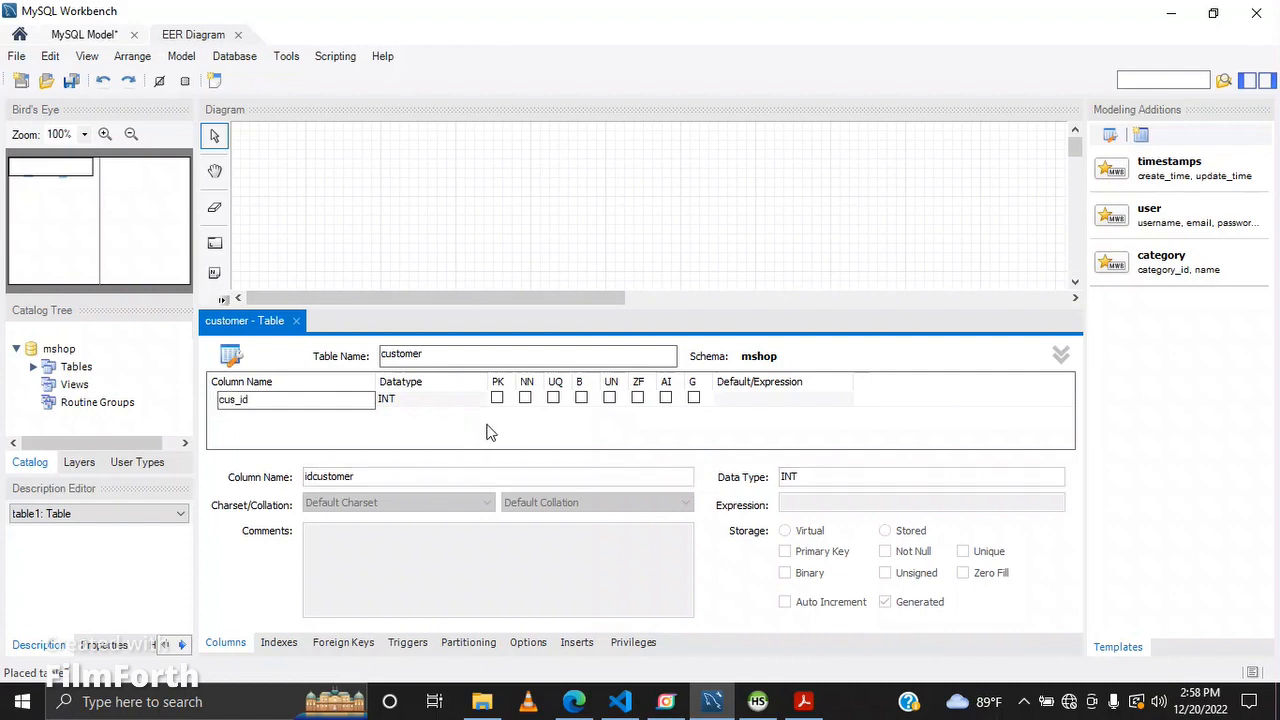
pyautogui.press('Return')
pyautogui.click(796, 708)
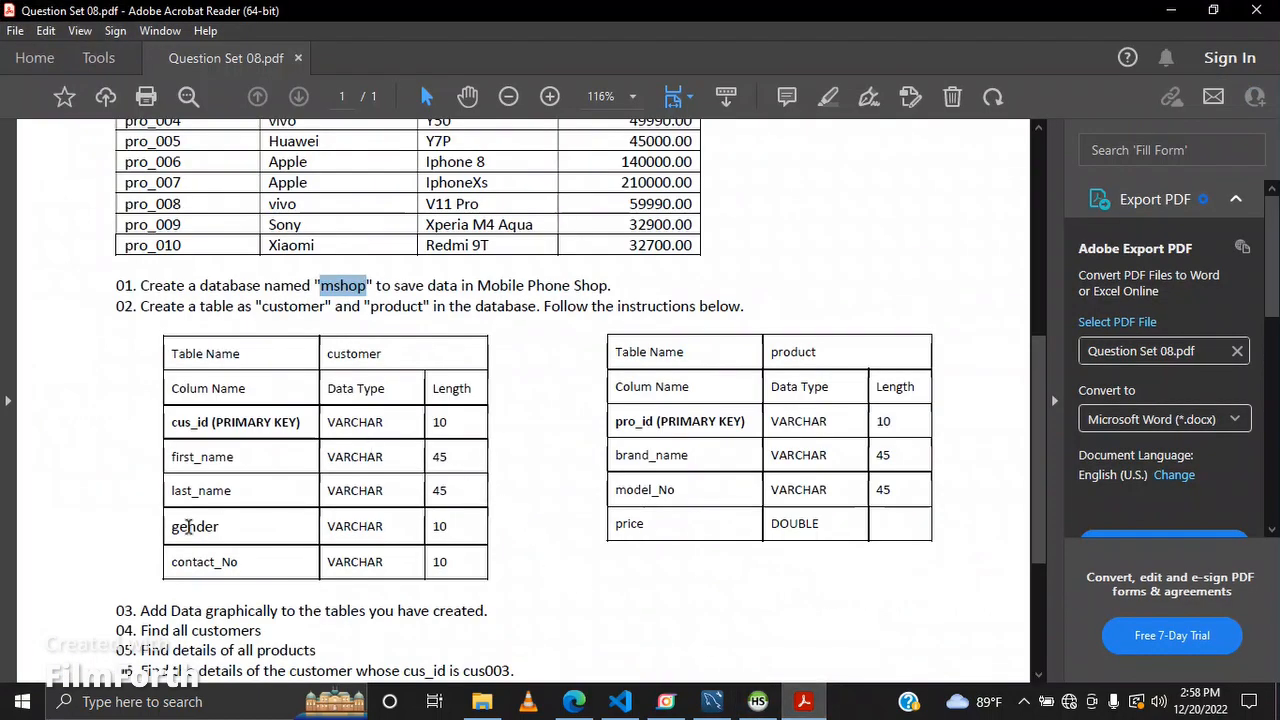
pyautogui.hotkey('alt', 'Tab')
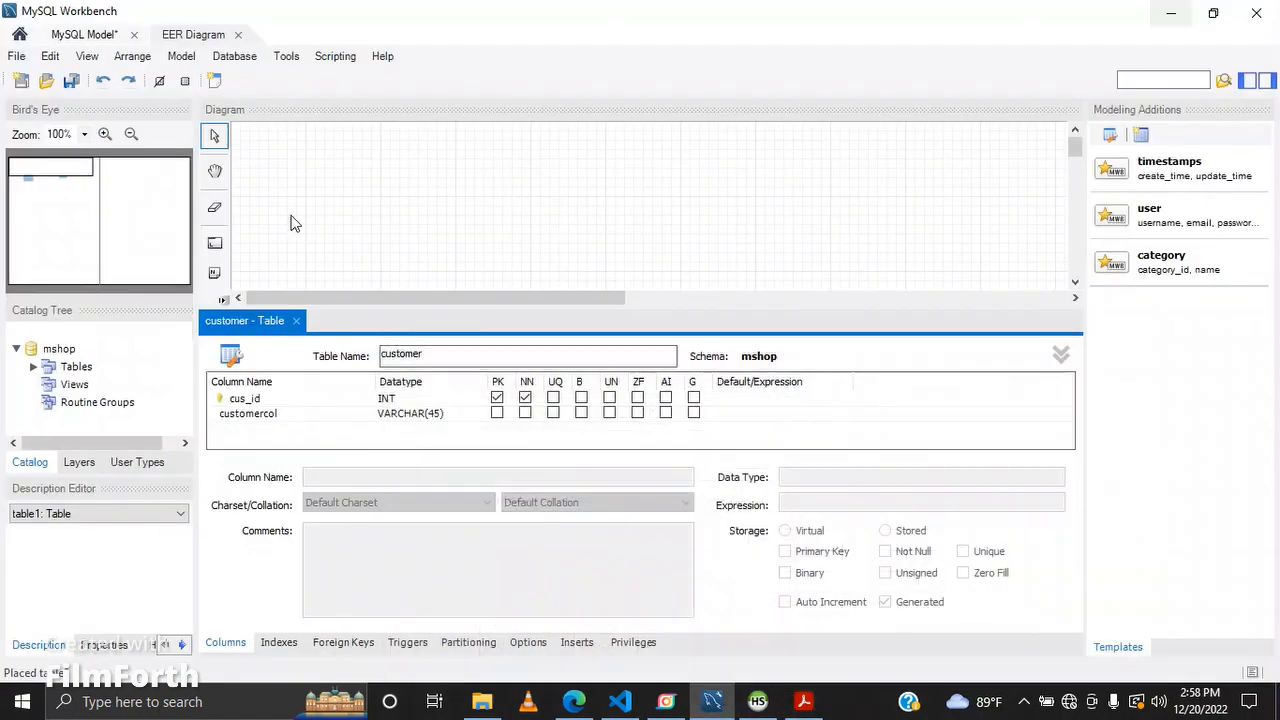
# Step: Set the cus_id column's datatype to VARCHAR(10)
pyautogui.doubleClick(435, 398)
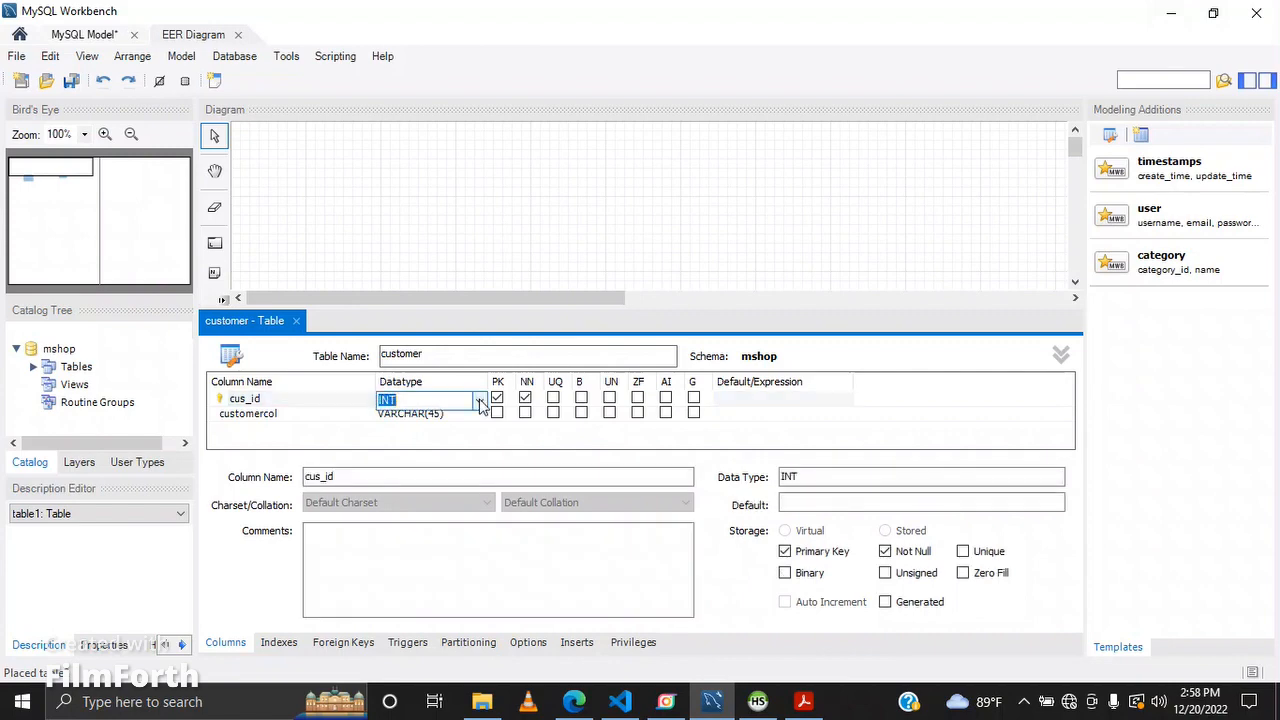
pyautogui.click(481, 400)
pyautogui.click(410, 20)
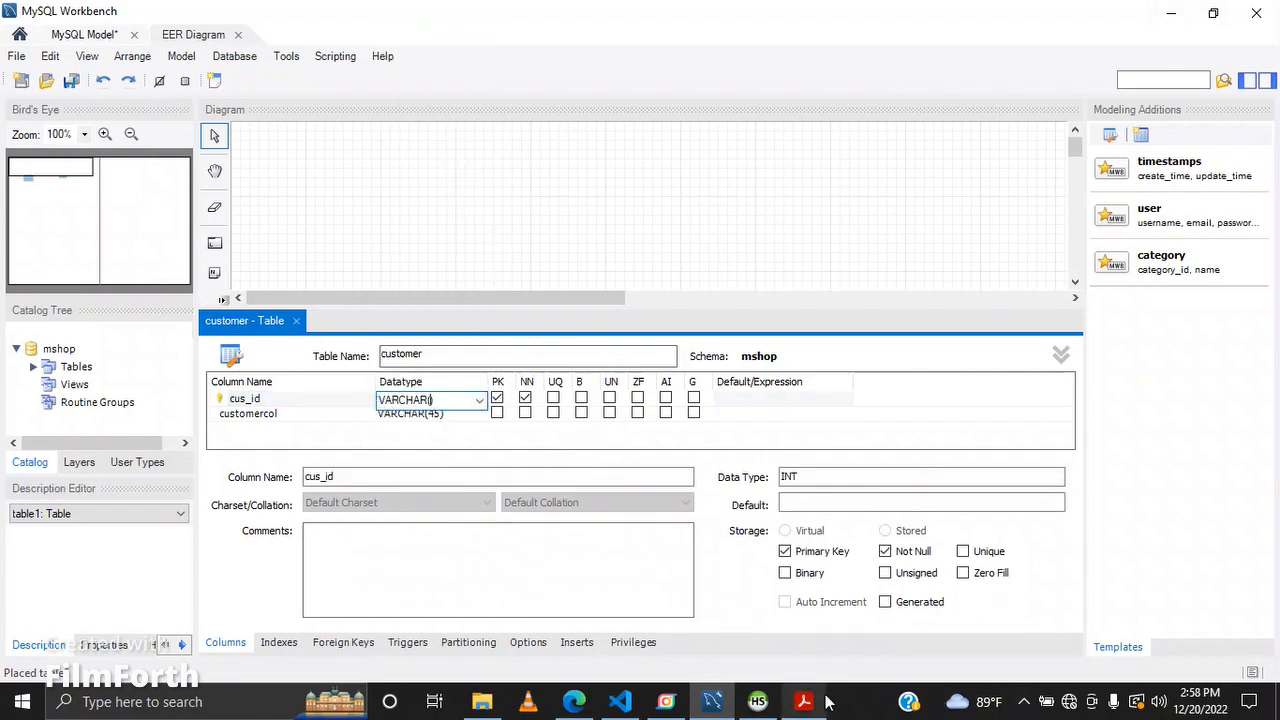
pyautogui.moveTo(826, 703)
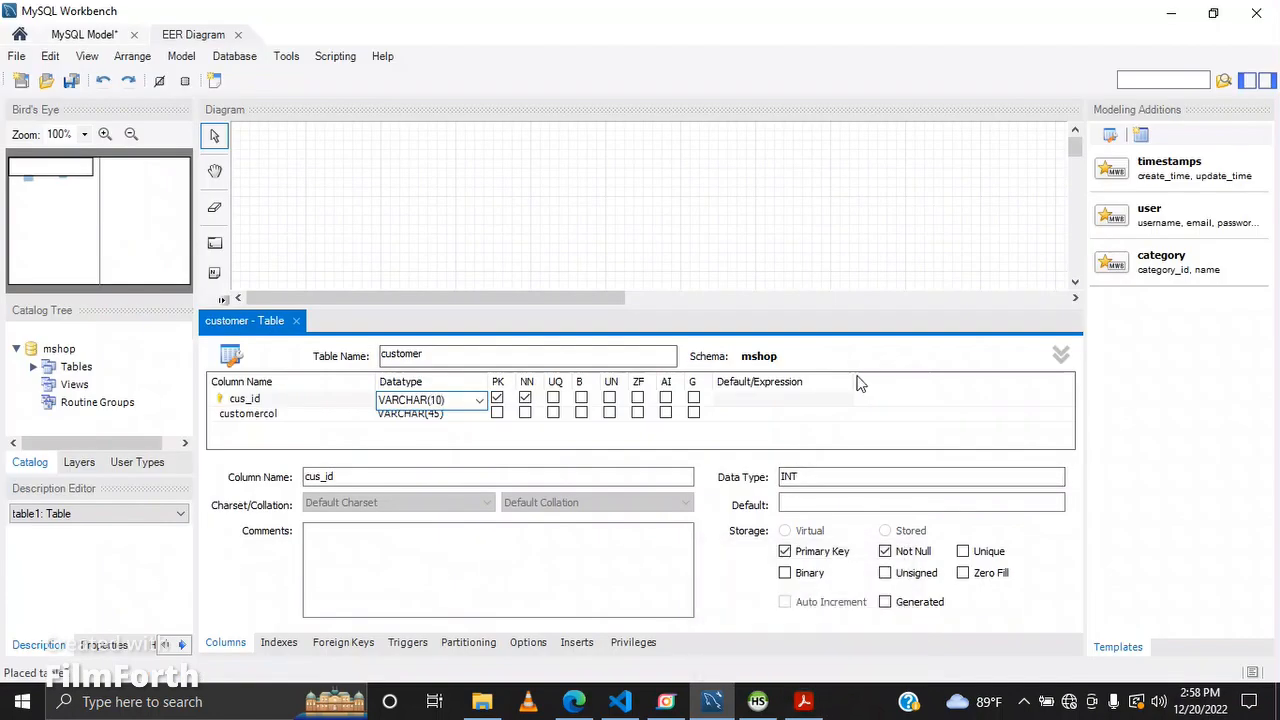
pyautogui.click(709, 295)
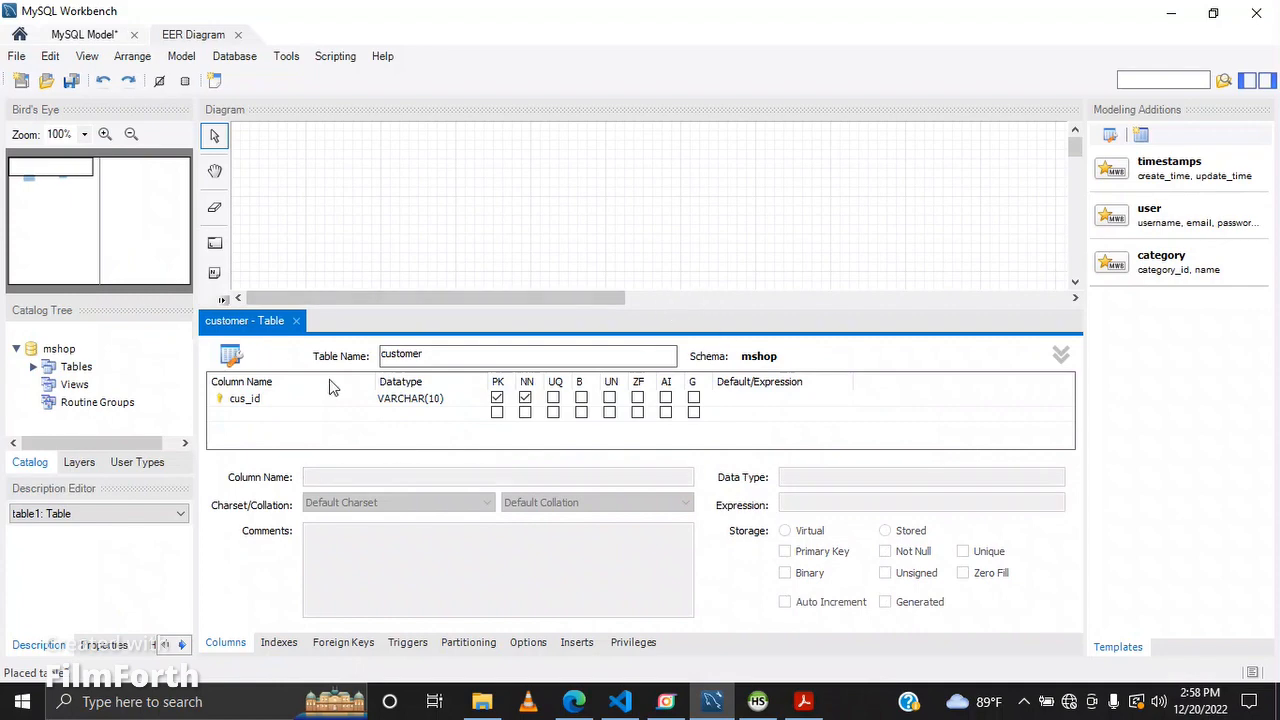
pyautogui.click(400, 400)
pyautogui.press('Return')
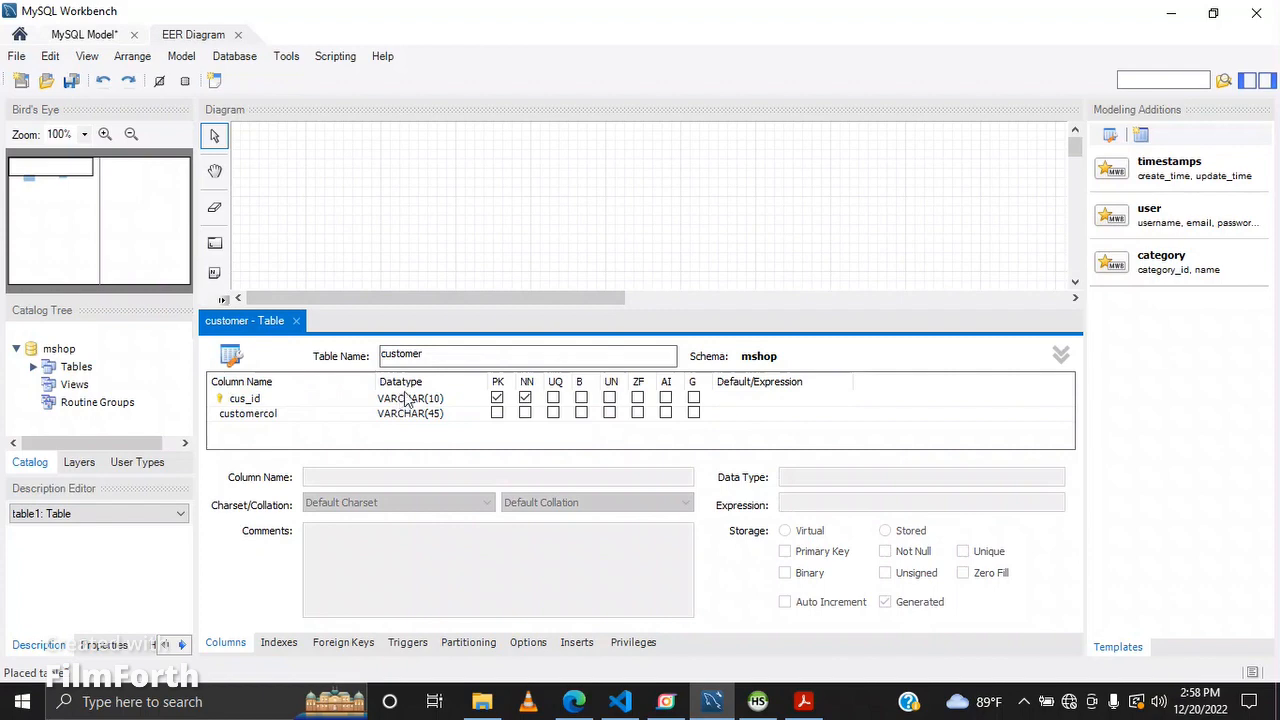
# Step: Rename the second column to first_name with datatype VARCHAR(45)
pyautogui.click(329, 416)
pyautogui.click(329, 416)
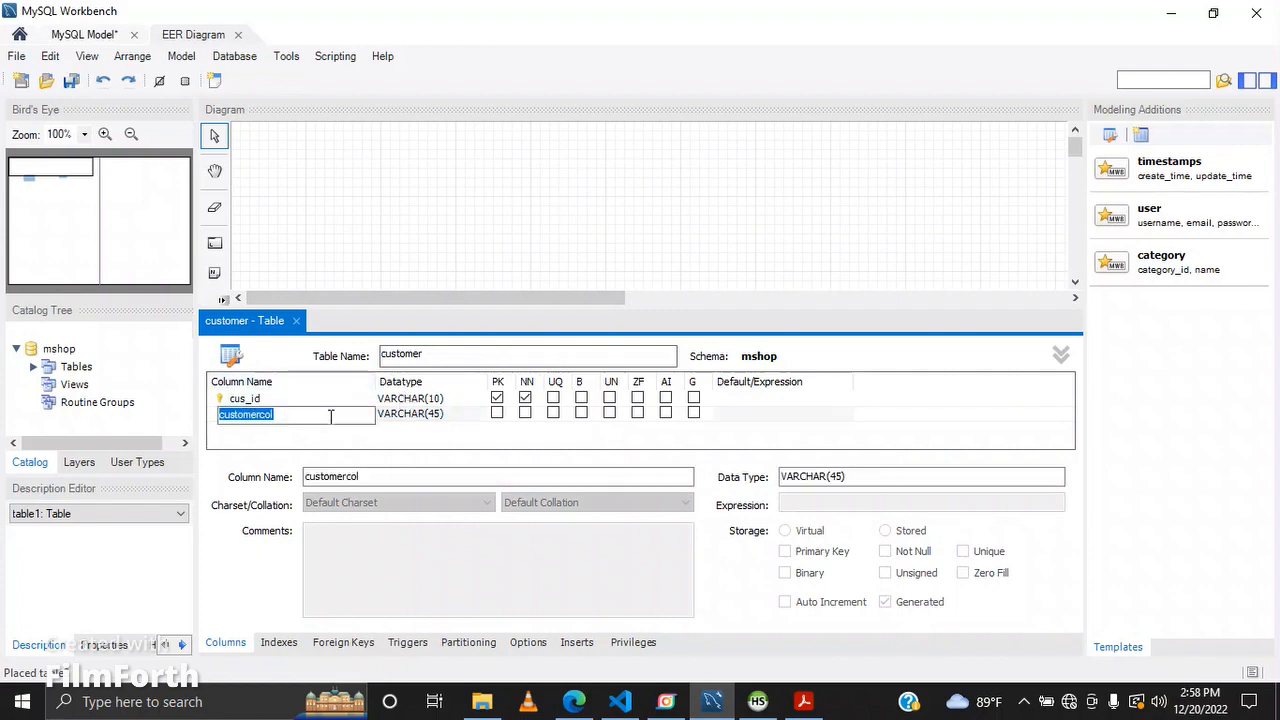
pyautogui.press('BackSpace')
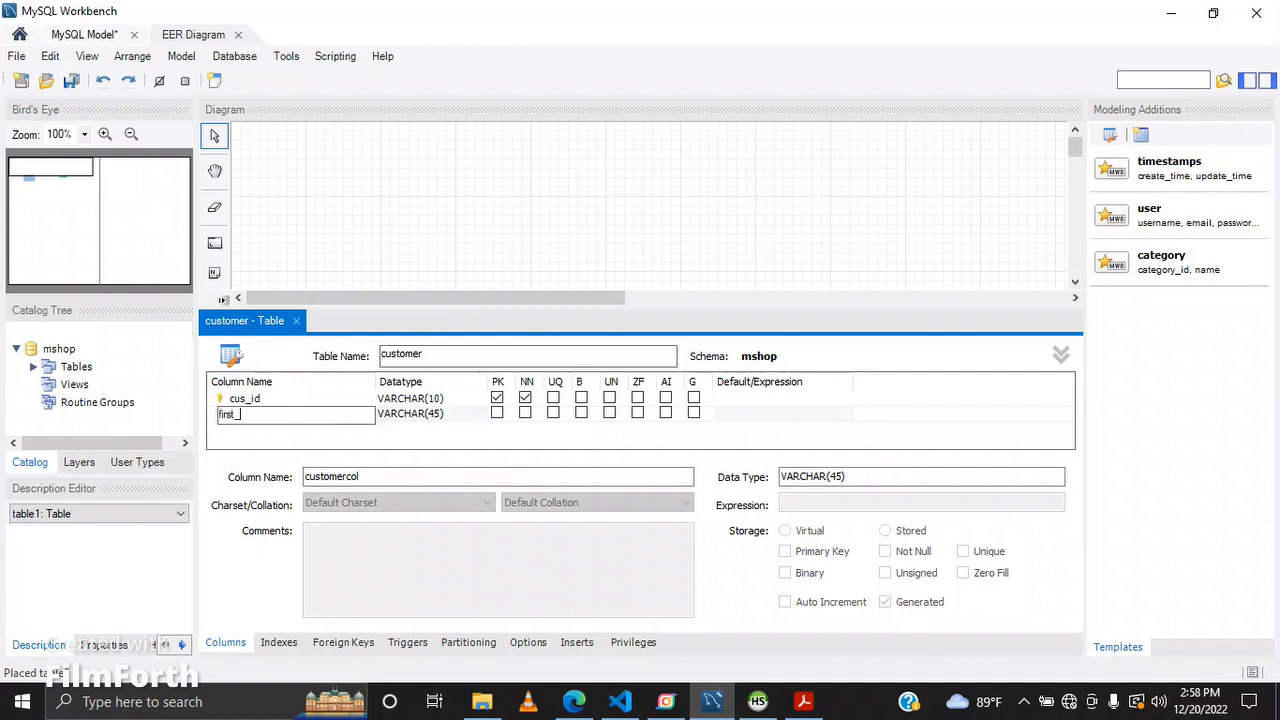
pyautogui.press('Tab')
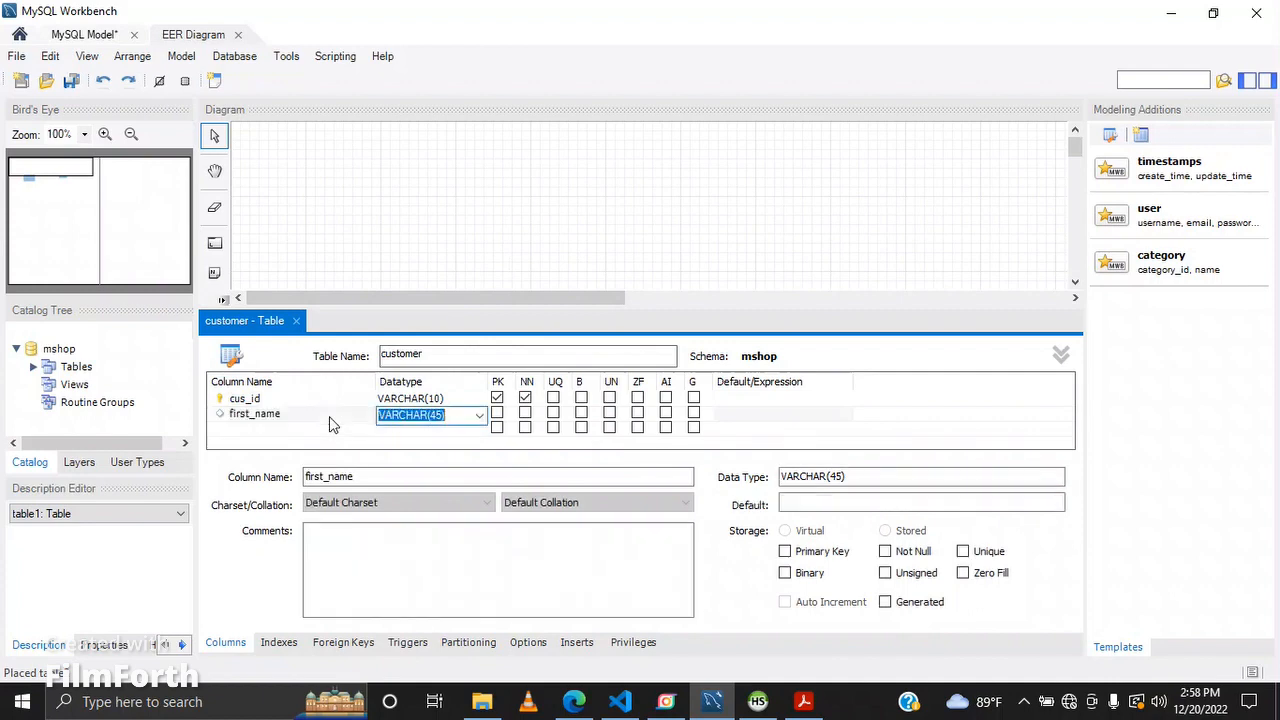
# Step: Add a last_name column with datatype VARCHAR(45)
pyautogui.press('Tab')
pyautogui.write('la')
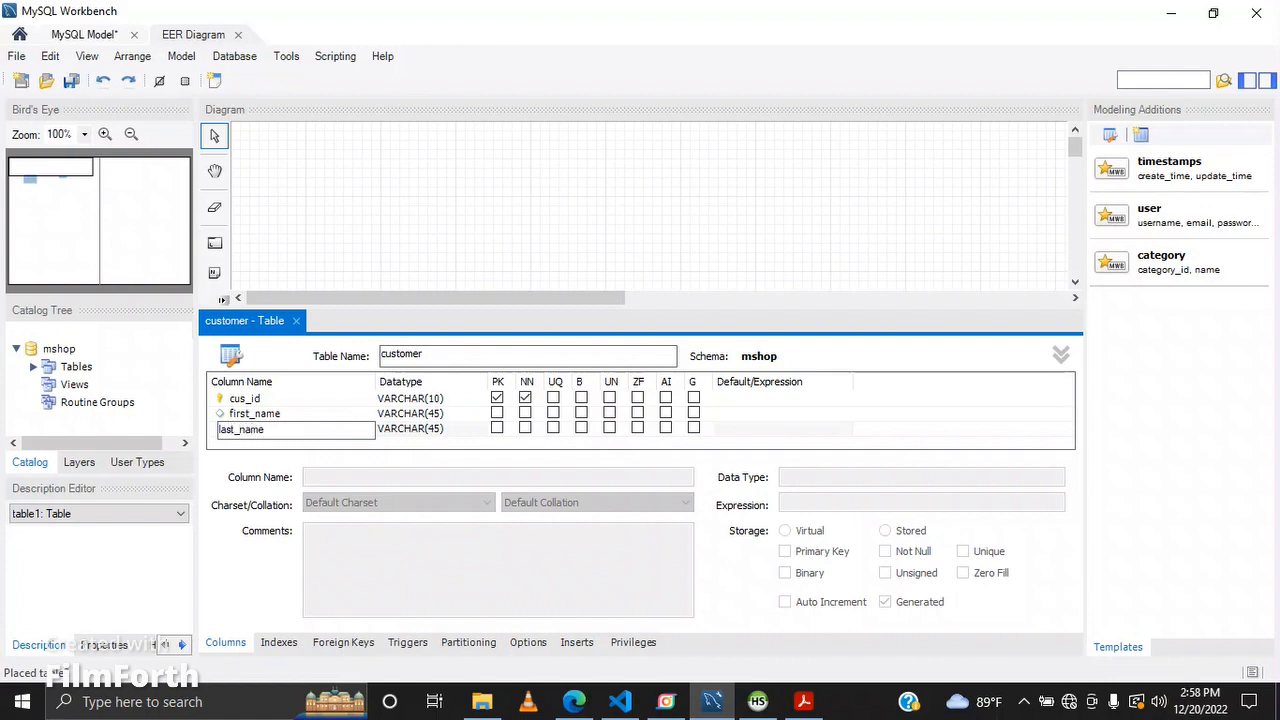
pyautogui.press('Tab')
pyautogui.press('Tab')
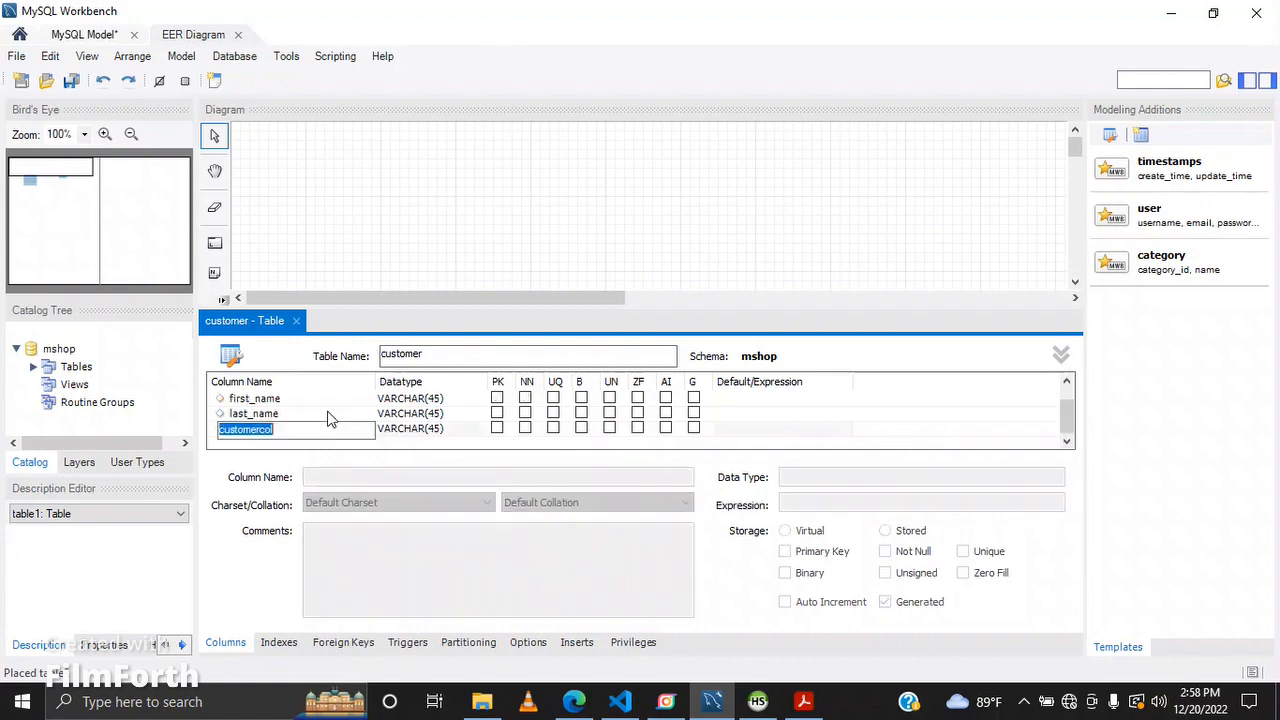
# Step: Add a gender column to the customer table with datatype VARCHAR(10)
pyautogui.moveTo(812, 700)
pyautogui.moveTo(812, 628)
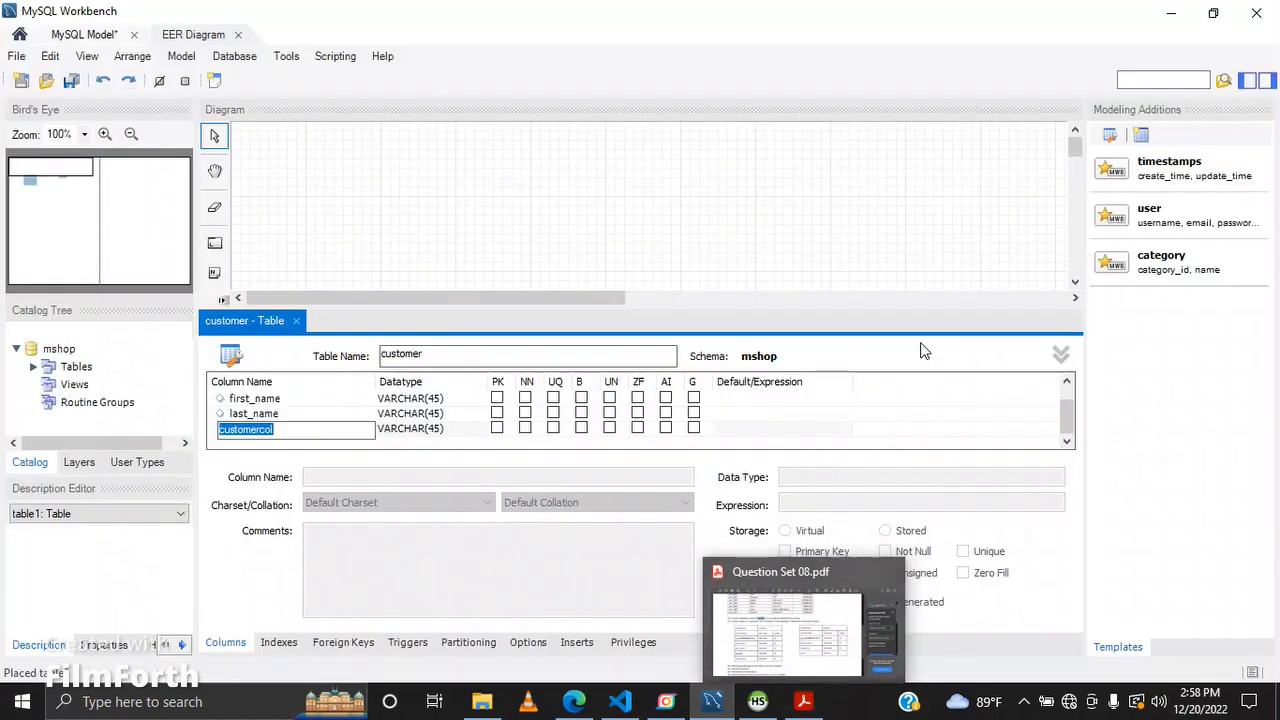
pyautogui.write('gend')
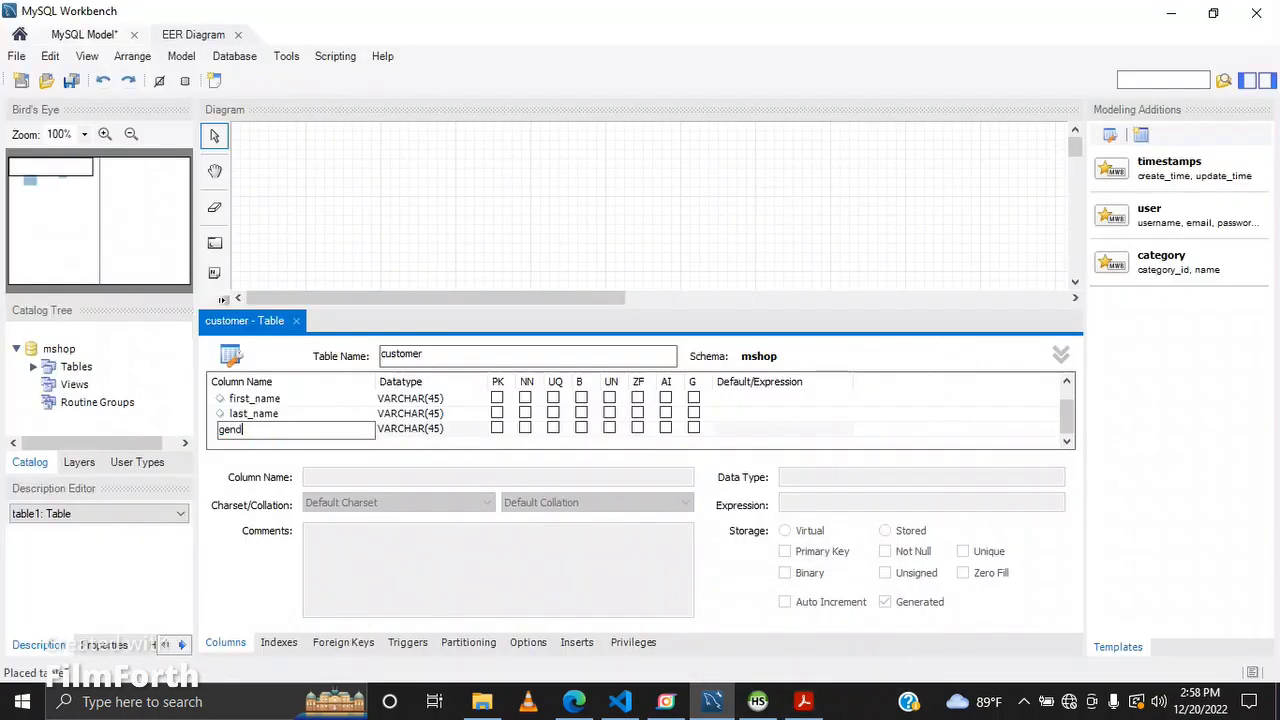
pyautogui.write('er')
pyautogui.press('Tab')
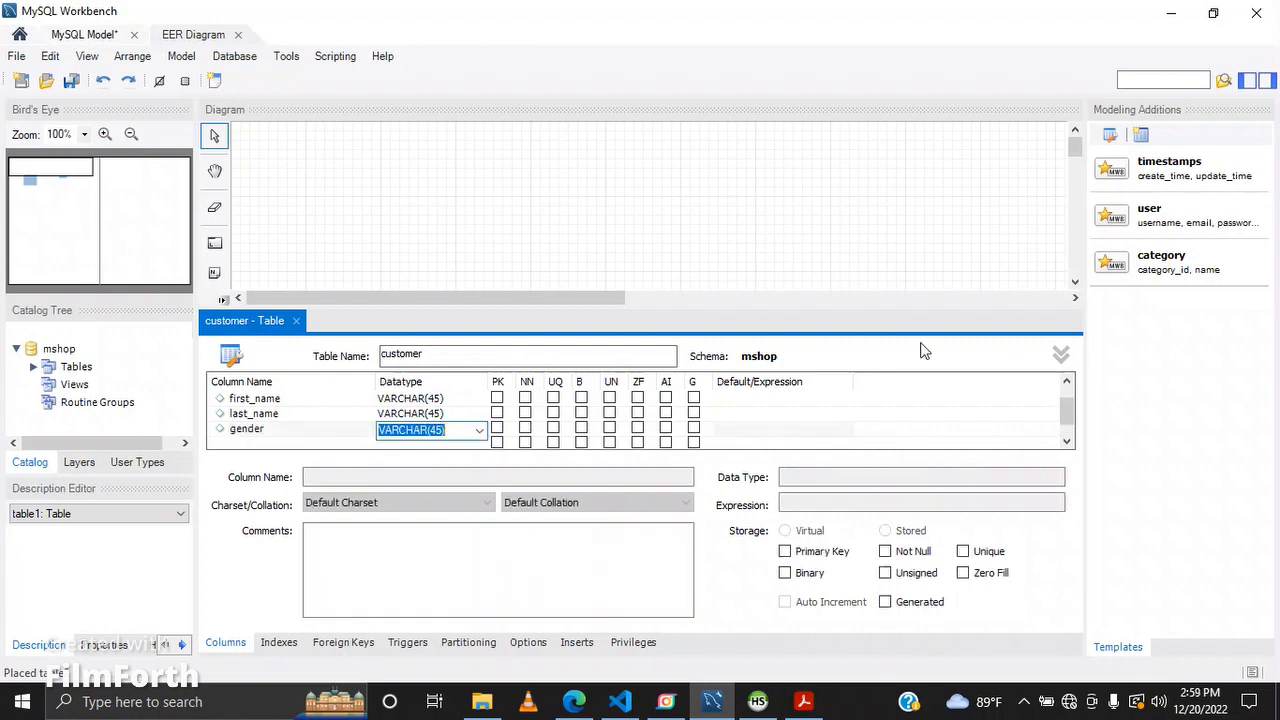
pyautogui.press('Right')
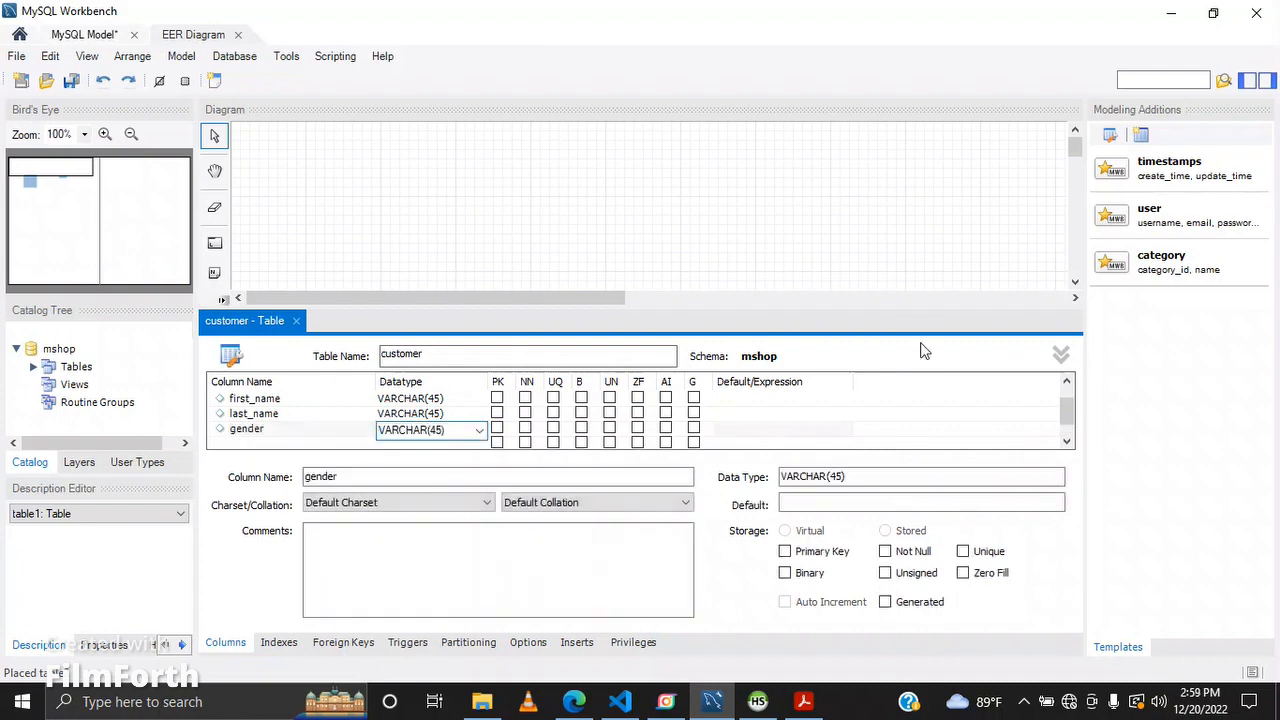
pyautogui.press('BackSpace')
pyautogui.write('10')
pyautogui.press('Return')
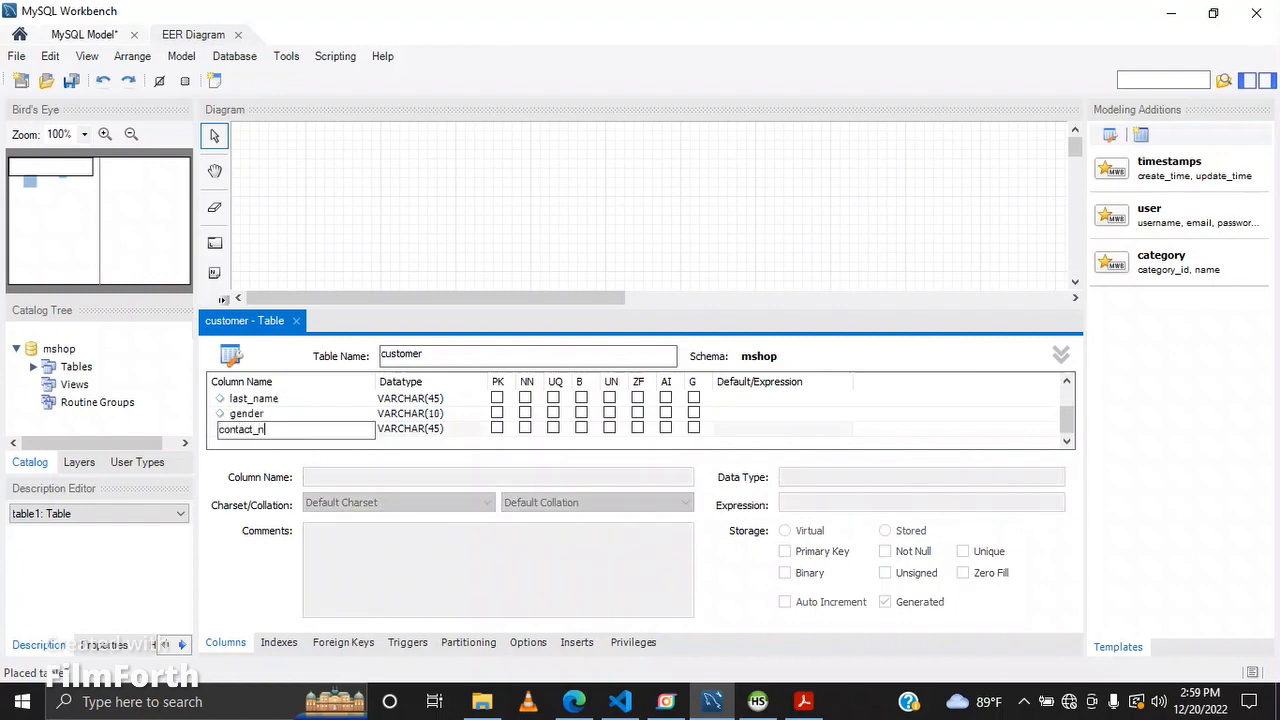
# Step: Add a contact_no column with datatype VARCHAR(10) and close the customer table editor
pyautogui.press('Return')
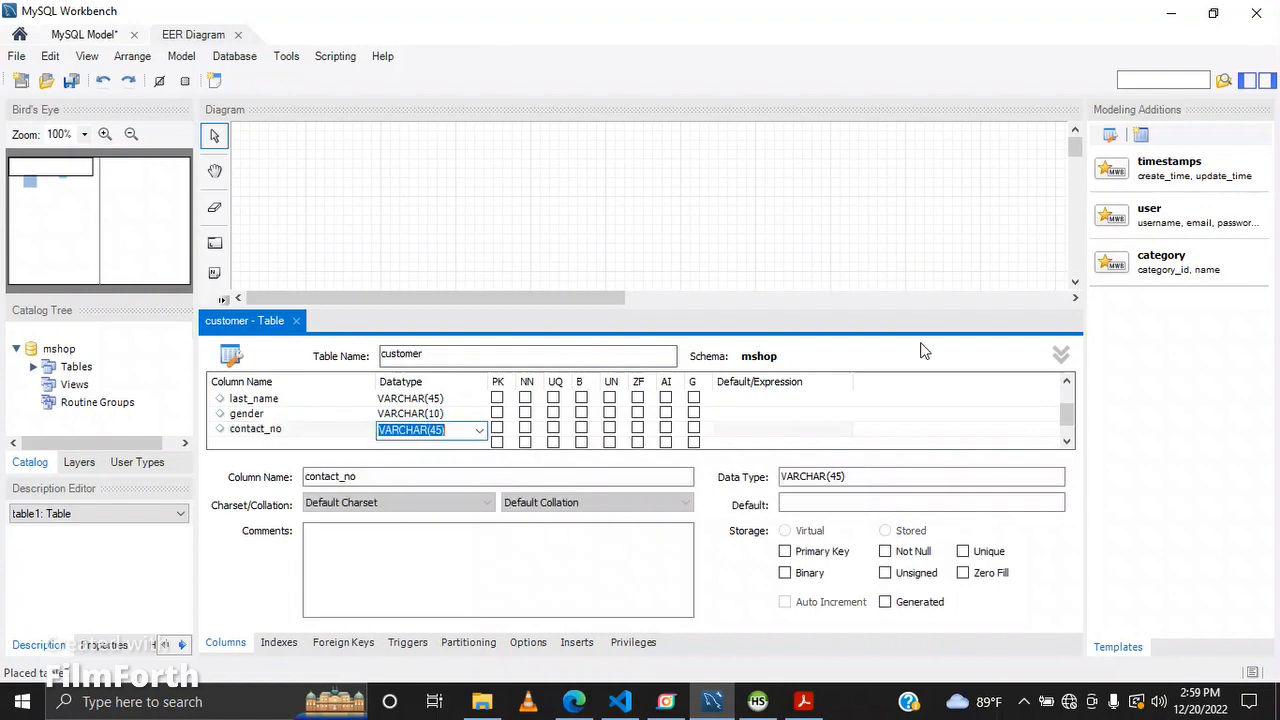
pyautogui.press('BackSpace')
pyautogui.write('10')
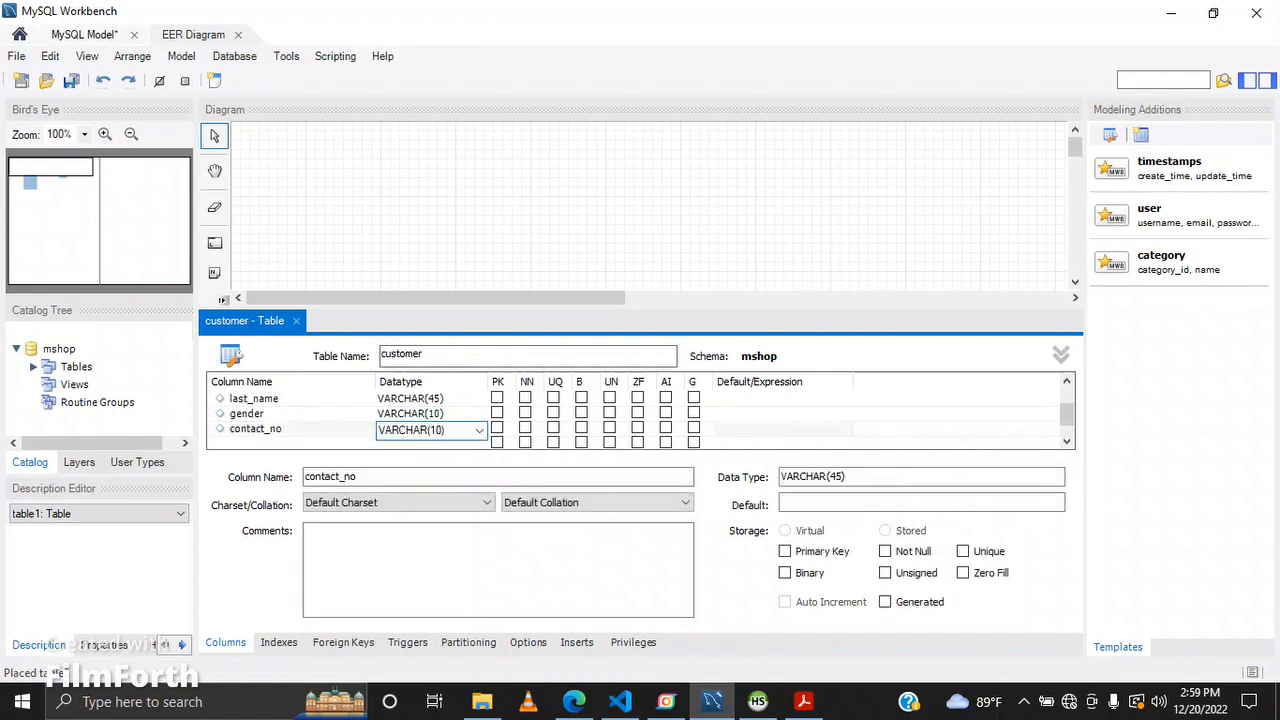
pyautogui.click(296, 320)
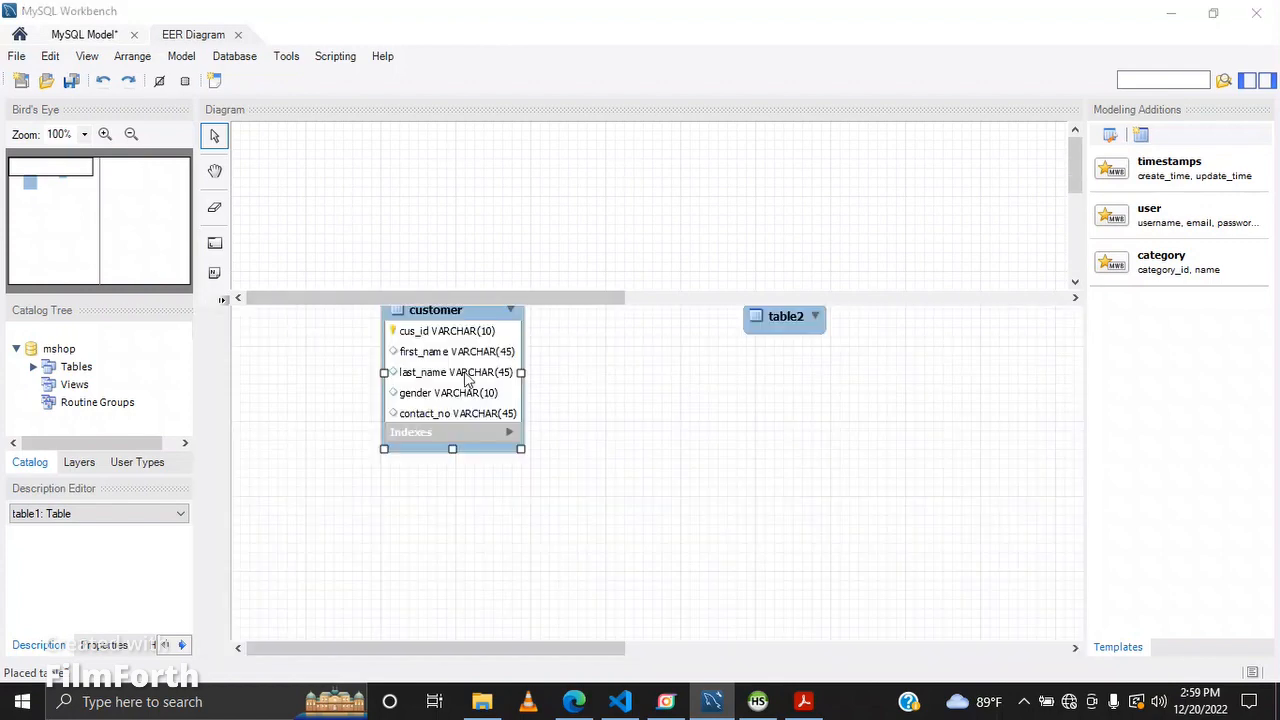
# Step: Open the second table in the diagram and rename it to product
pyautogui.click(786, 320)
pyautogui.moveTo(786, 320); pyautogui.dragTo(770, 312)
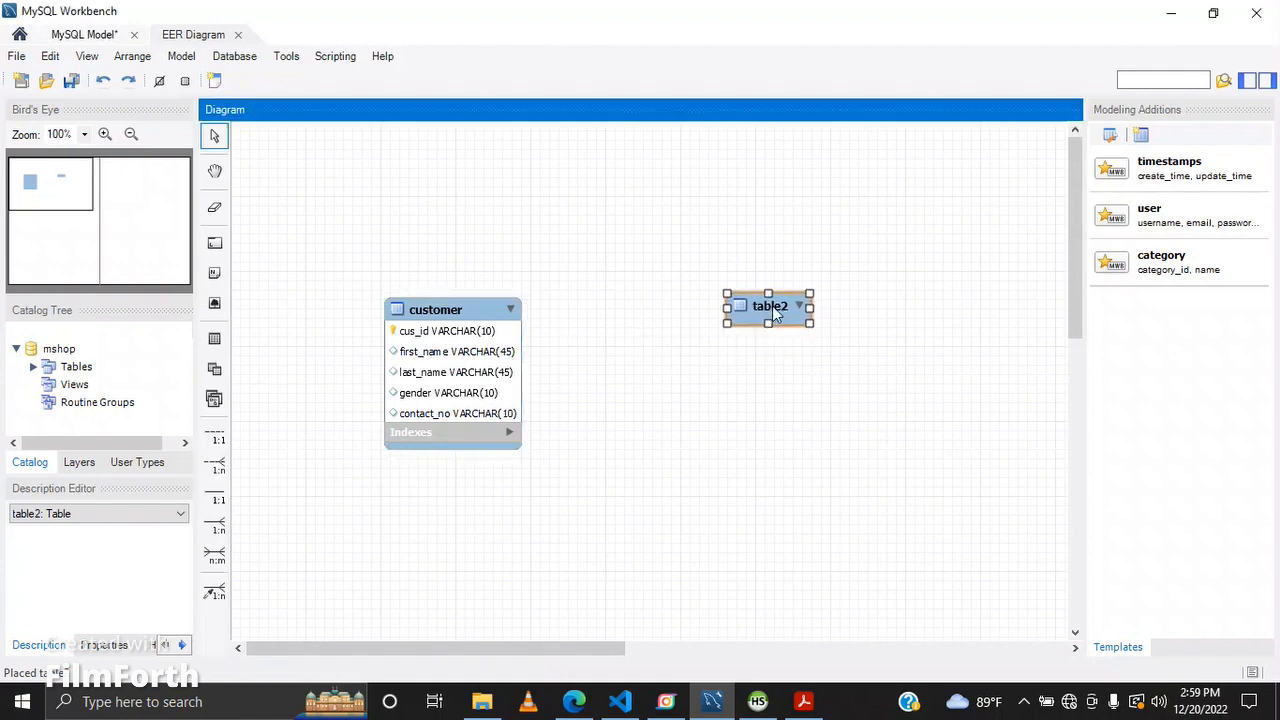
pyautogui.doubleClick(768, 308)
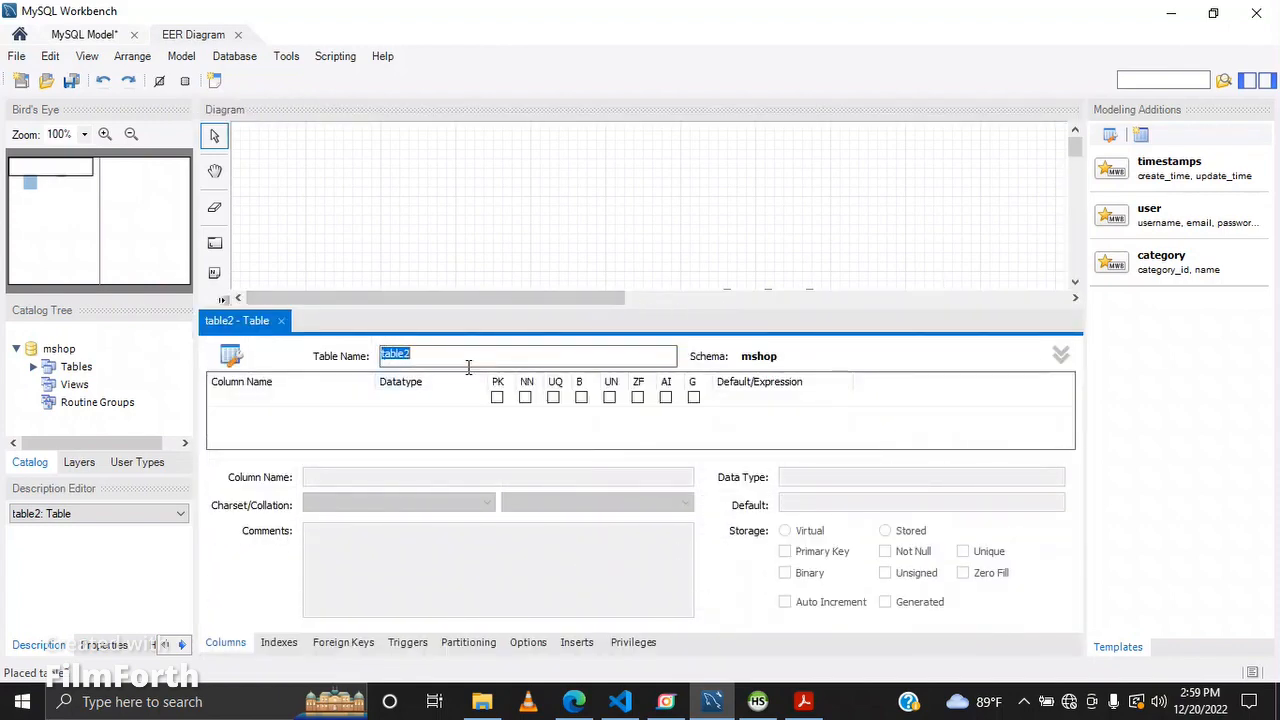
pyautogui.press('BackSpace')
# Step: Check the question set, then add a pro_id column as the product table's primary key
pyautogui.click(803, 701)
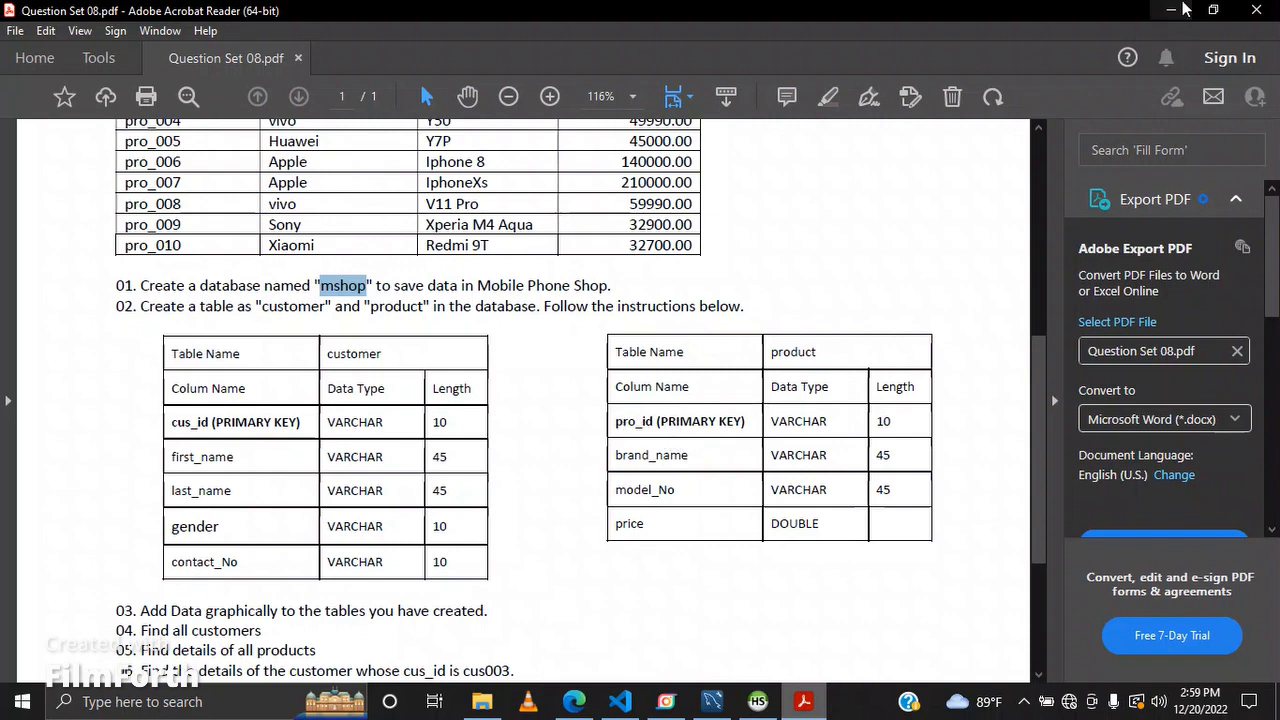
pyautogui.click(1175, 9)
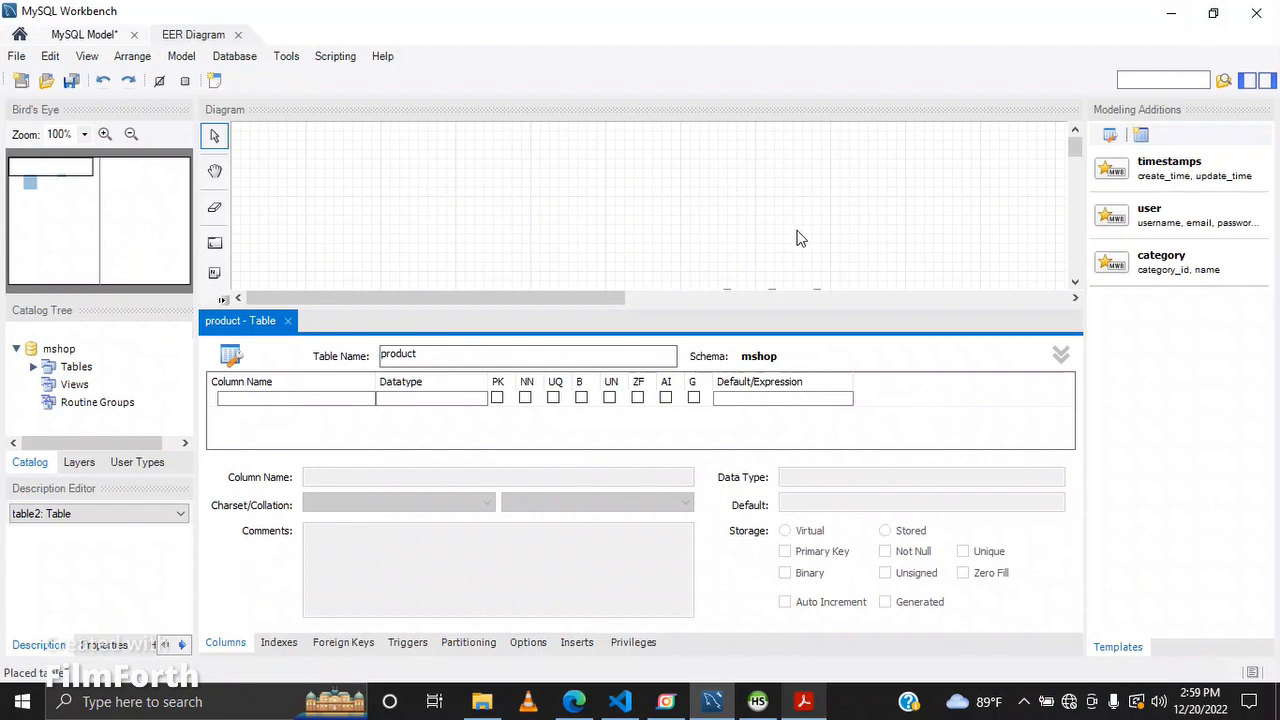
pyautogui.doubleClick(312, 401)
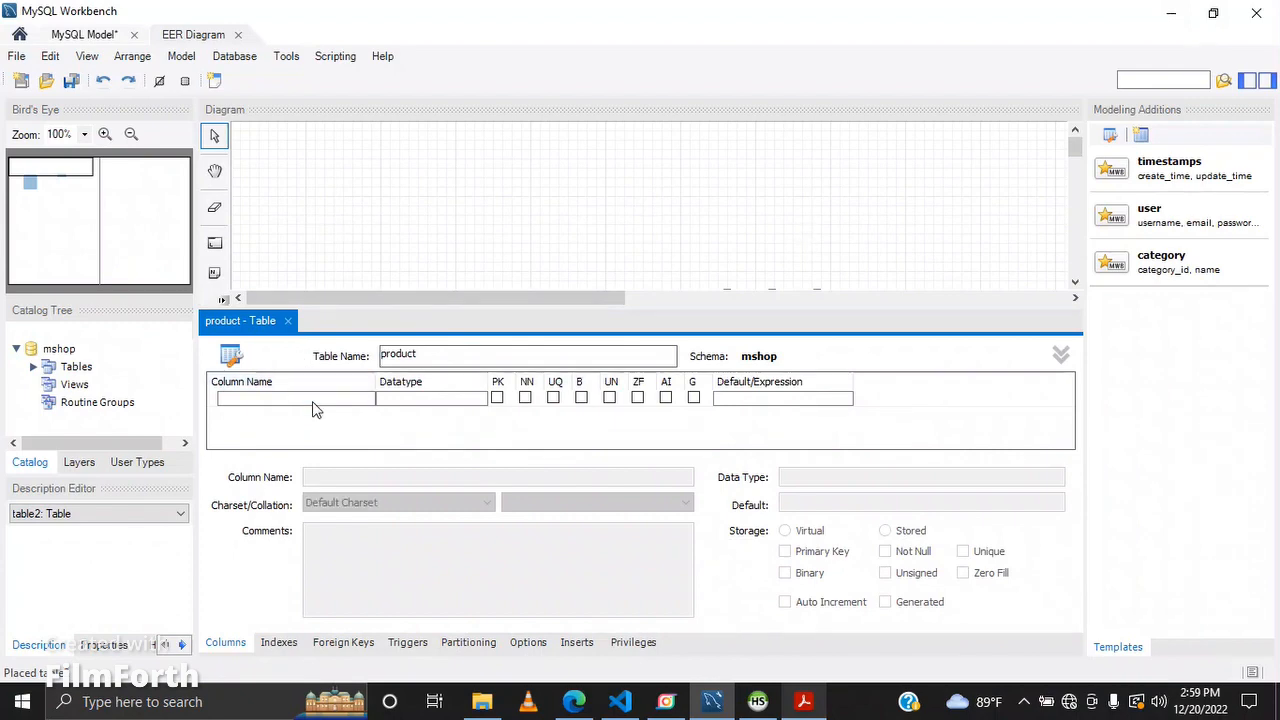
pyautogui.press('BackSpace')
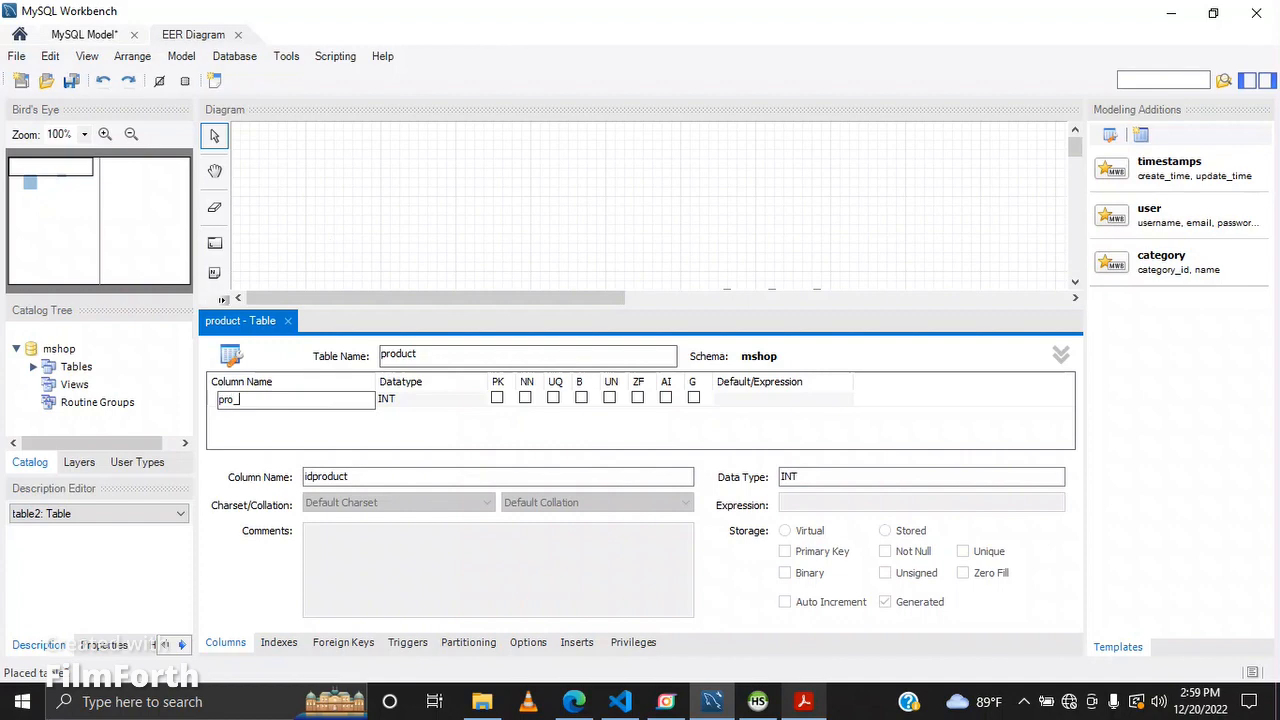
pyautogui.press('Tab')
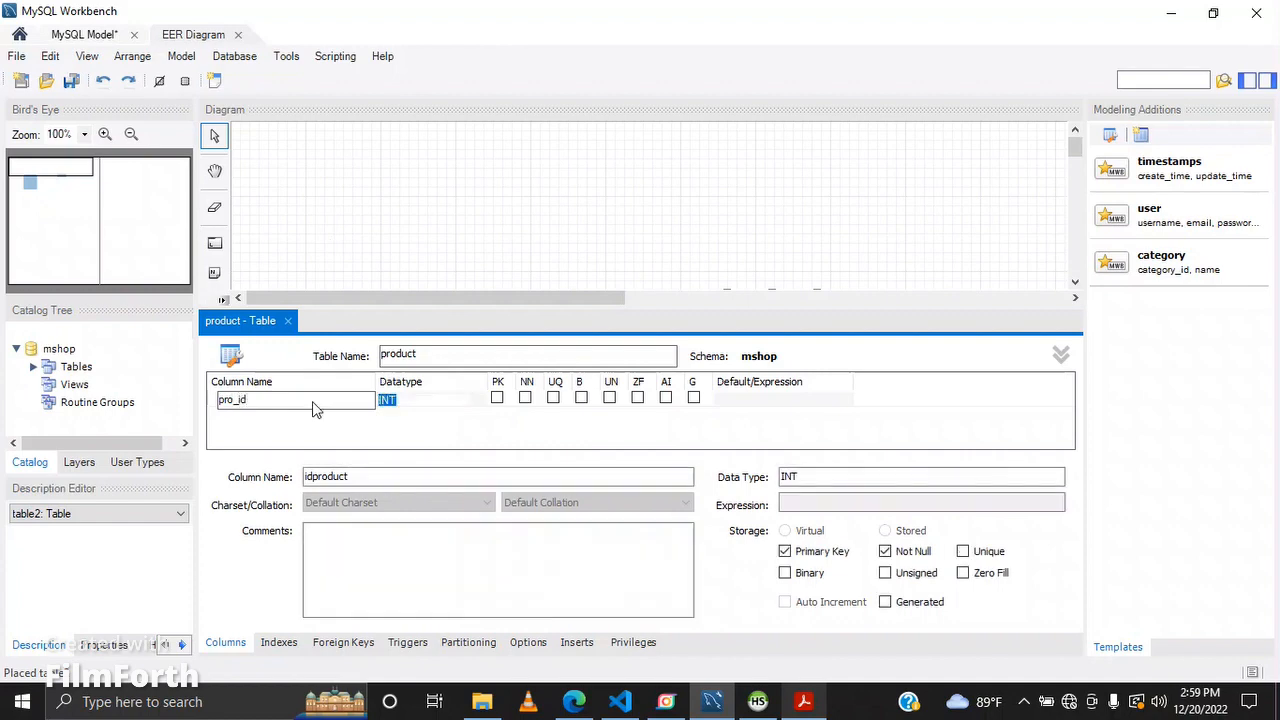
# Step: Set the pro_id column's datatype to VARCHAR(10)
pyautogui.click(479, 400)
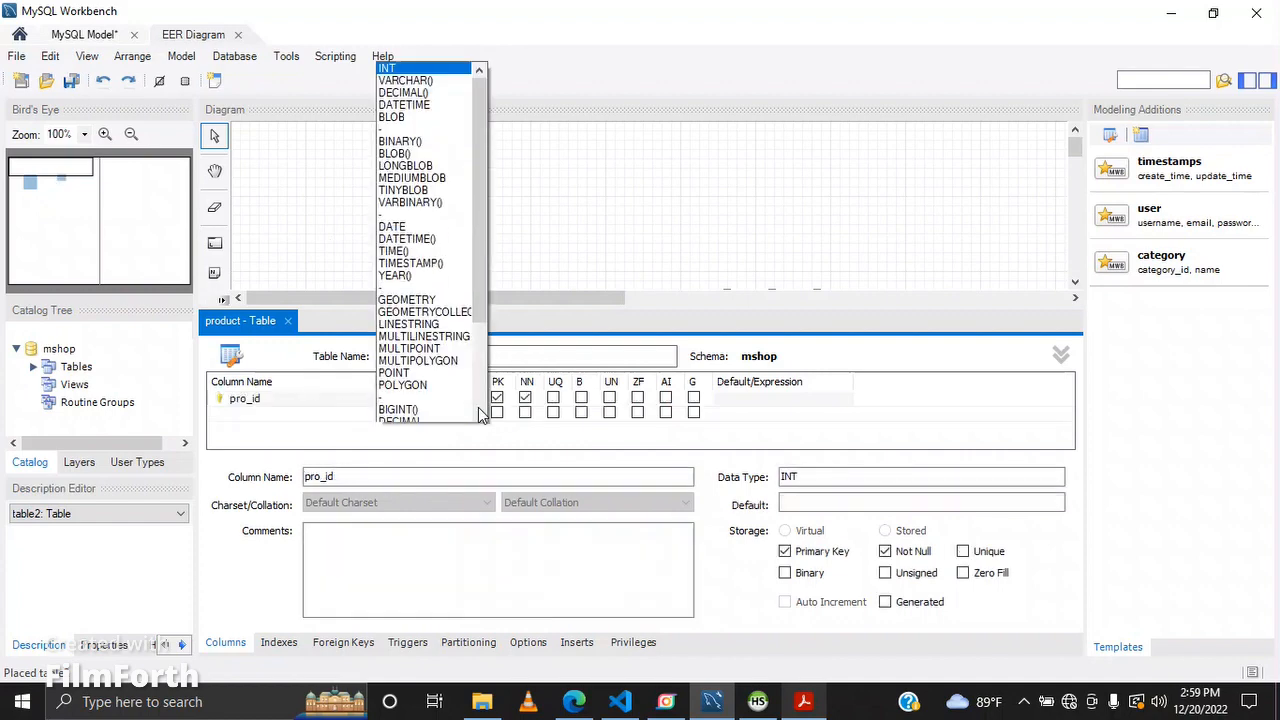
pyautogui.click(409, 20)
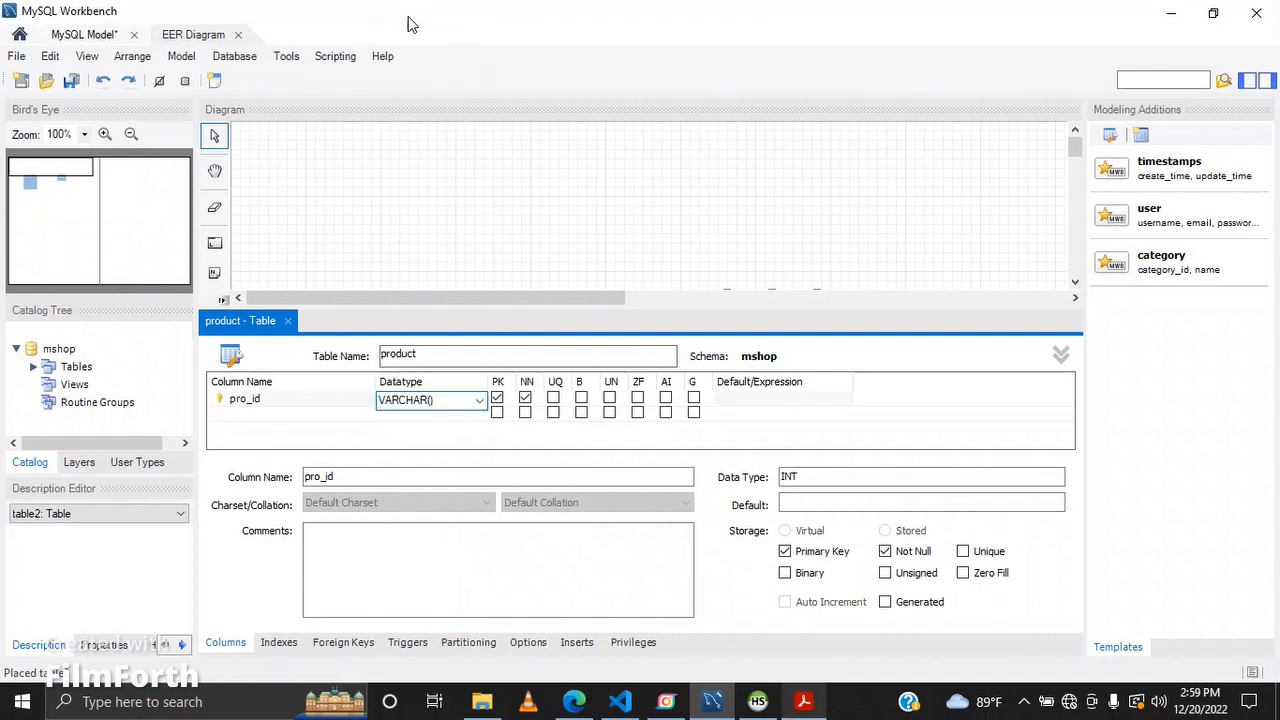
pyautogui.write('10')
pyautogui.press('Return')
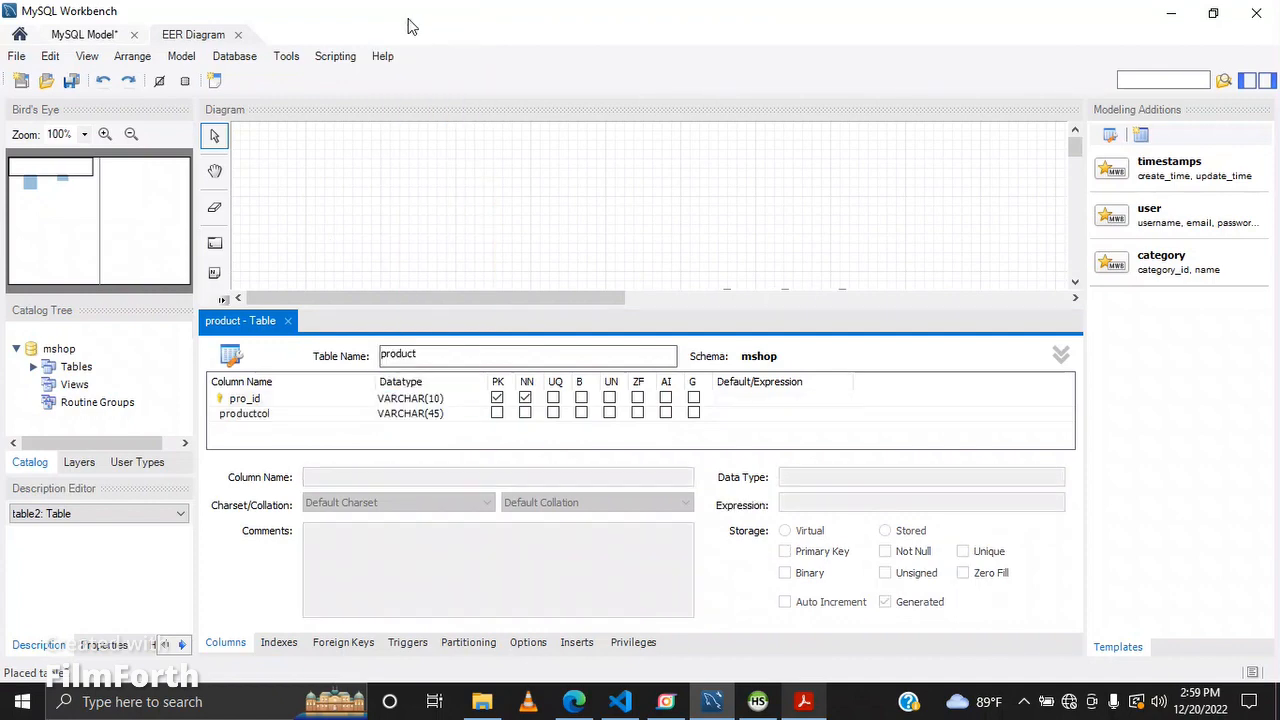
# Step: Rename the product table's second column to brand_name, checking the question set for the column list
pyautogui.doubleClick(320, 414)
pyautogui.press('BackSpace')
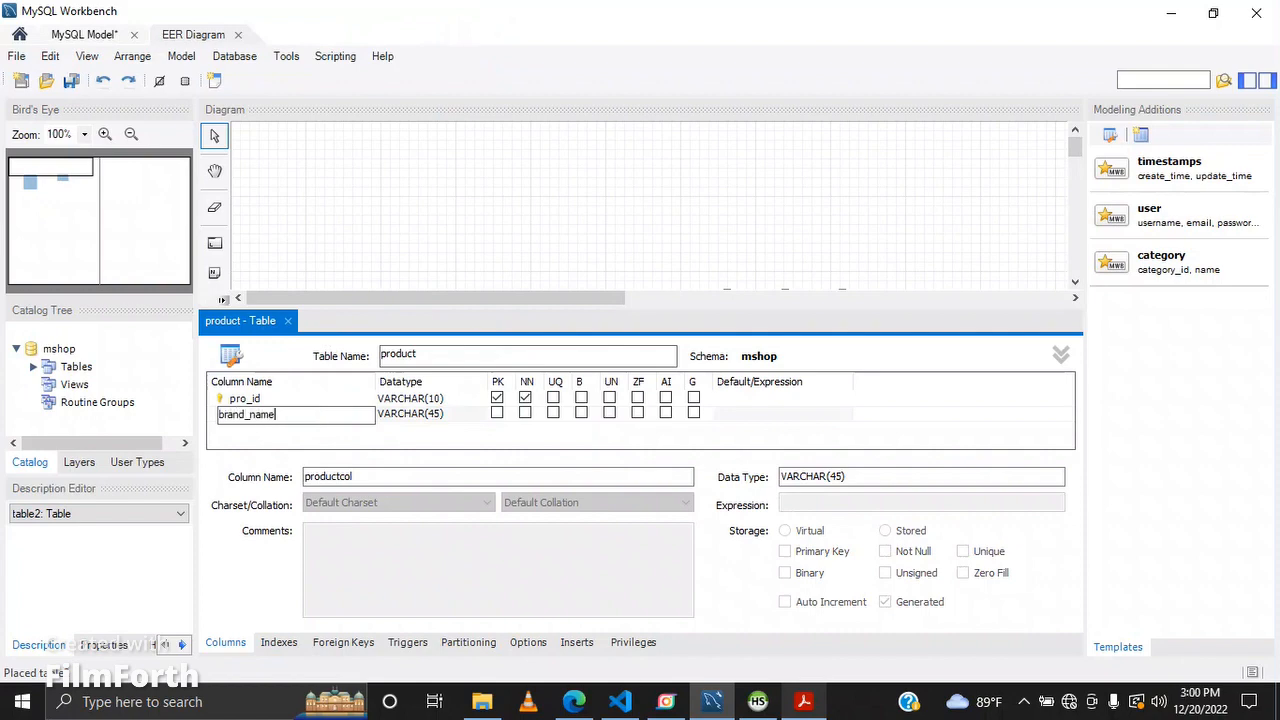
pyautogui.click(816, 706)
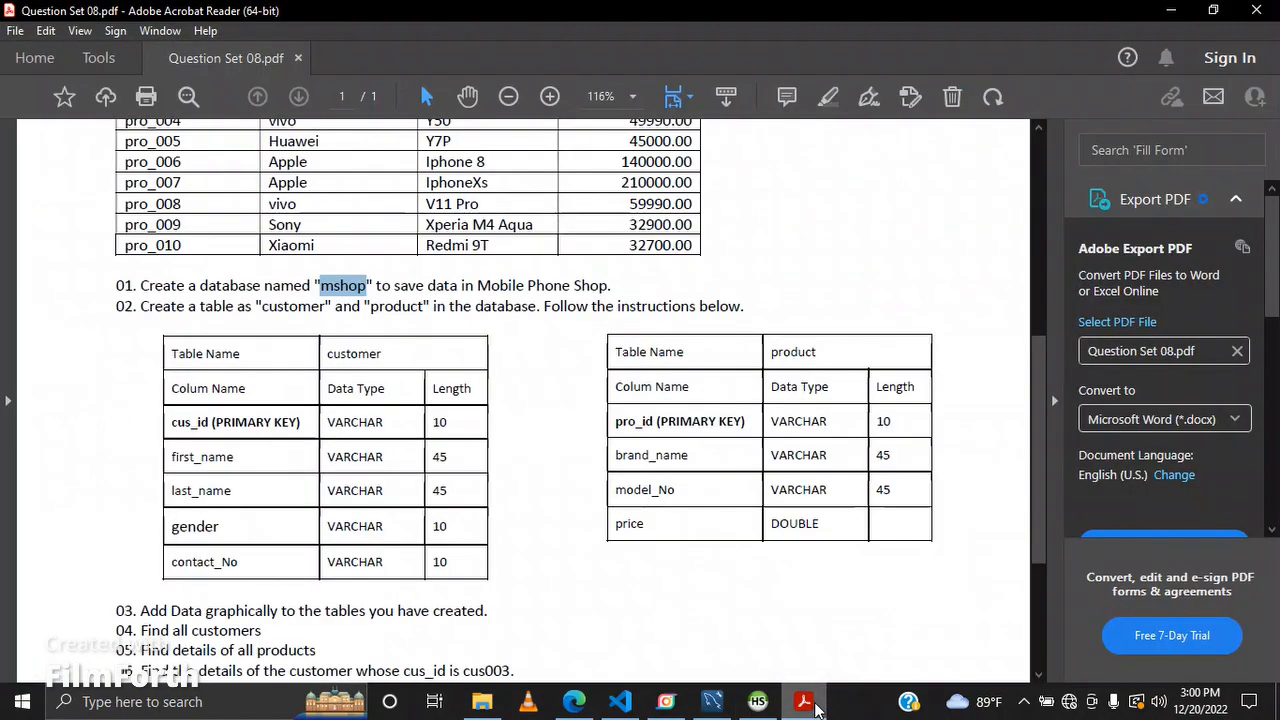
pyautogui.click(810, 703)
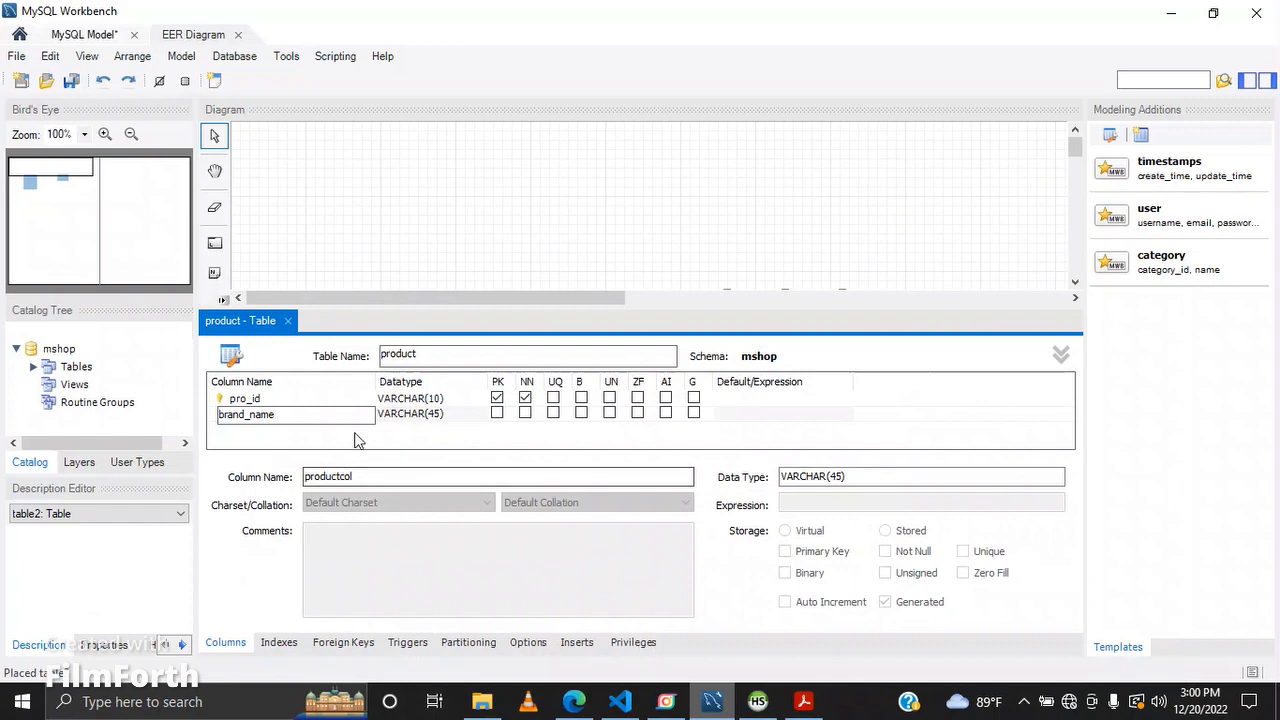
# Step: Add a model_name column to the product table with datatype VARCHAR(45)
pyautogui.click(357, 432)
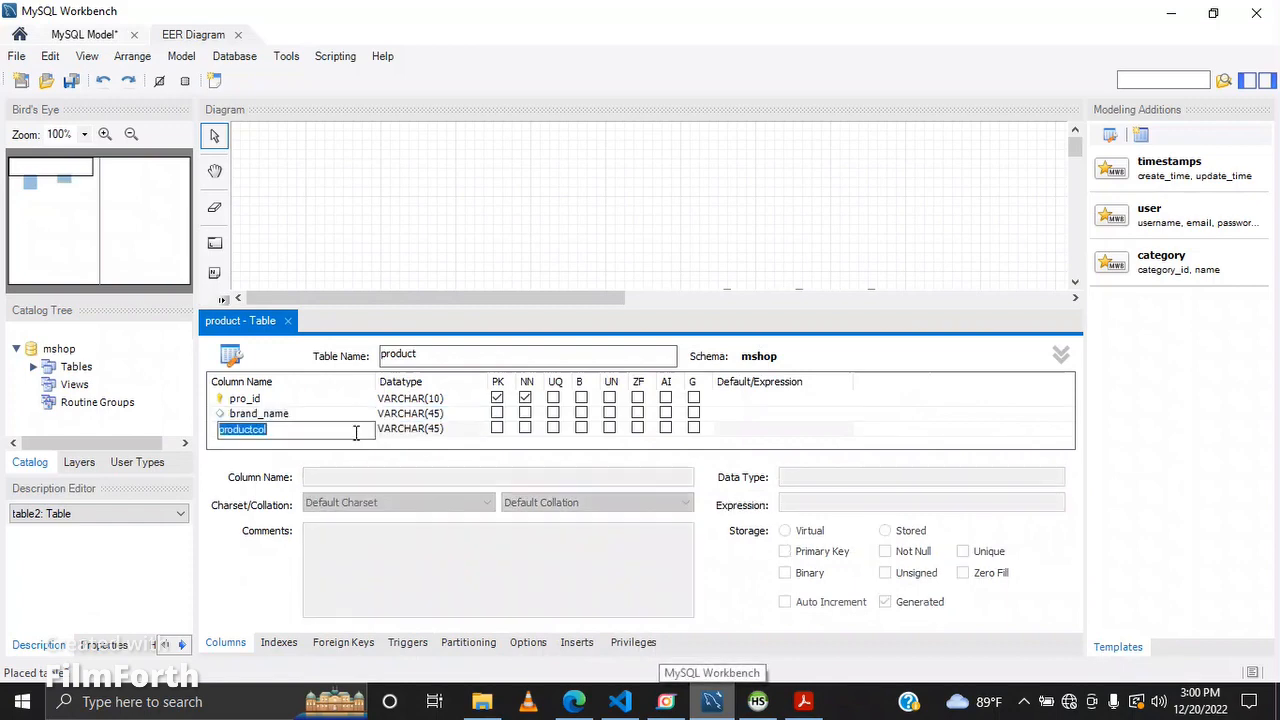
pyautogui.press('BackSpace')
pyautogui.write('model_name')
pyautogui.press('Return')
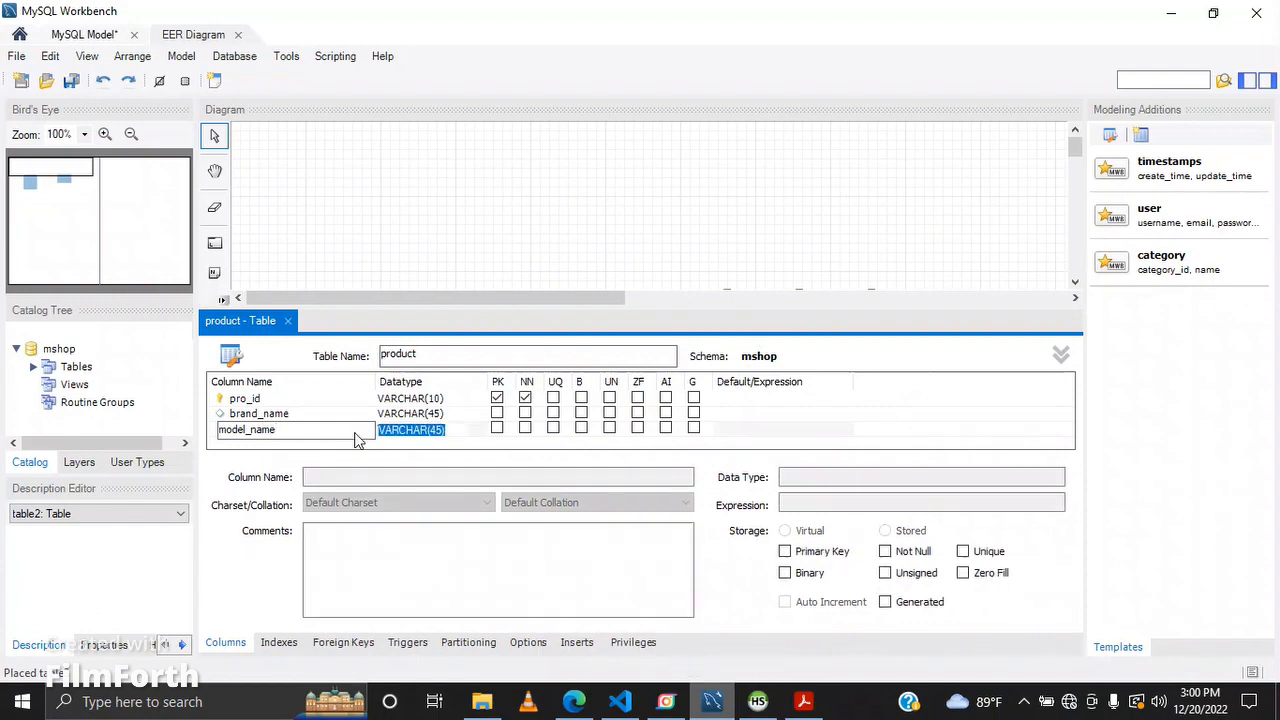
# Step: Add a price column with datatype DOUBLE and close the product table editor
pyautogui.click(356, 442)
pyautogui.press('BackSpace')
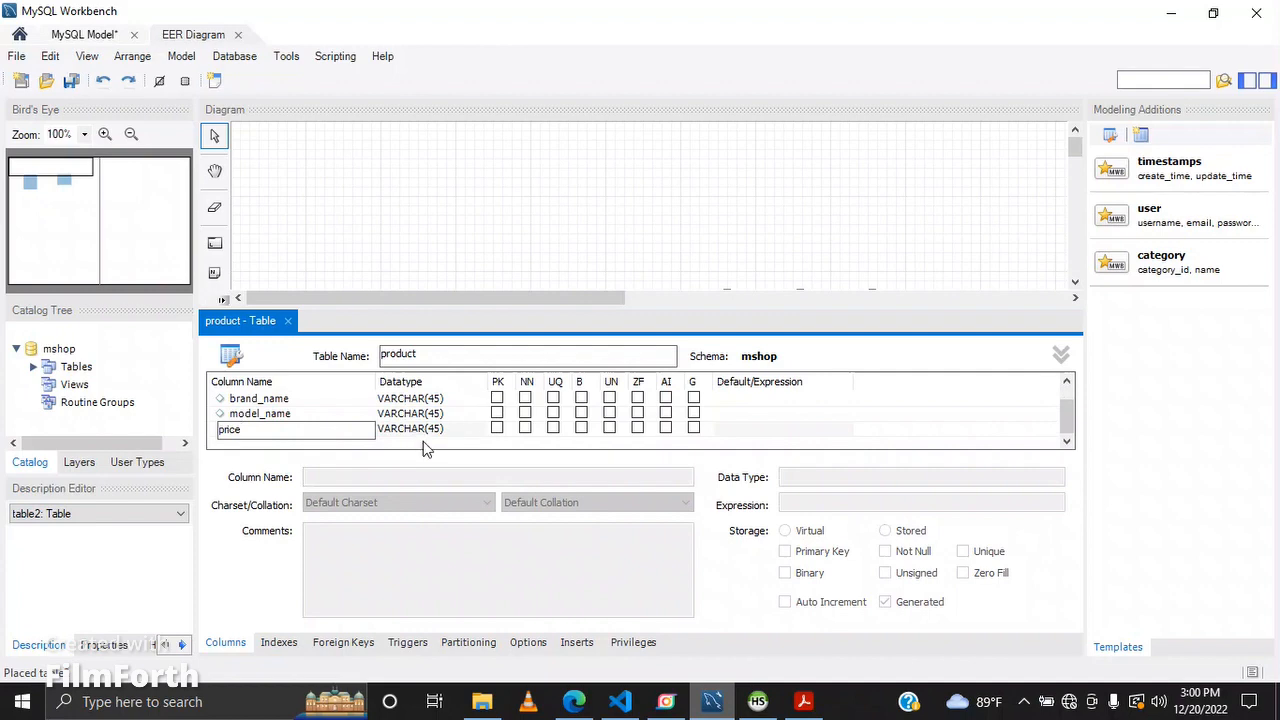
pyautogui.click(432, 433)
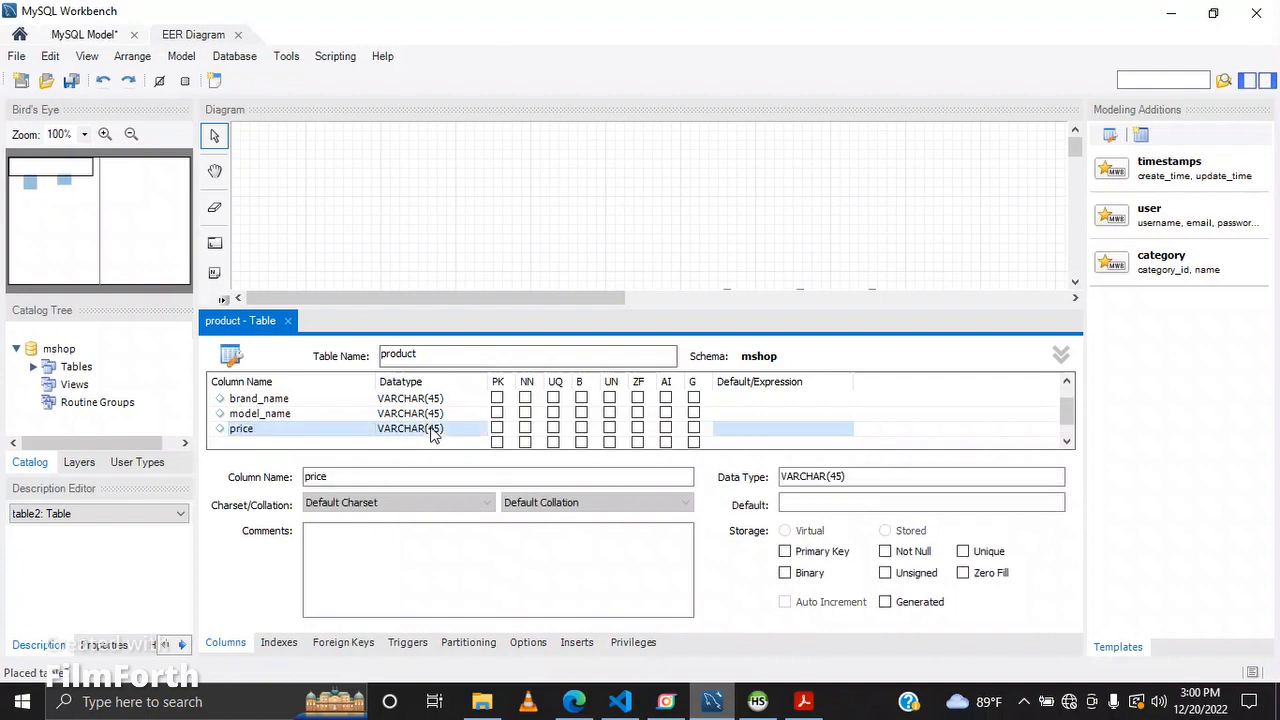
pyautogui.click(432, 433)
pyautogui.click(476, 430)
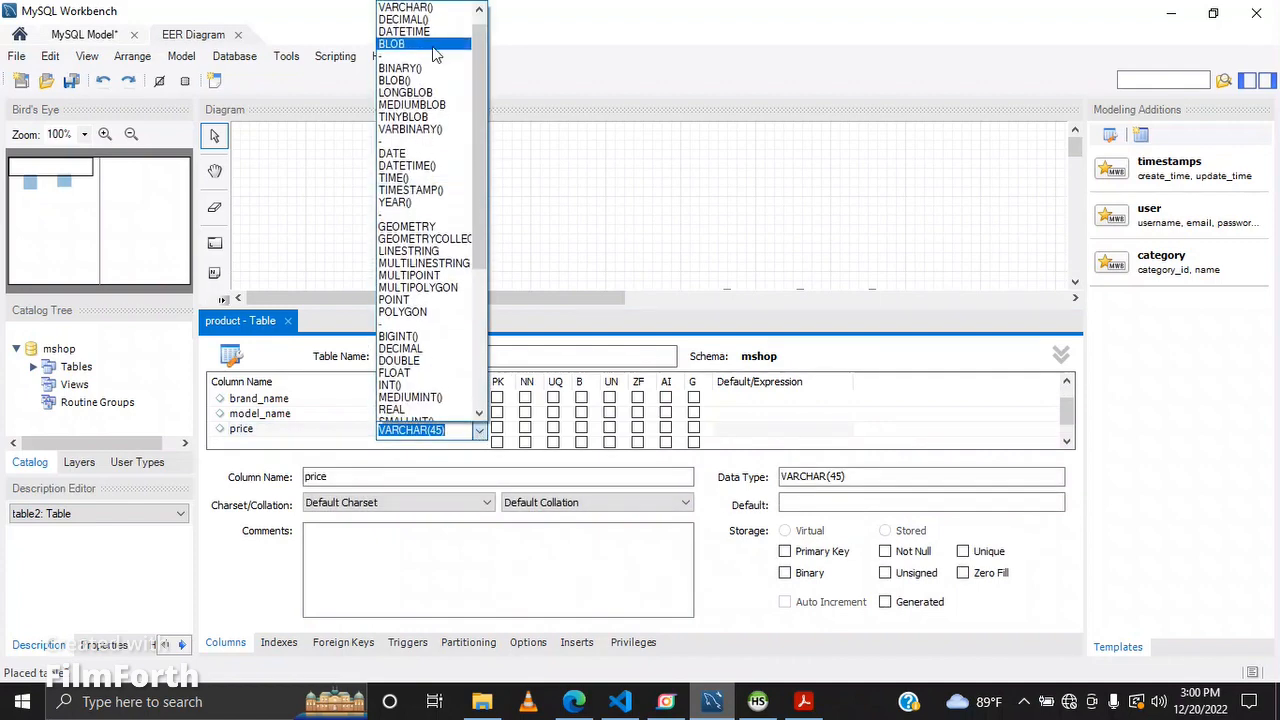
pyautogui.click(409, 362)
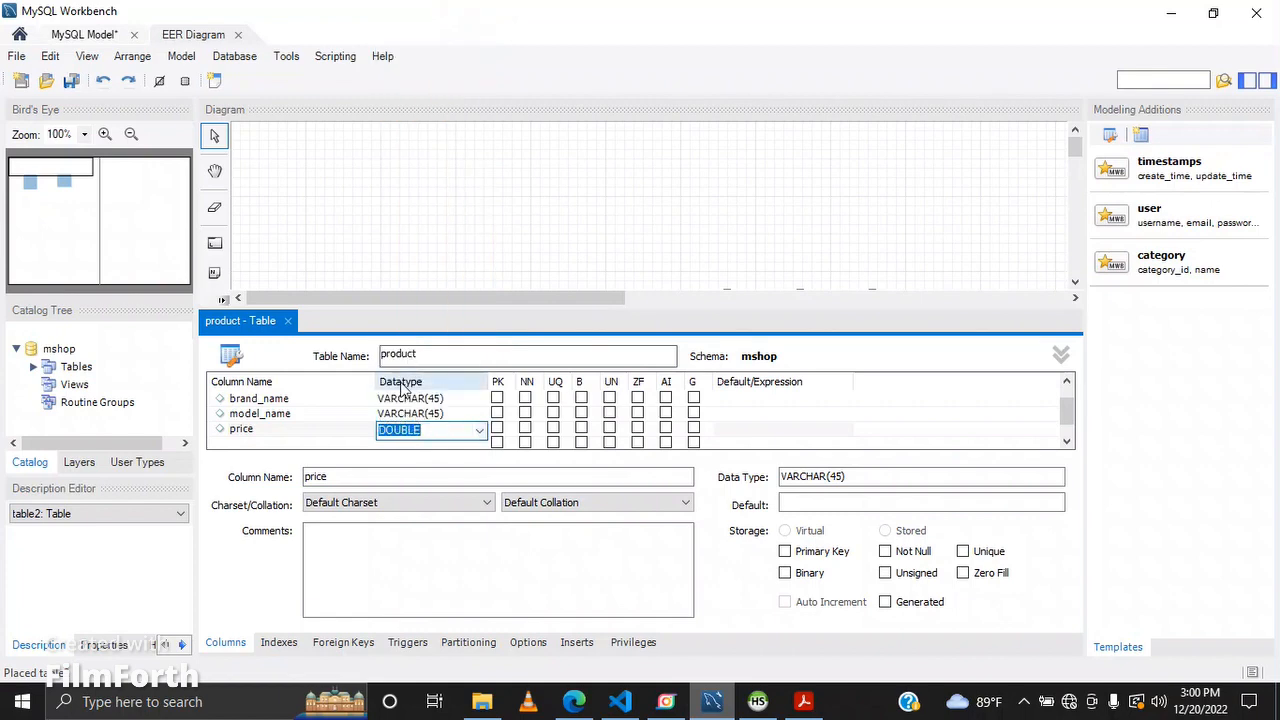
pyautogui.click(311, 433)
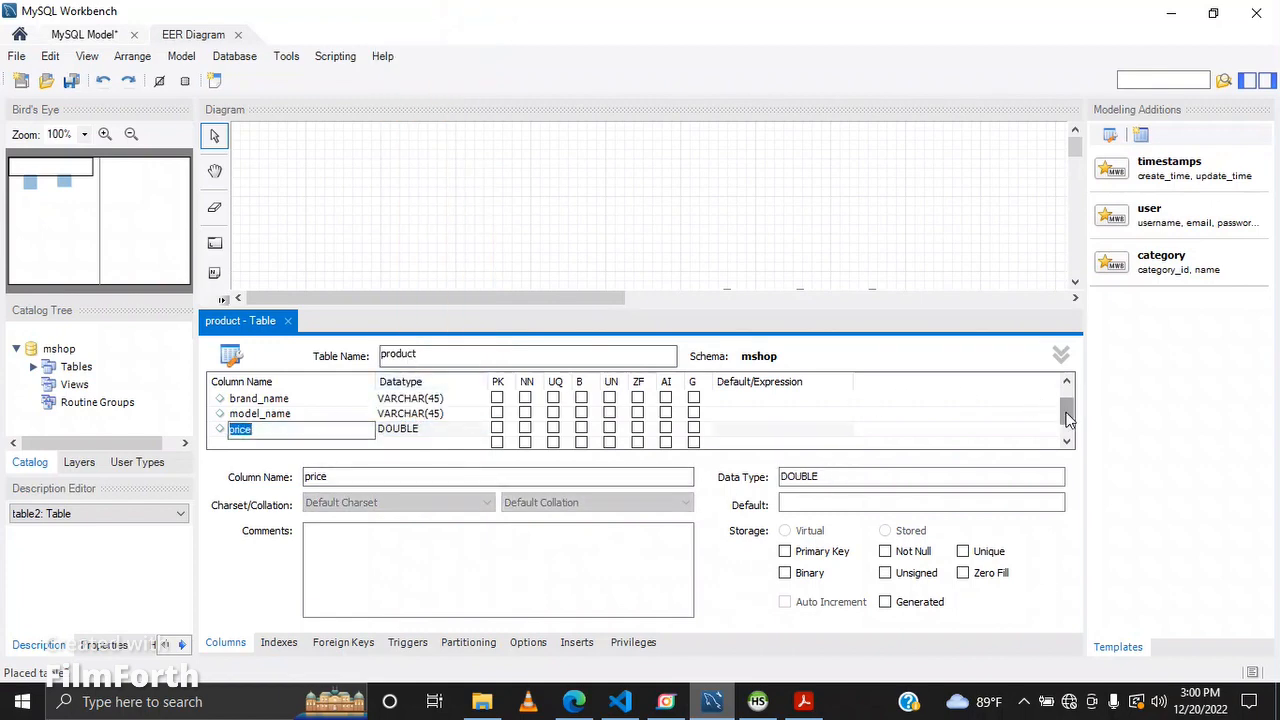
pyautogui.moveTo(1068, 418); pyautogui.dragTo(1066, 377)
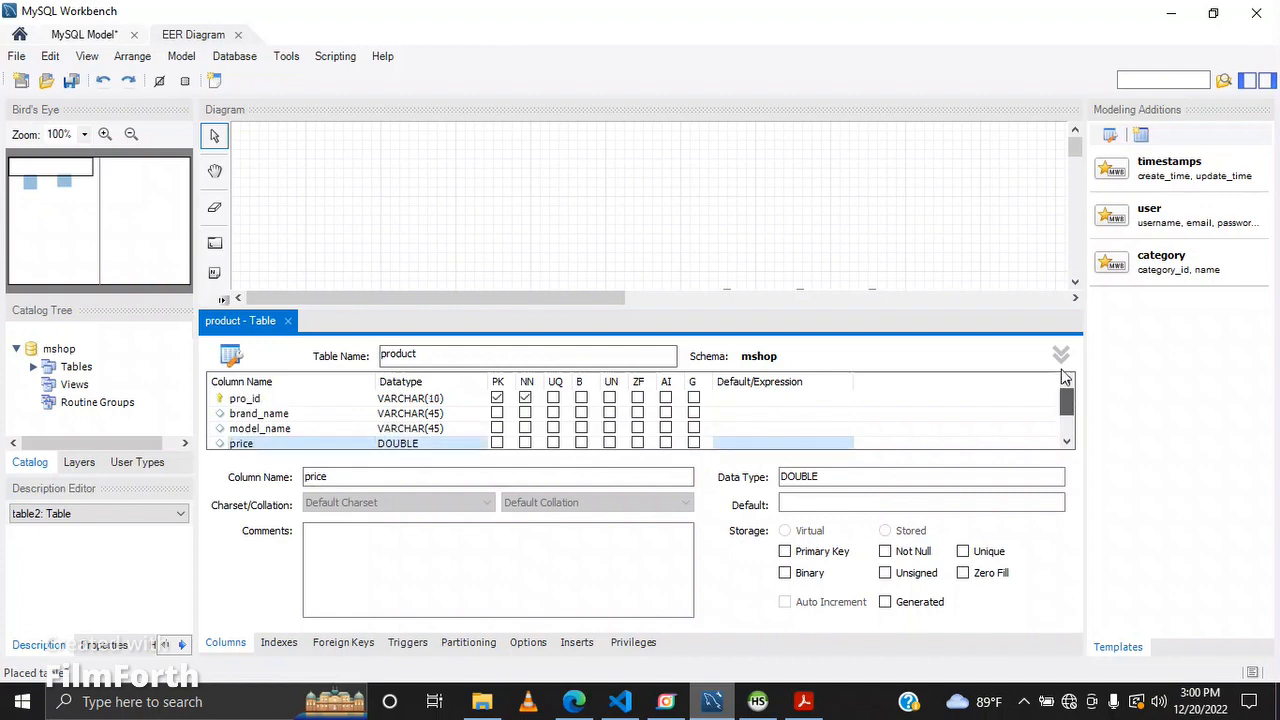
pyautogui.click(288, 321)
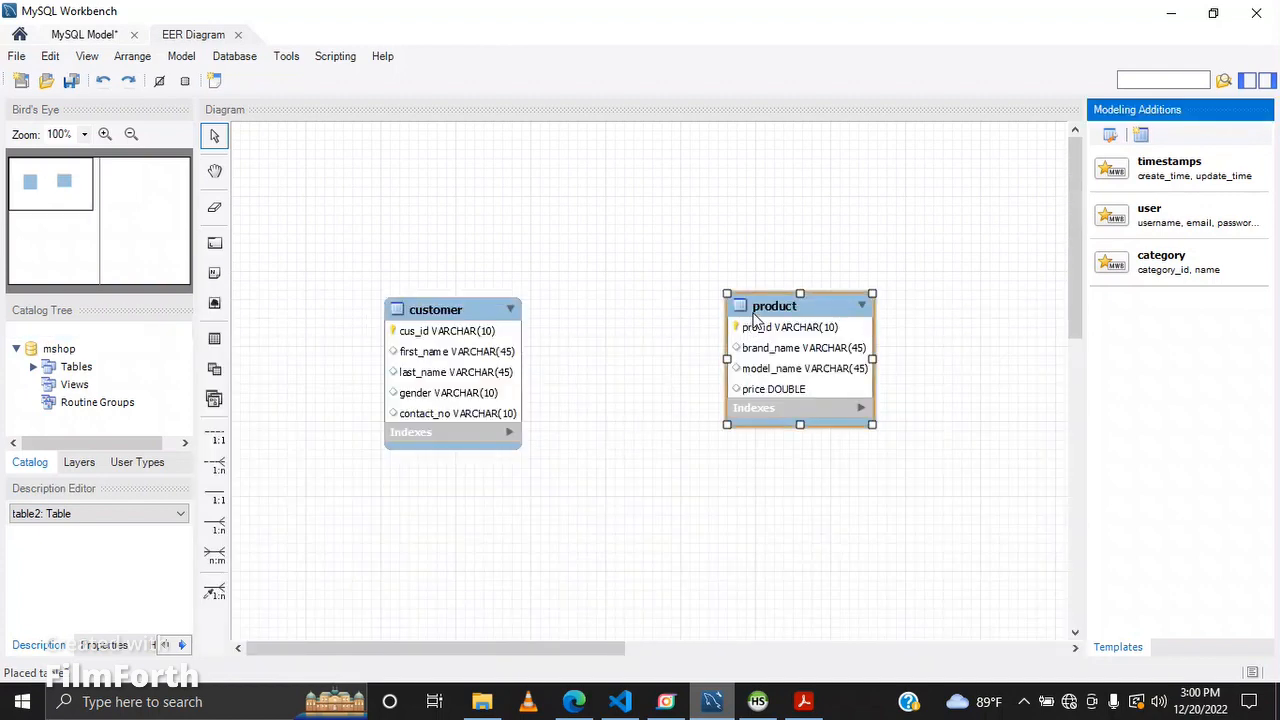
# Step: Move the product table closer to the customer table in the diagram
pyautogui.moveTo(749, 333); pyautogui.dragTo(658, 340)
pyautogui.click(806, 523)
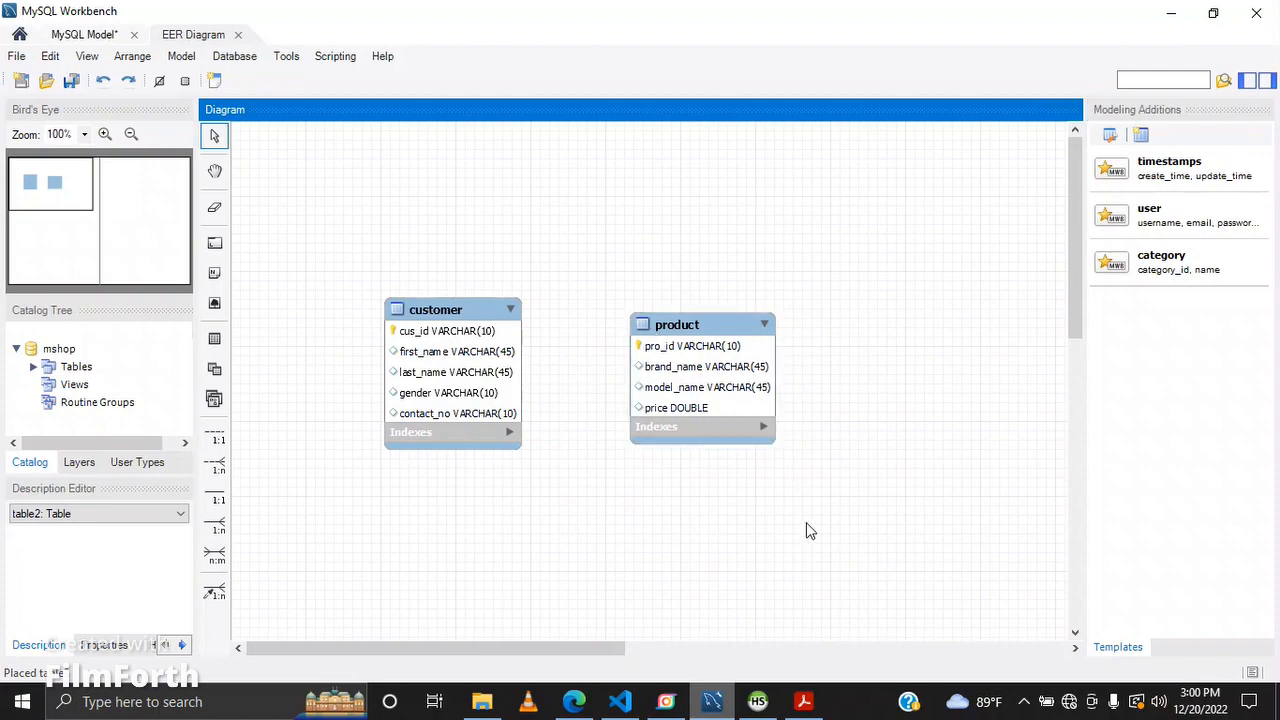
# Step: Review the remaining tasks listed in the question set PDF
pyautogui.click(801, 708)
pyautogui.scroll(-3, 334, 557)
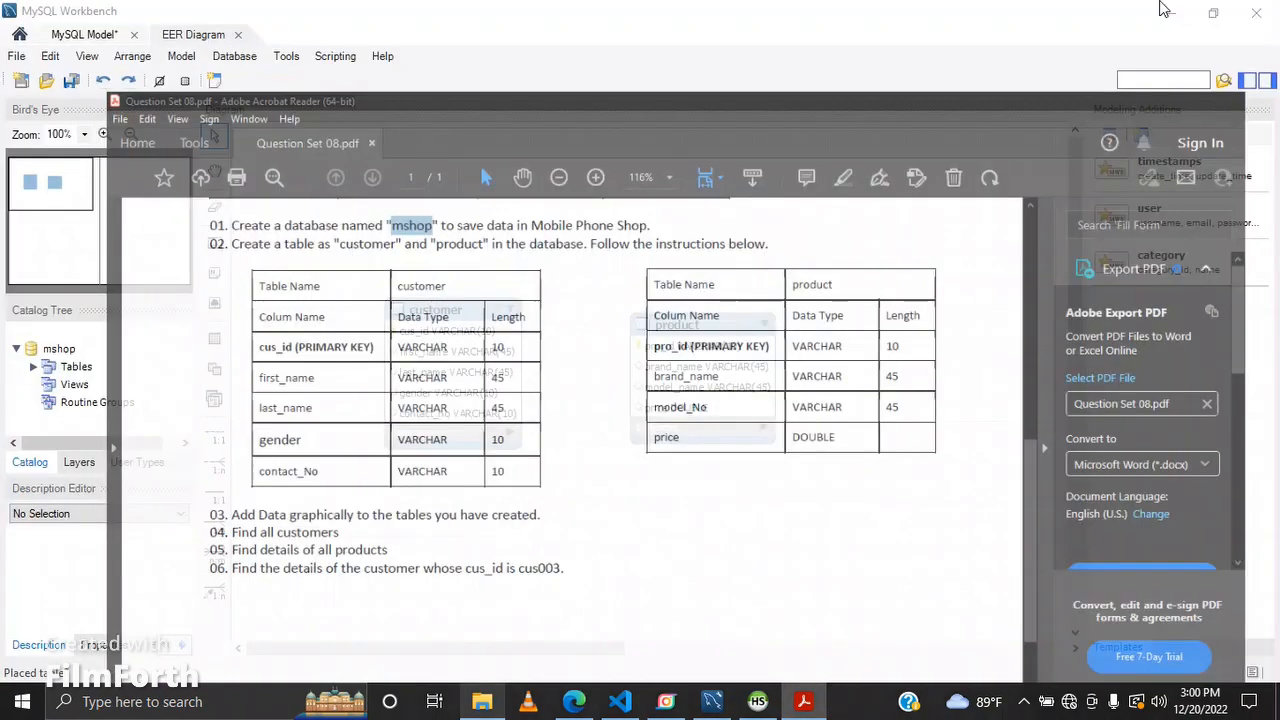
pyautogui.click(1170, 10)
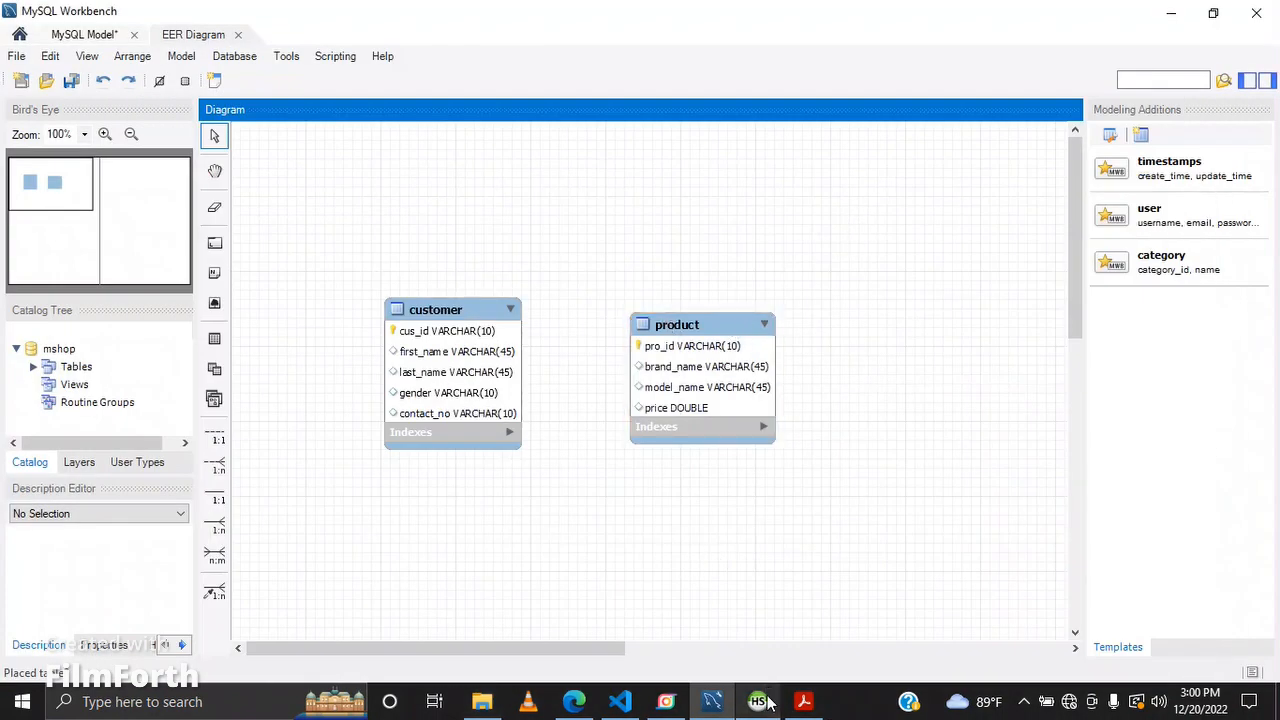
# Step: Forward engineer the mshop model to the database with the wizard's default options
pyautogui.click(246, 57)
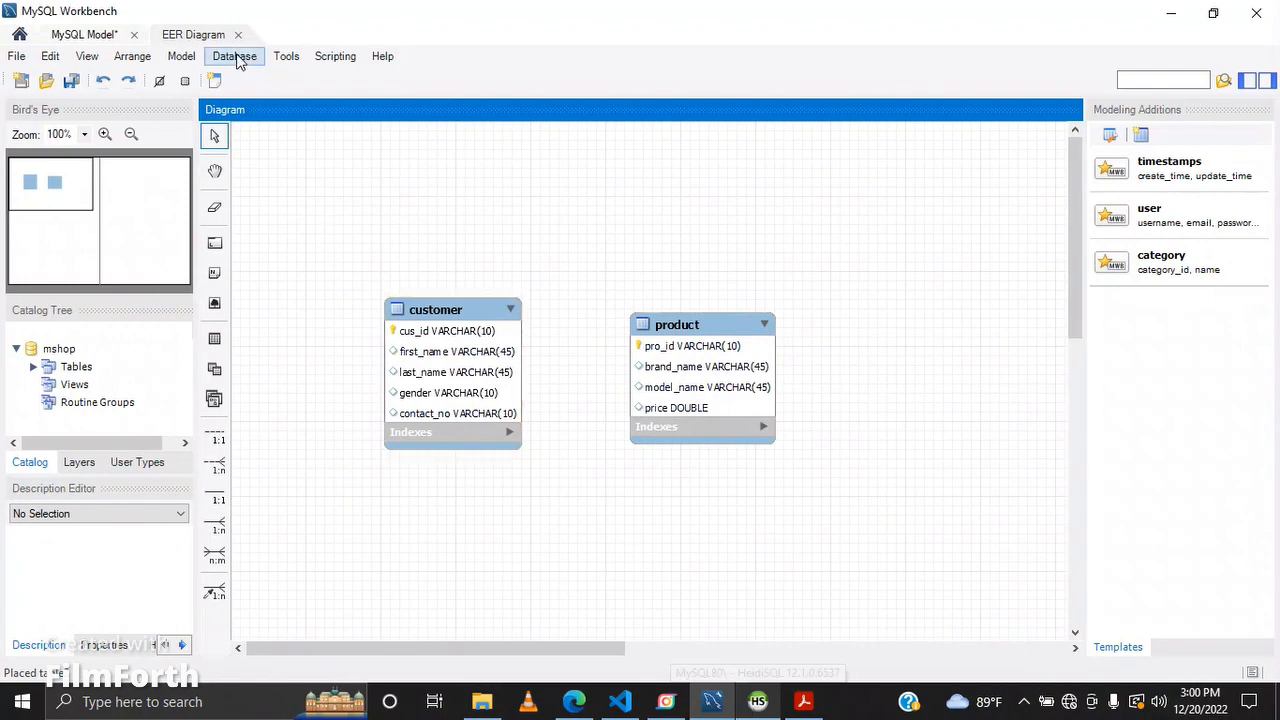
pyautogui.click(292, 147)
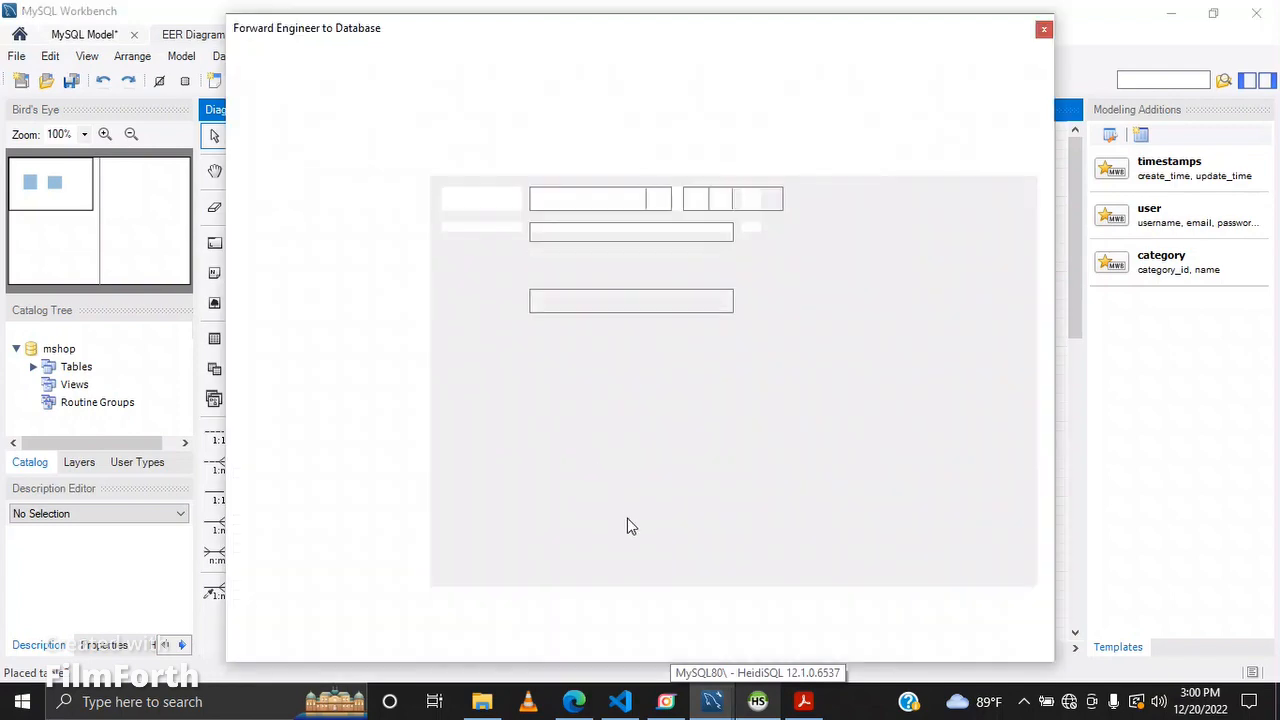
pyautogui.click(948, 643)
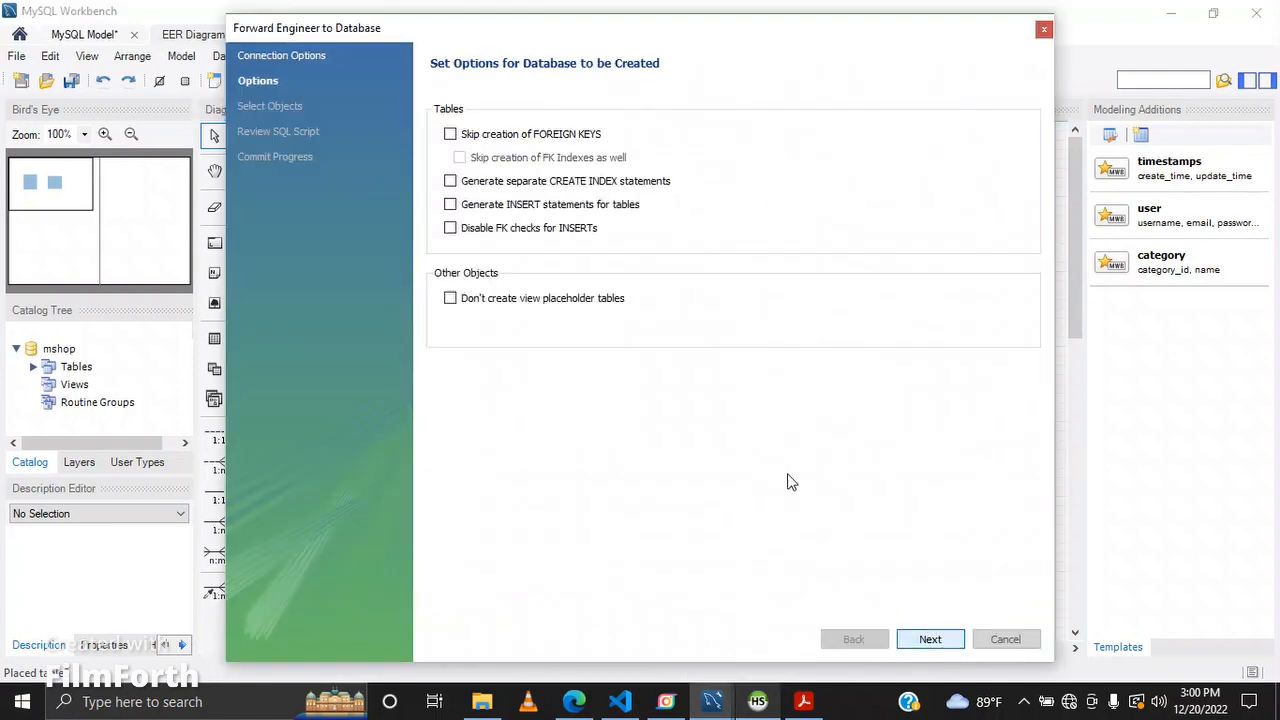
pyautogui.click(930, 640)
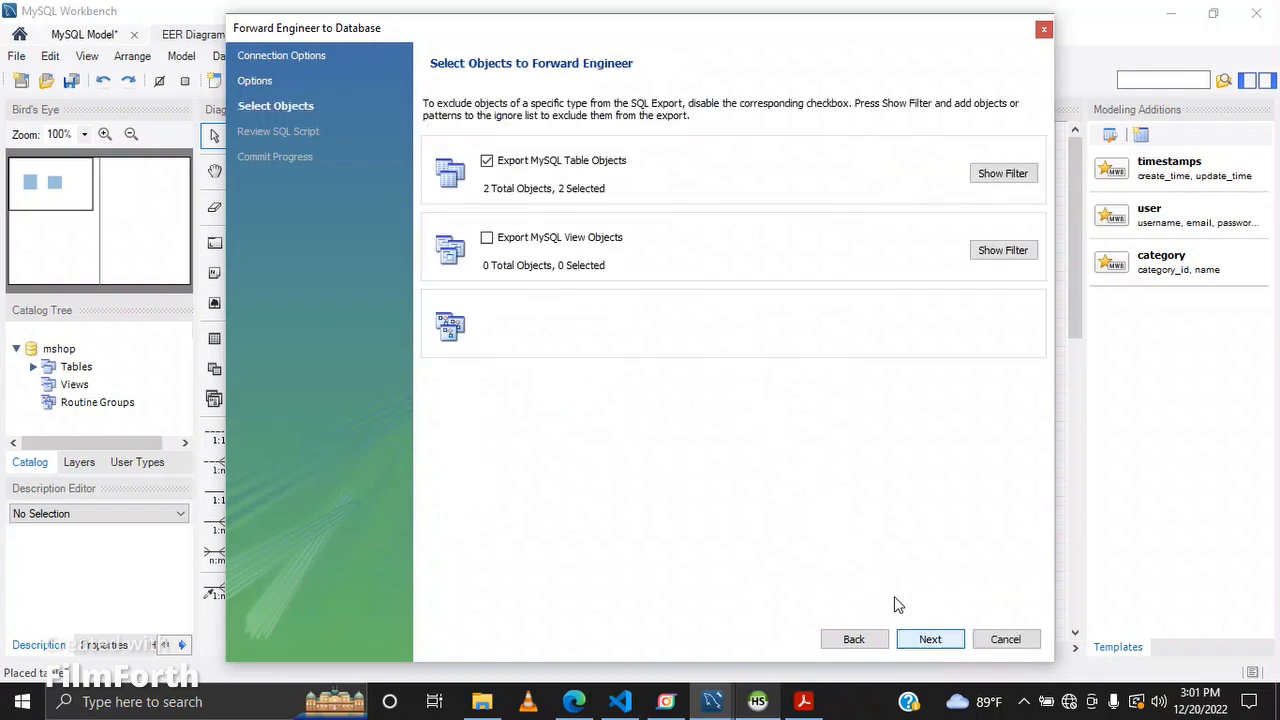
pyautogui.click(932, 640)
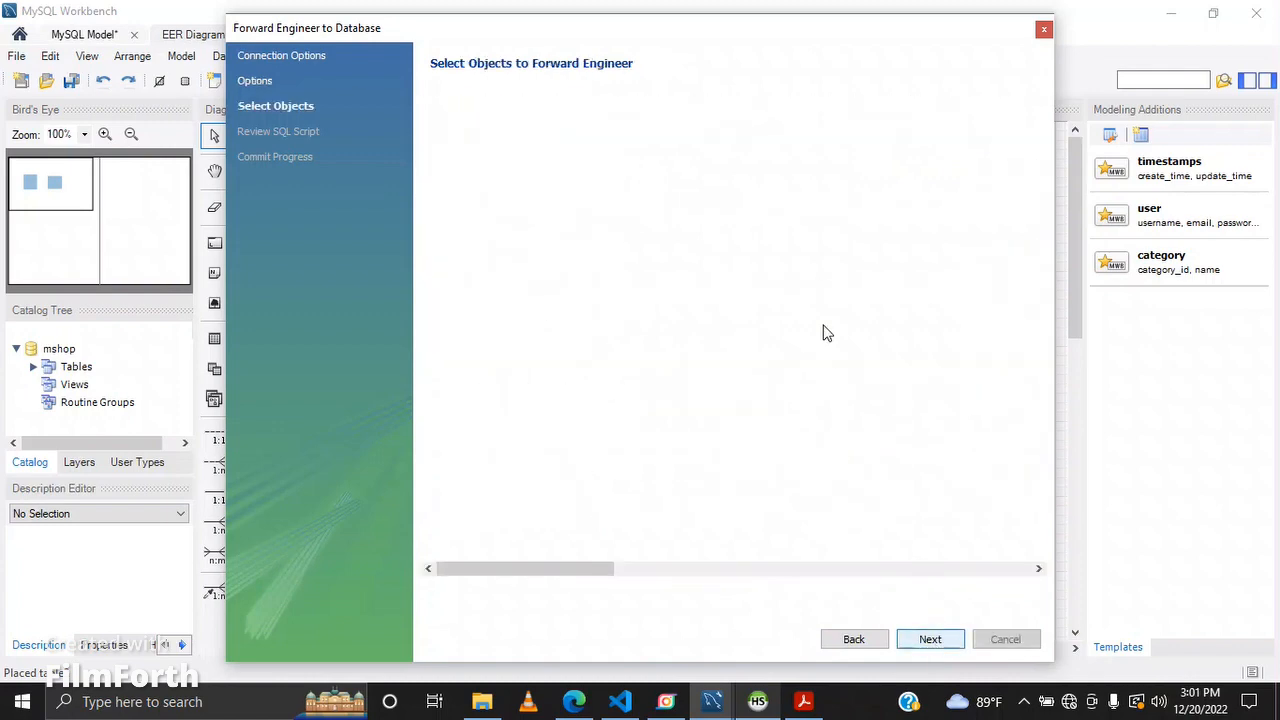
pyautogui.click(930, 640)
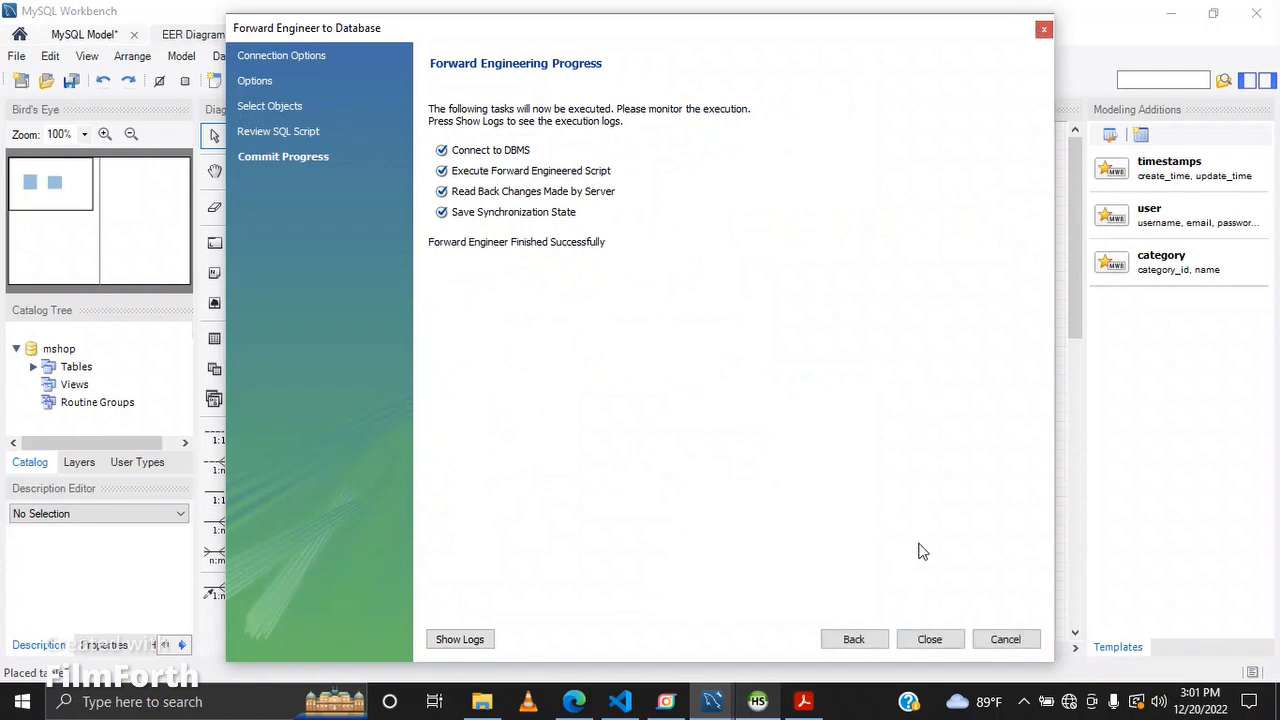
pyautogui.click(930, 640)
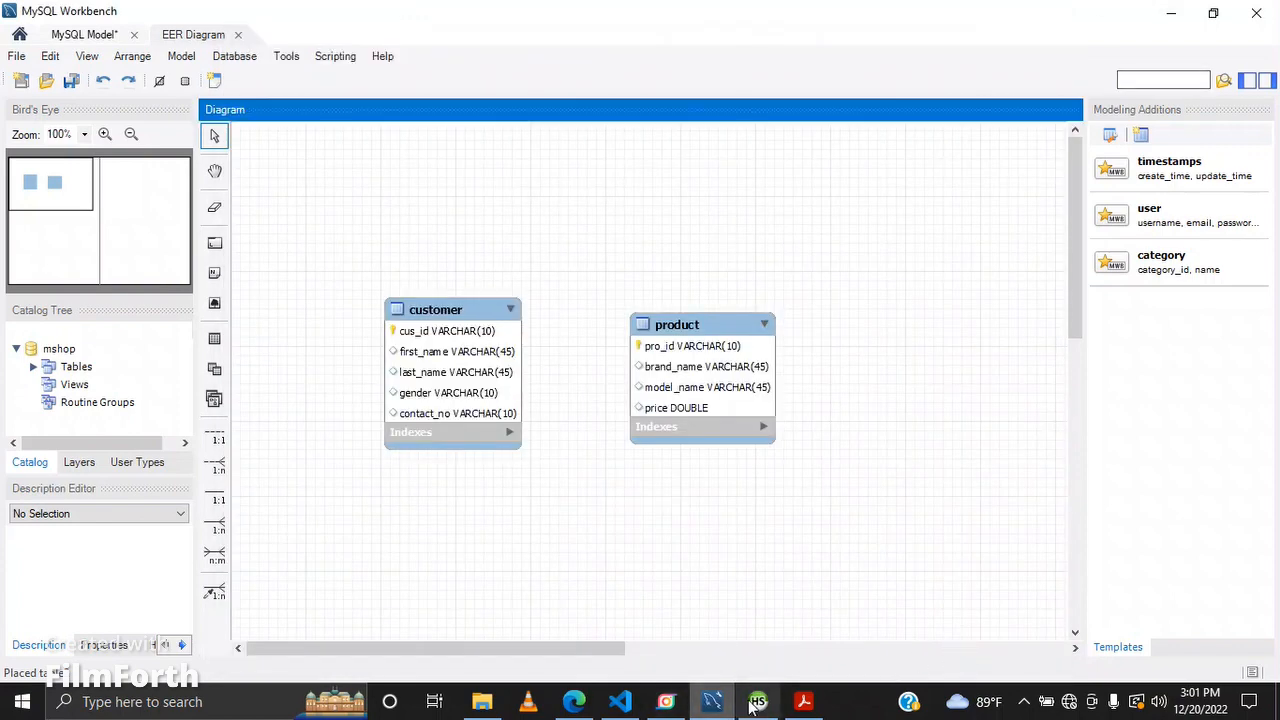
# Step: Switch to HeidiSQL and clear the existing DELETE statement from the query editor
pyautogui.click(754, 704)
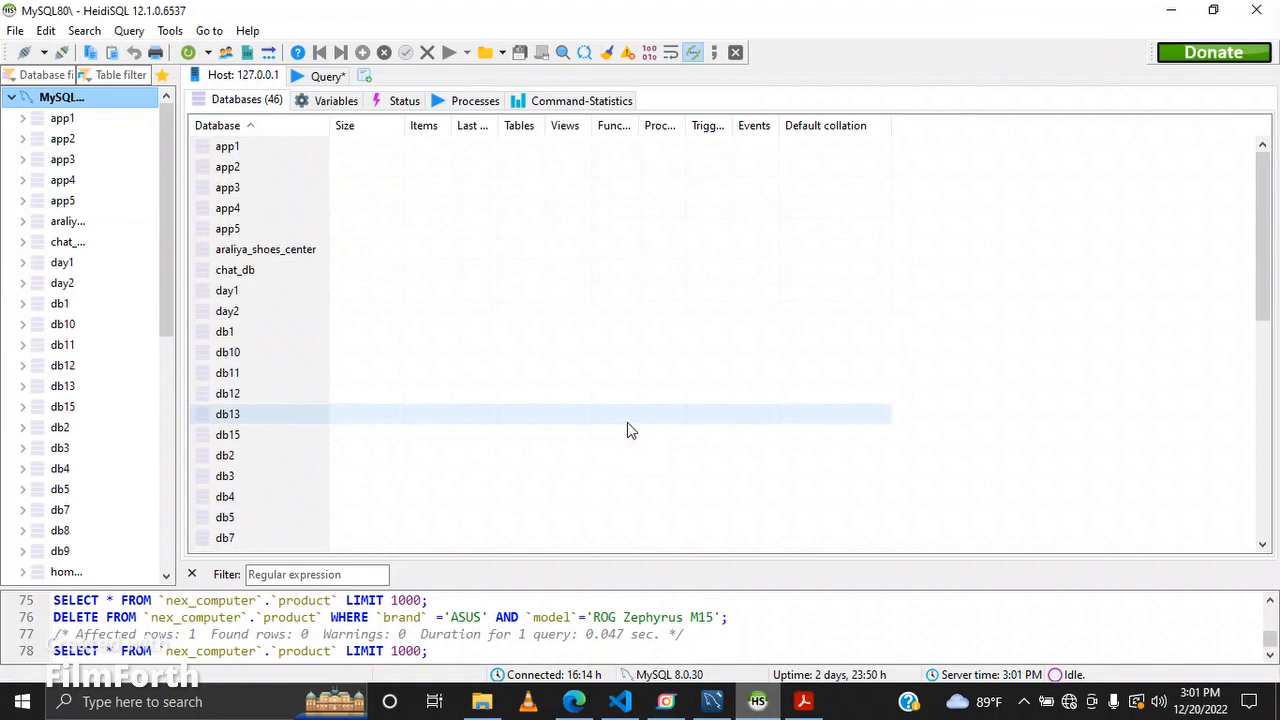
pyautogui.click(326, 77)
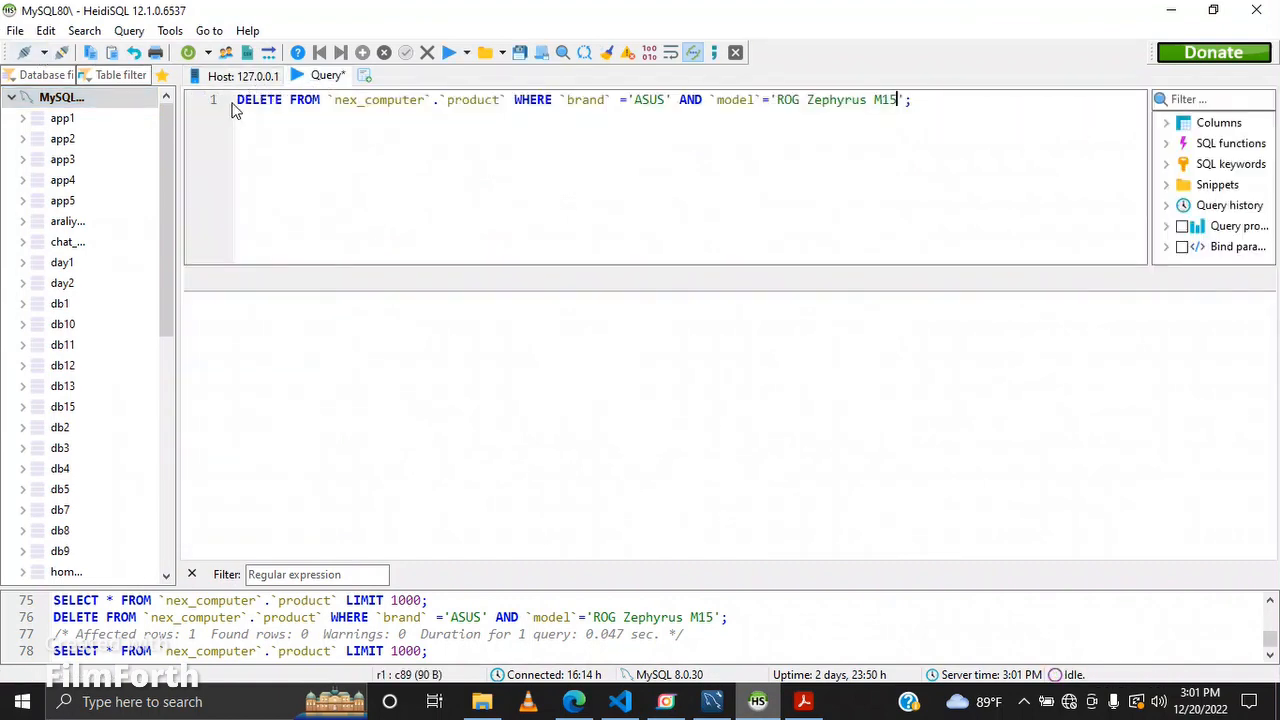
pyautogui.moveTo(238, 103); pyautogui.dragTo(1022, 107)
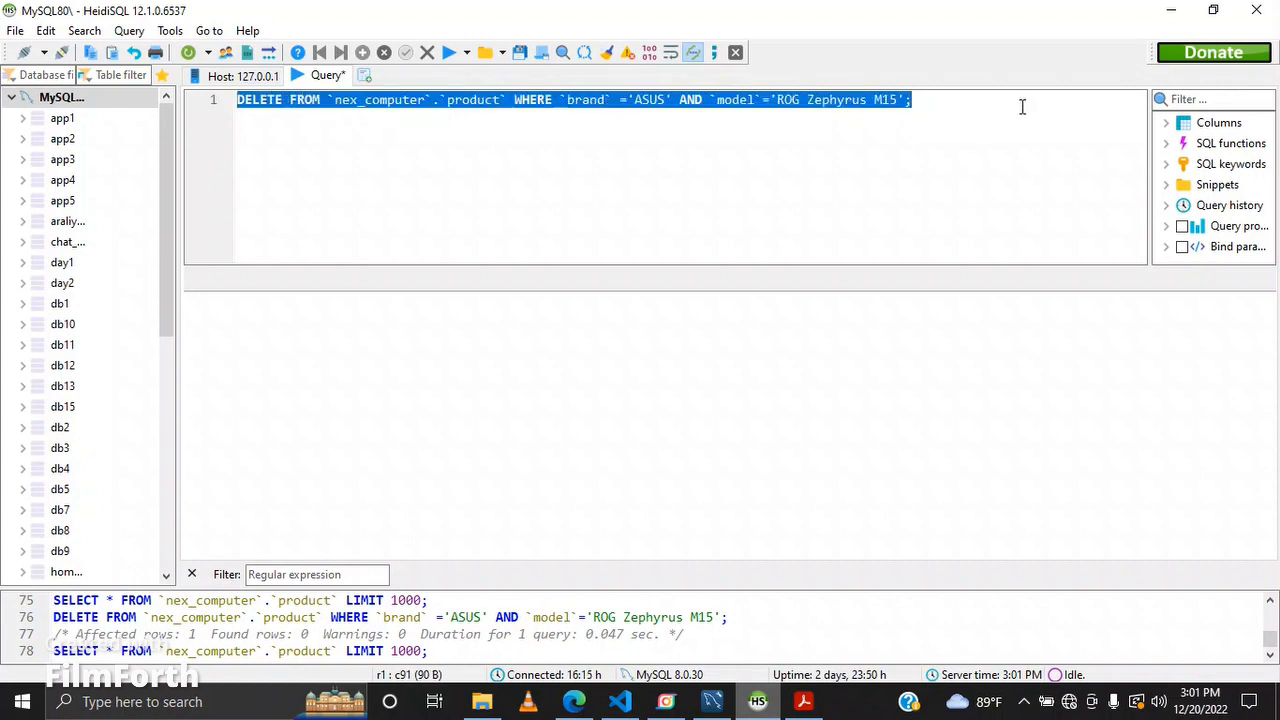
pyautogui.press('Delete')
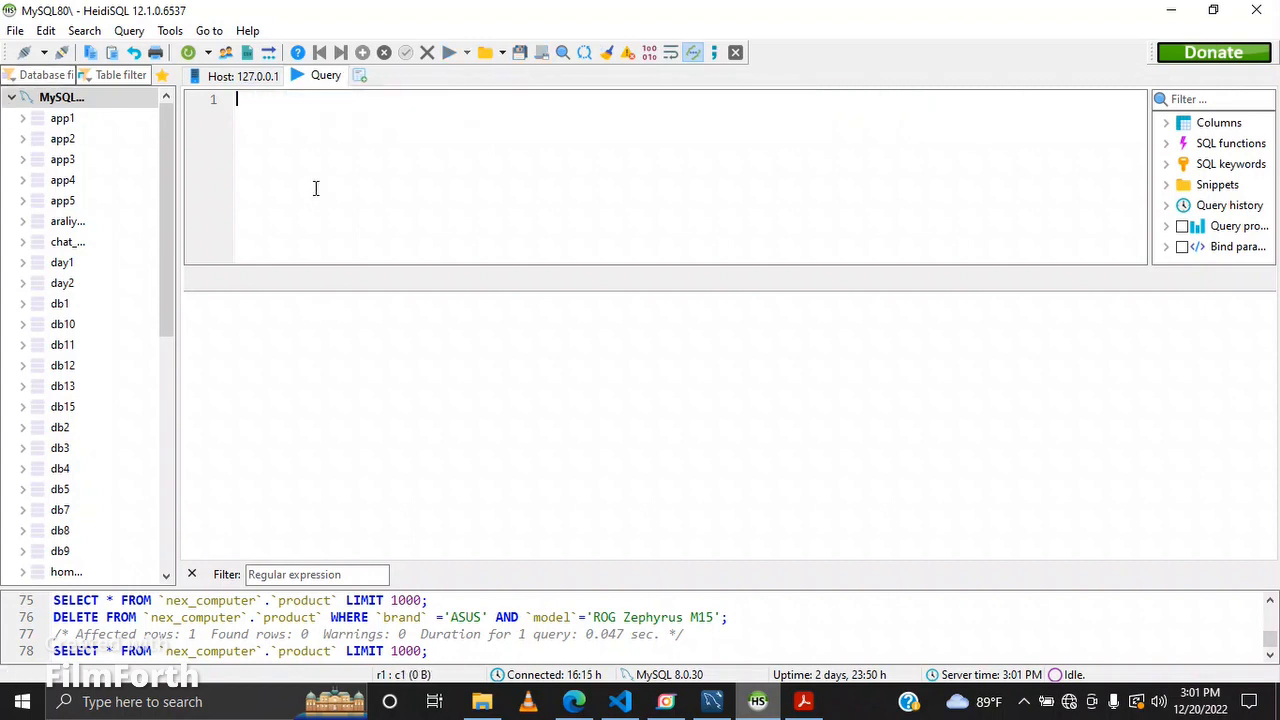
# Step: Refresh the server's database list in the session tree
pyautogui.scroll(-3, 90, 380)
pyautogui.scroll(-2, 82, 395)
pyautogui.scroll(5, 82, 395)
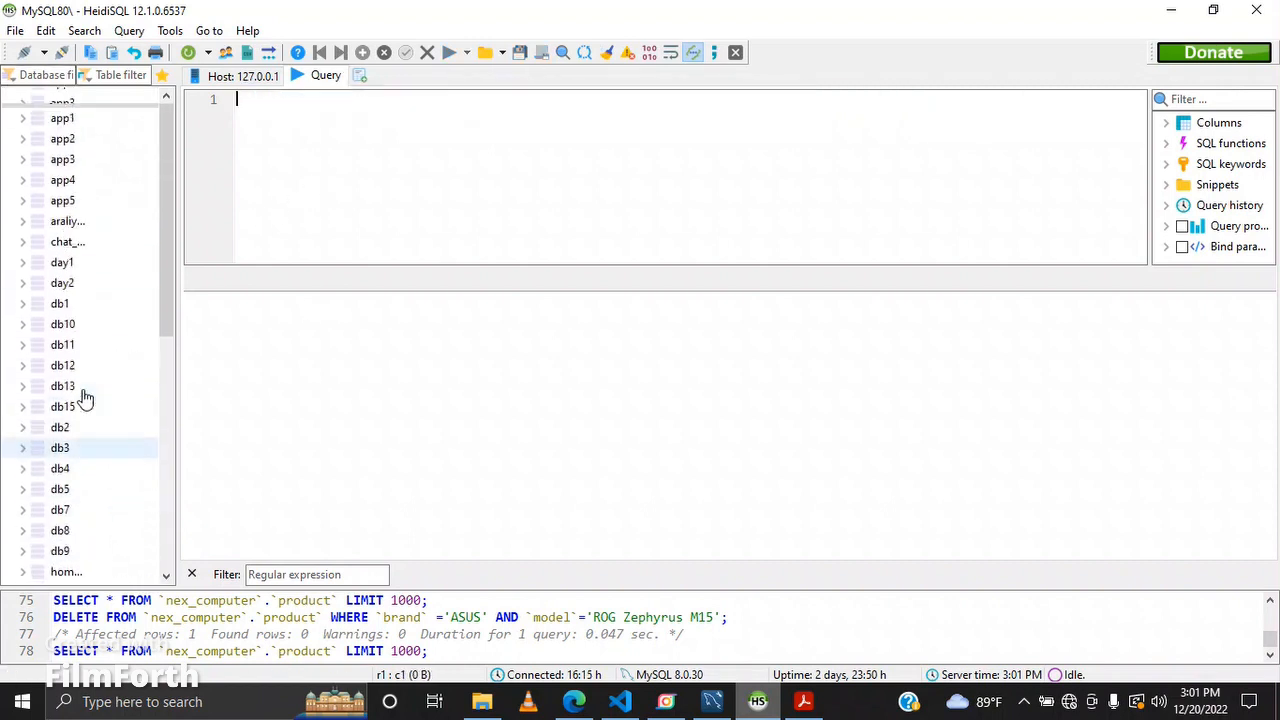
pyautogui.rightClick(110, 97)
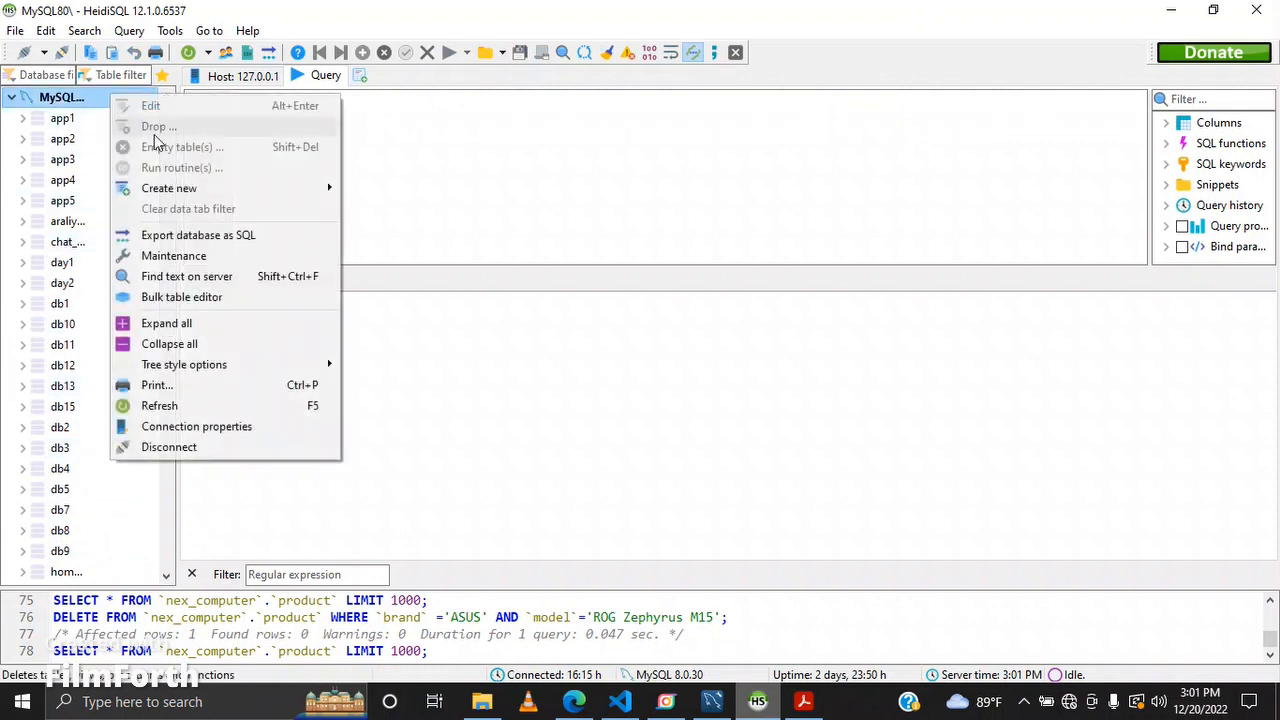
pyautogui.click(159, 406)
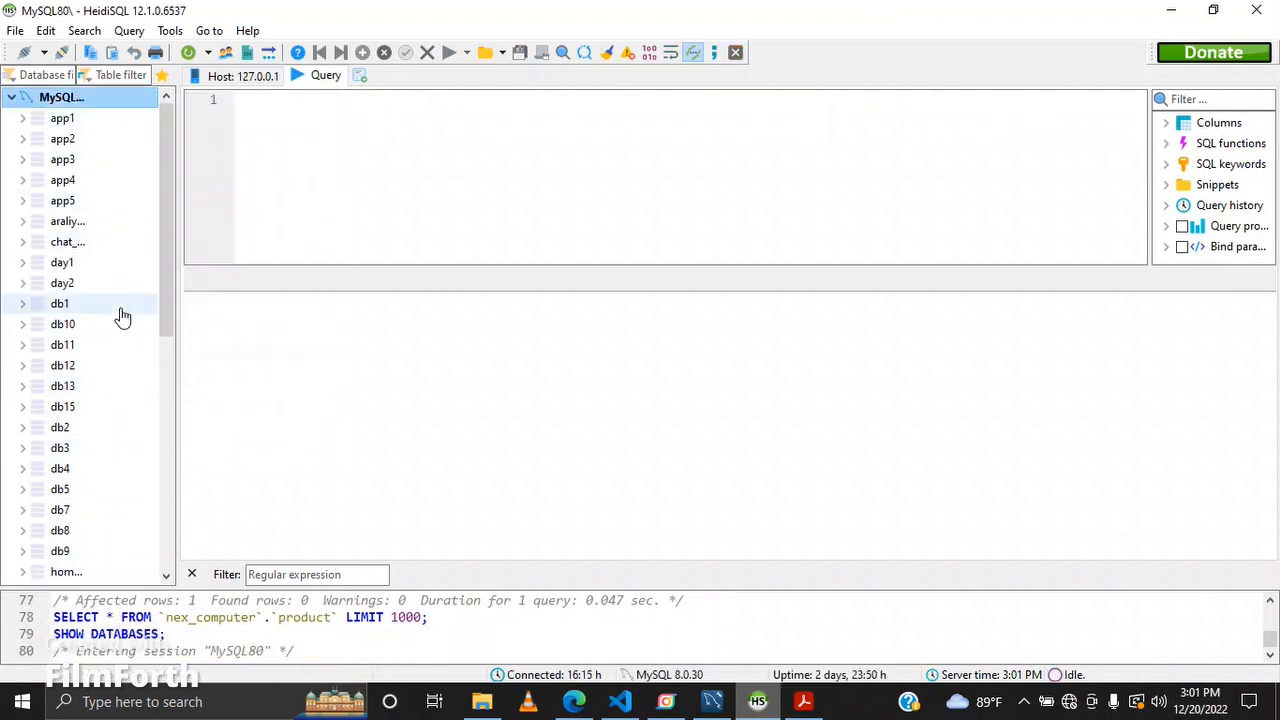
# Step: Examine the database list for the new schema and the task list in the question set PDF
pyautogui.scroll(-8, 120, 316)
pyautogui.scroll(1, 120, 316)
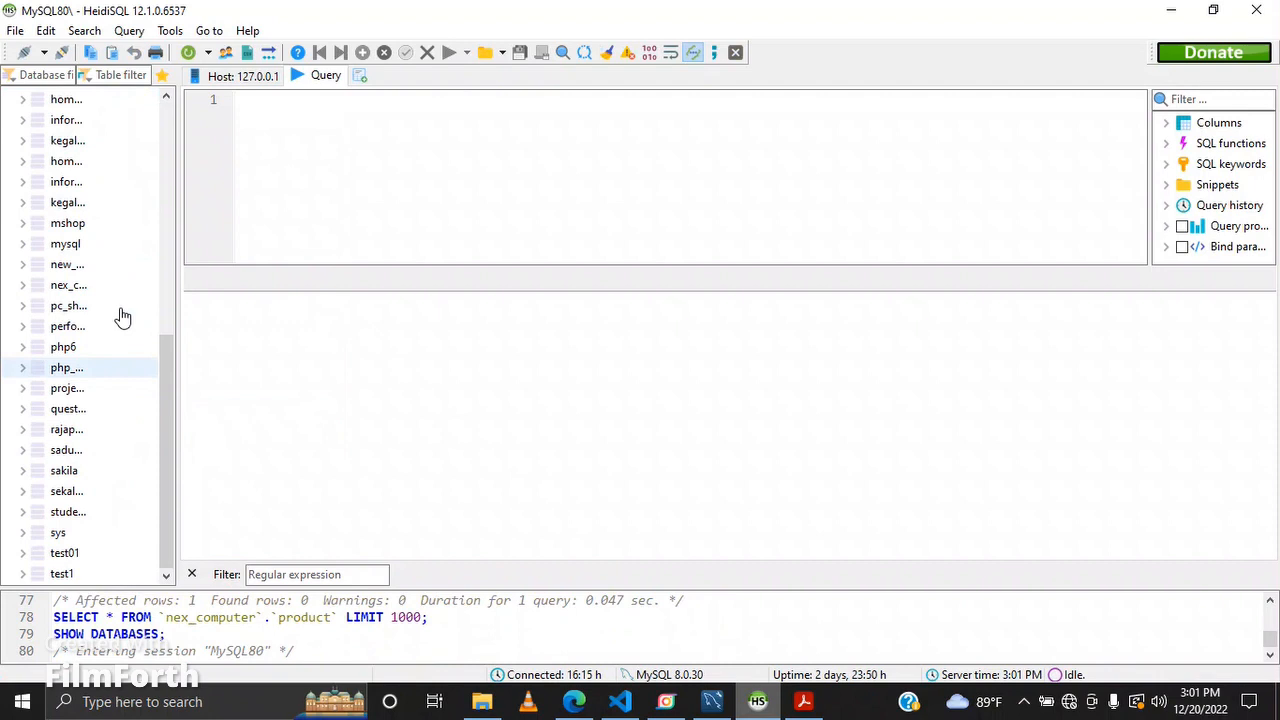
pyautogui.scroll(3, 120, 316)
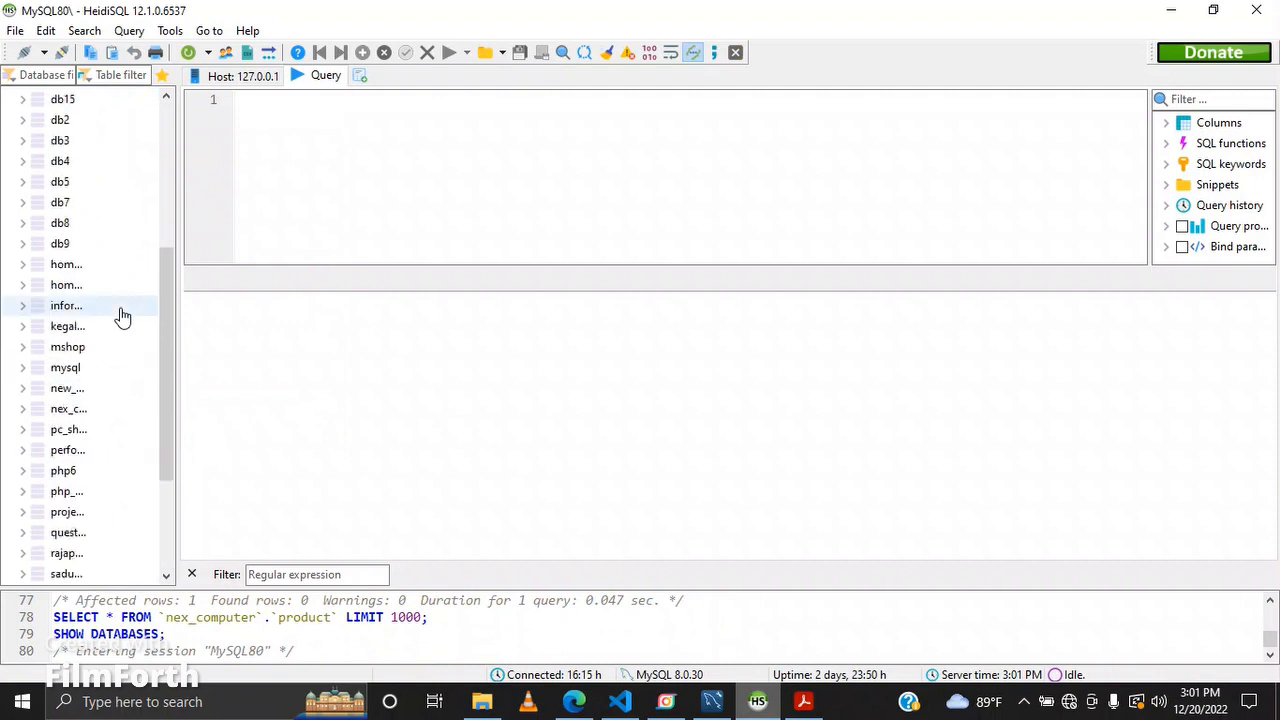
pyautogui.scroll(-3, 120, 316)
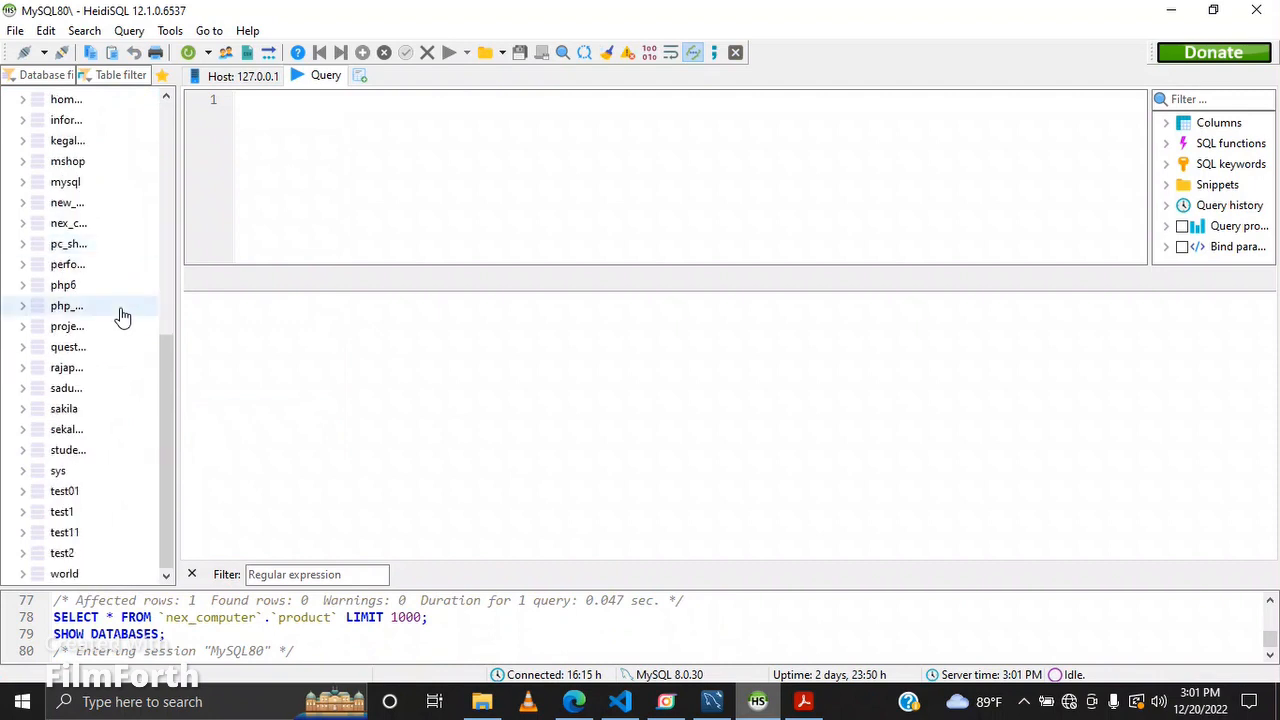
pyautogui.scroll(8, 120, 316)
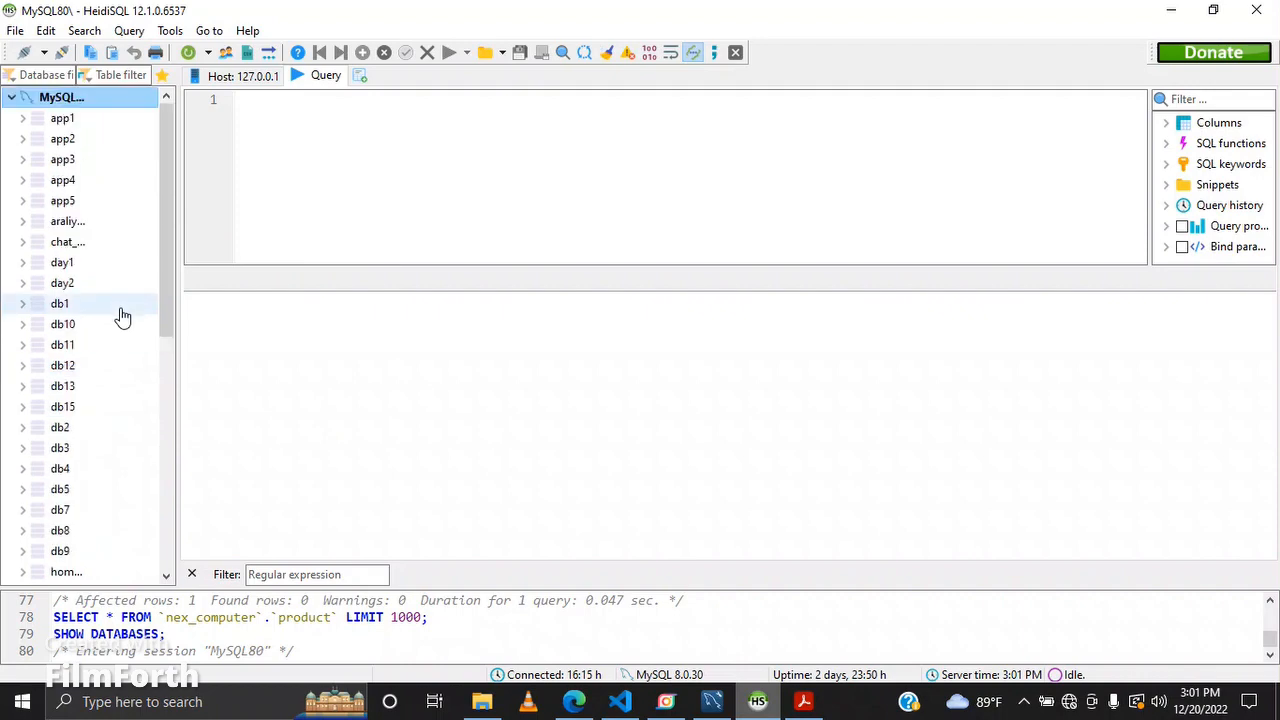
pyautogui.click(803, 701)
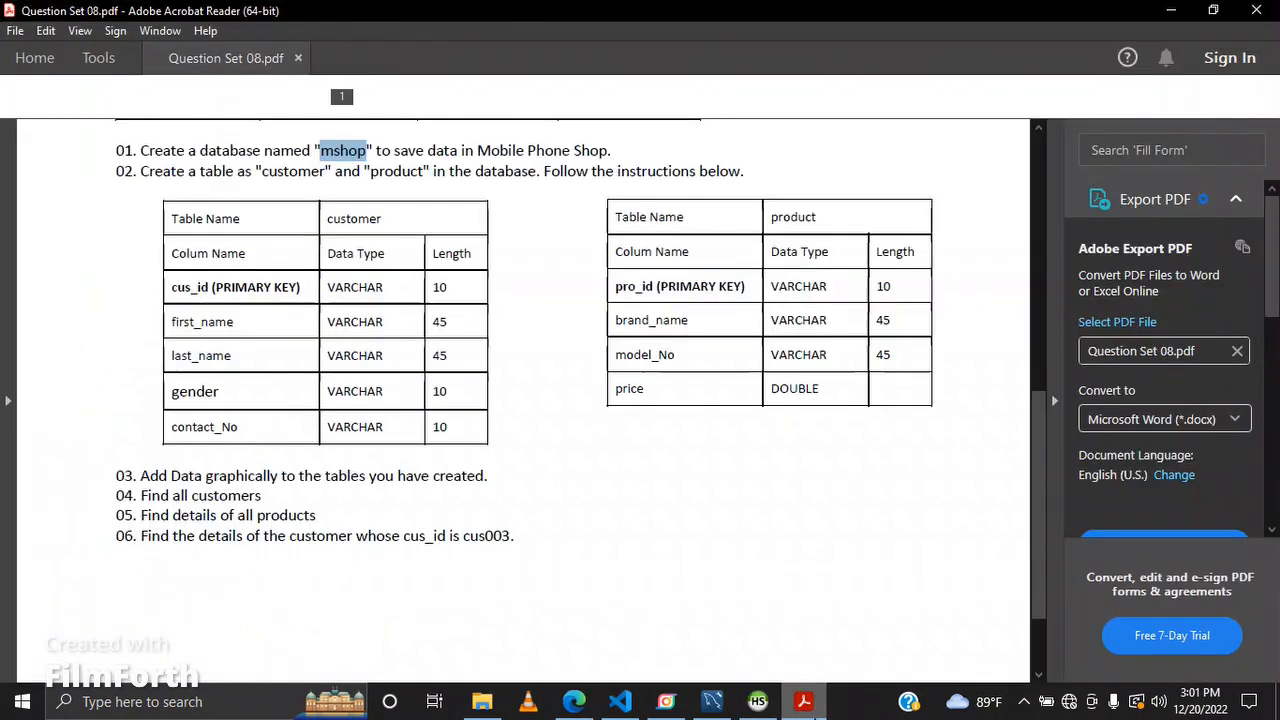
pyautogui.scroll(1, 392, 388)
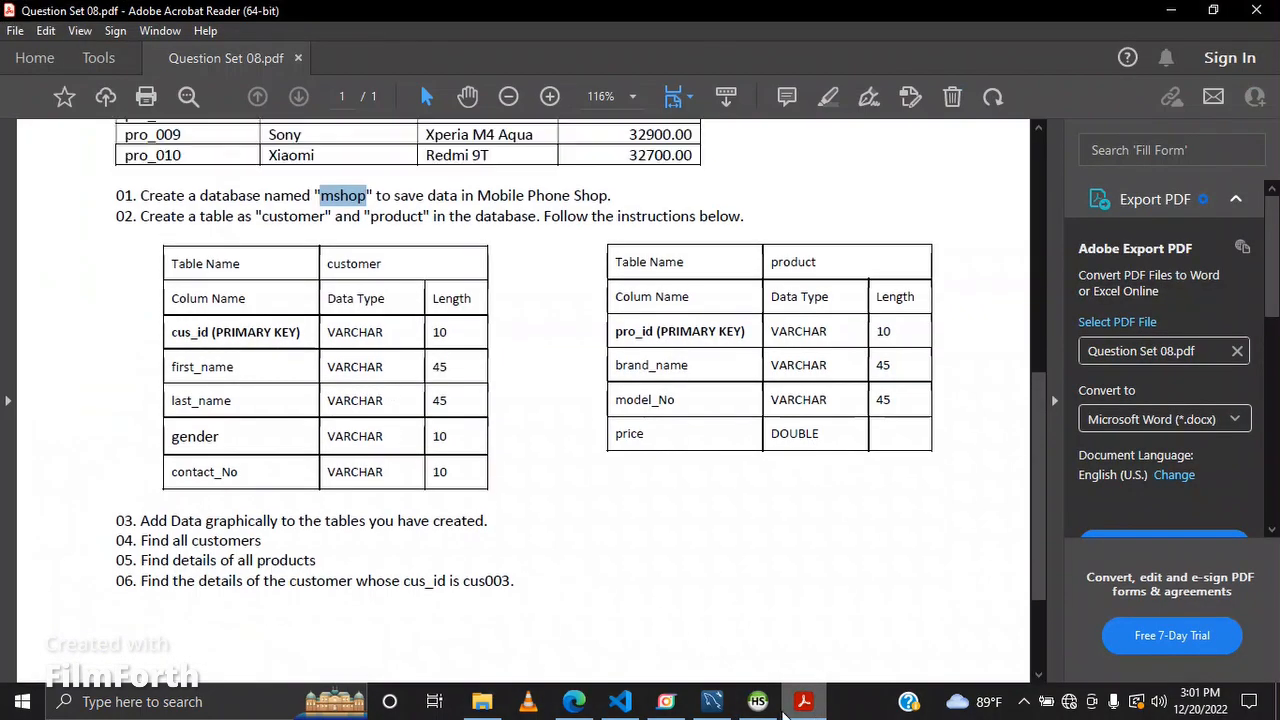
pyautogui.click(757, 701)
pyautogui.scroll(-5, 100, 394)
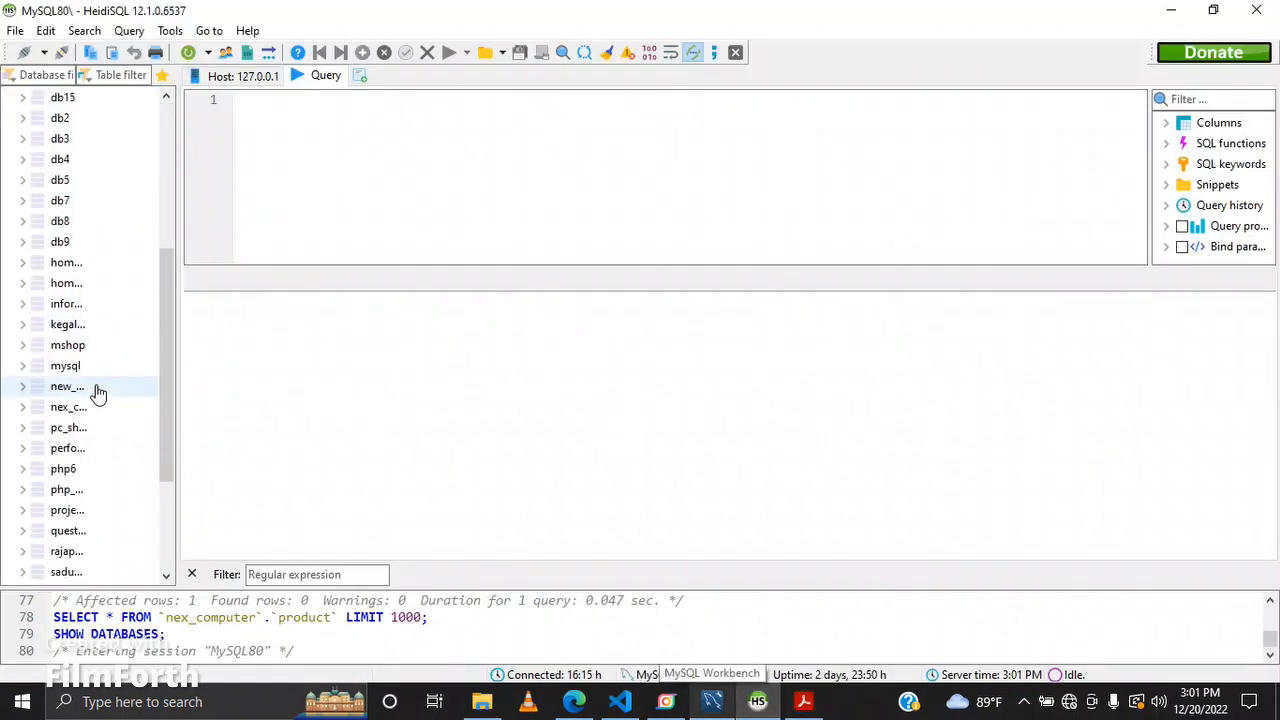
# Step: Select the mshop database, expand it, and open the customer table's data view
pyautogui.click(100, 345)
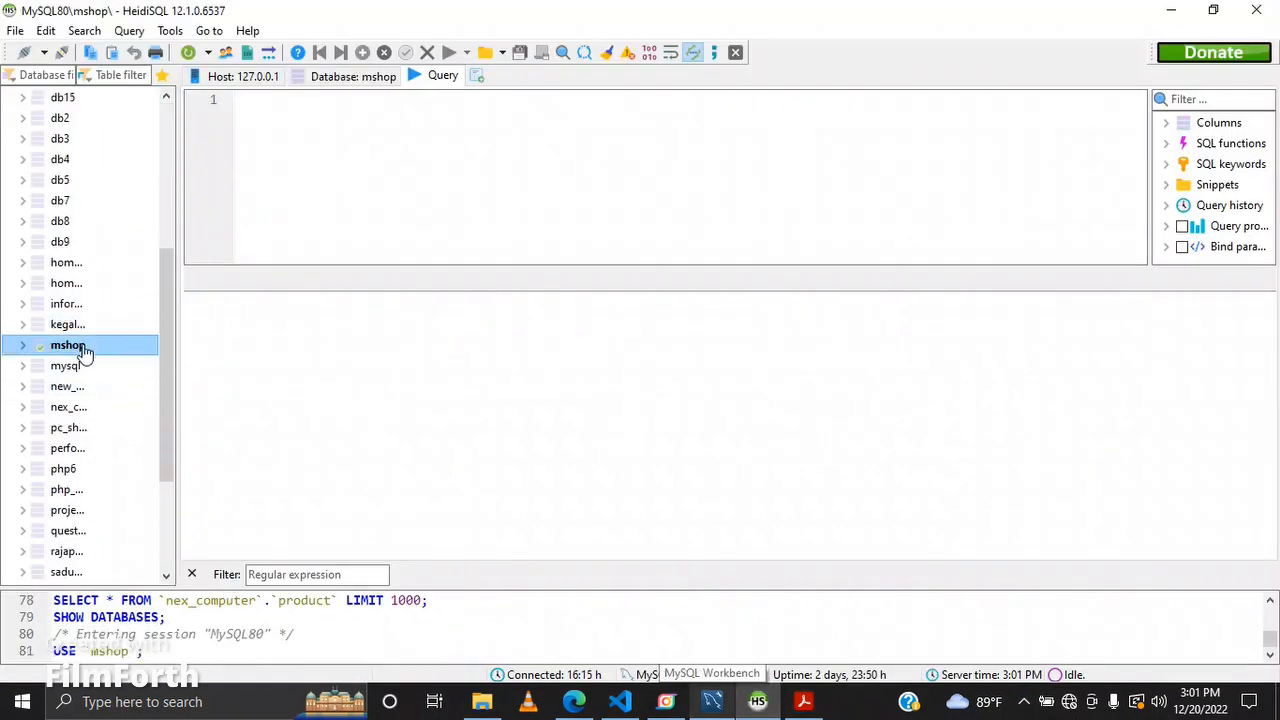
pyautogui.click(22, 347)
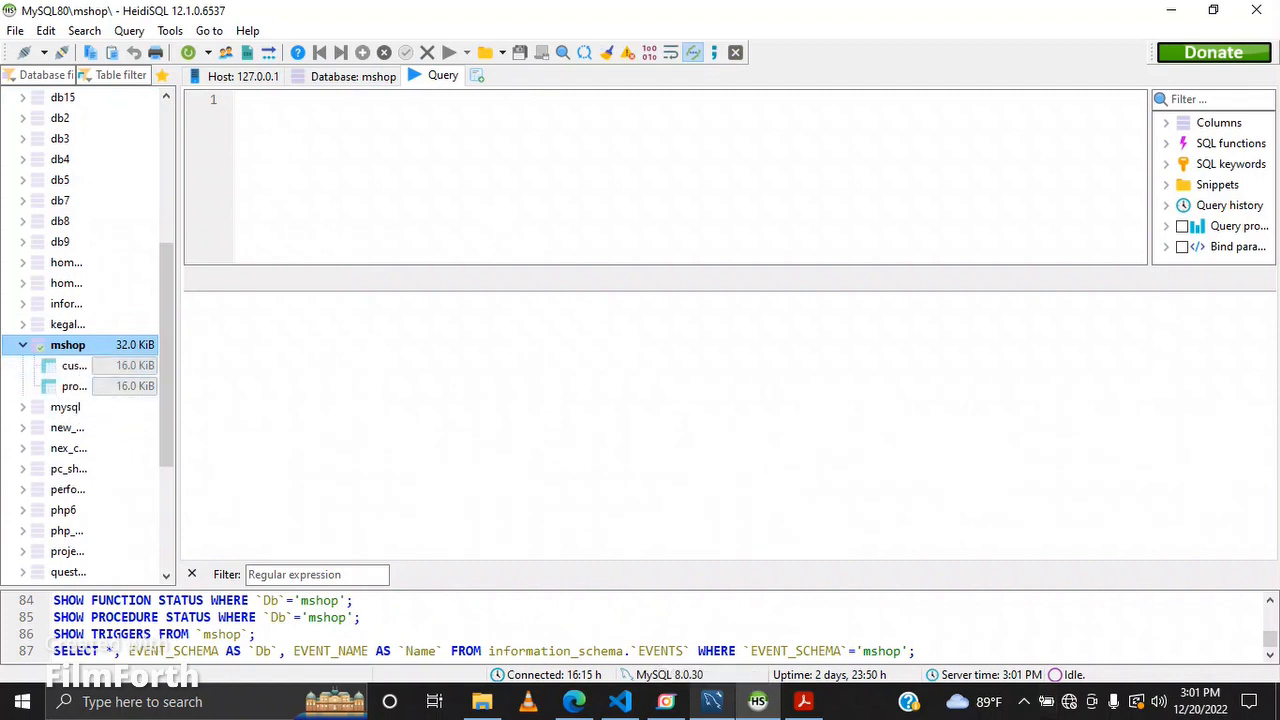
pyautogui.click(88, 366)
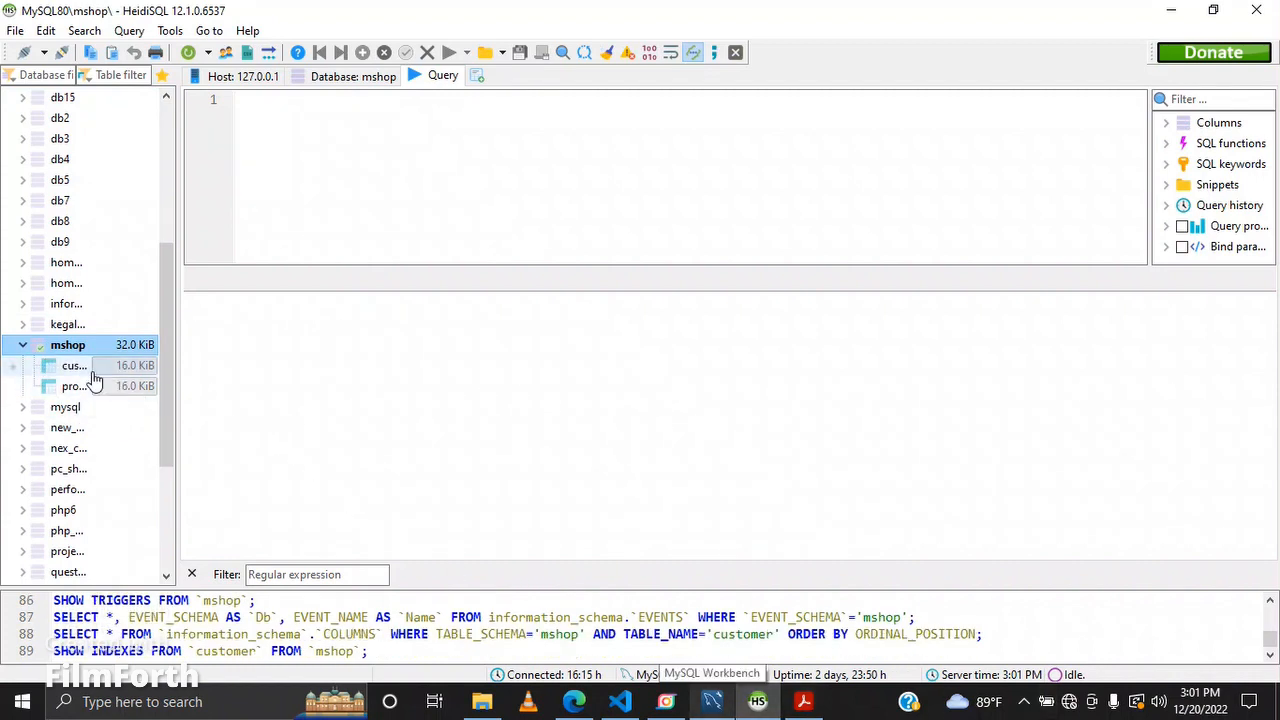
pyautogui.click(541, 76)
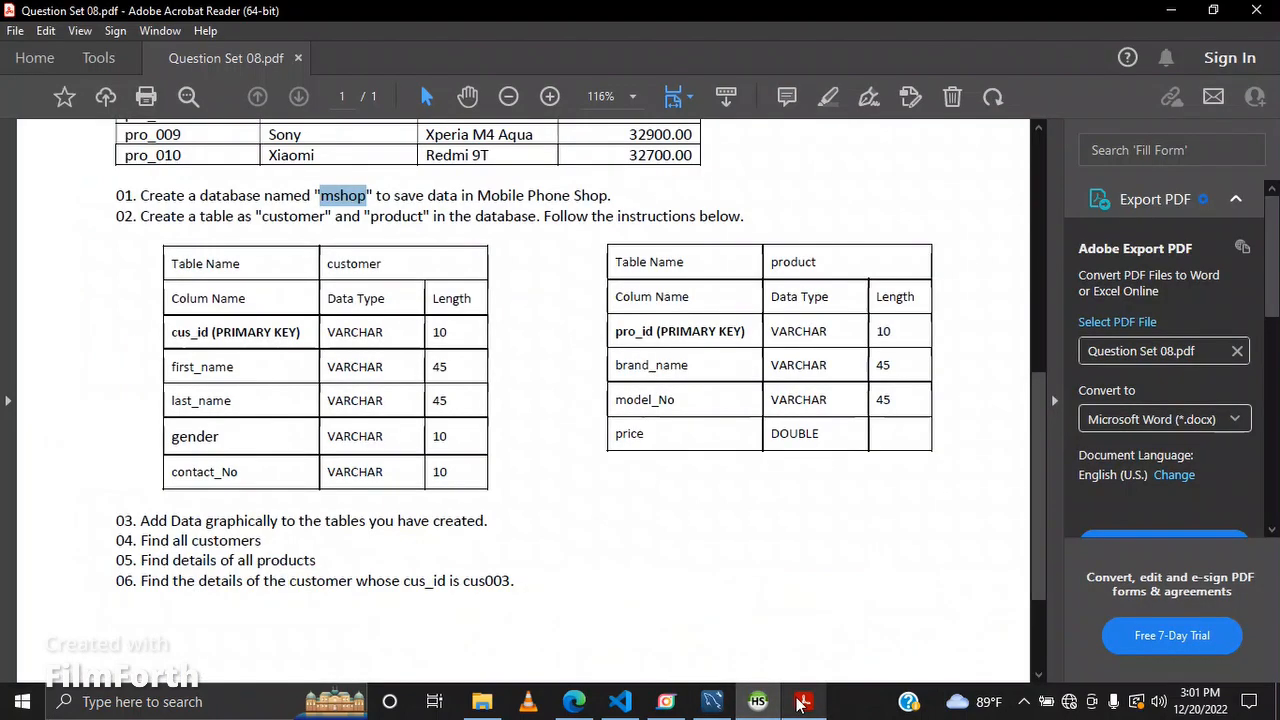
# Step: Copy the first customer's ID from the PDF table and paste it into a new customer row's cus_id cell
pyautogui.click(803, 701)
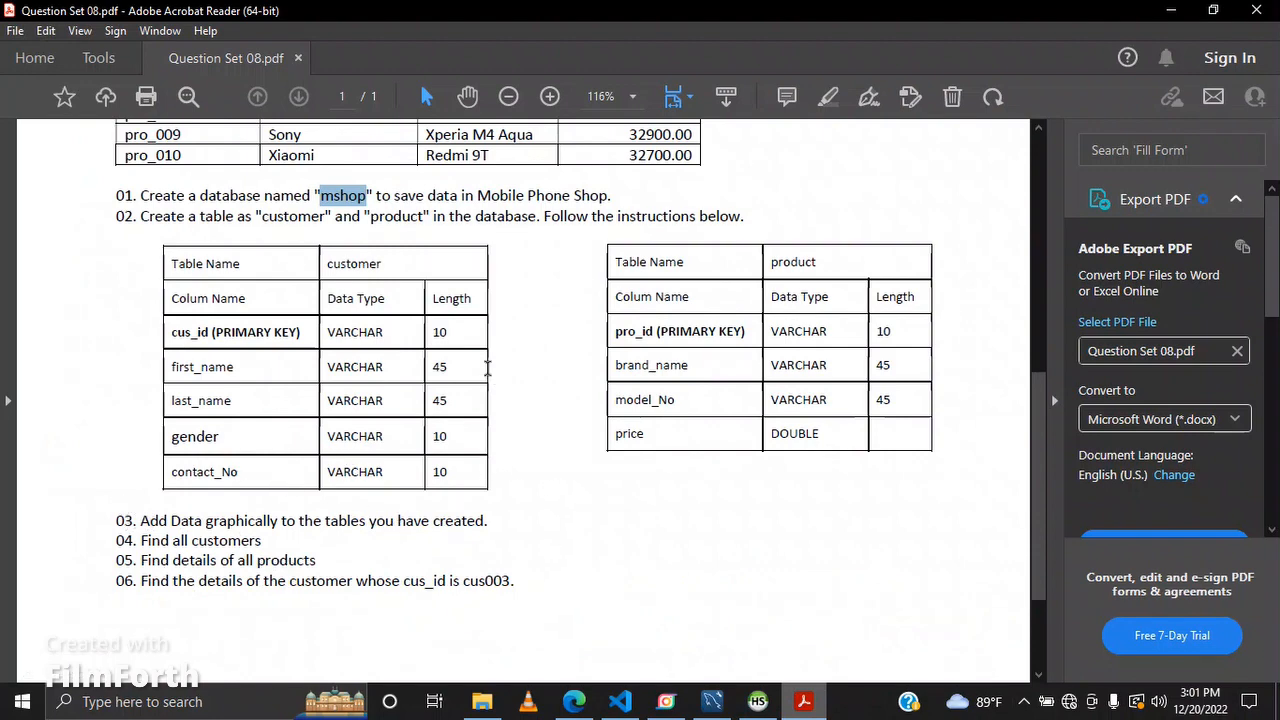
pyautogui.scroll(6, 480, 362)
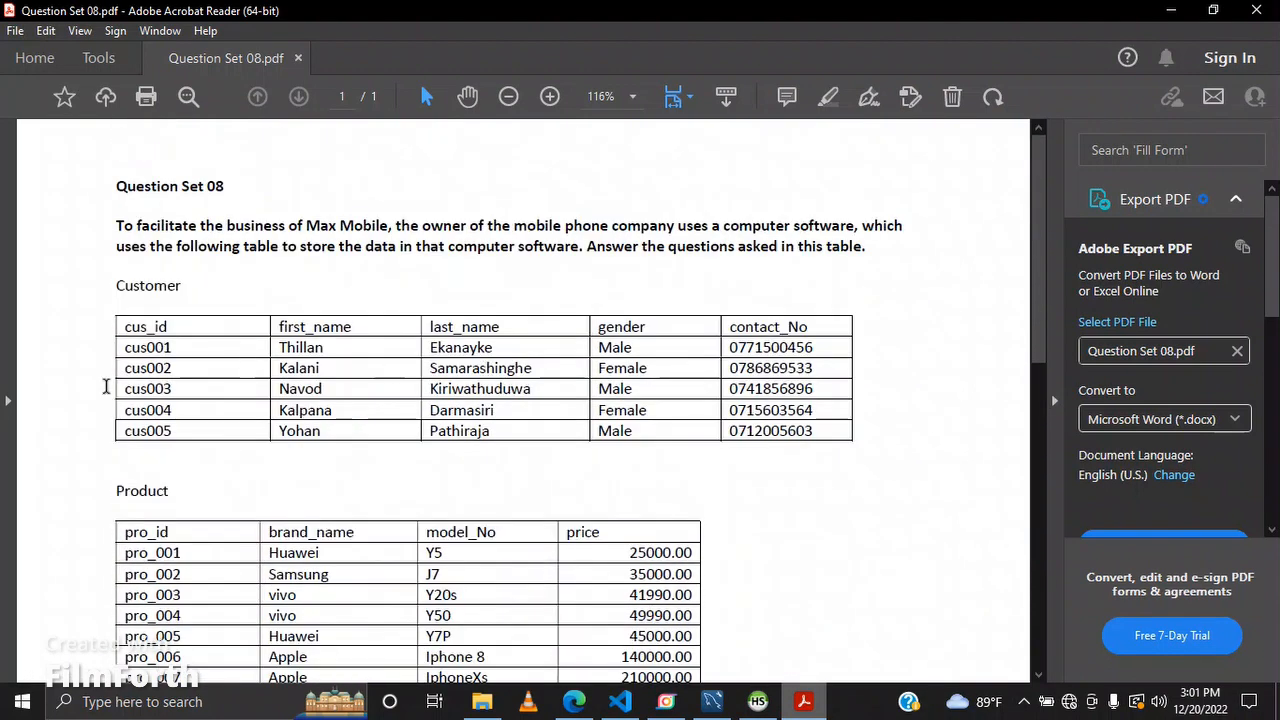
pyautogui.doubleClick(143, 350)
pyautogui.hotkey('ctrl', 'c')
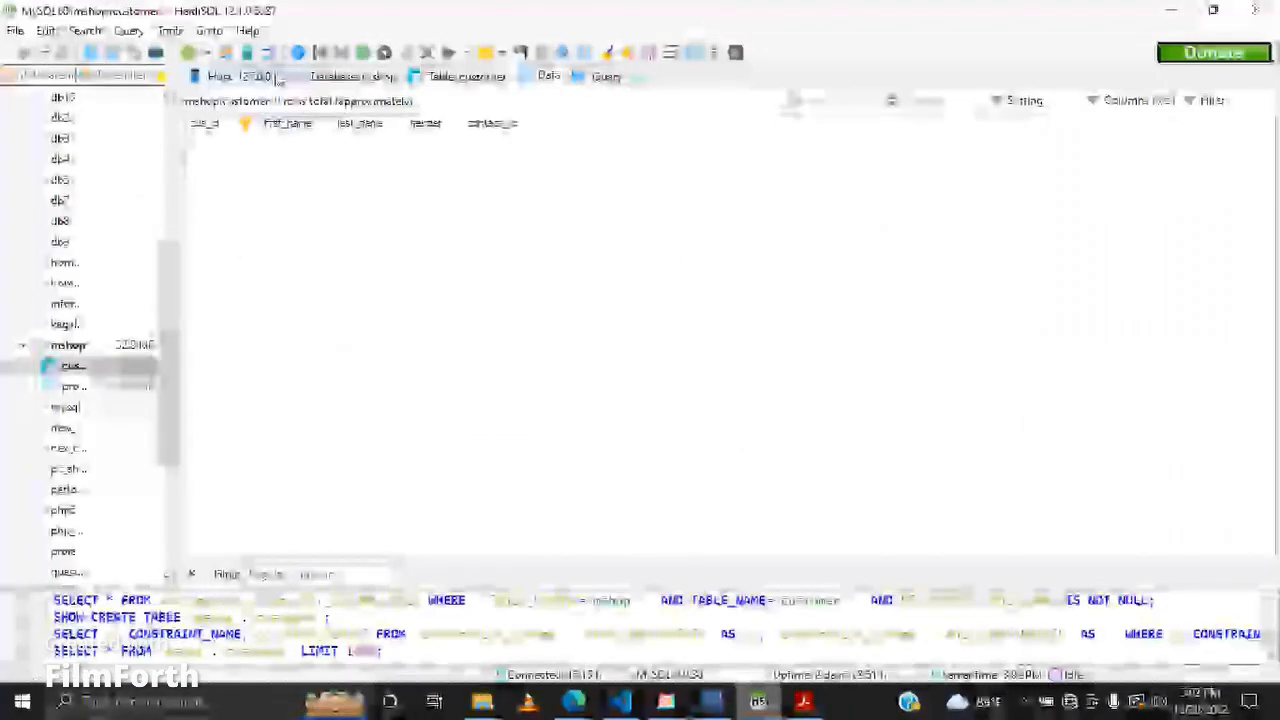
pyautogui.click(362, 53)
pyautogui.click(246, 143)
pyautogui.click(247, 143)
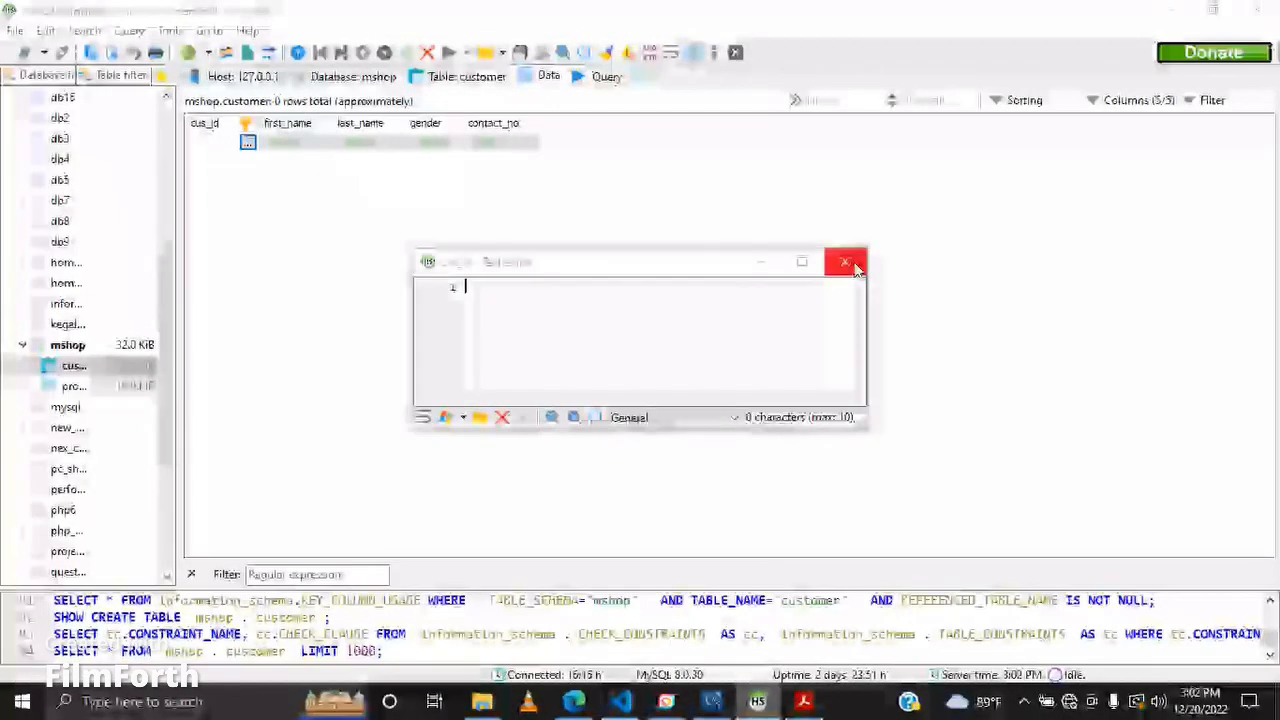
pyautogui.click(853, 265)
pyautogui.hotkey('ctrl', 'v')
pyautogui.press('Tab')
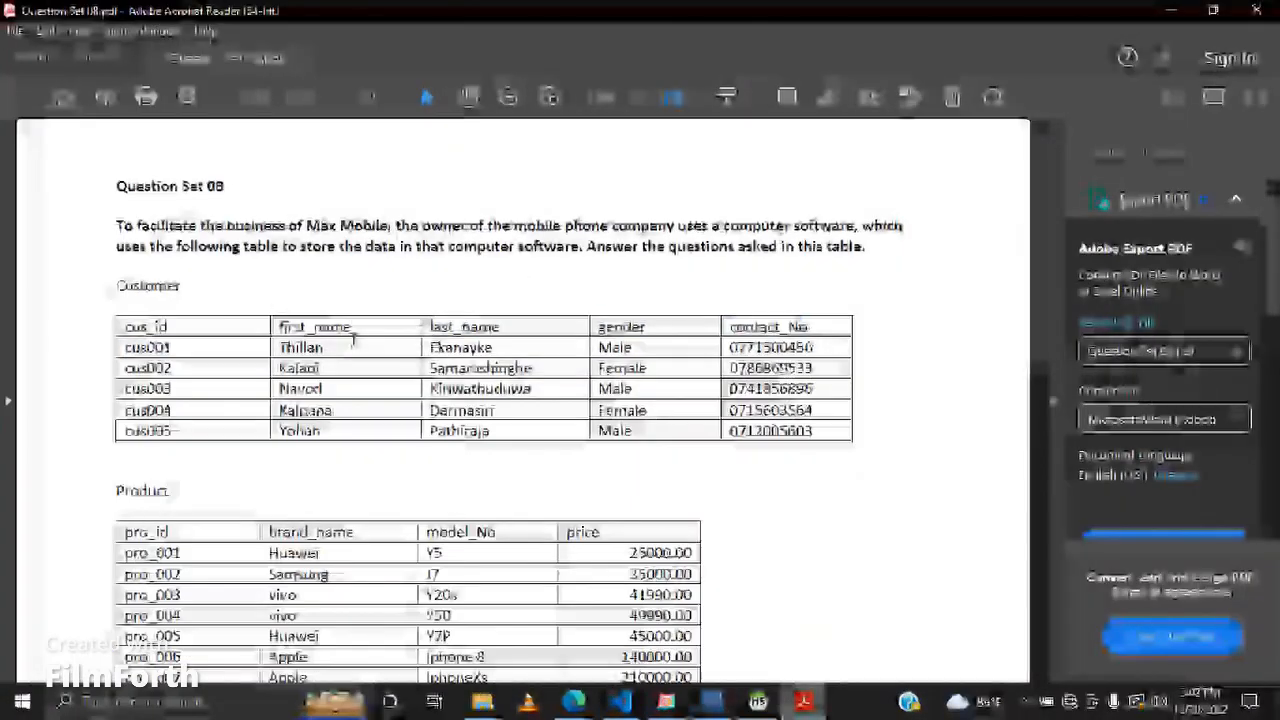
# Step: Copy the first customer's first name, last name, gender and contact number from the PDF into the new customer row
pyautogui.doubleClick(305, 347)
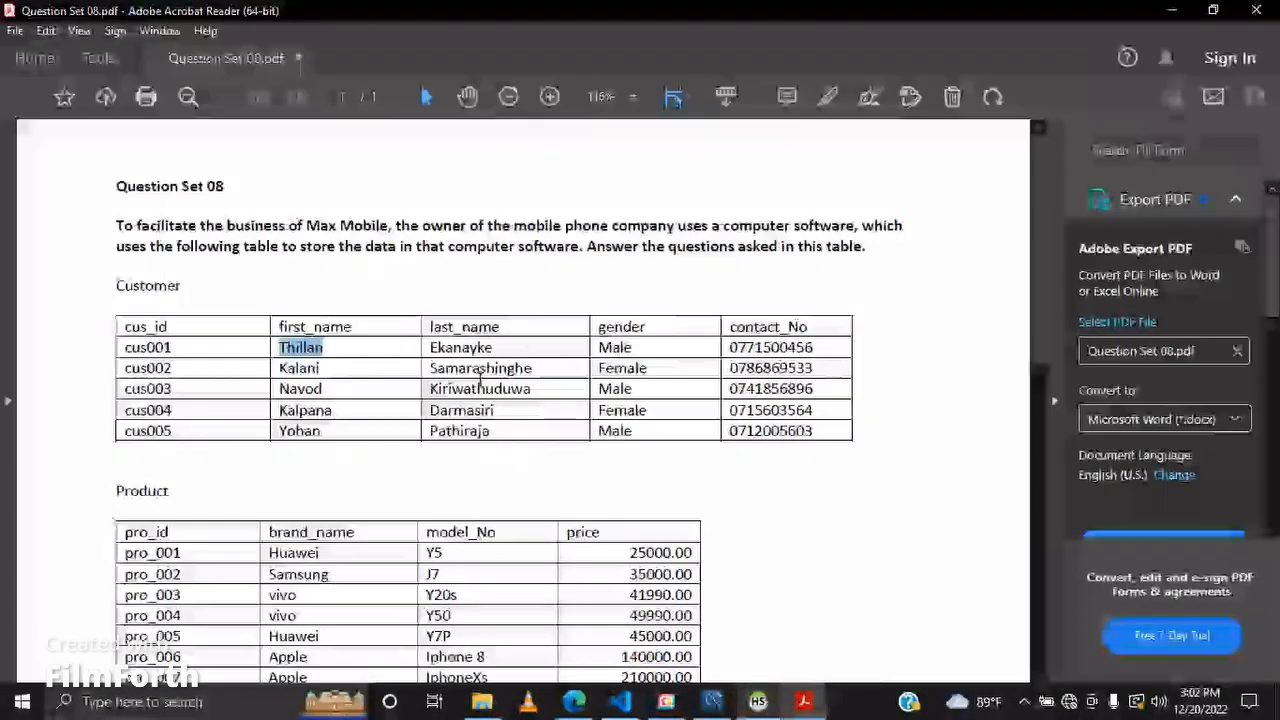
pyautogui.click(518, 343)
pyautogui.doubleClick(518, 343)
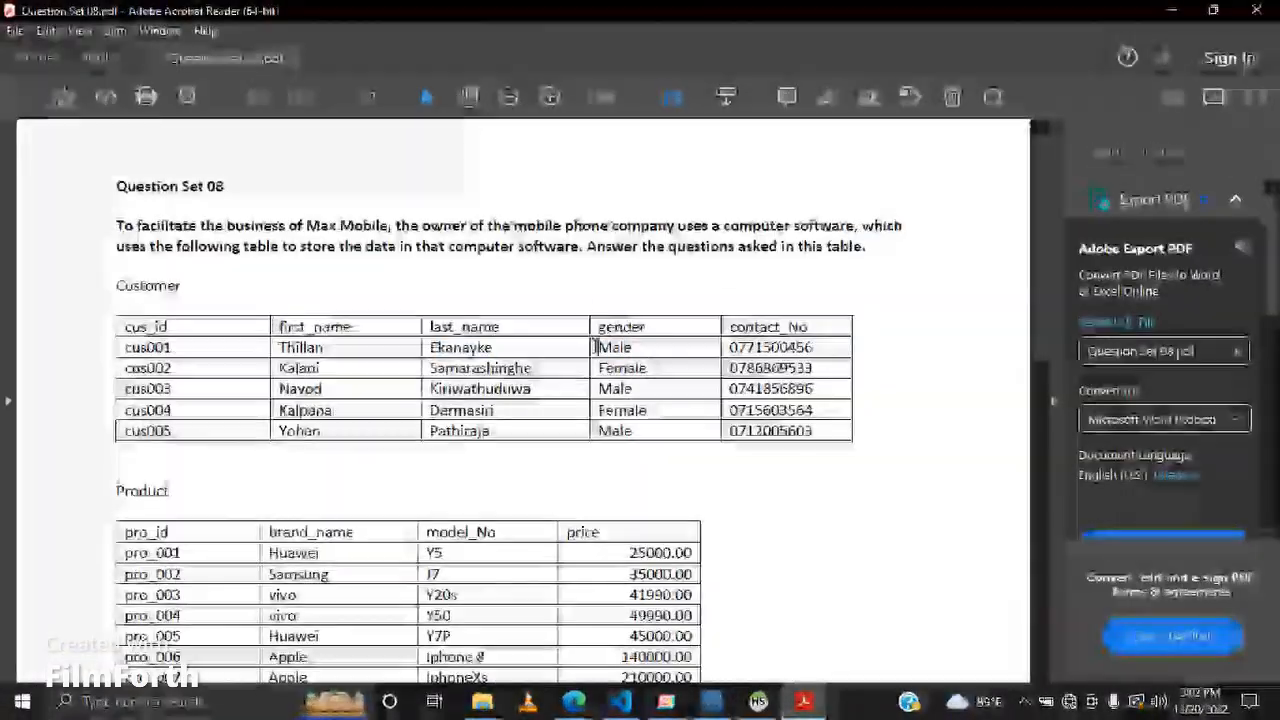
pyautogui.doubleClick(614, 269)
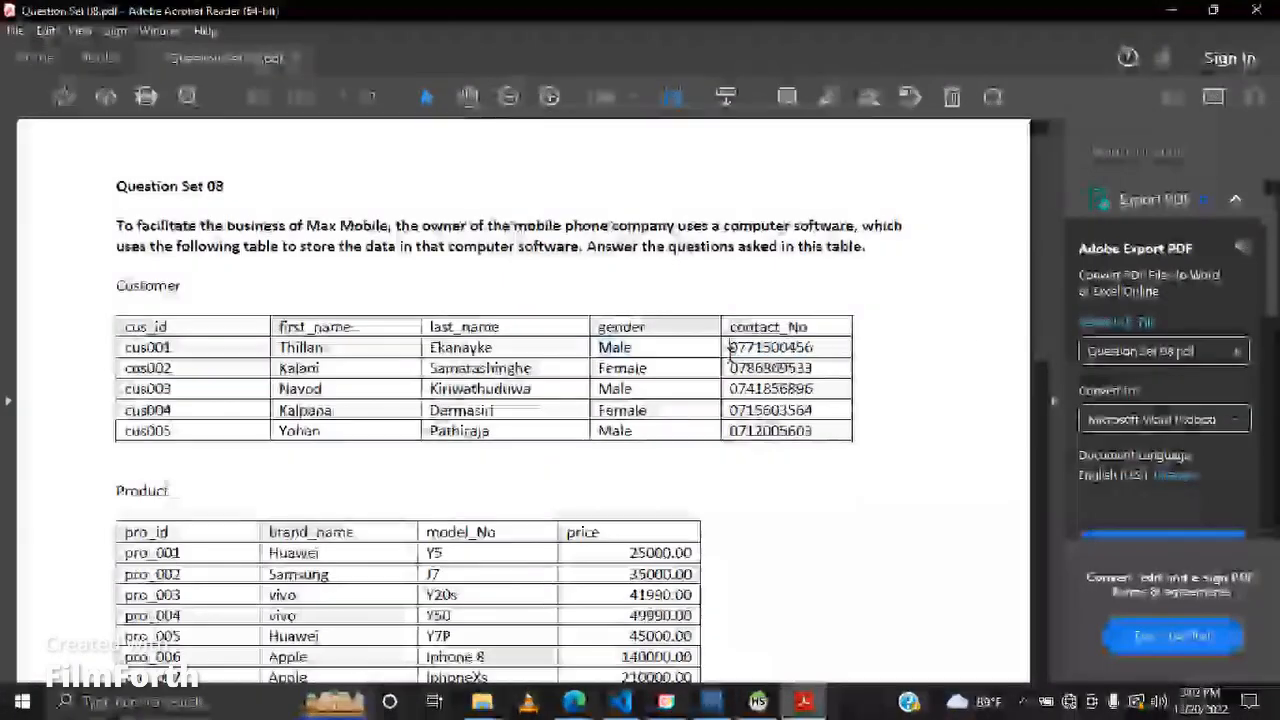
pyautogui.doubleClick(851, 269)
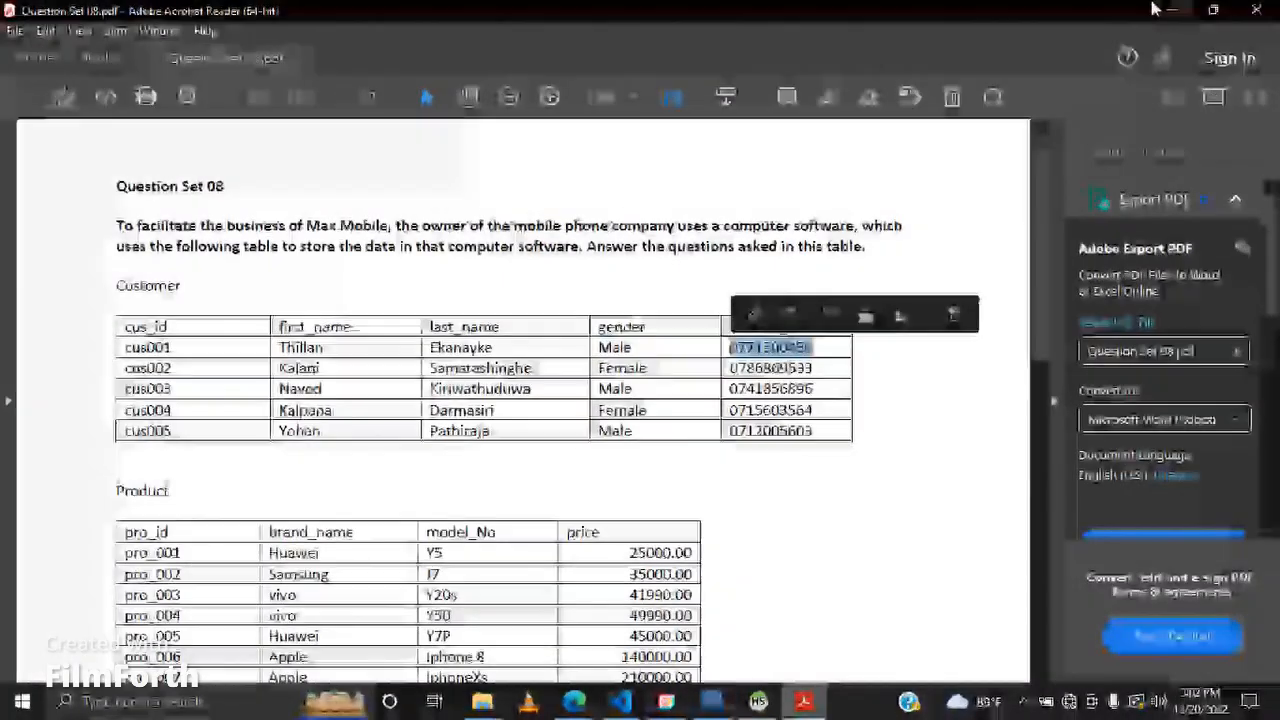
pyautogui.click(493, 123)
pyautogui.click(493, 123)
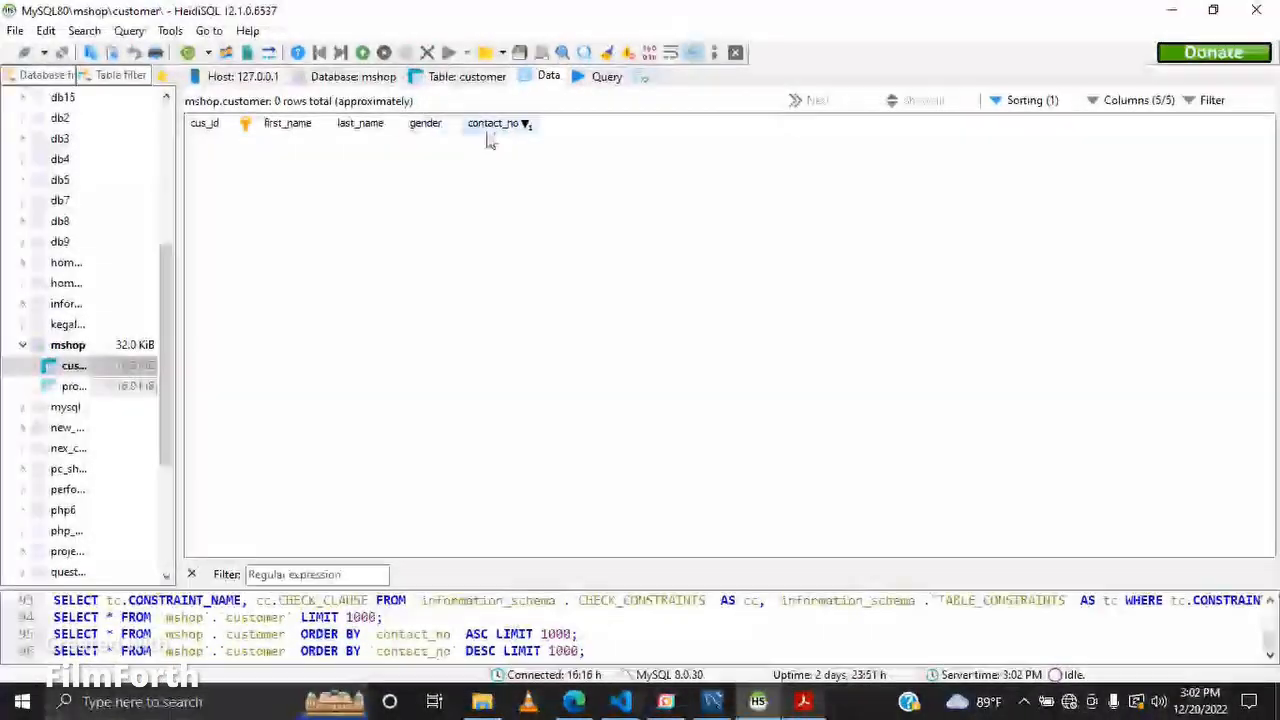
pyautogui.doubleClick(487, 141)
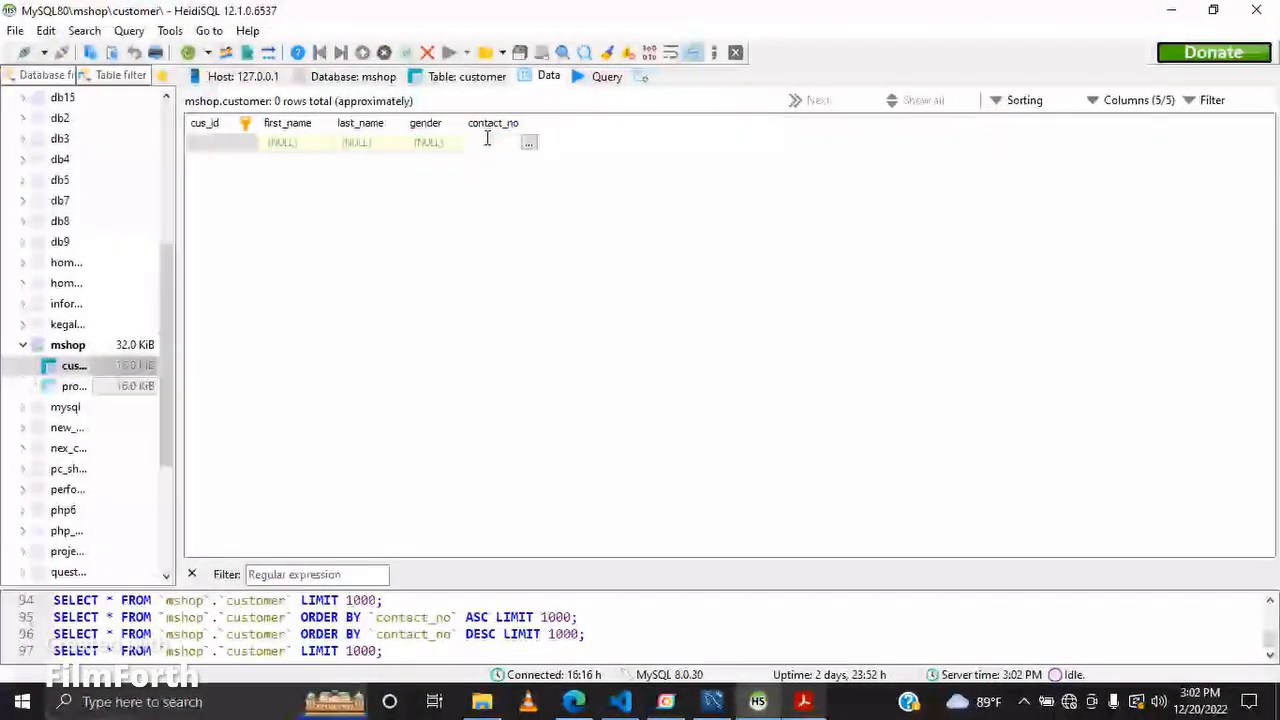
pyautogui.hotkey('ctrl', 'v')
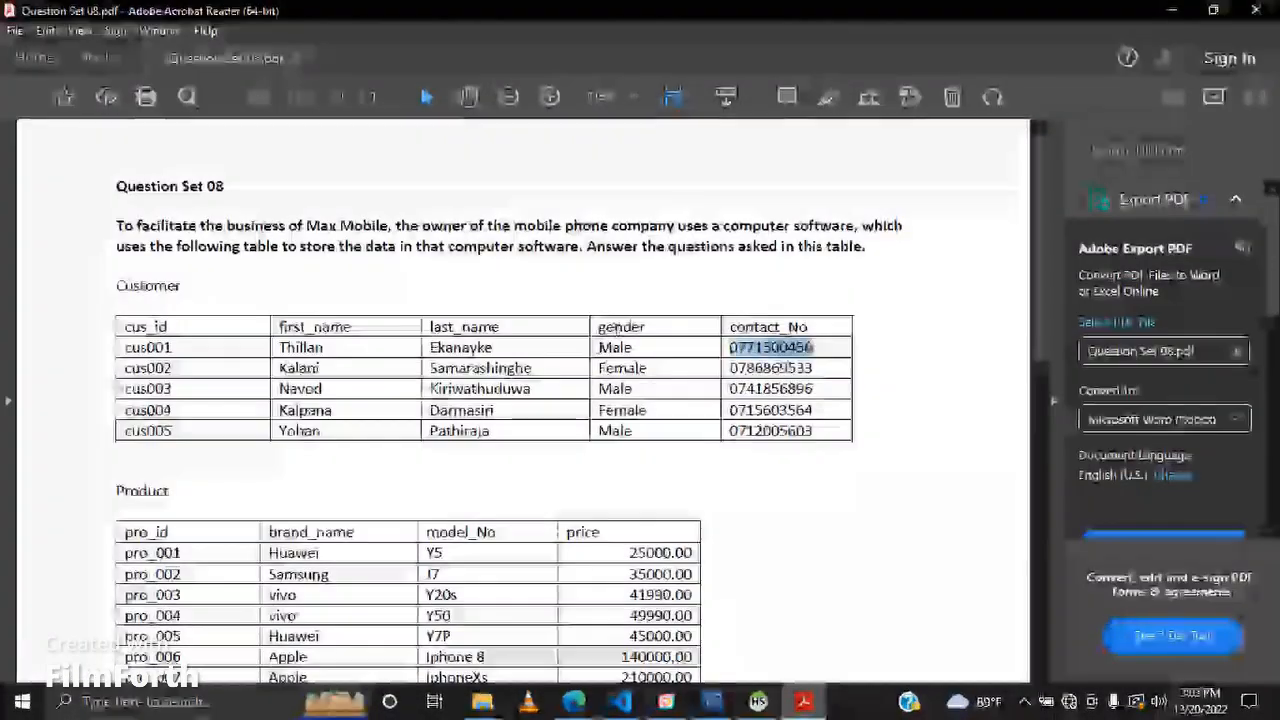
pyautogui.doubleClick(614, 347)
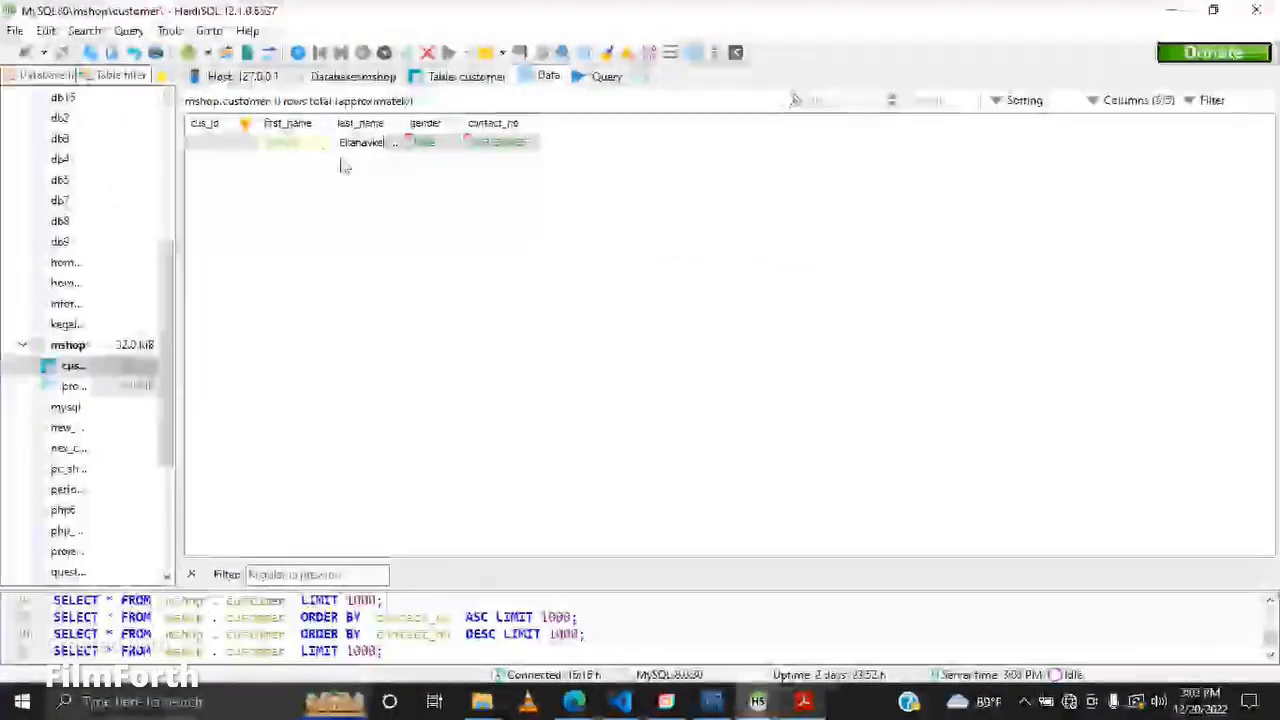
pyautogui.click(790, 706)
pyautogui.doubleClick(300, 347)
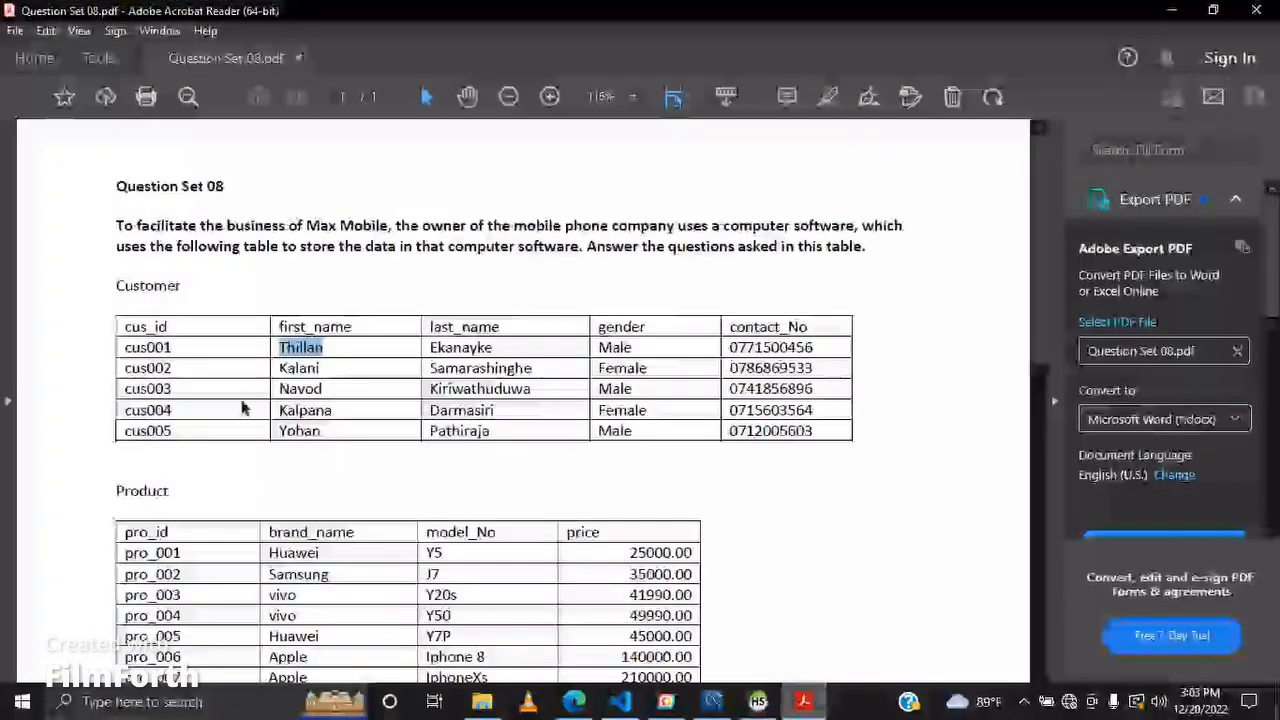
pyautogui.doubleClick(147, 347)
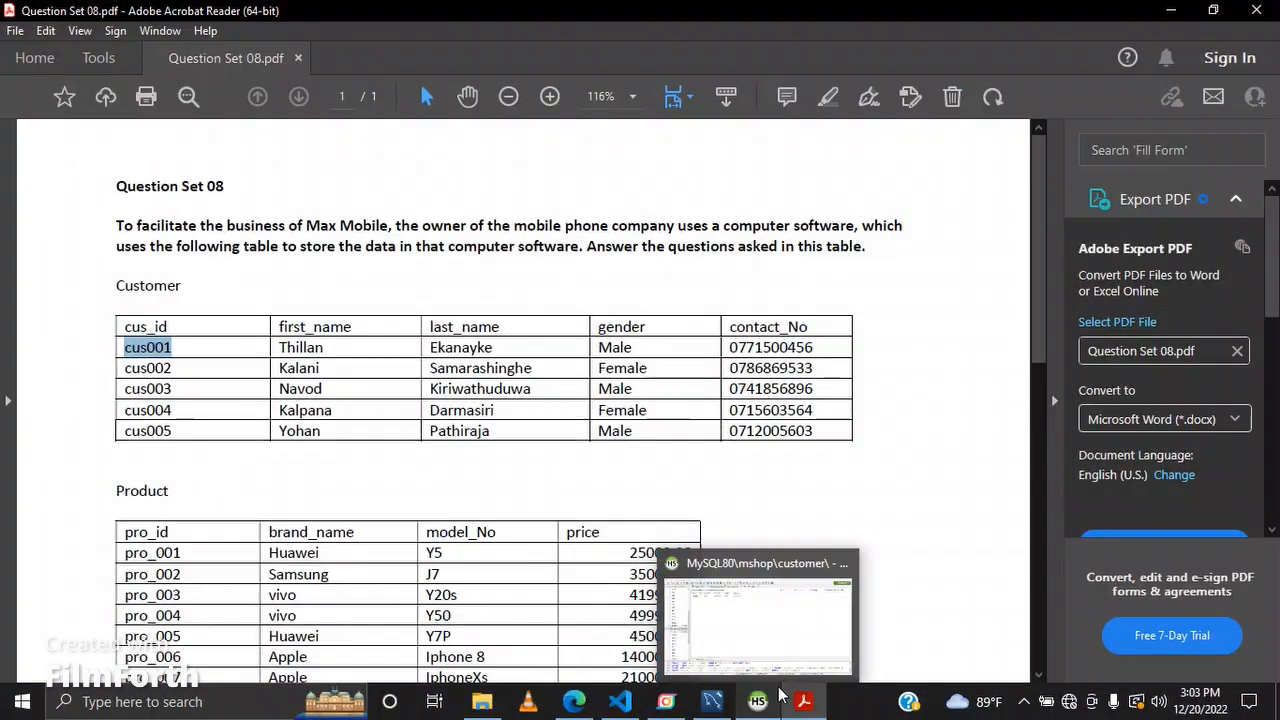
pyautogui.moveTo(786, 650)
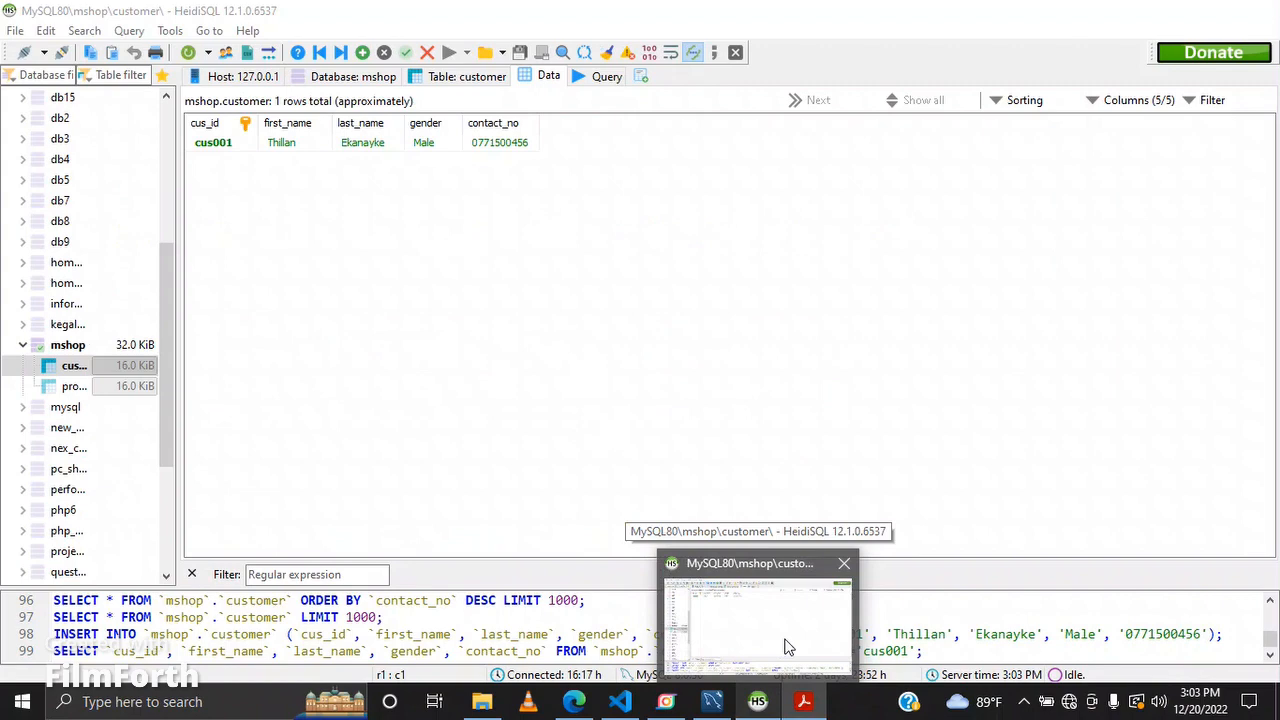
pyautogui.moveTo(788, 708)
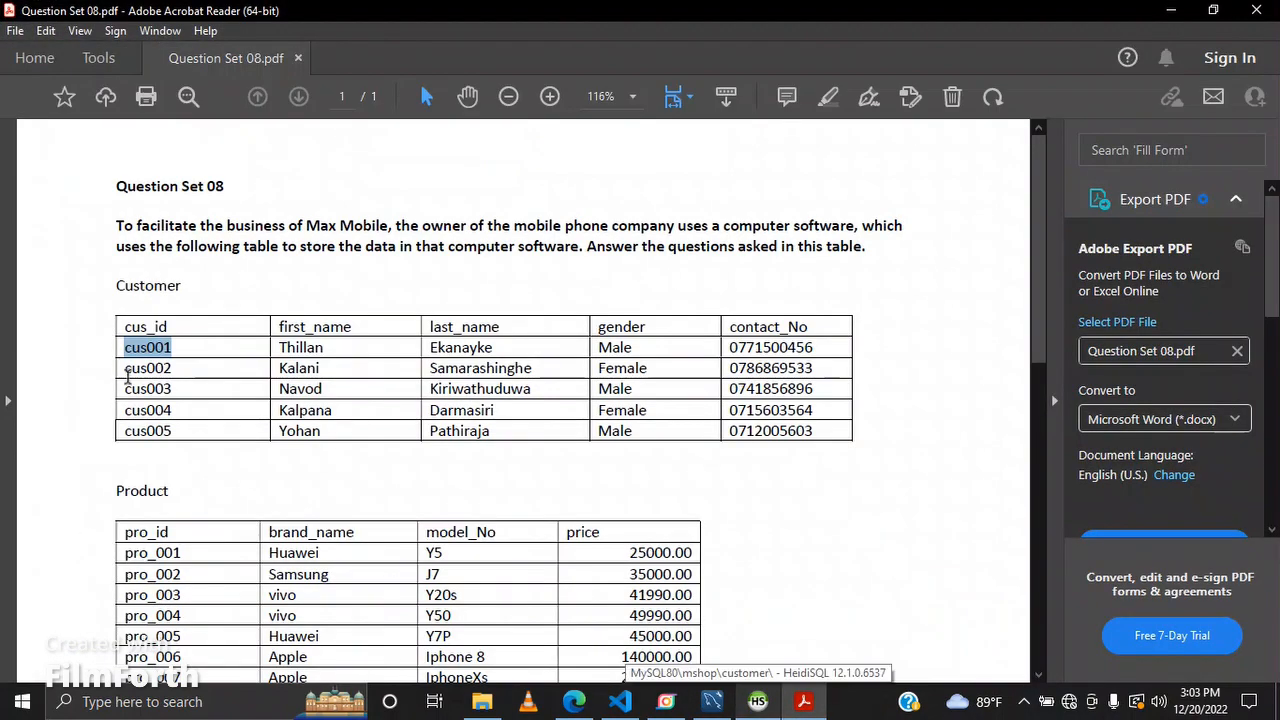
# Step: Add a second customer row, copying the second customer's ID and details from the PDF table
pyautogui.click(126, 373)
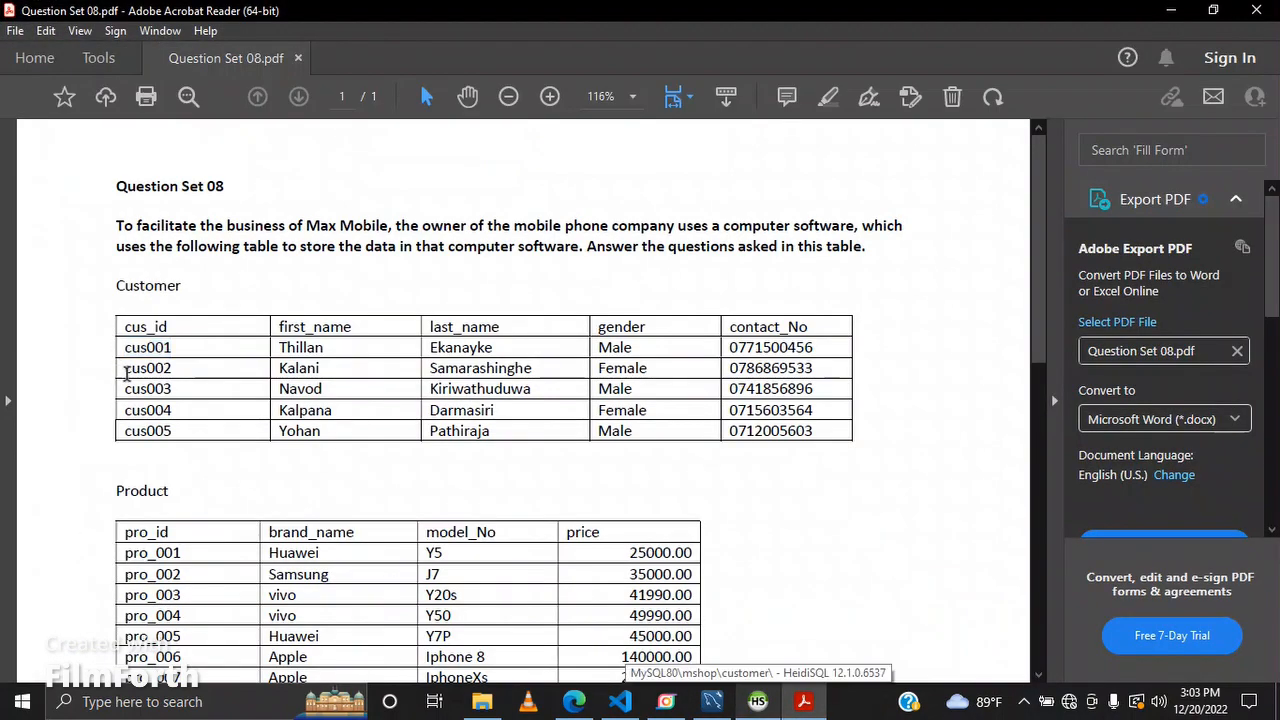
pyautogui.doubleClick(127, 371)
pyautogui.hotkey('ctrl', 'c')
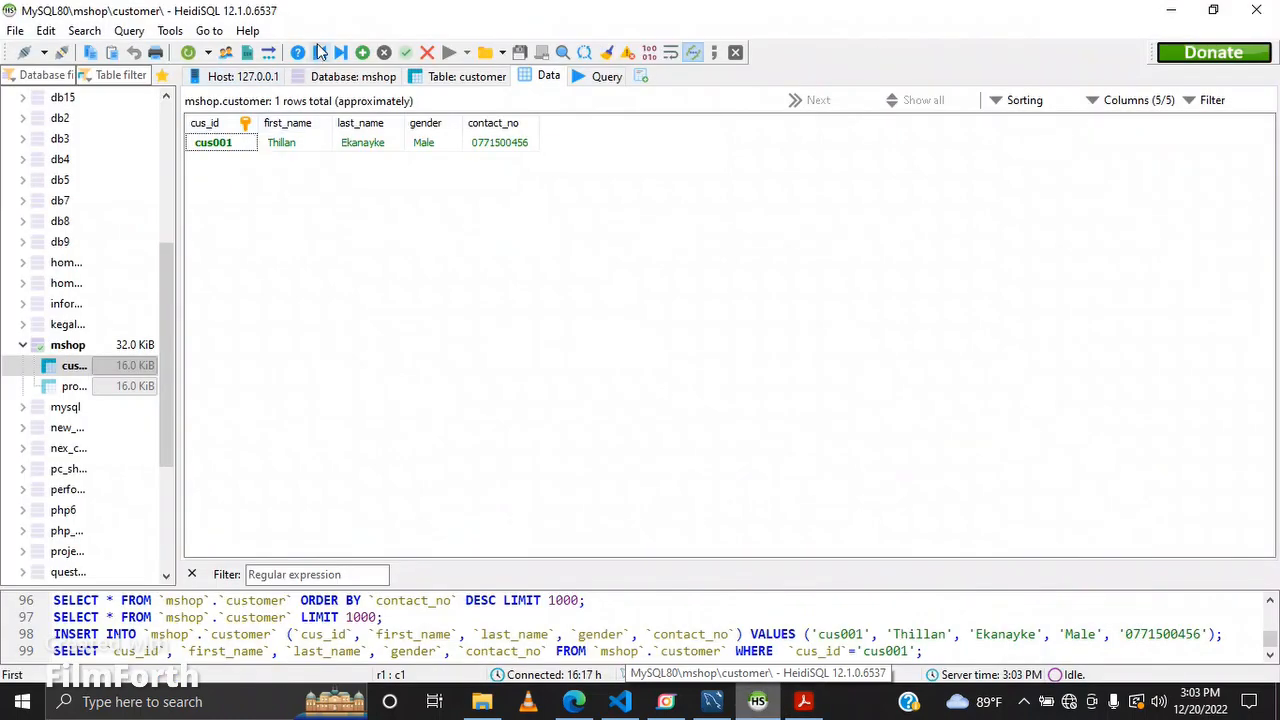
pyautogui.click(363, 52)
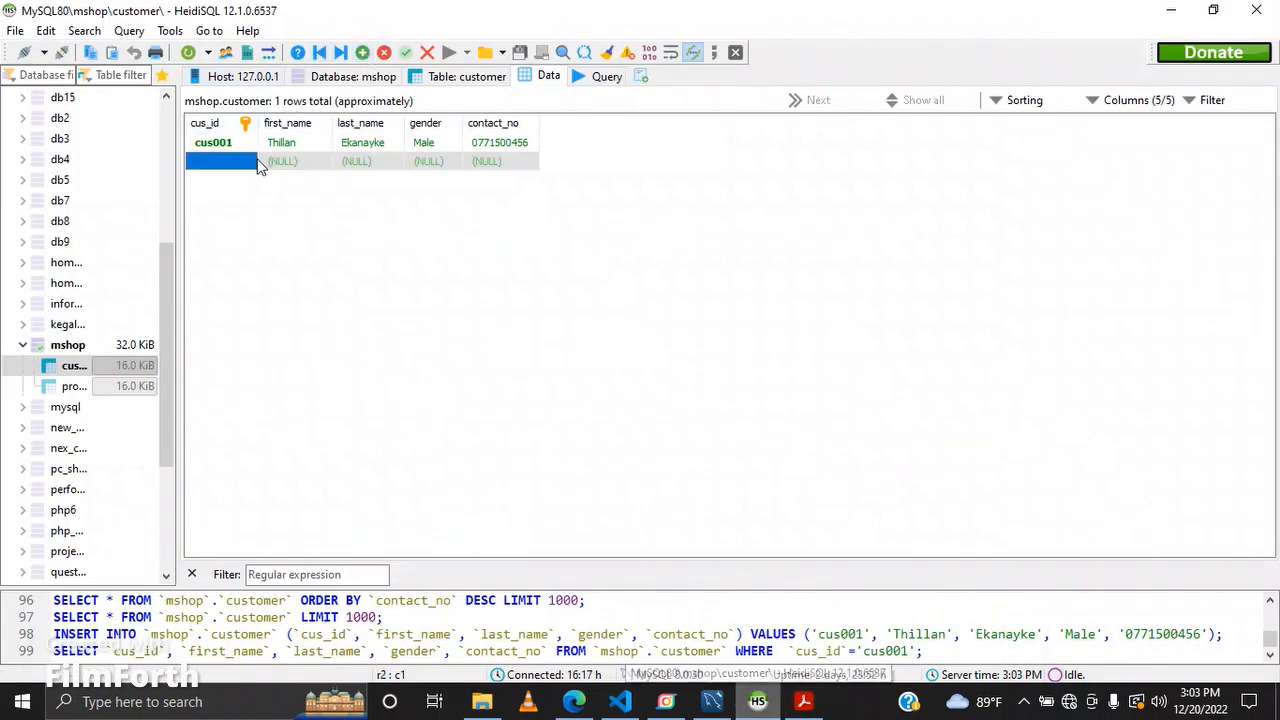
pyautogui.hotkey('ctrl', 'v')
pyautogui.press('Tab')
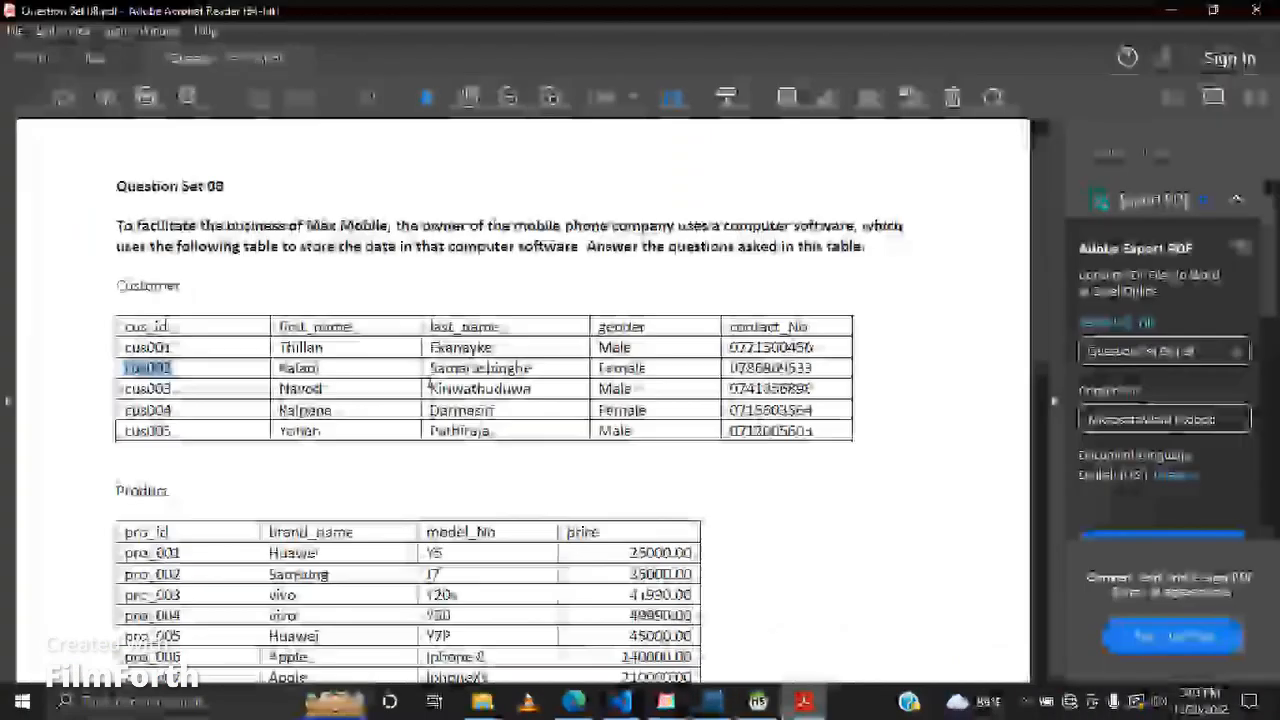
pyautogui.doubleClick(286, 286)
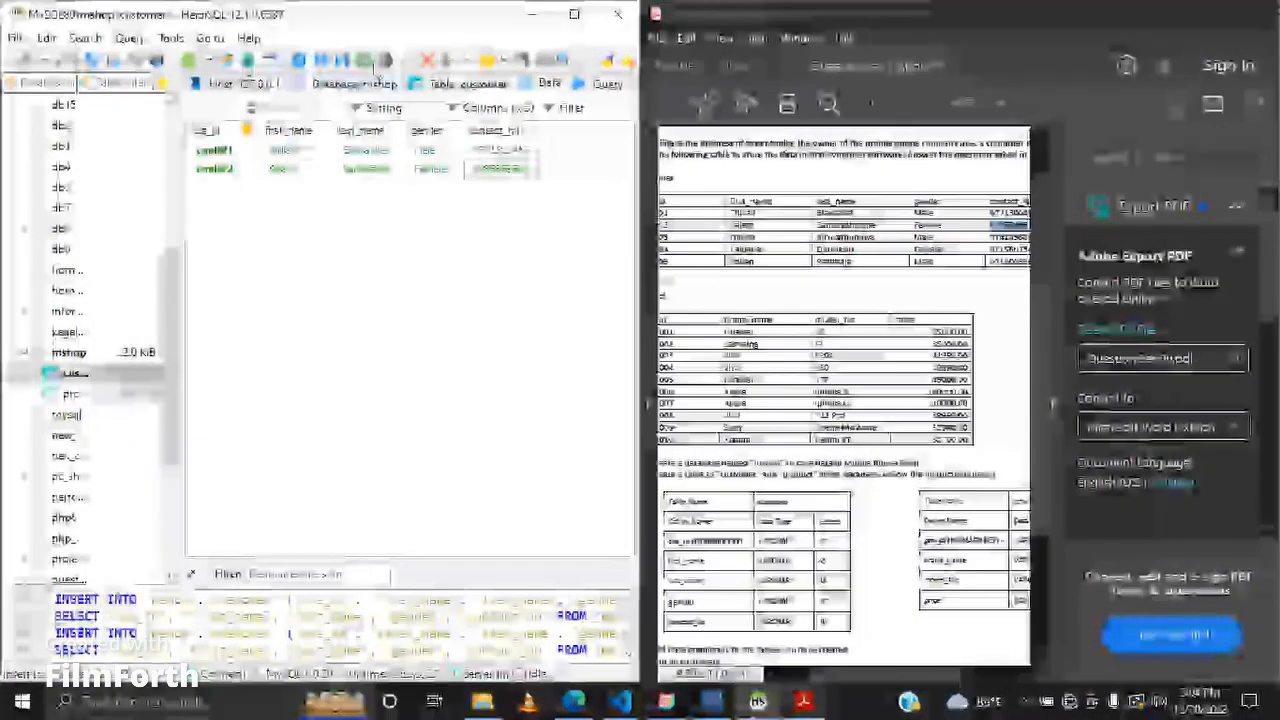
# Step: Add a third customer row with its ID, first name, last name, gender and contact number copied from the PDF
pyautogui.moveTo(866, 674); pyautogui.dragTo(815, 674)
pyautogui.doubleClick(734, 237)
pyautogui.hotkey('ctrl', 'c')
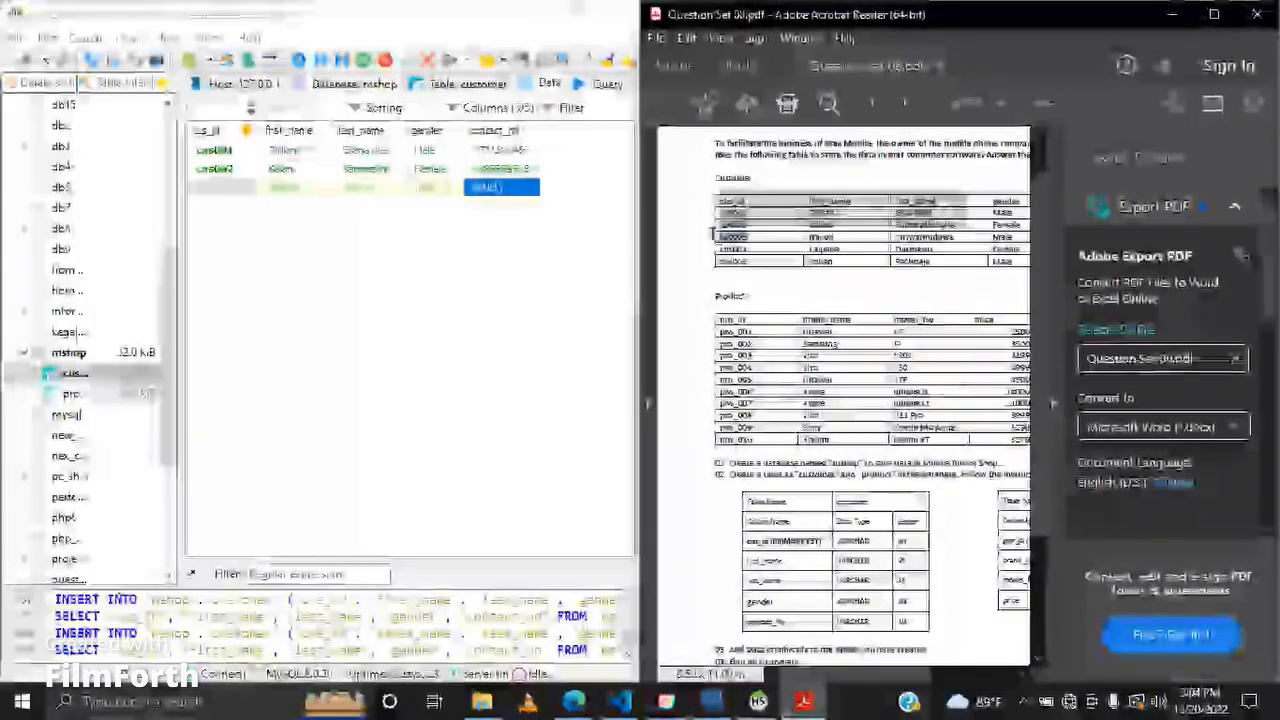
pyautogui.doubleClick(233, 187)
pyautogui.hotkey('ctrl', 'v')
pyautogui.press('Tab')
pyautogui.doubleClick(813, 238)
pyautogui.hotkey('ctrl', 'c')
pyautogui.click(303, 190)
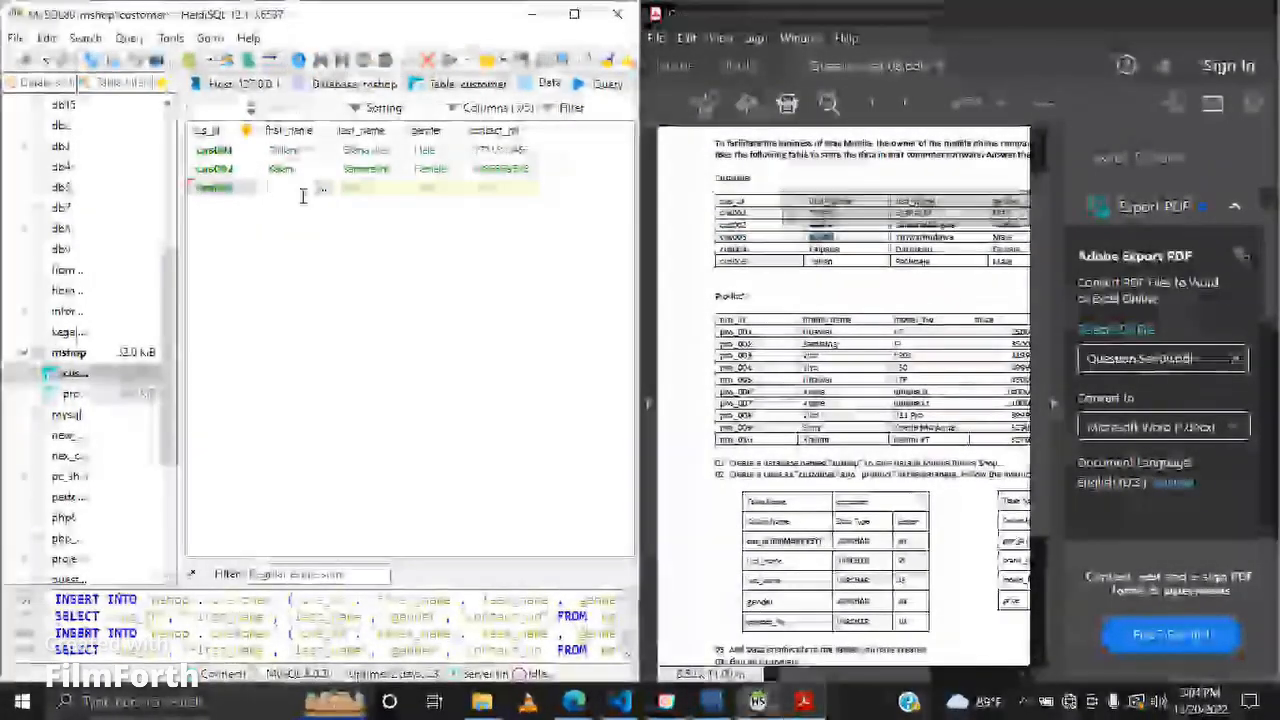
pyautogui.hotkey('ctrl', 'v')
pyautogui.doubleClick(920, 237)
pyautogui.hotkey('ctrl', 'c')
pyautogui.doubleClick(370, 188)
pyautogui.hotkey('ctrl', 'v')
pyautogui.doubleClick(1003, 248)
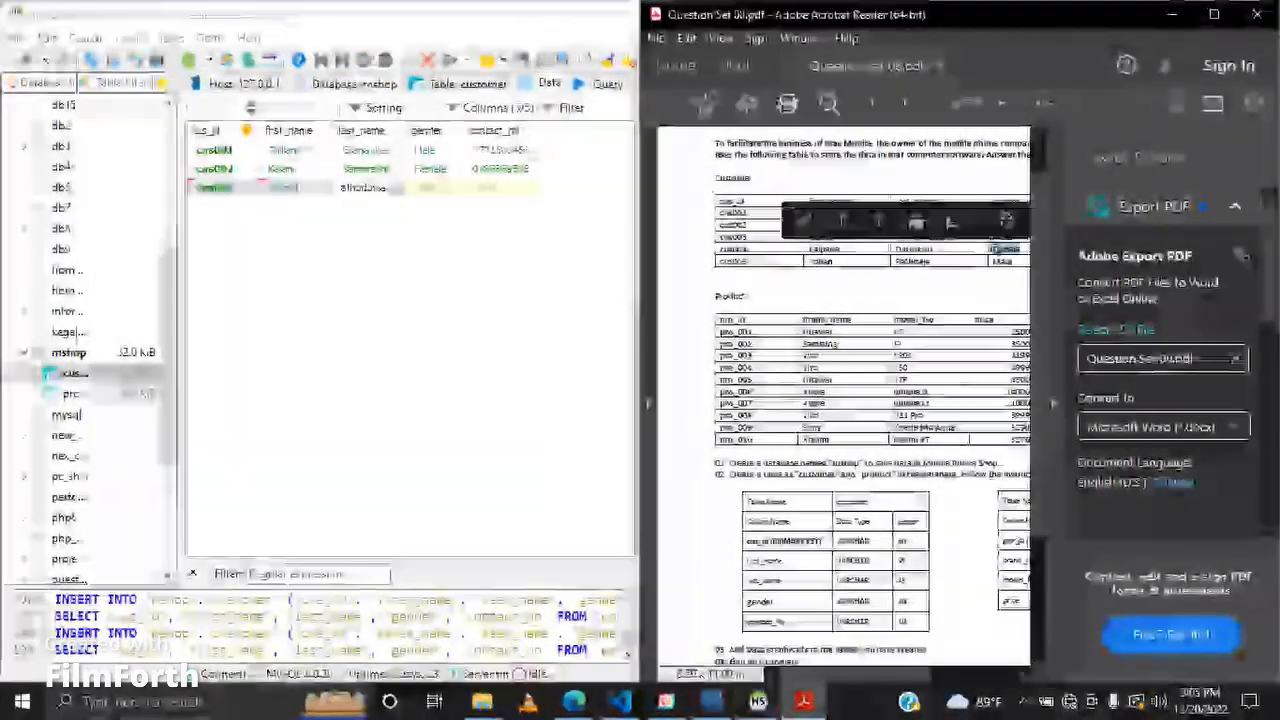
pyautogui.doubleClick(998, 238)
pyautogui.hotkey('ctrl', 'c')
pyautogui.doubleClick(424, 188)
pyautogui.hotkey('ctrl', 'v')
pyautogui.moveTo(868, 674); pyautogui.dragTo(920, 674)
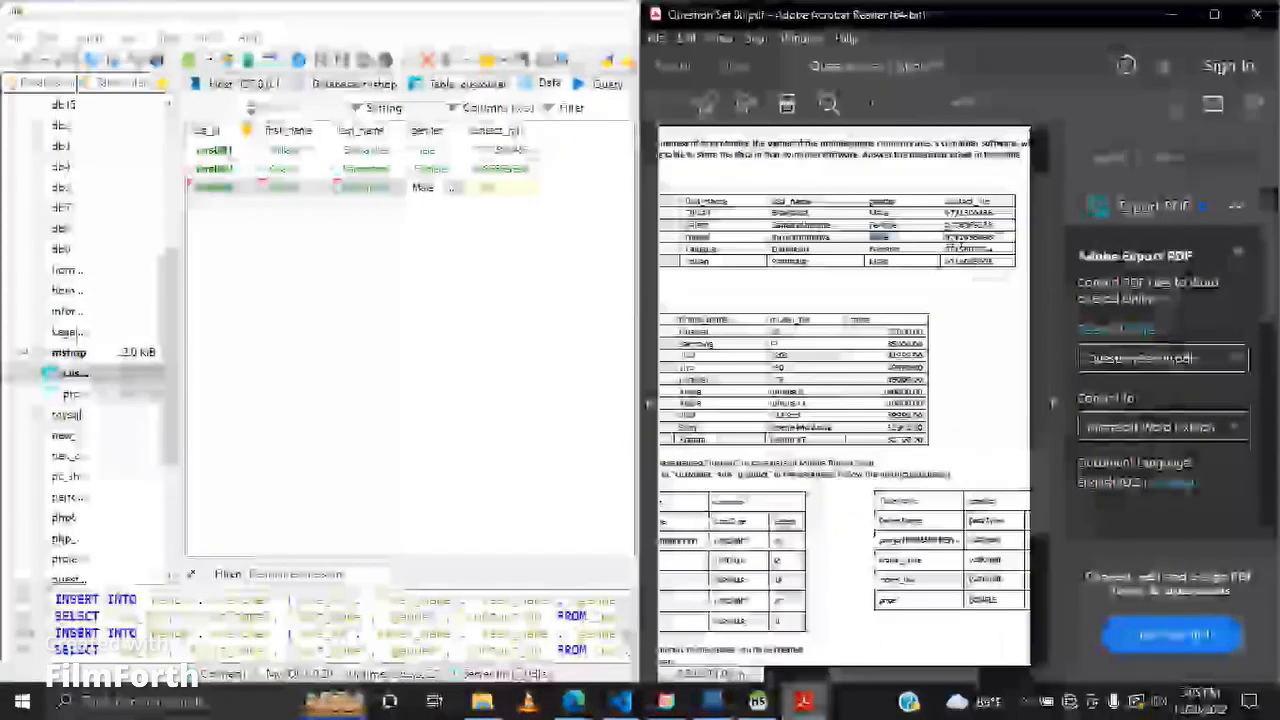
pyautogui.doubleClick(952, 239)
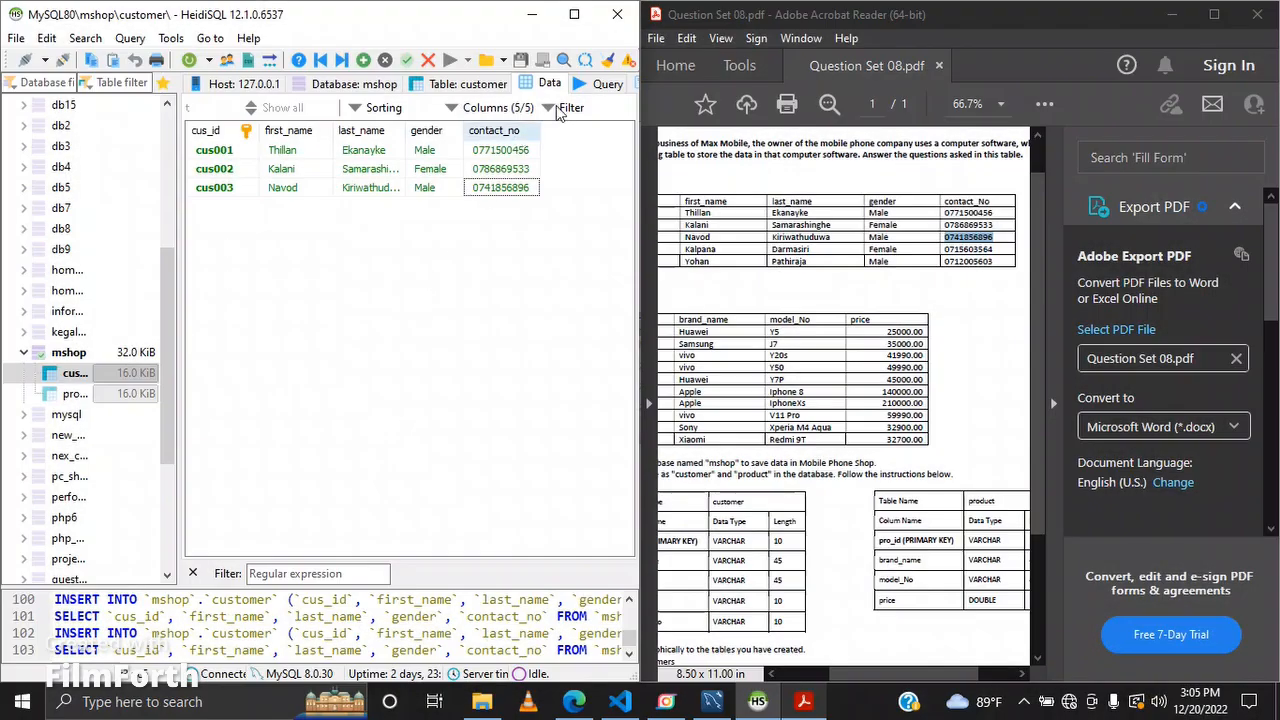
# Step: Open a query tab and start an INSERT INTO `mshop`.`customer` statement
pyautogui.click(590, 86)
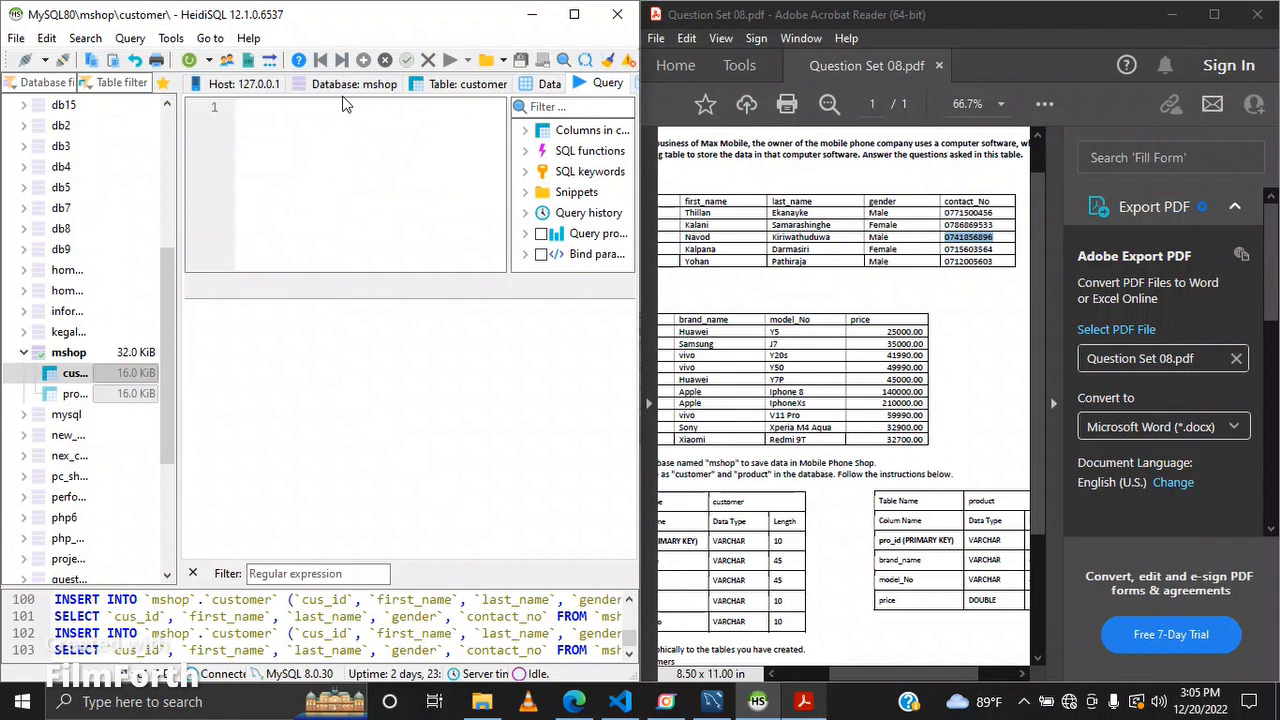
pyautogui.write('INSERT INTO')
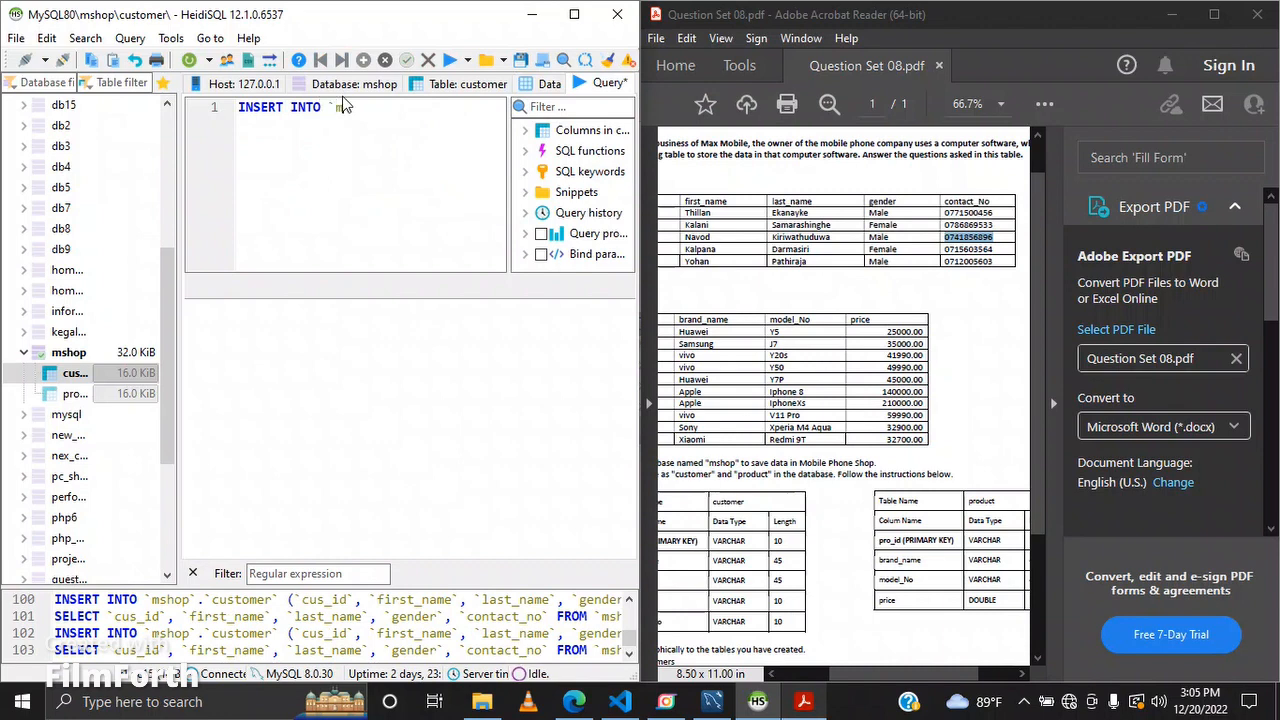
pyautogui.write('`mshop`.')
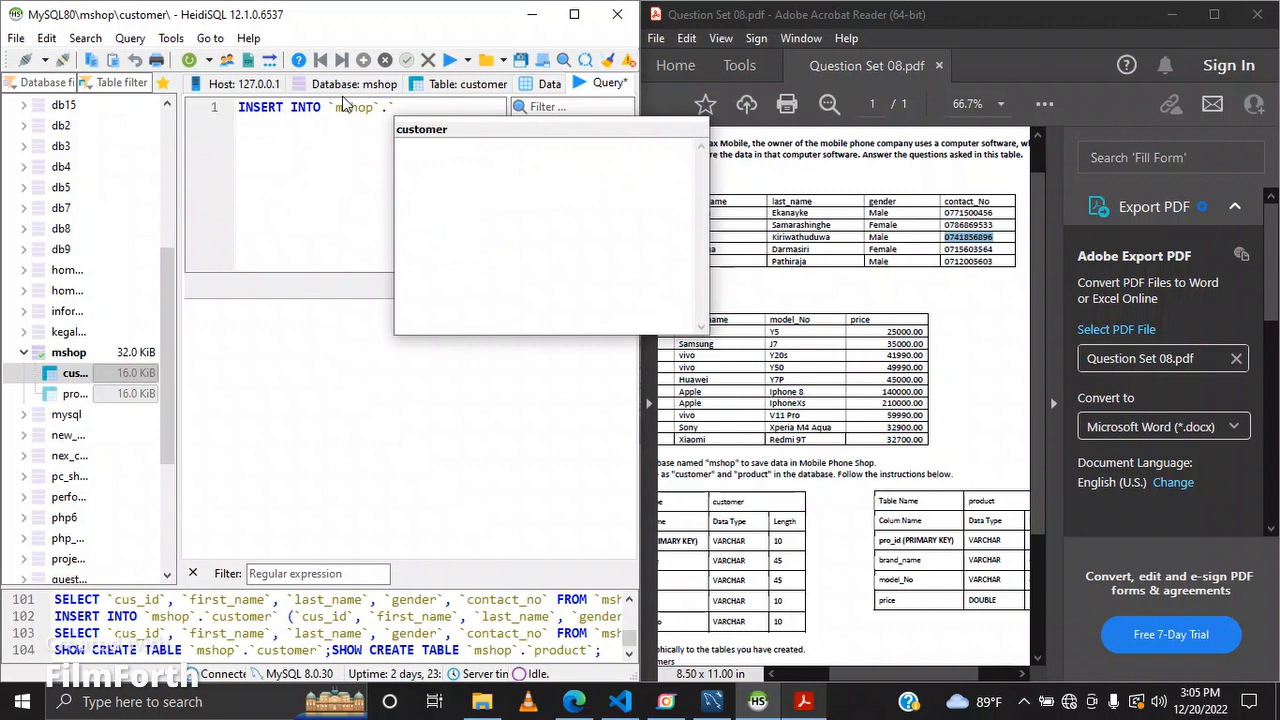
pyautogui.write('`c')
pyautogui.write('ust')
pyautogui.write('omer')
pyautogui.write('```(')
pyautogui.press('BackSpace')
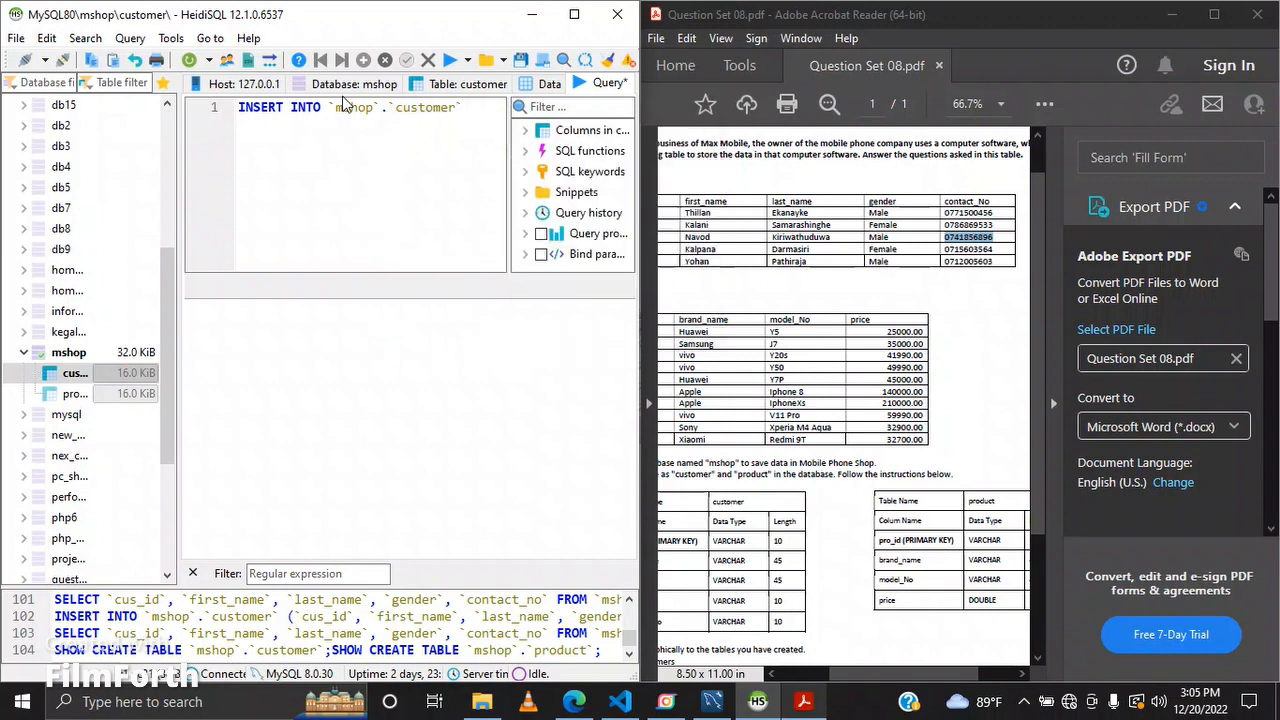
# Step: Add the column list cus_id, first_name, last_name, gender and contact_no to the INSERT statement
pyautogui.write('(`cus_')
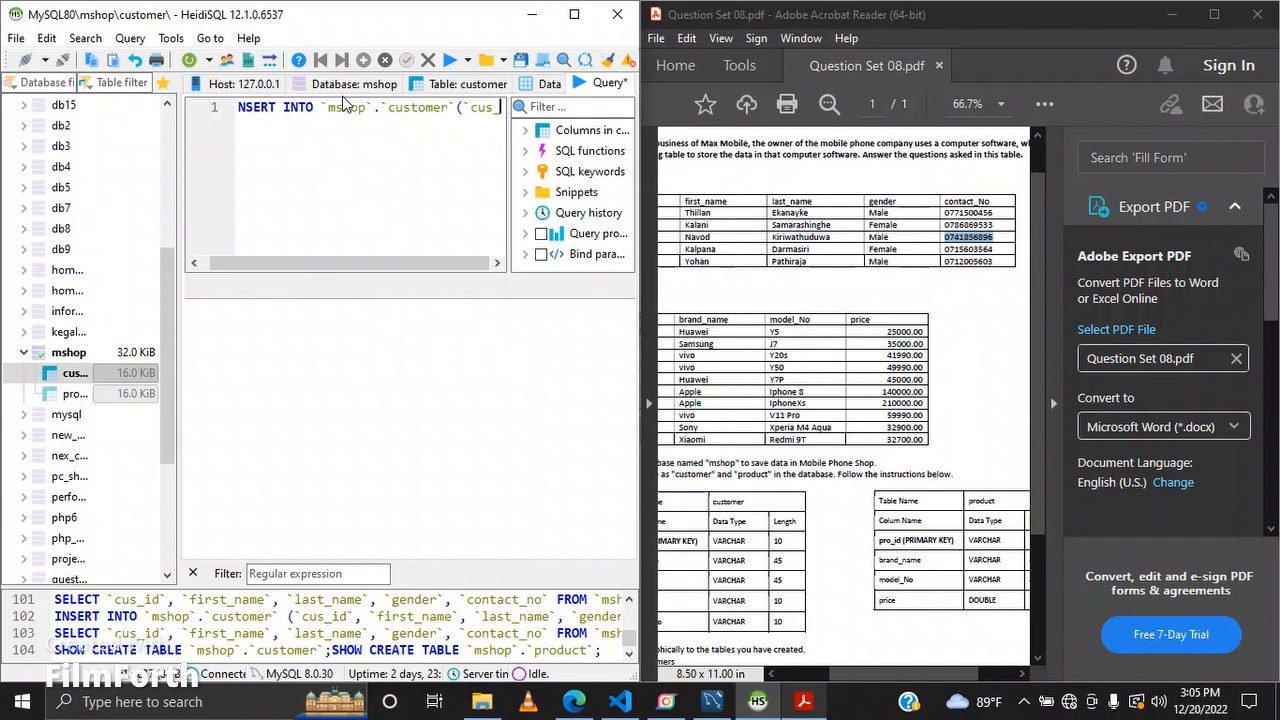
pyautogui.write('id`,')
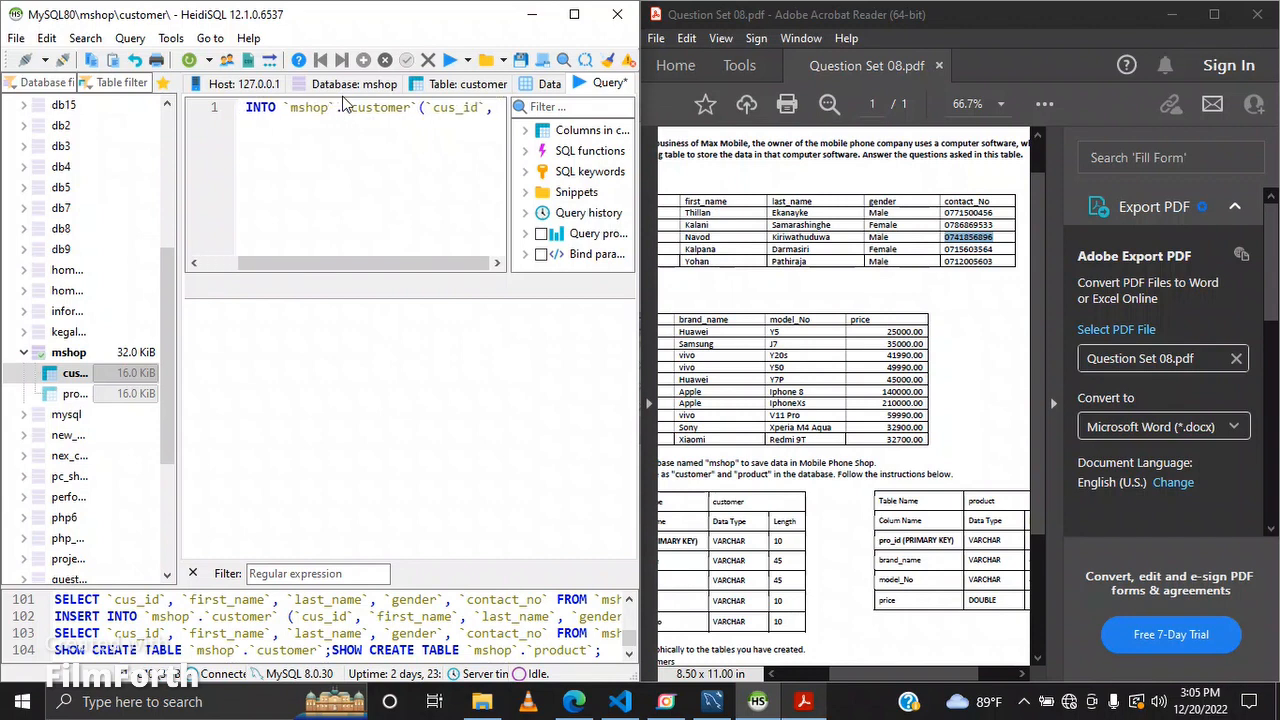
pyautogui.write('`p')
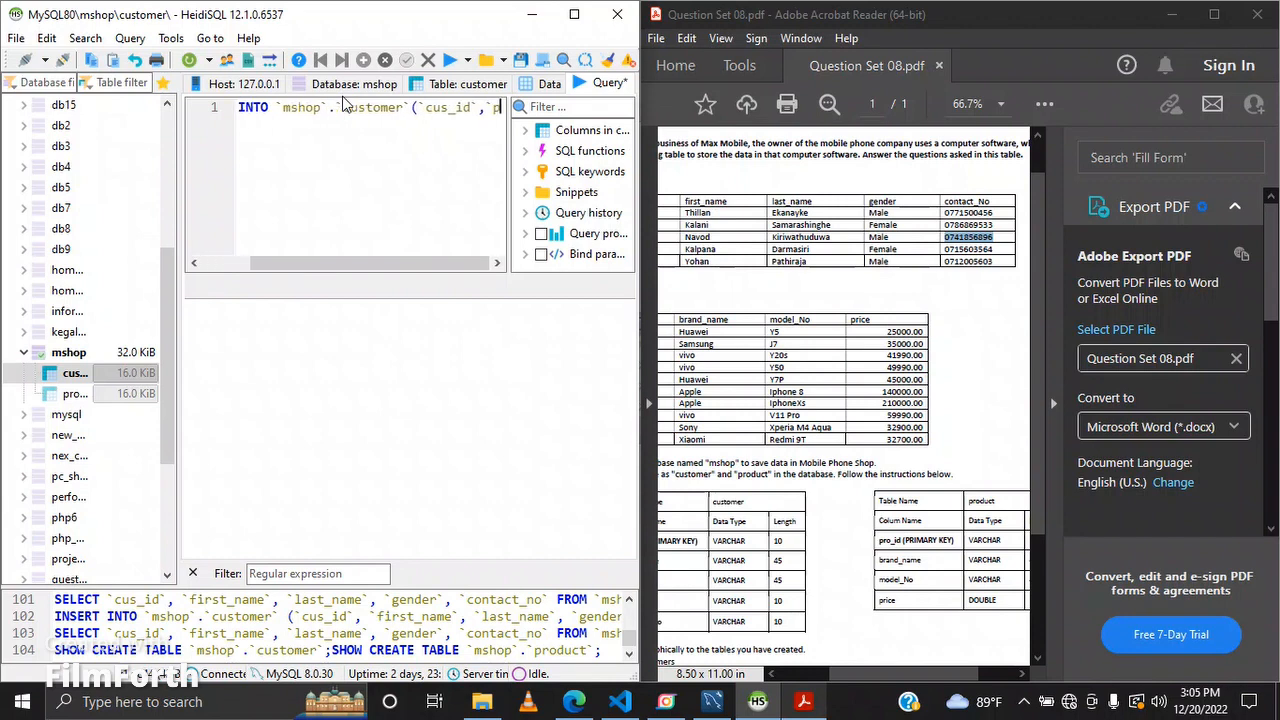
pyautogui.press('BackSpace')
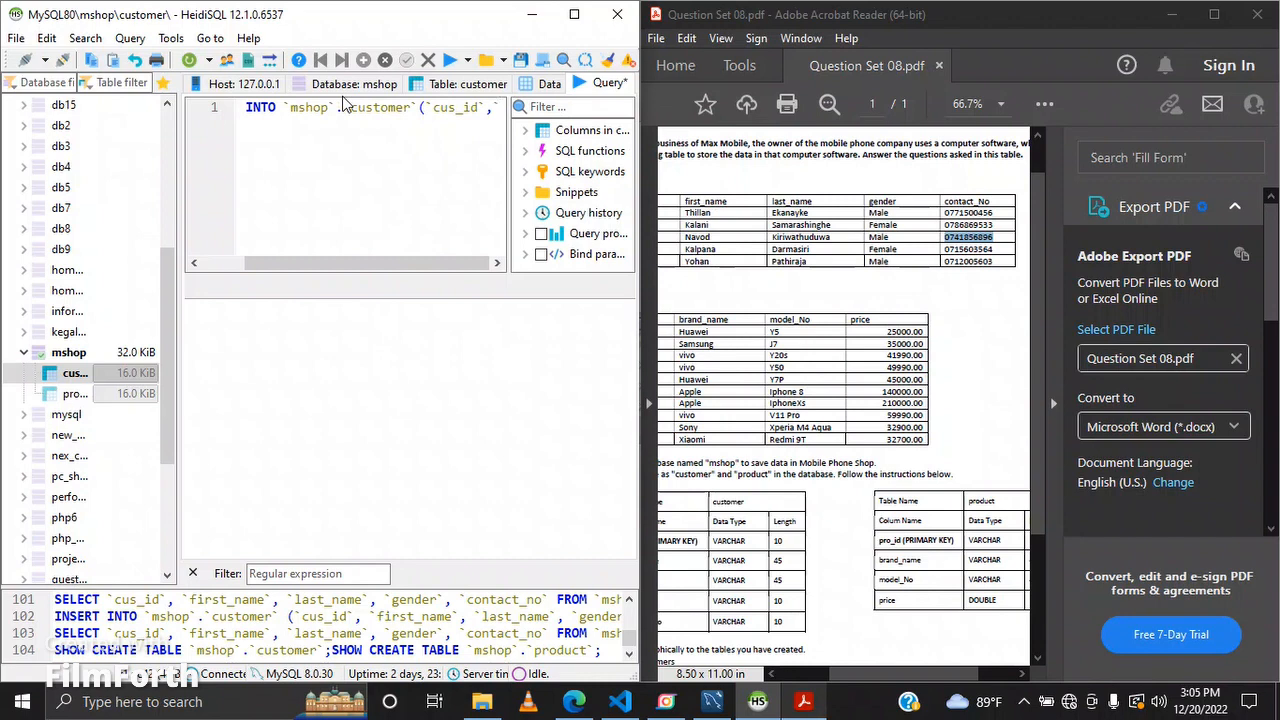
pyautogui.write('first_')
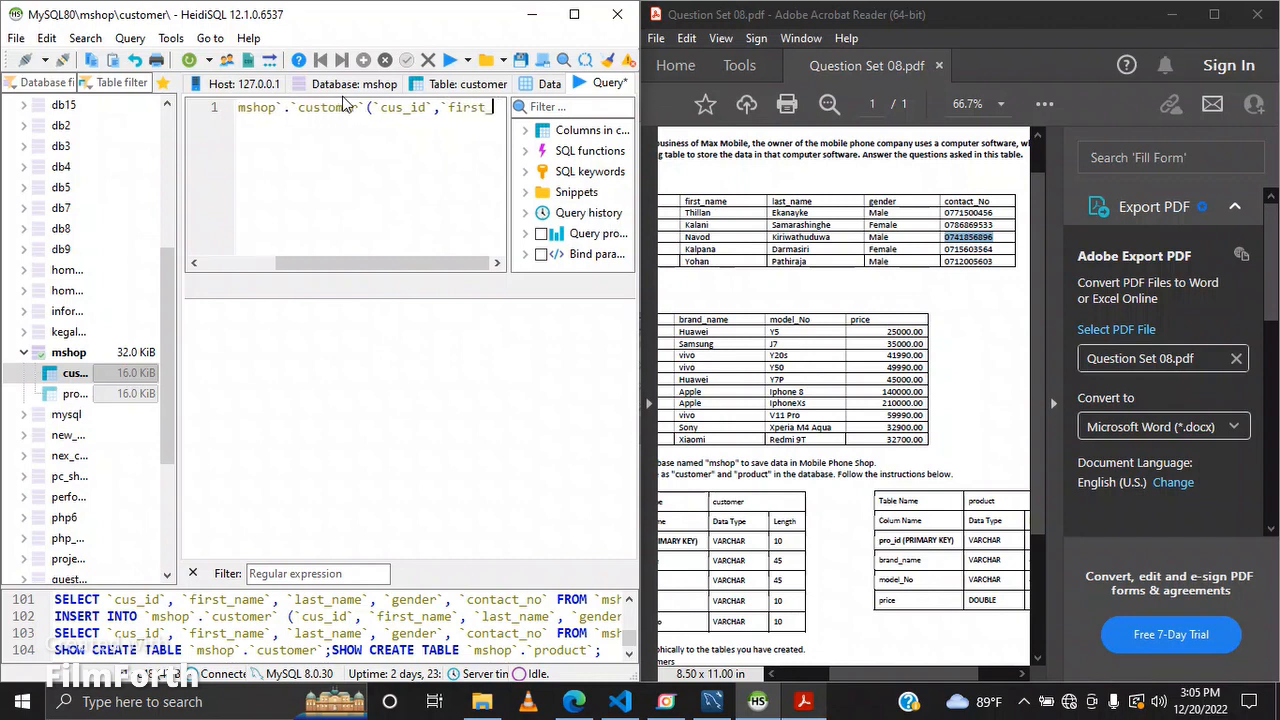
pyautogui.write('name`')
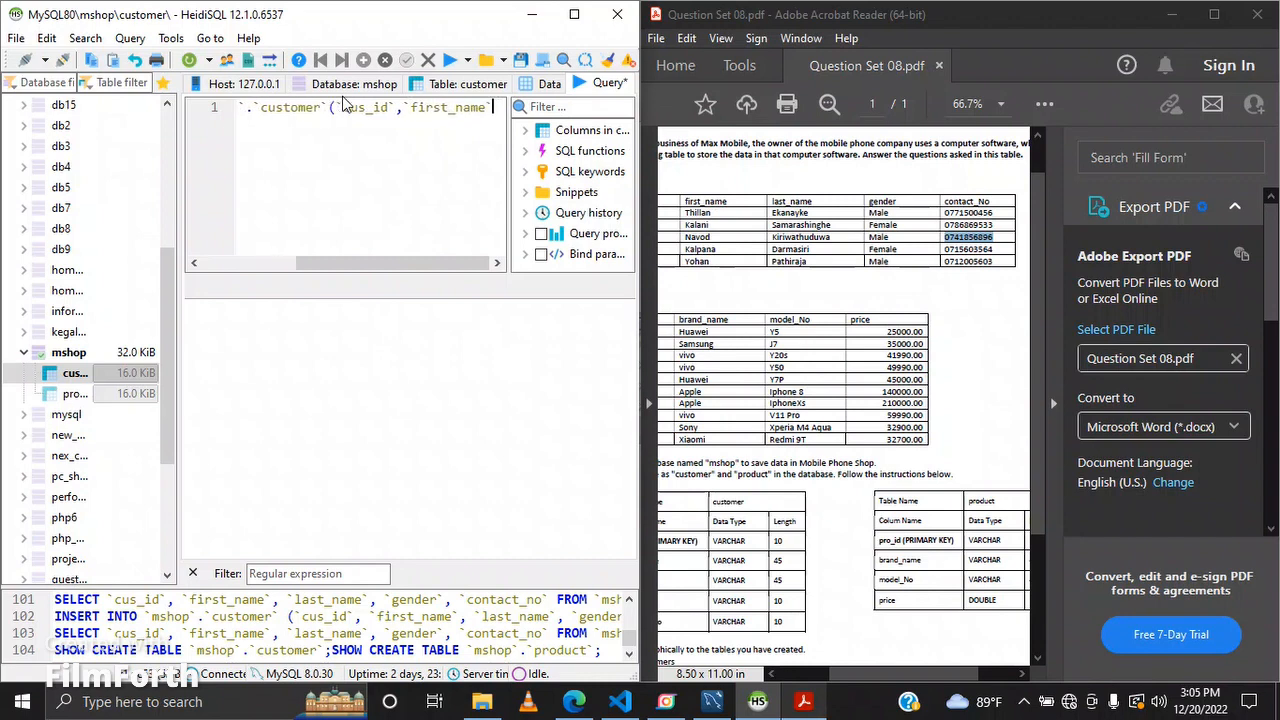
pyautogui.write(',`la')
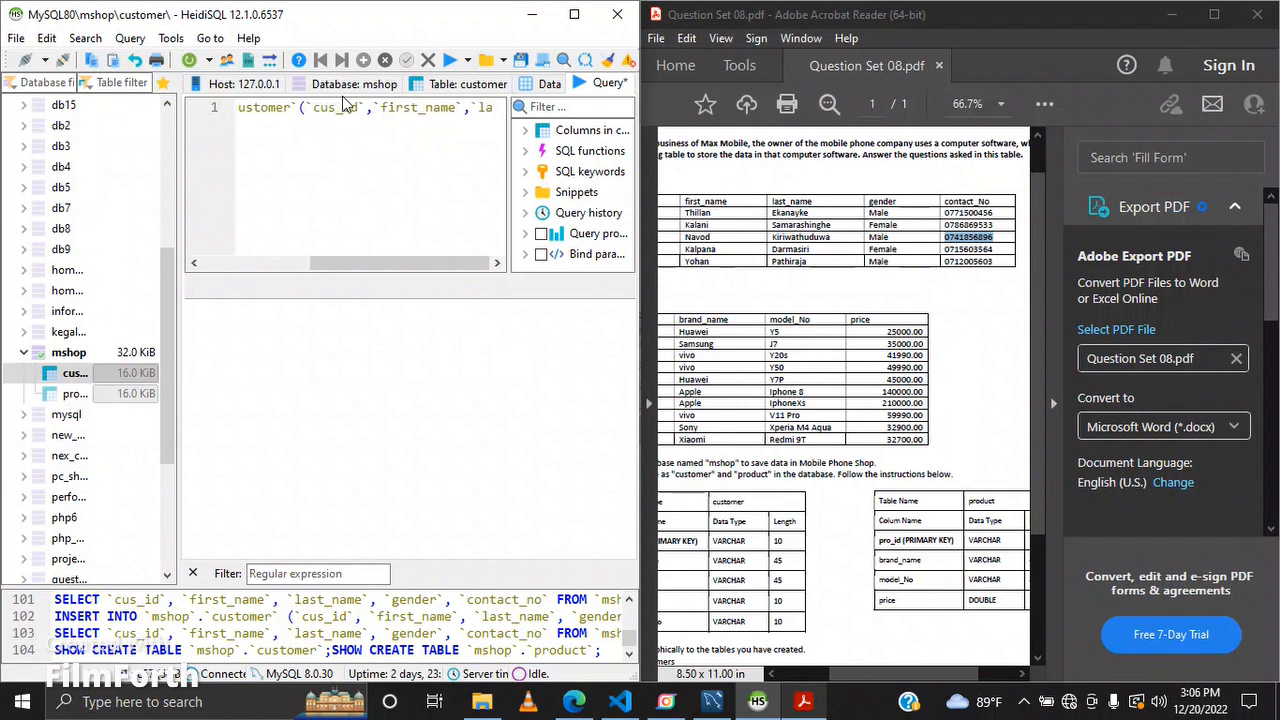
pyautogui.write('stname')
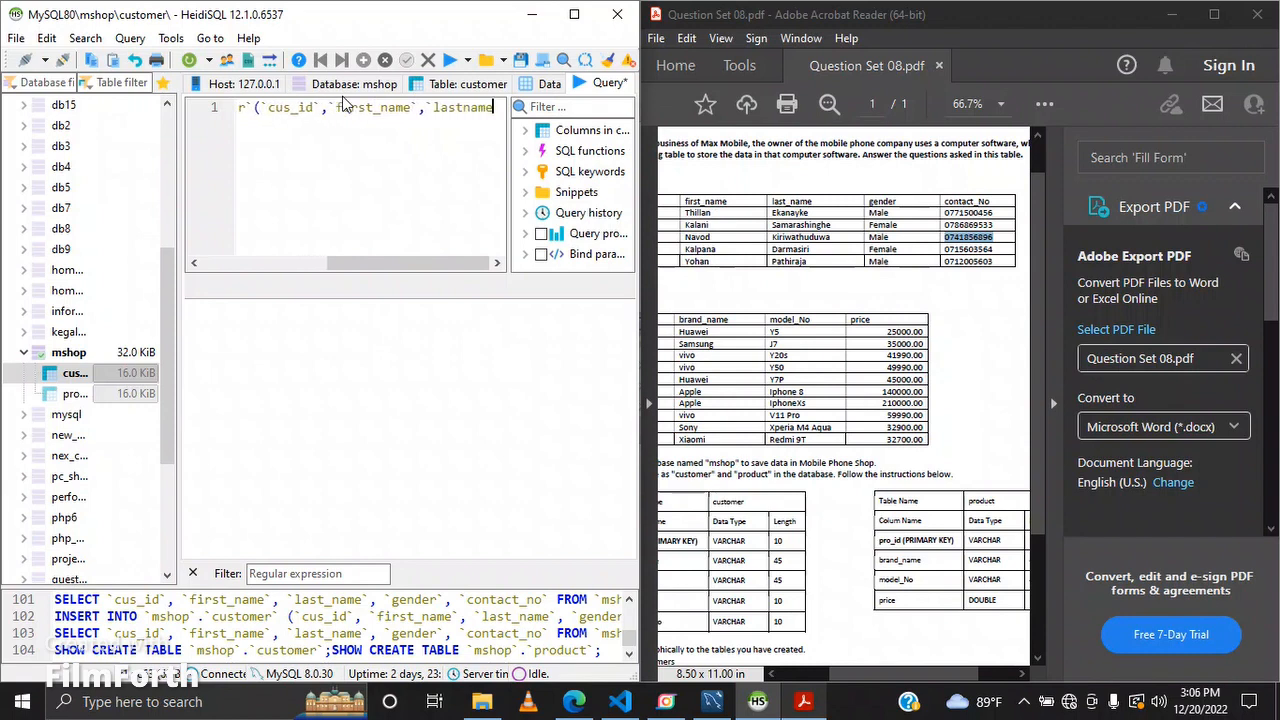
pyautogui.press('BackSpace')
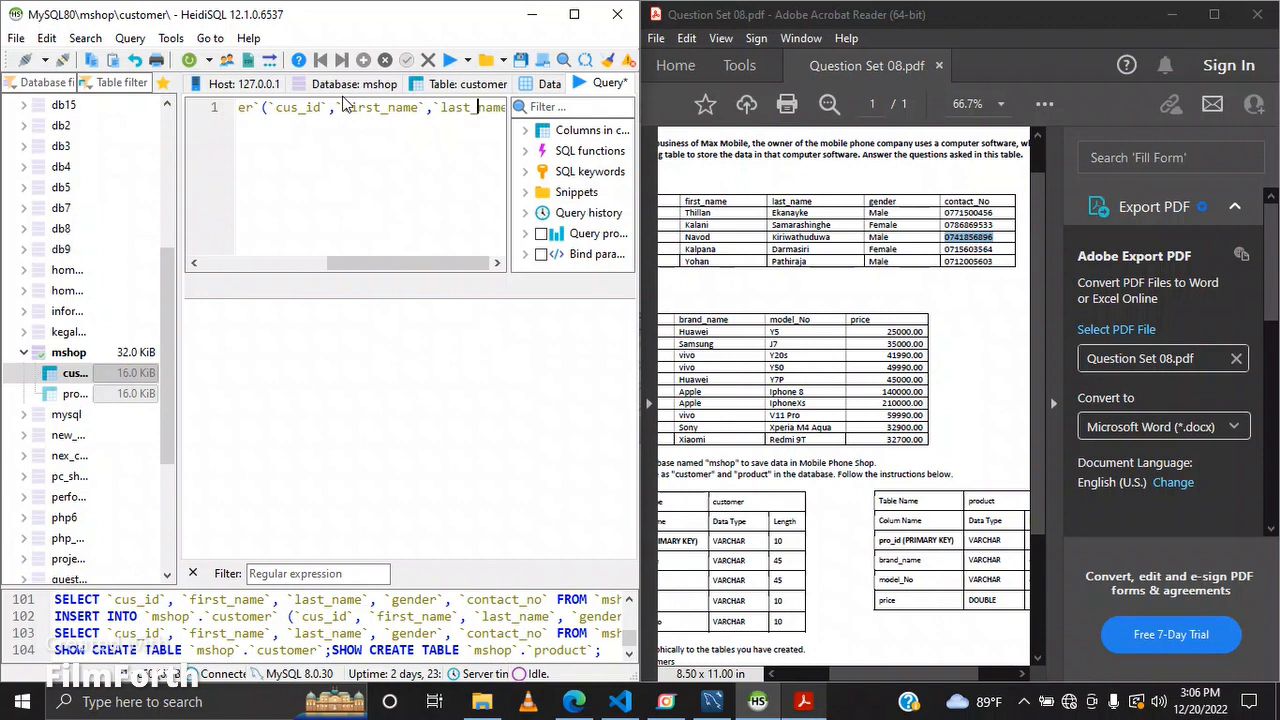
pyautogui.write('`')
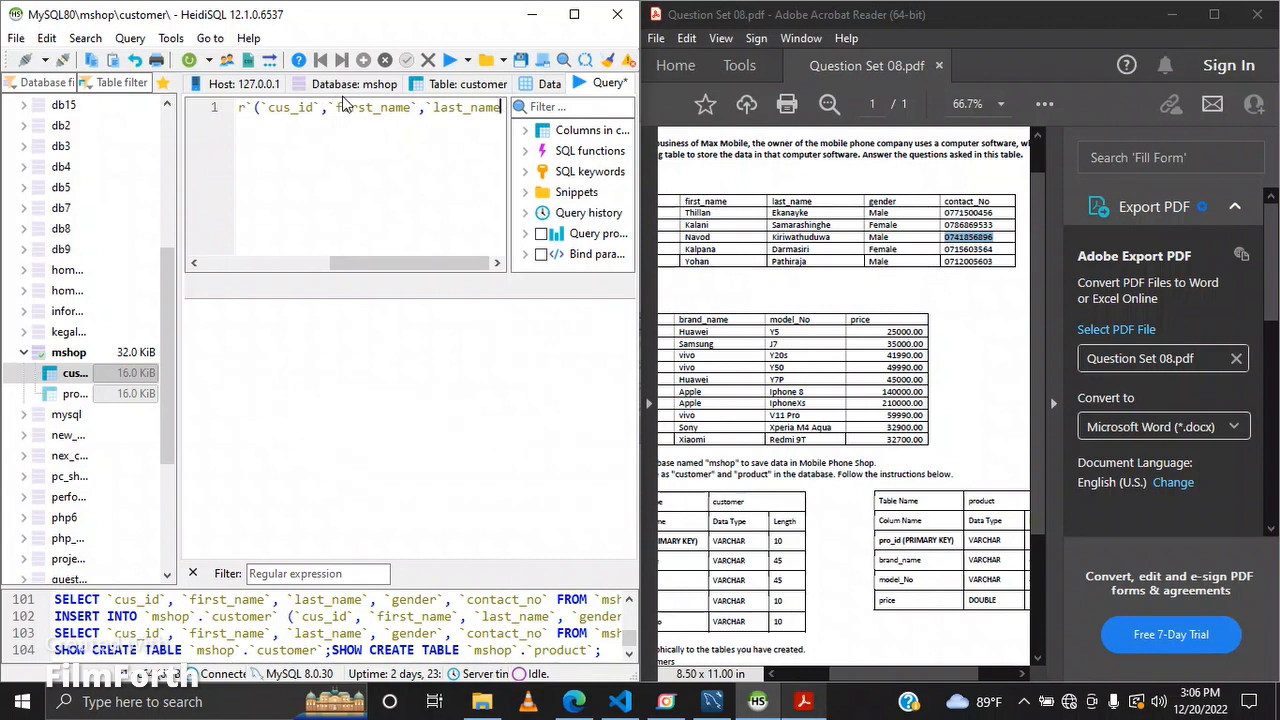
pyautogui.write('`,')
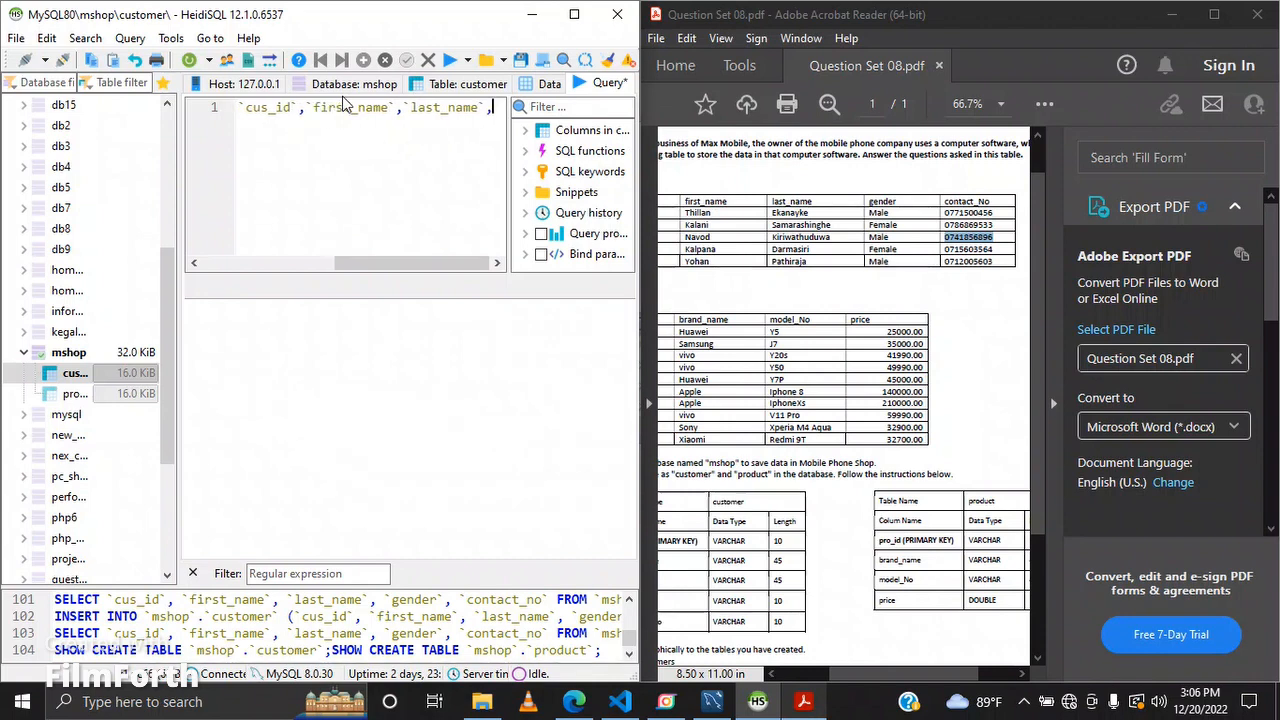
pyautogui.write('`')
pyautogui.write('gende')
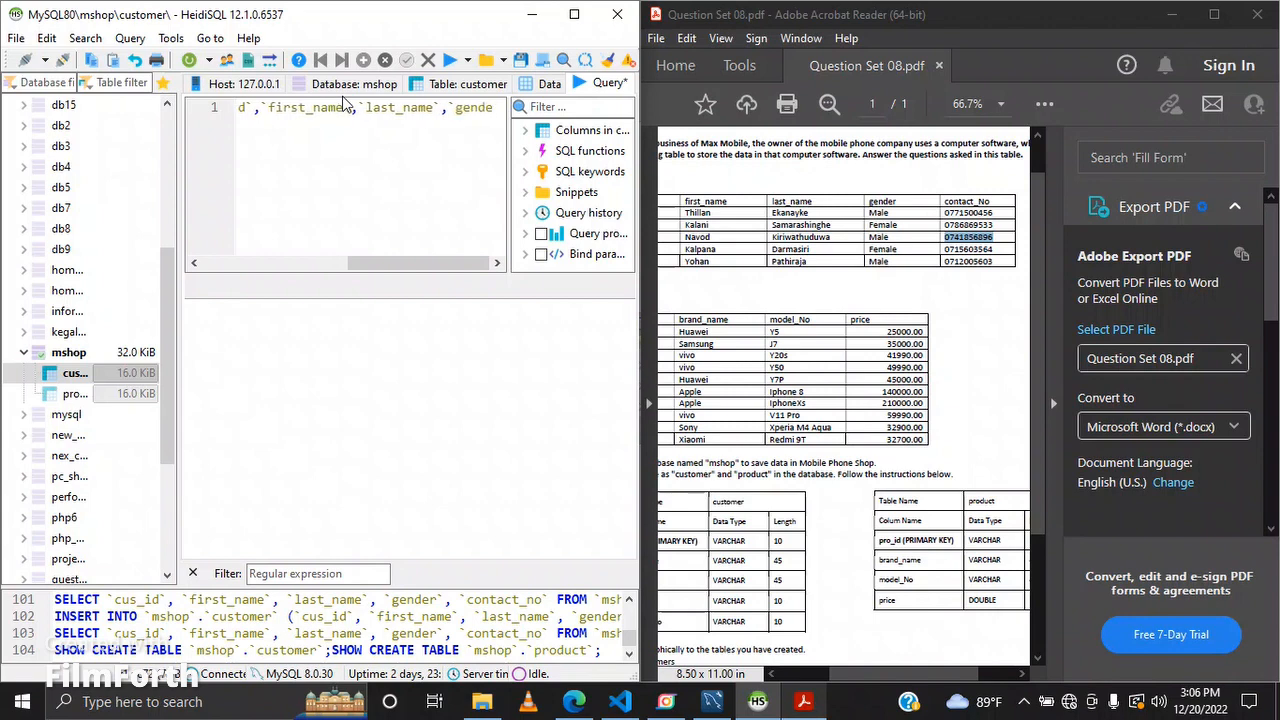
pyautogui.write('r`,')
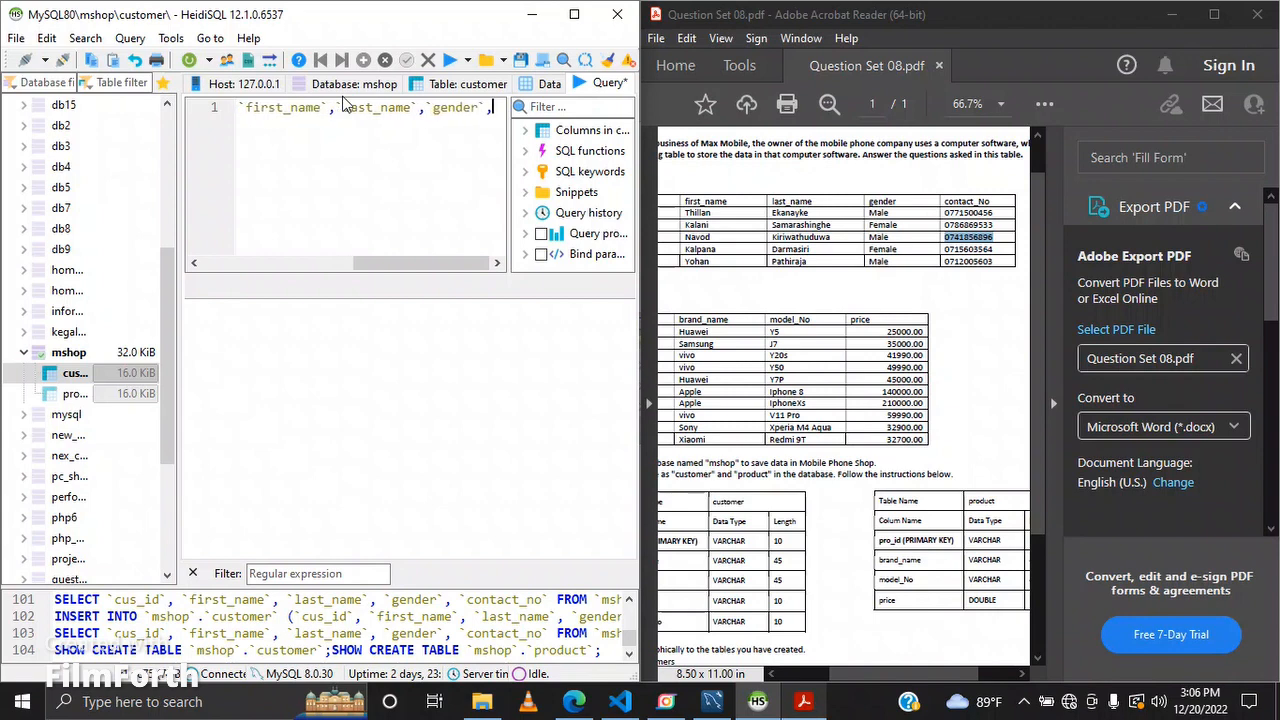
pyautogui.write('`')
pyautogui.write('co')
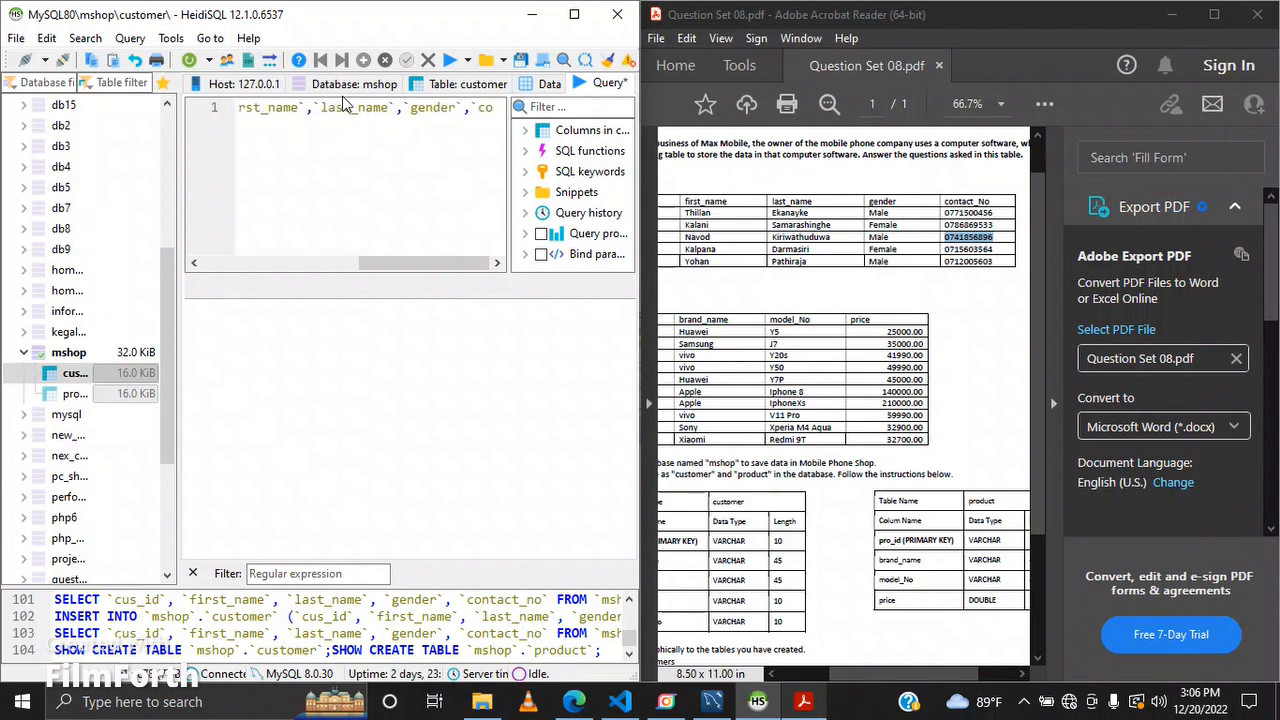
pyautogui.write('ntact_no')
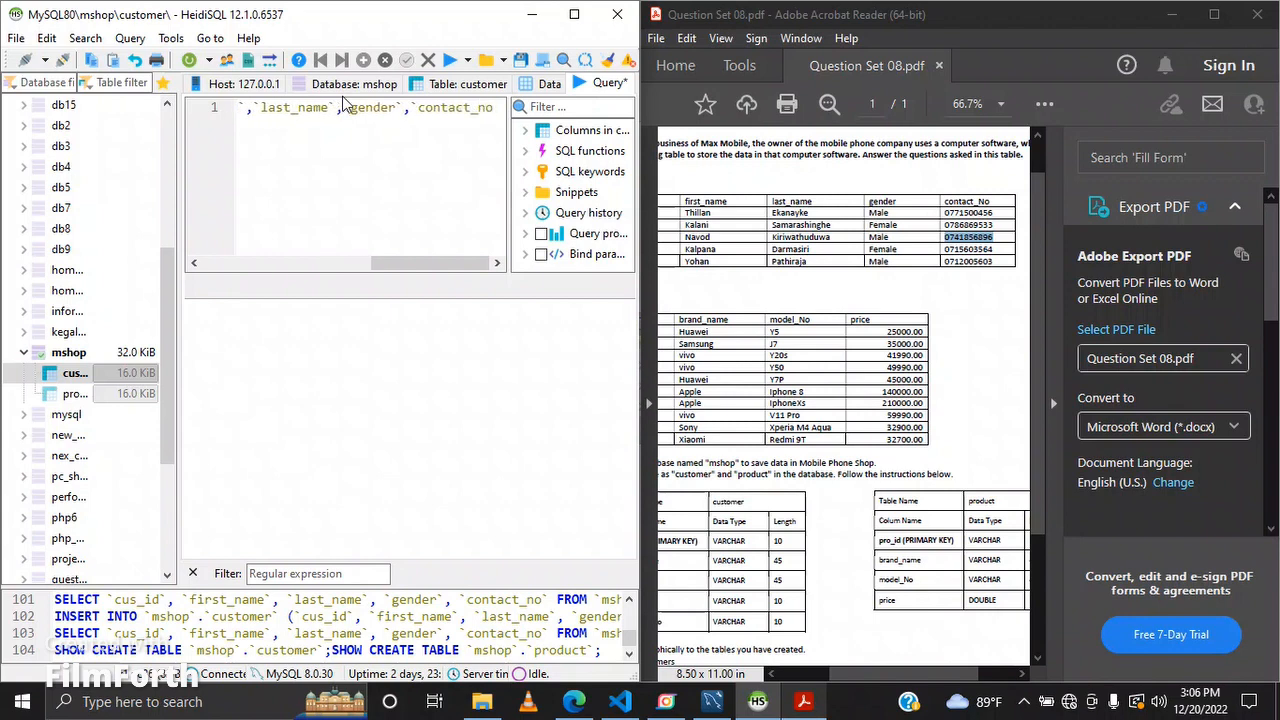
pyautogui.write('`)')
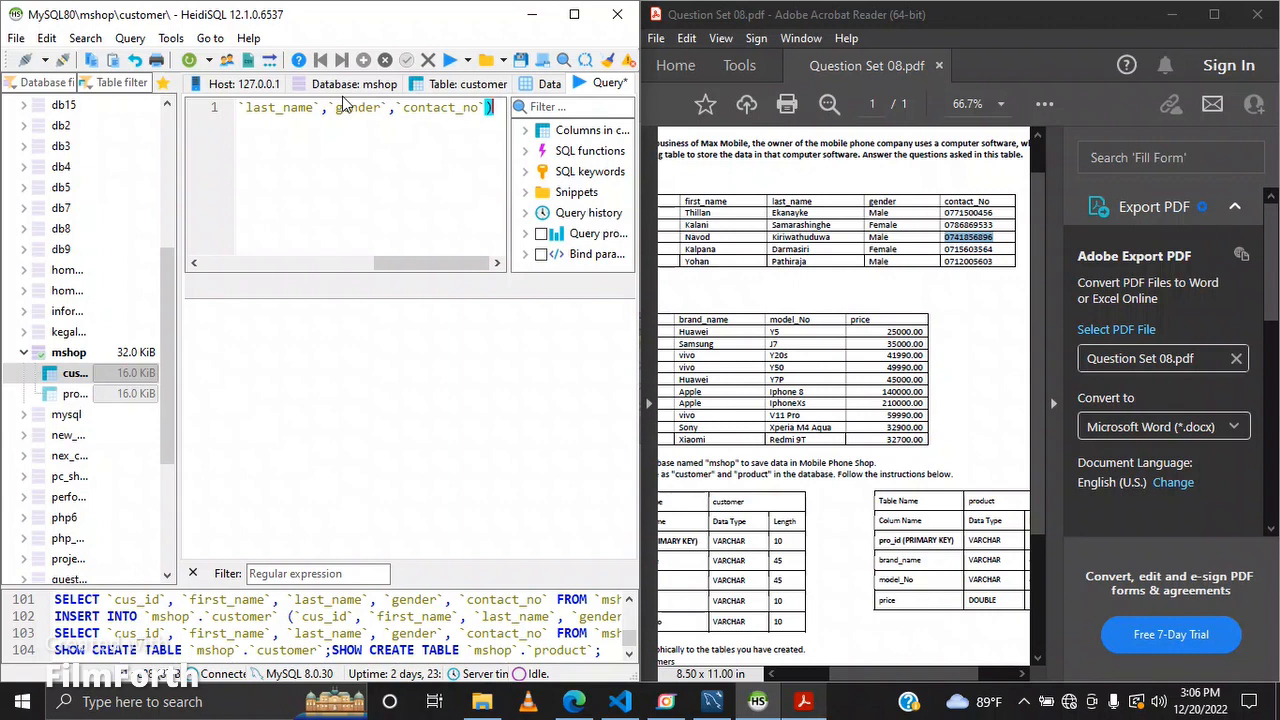
pyautogui.write('VAL')
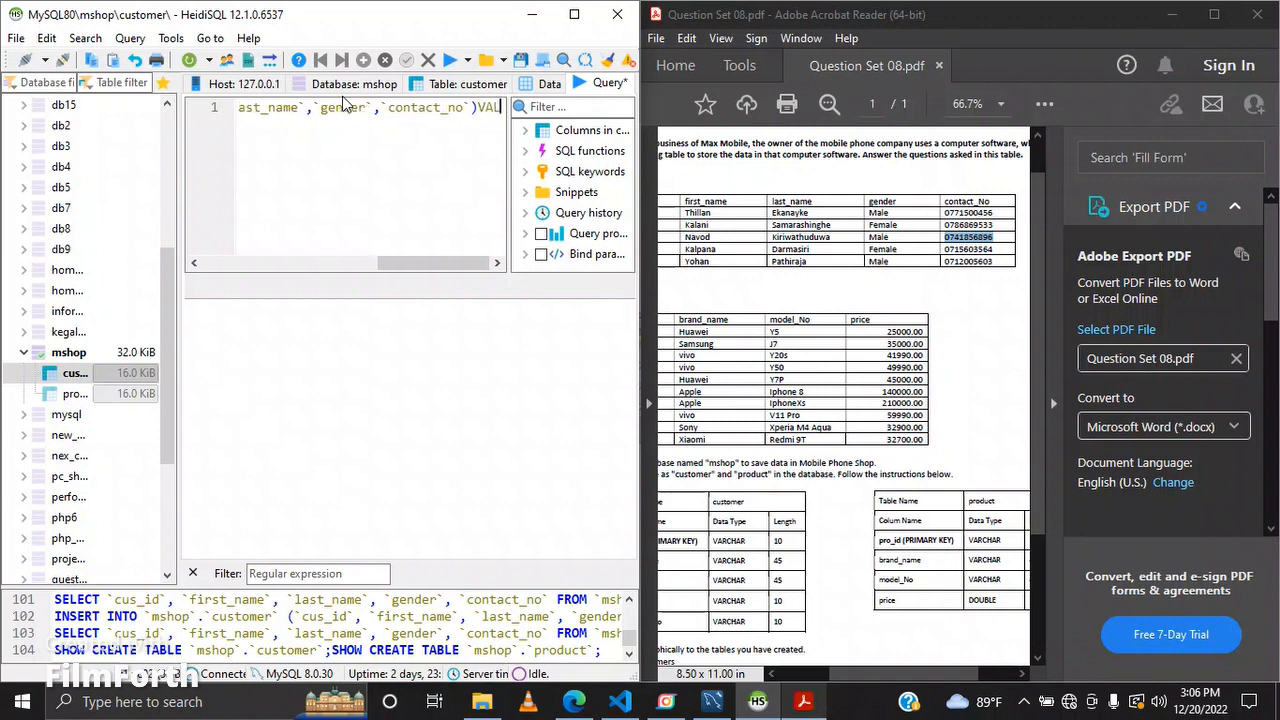
pyautogui.write('UES')
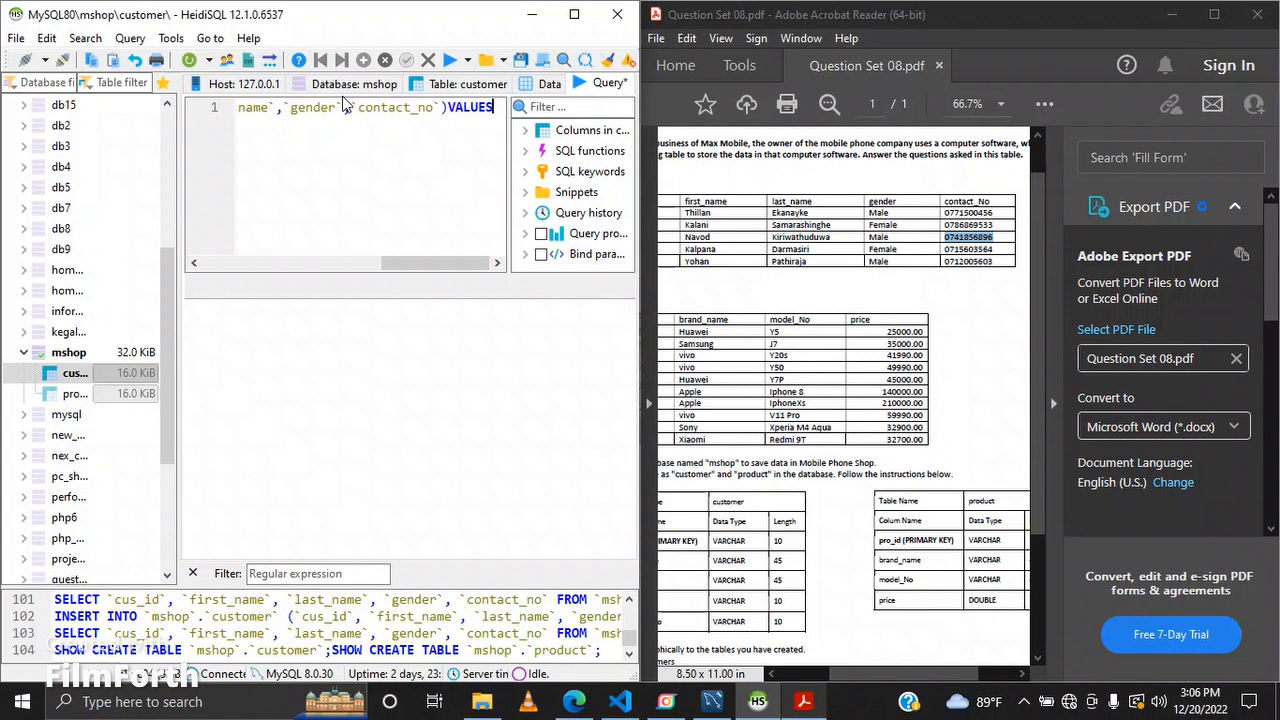
pyautogui.write("(')")
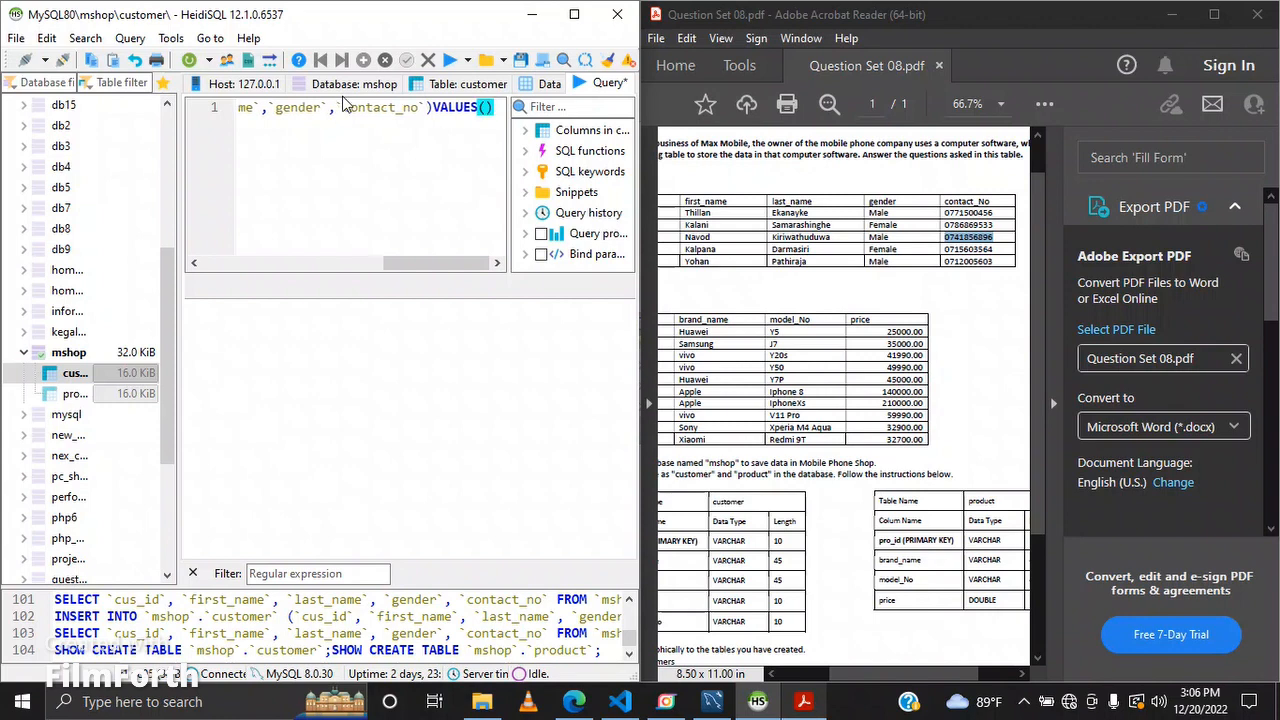
pyautogui.write("'")
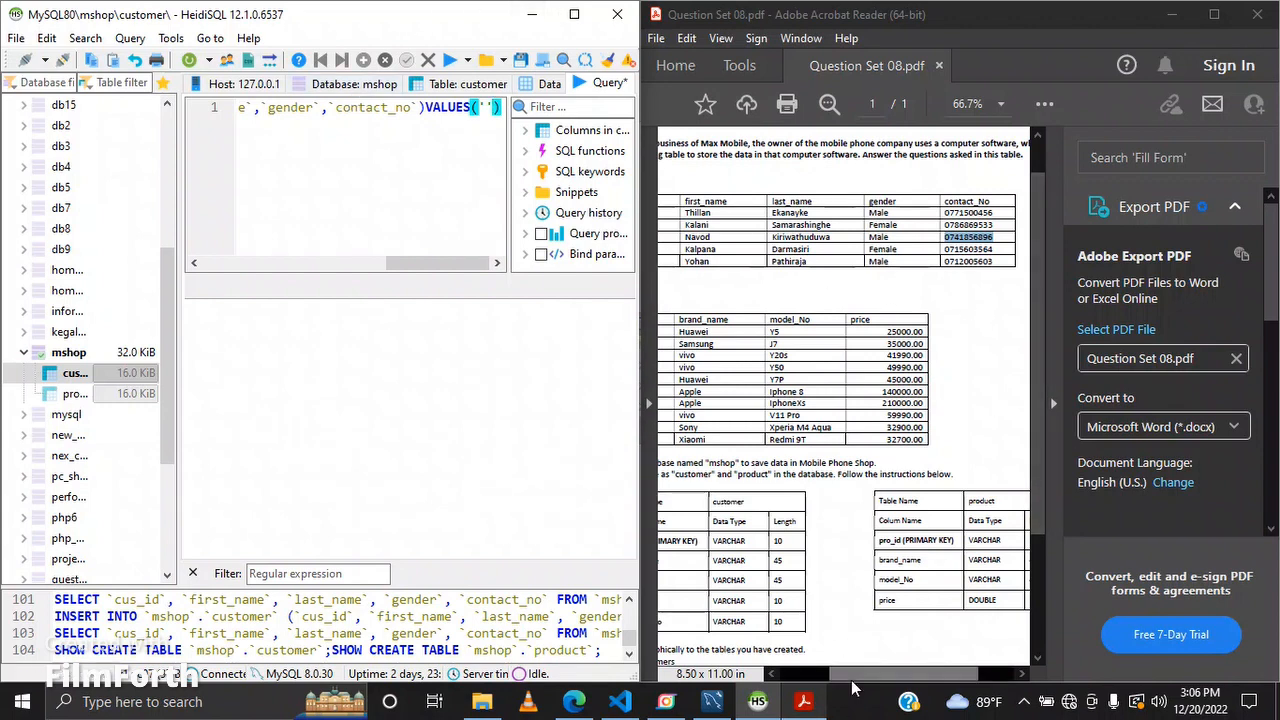
# Step: Add a VALUES clause and paste the fourth customer's row copied from the PDF table into it
pyautogui.moveTo(853, 688); pyautogui.dragTo(735, 688)
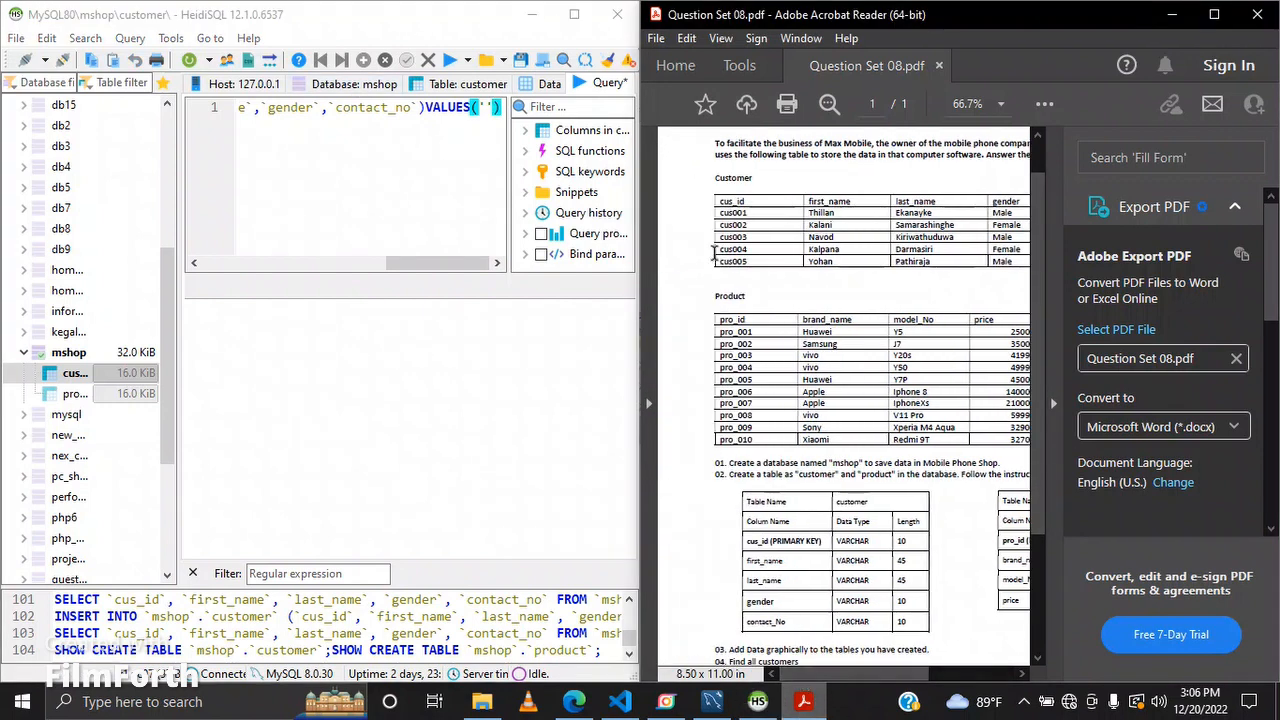
pyautogui.moveTo(718, 250); pyautogui.dragTo(917, 251)
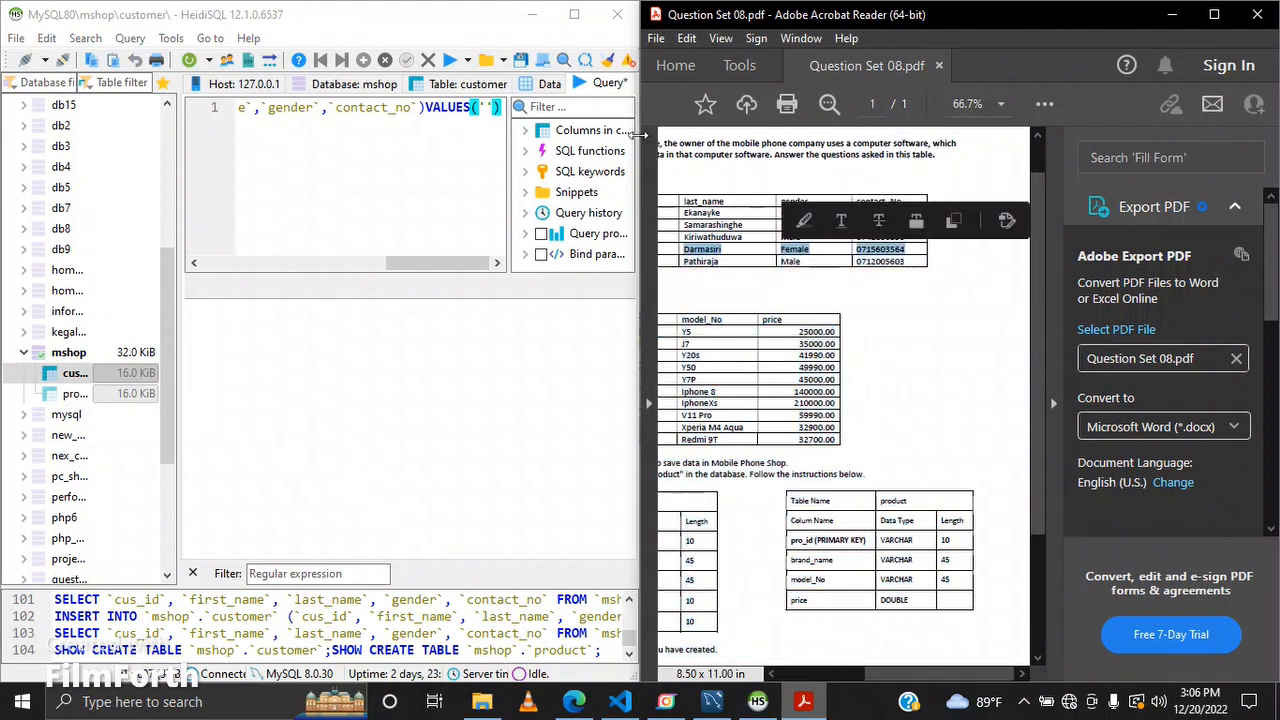
pyautogui.click(488, 110)
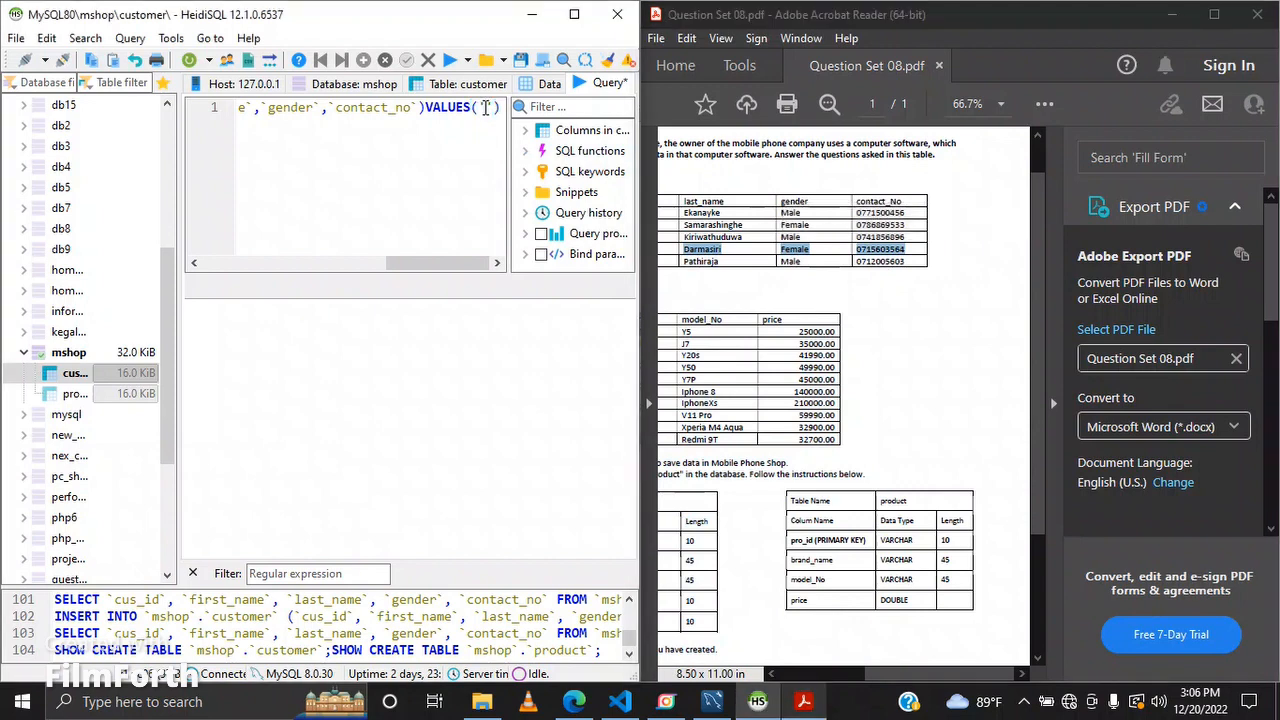
pyautogui.hotkey('ctrl', 'v')
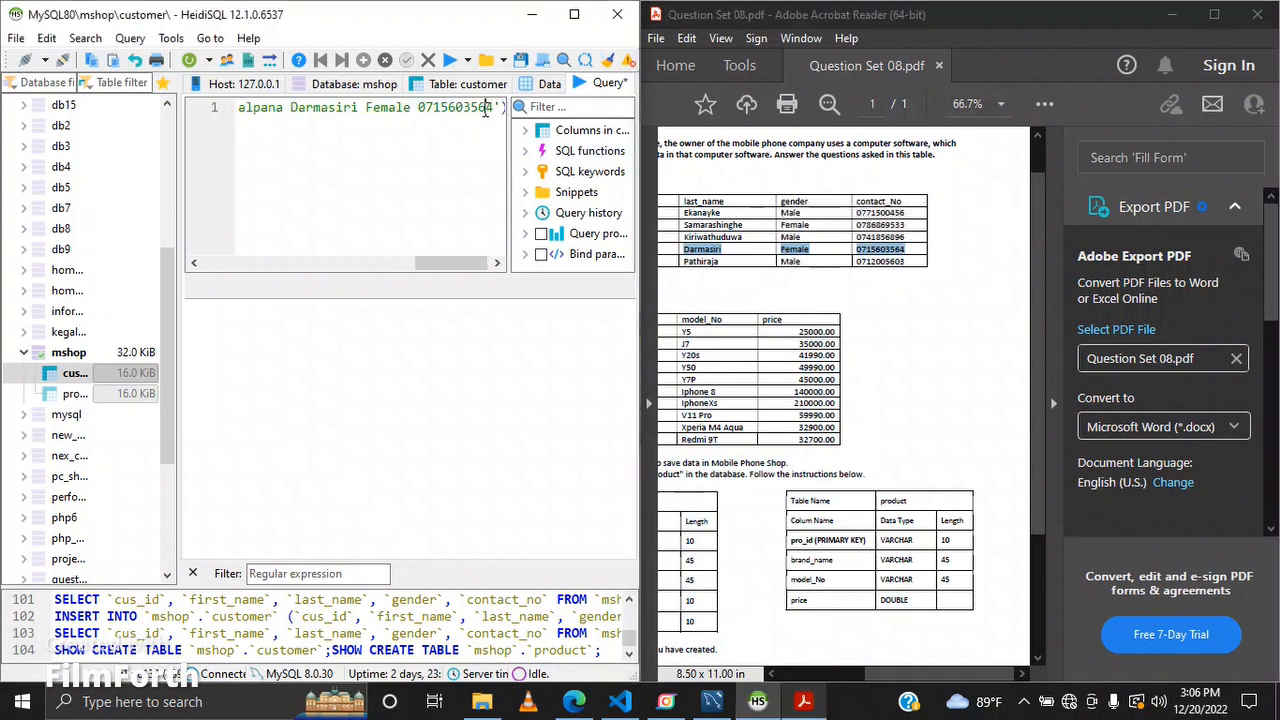
# Step: Format the pasted fourth customer's ID, names, gender and contact number as quoted, comma-separated values and end the statement with a semicolon
pyautogui.hotkey('ctrl', 'Left')
pyautogui.press('BackSpace')
pyautogui.write("','")
pyautogui.press('Left')
pyautogui.press('BackSpace')
pyautogui.write(',')
pyautogui.hotkey('ctrl', 'Left')
pyautogui.hotkey('ctrl', 'Left')
pyautogui.press('BackSpace')
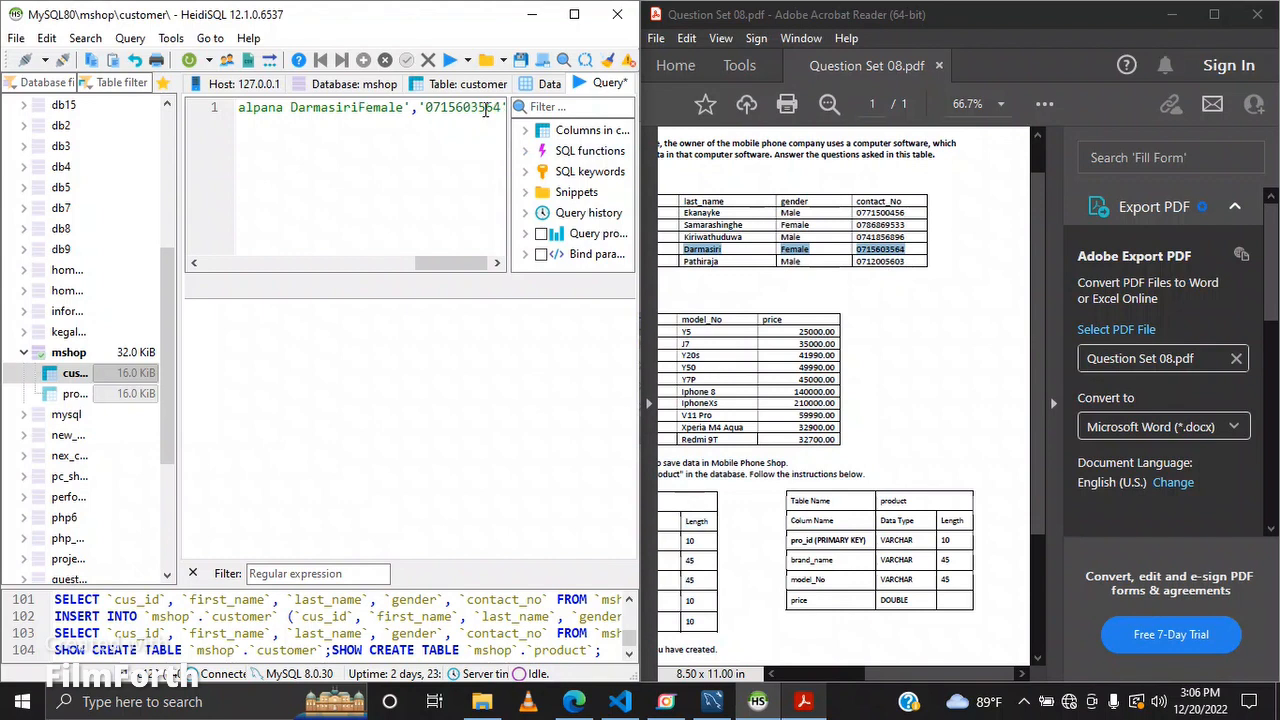
pyautogui.write("','")
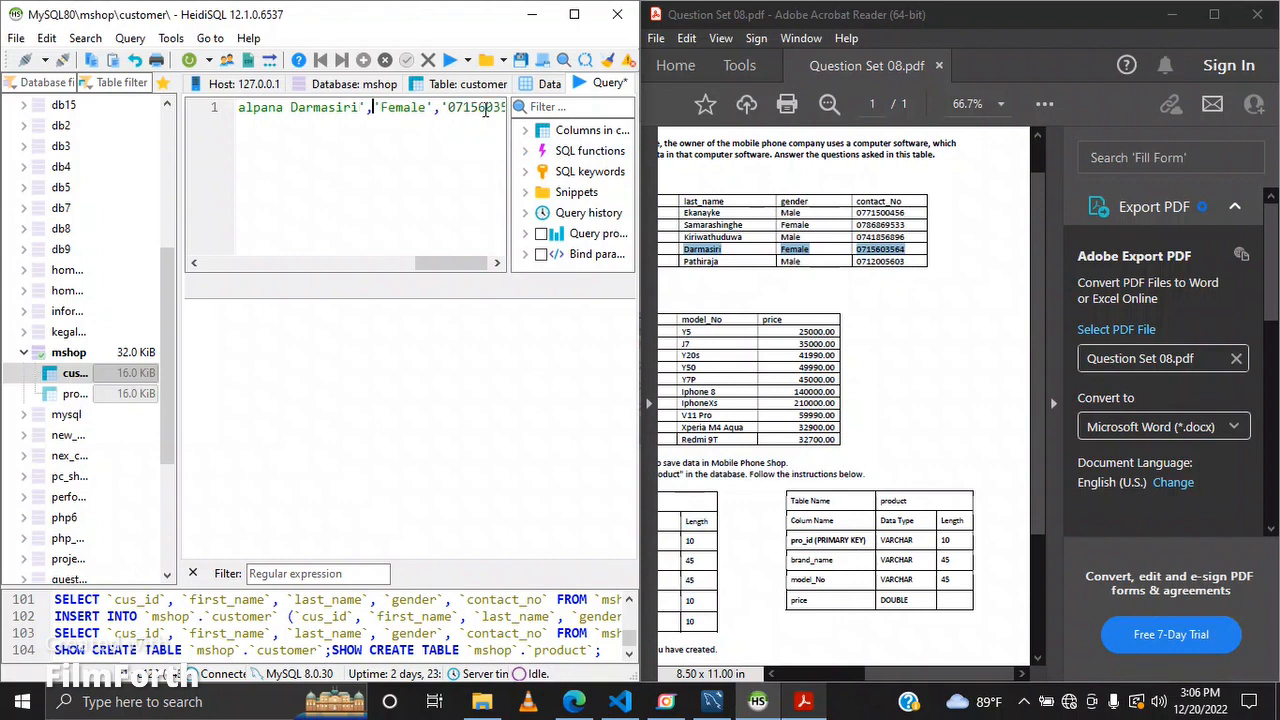
pyautogui.hotkey('ctrl', 'Left')
pyautogui.press('BackSpace')
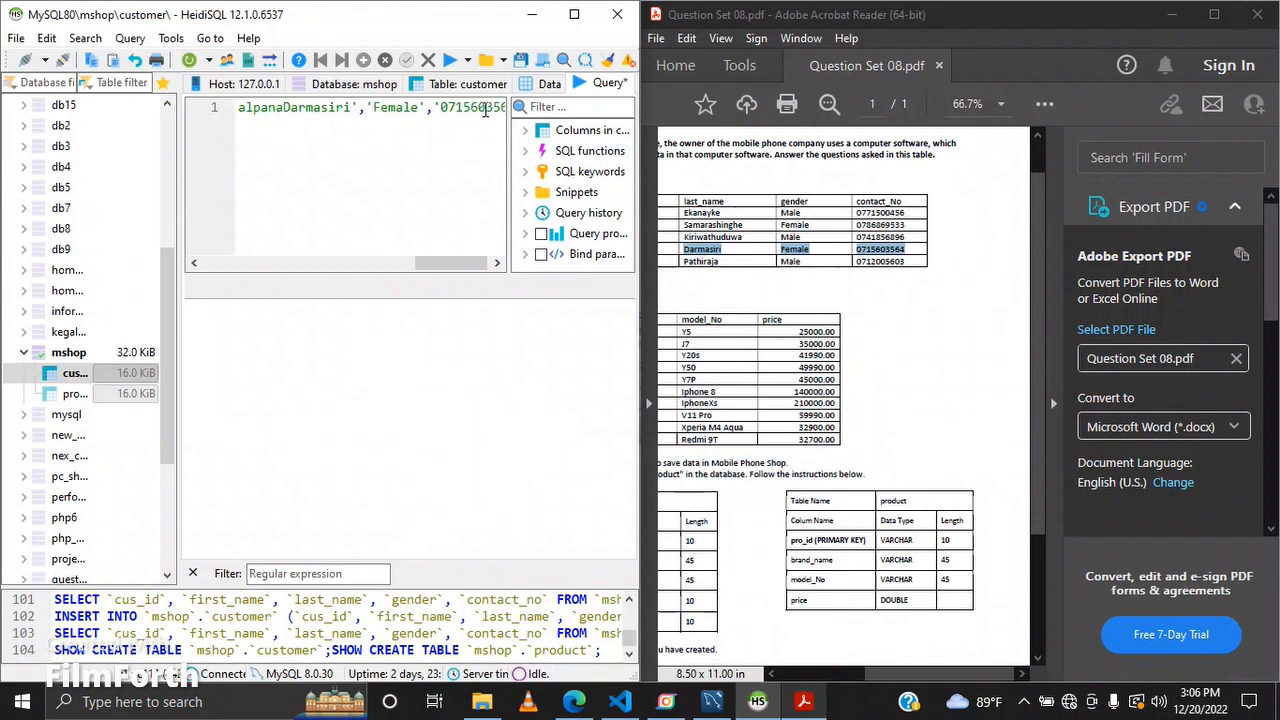
pyautogui.write("','")
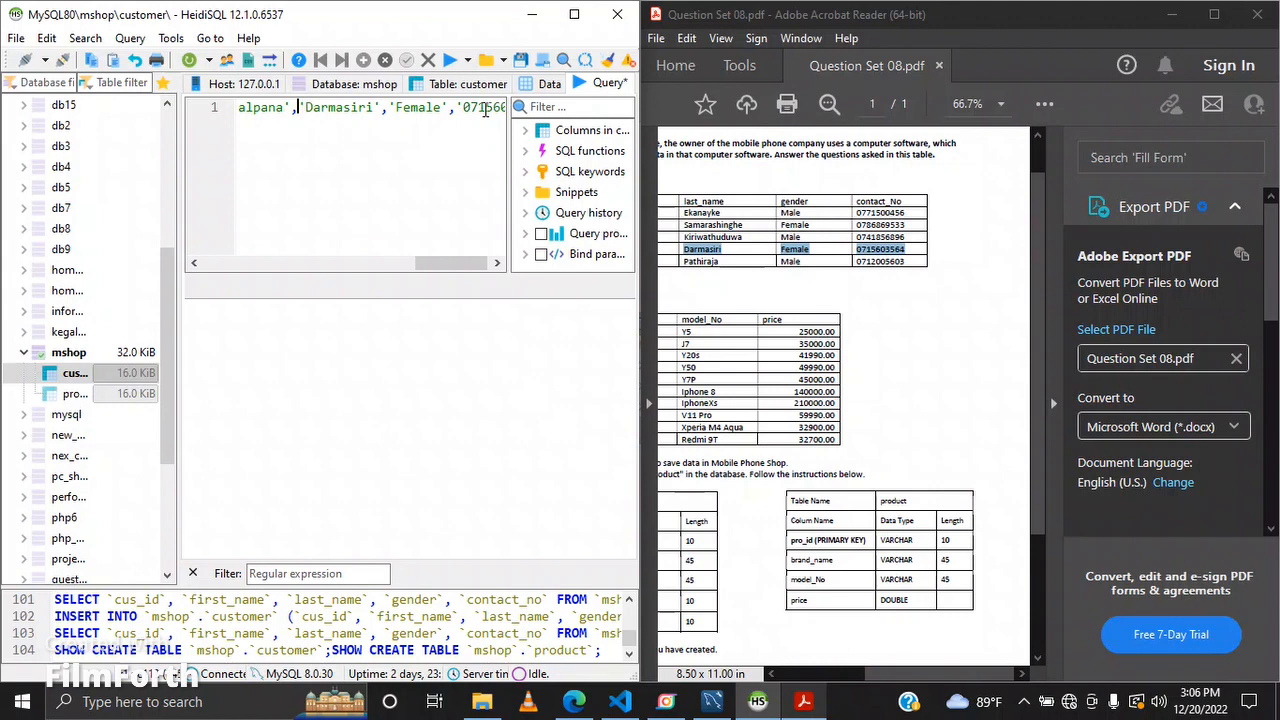
pyautogui.hotkey('ctrl', 'Left')
pyautogui.hotkey('ctrl', 'Left')
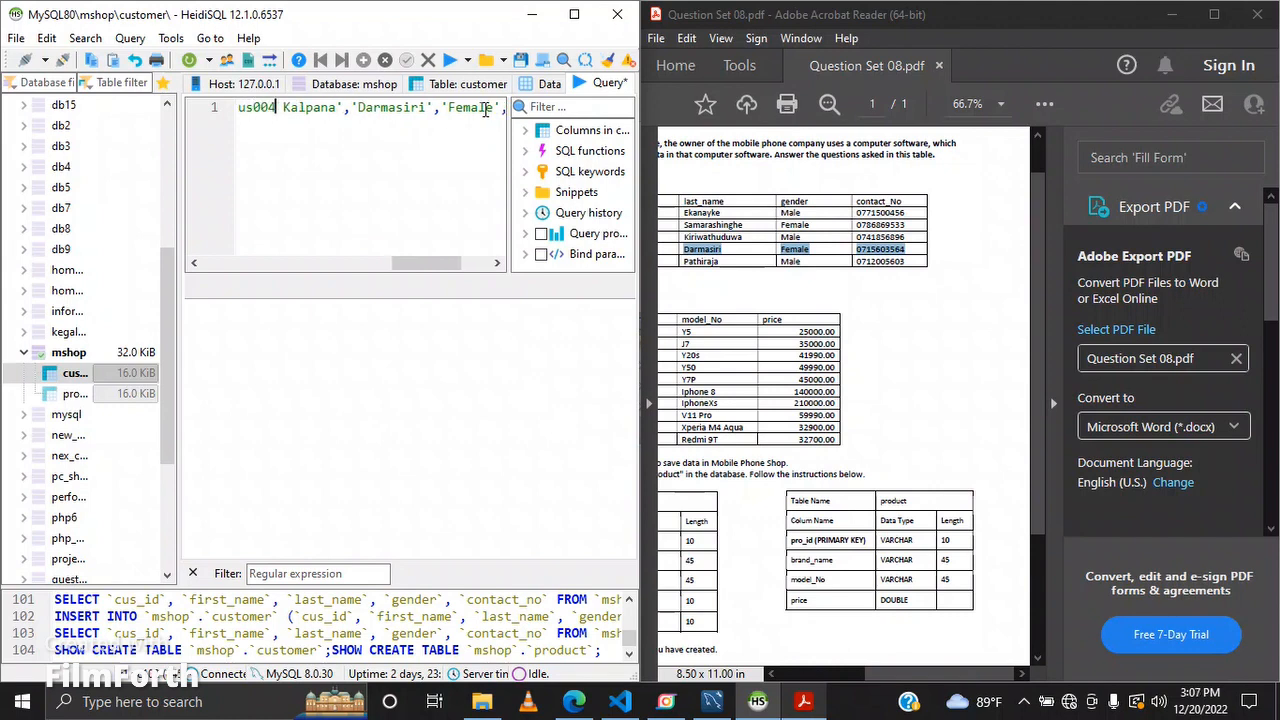
pyautogui.press('BackSpace')
pyautogui.write("','")
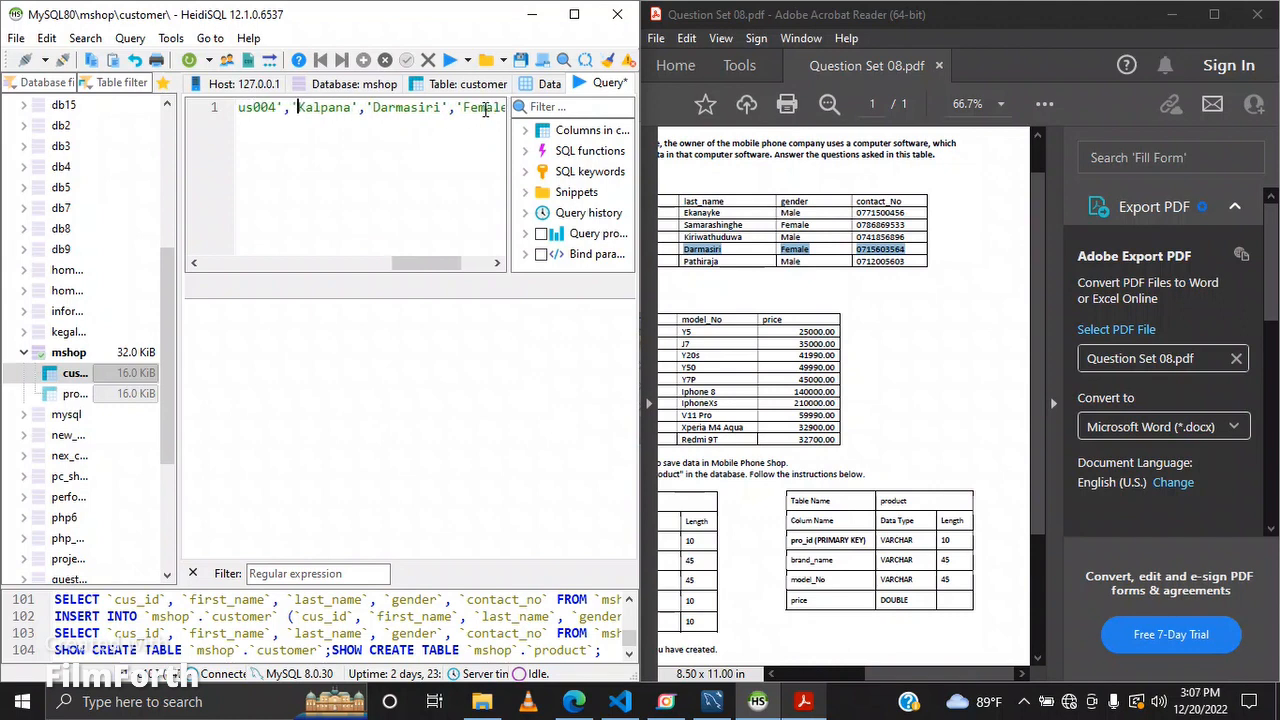
pyautogui.press('Home')
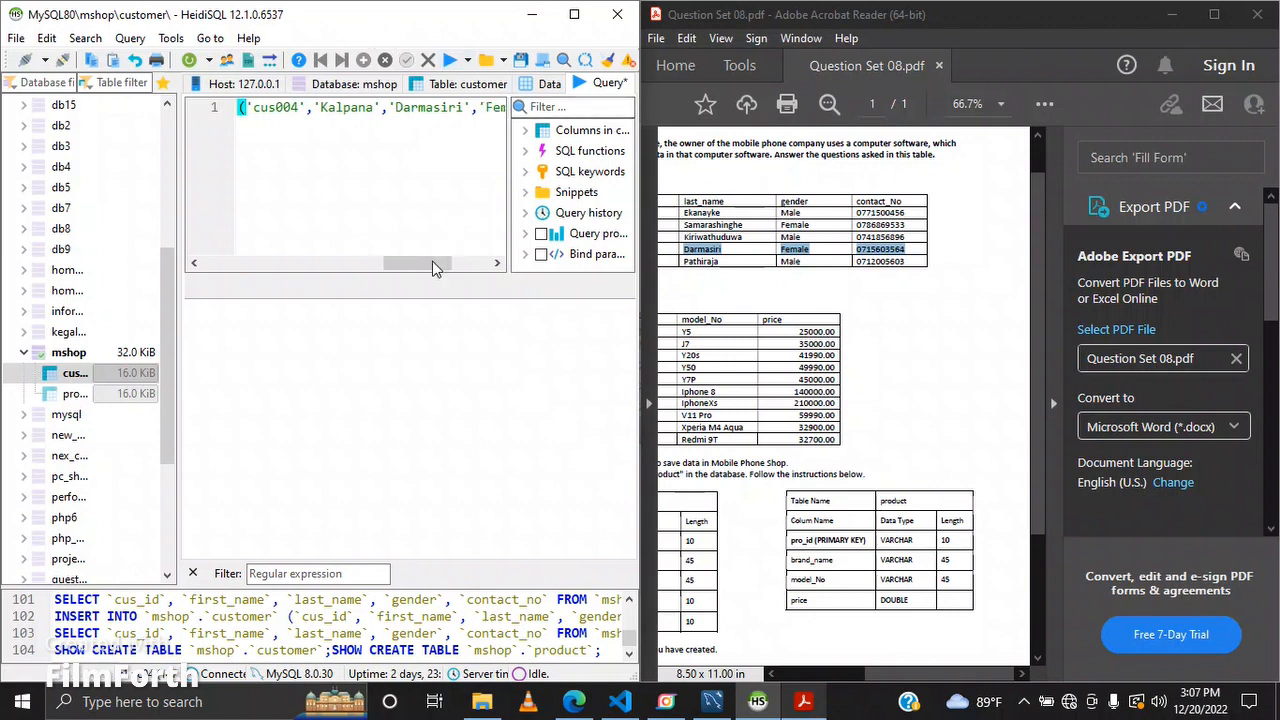
pyautogui.press('End')
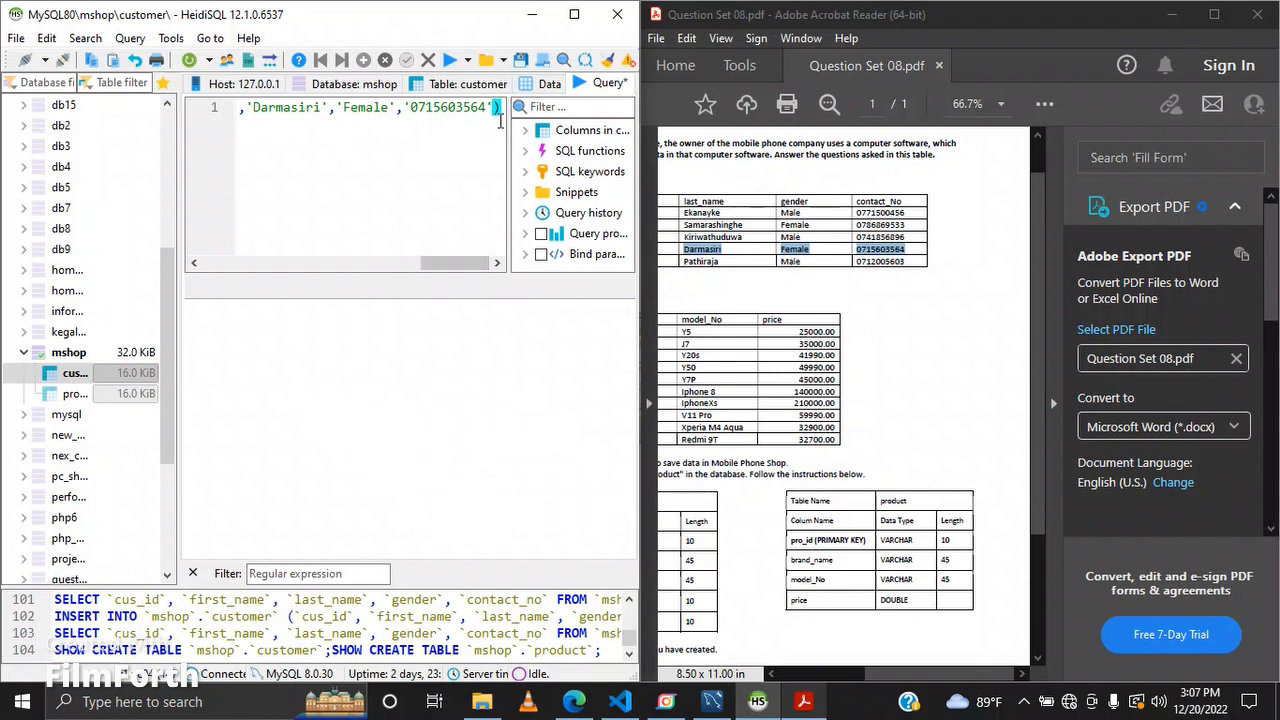
pyautogui.write(';')
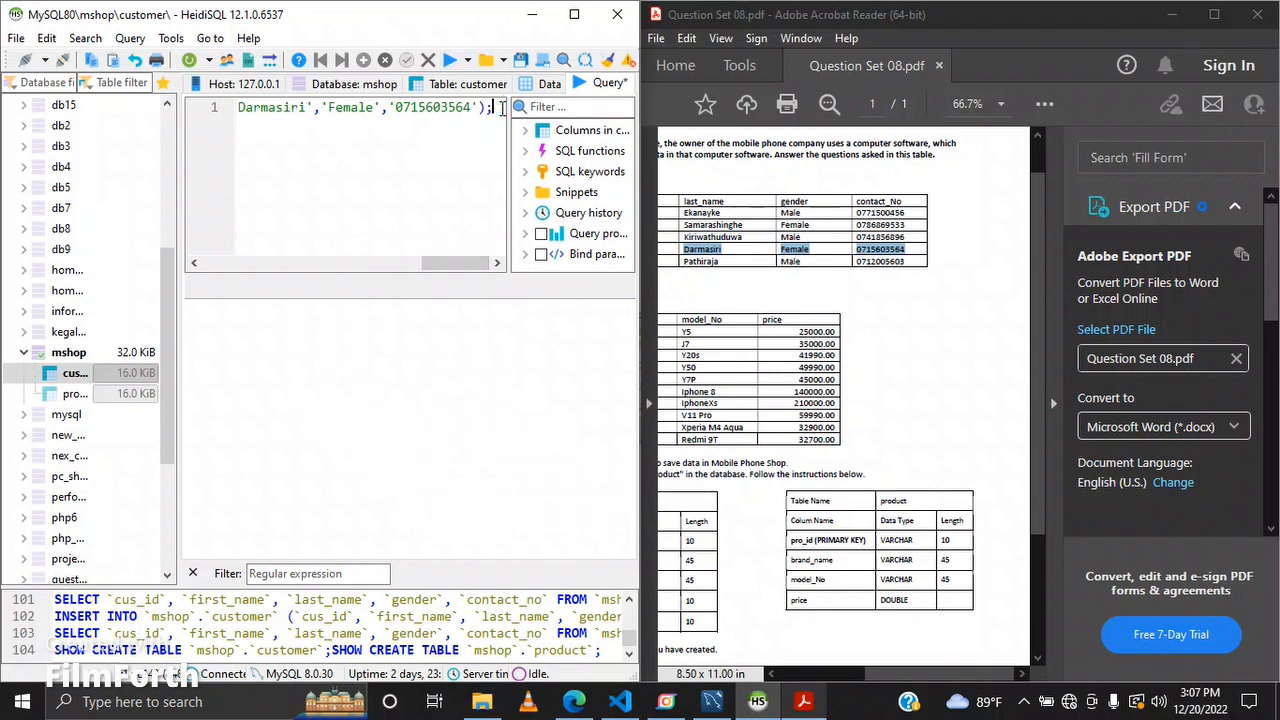
# Step: Run the INSERT statement and switch to the customer table's data grid
pyautogui.click(449, 60)
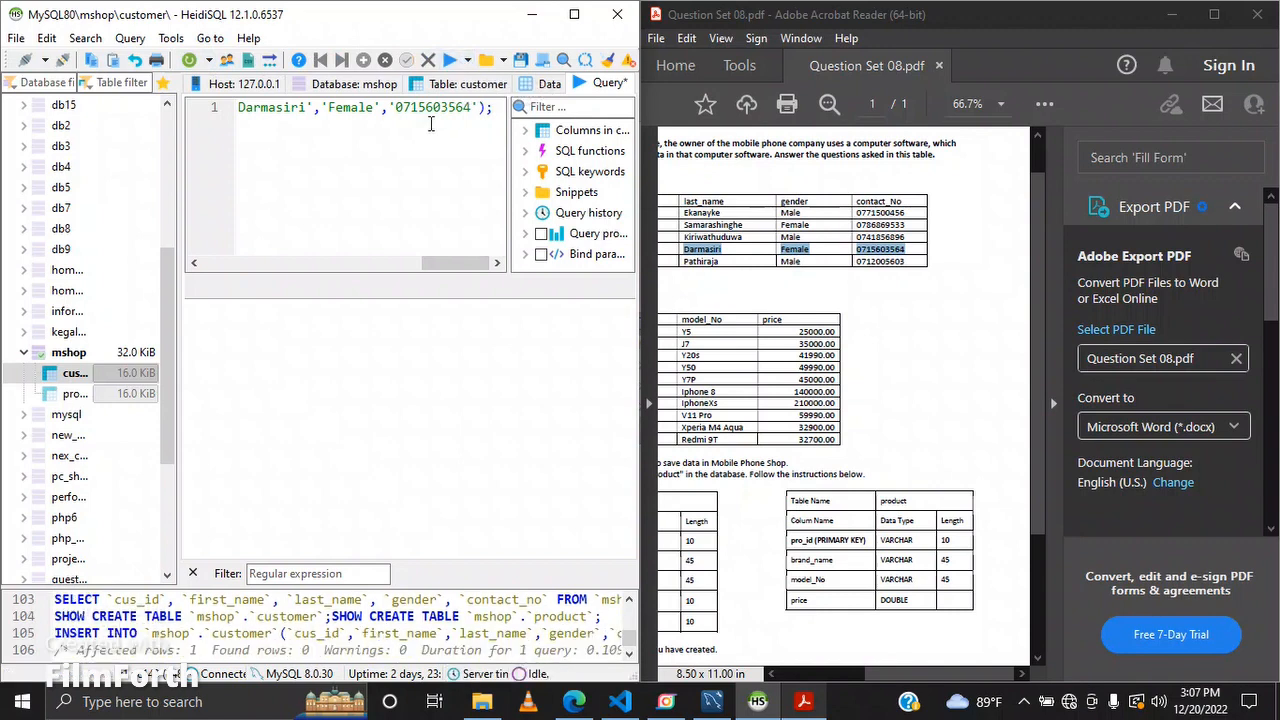
pyautogui.click(525, 84)
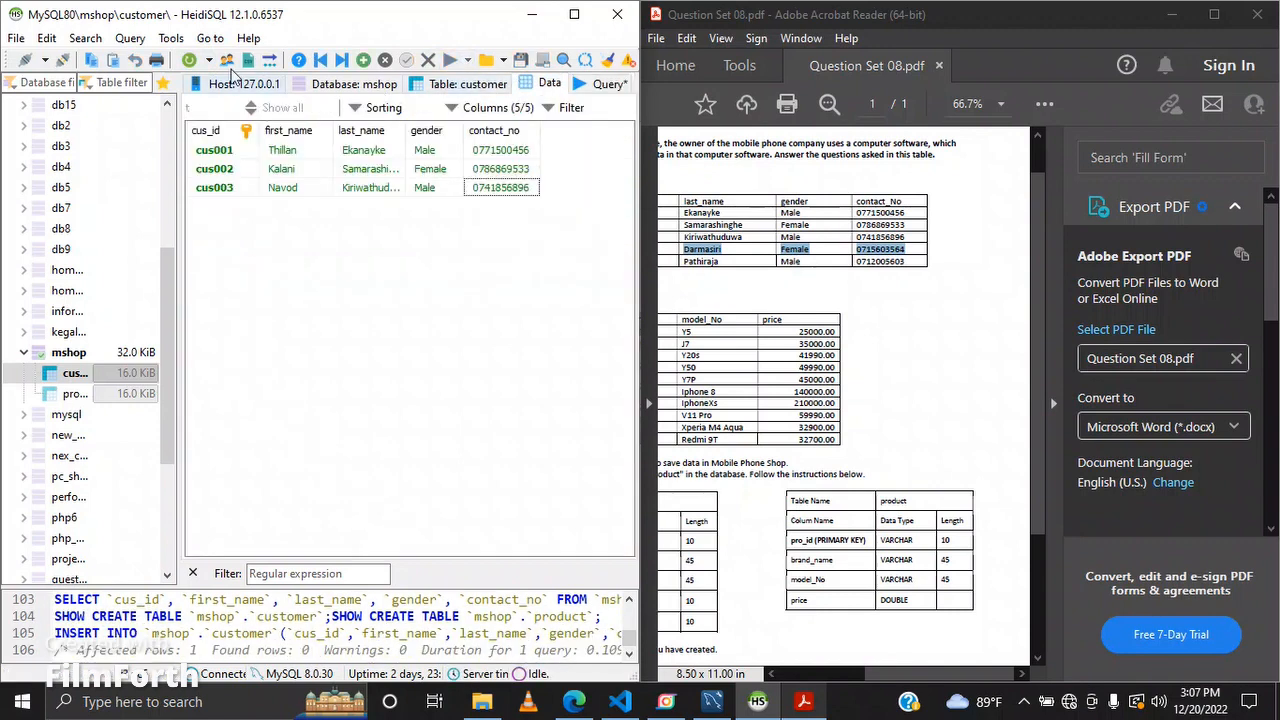
# Step: Refresh the customer data grid, then insert an empty row and delete it again
pyautogui.click(189, 60)
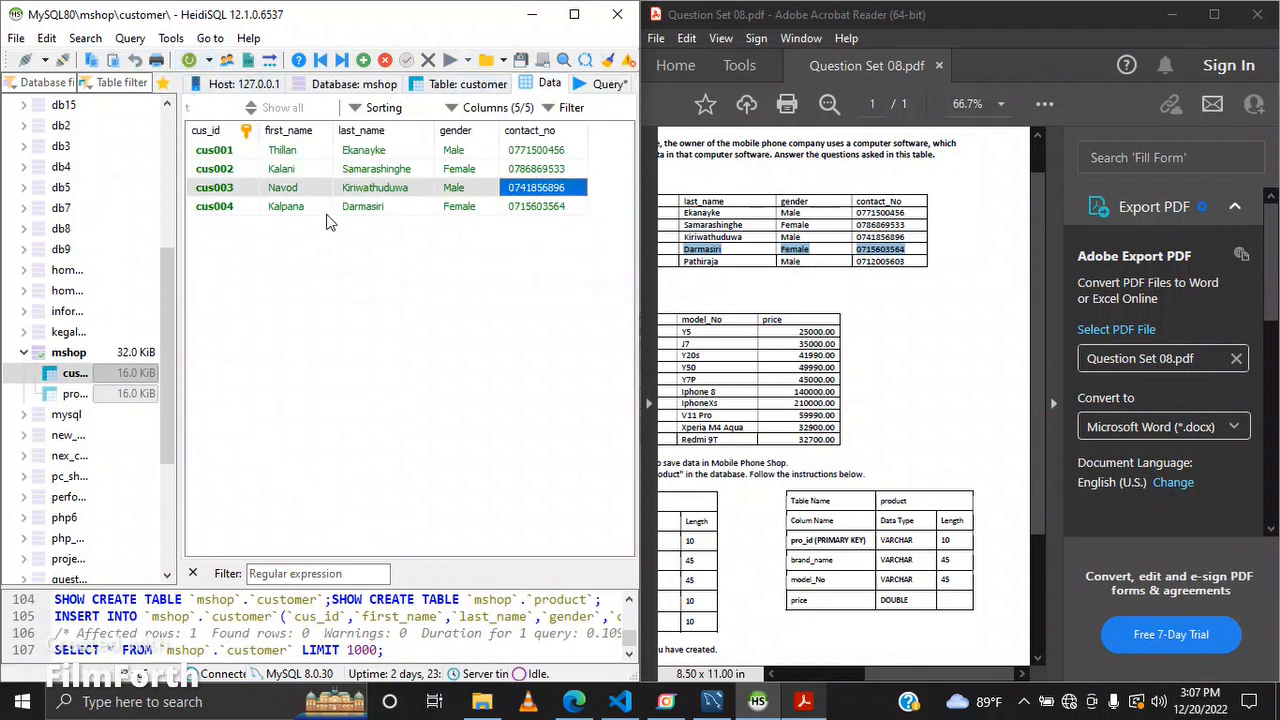
pyautogui.click(365, 62)
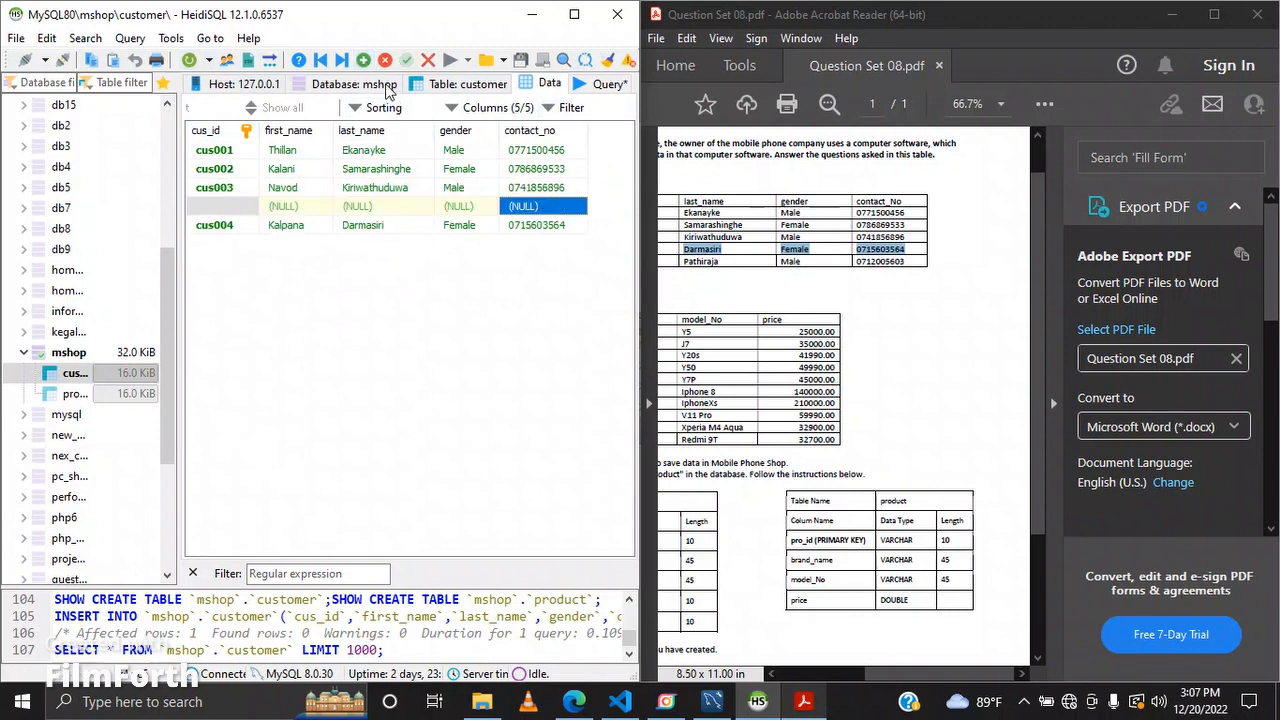
pyautogui.click(385, 60)
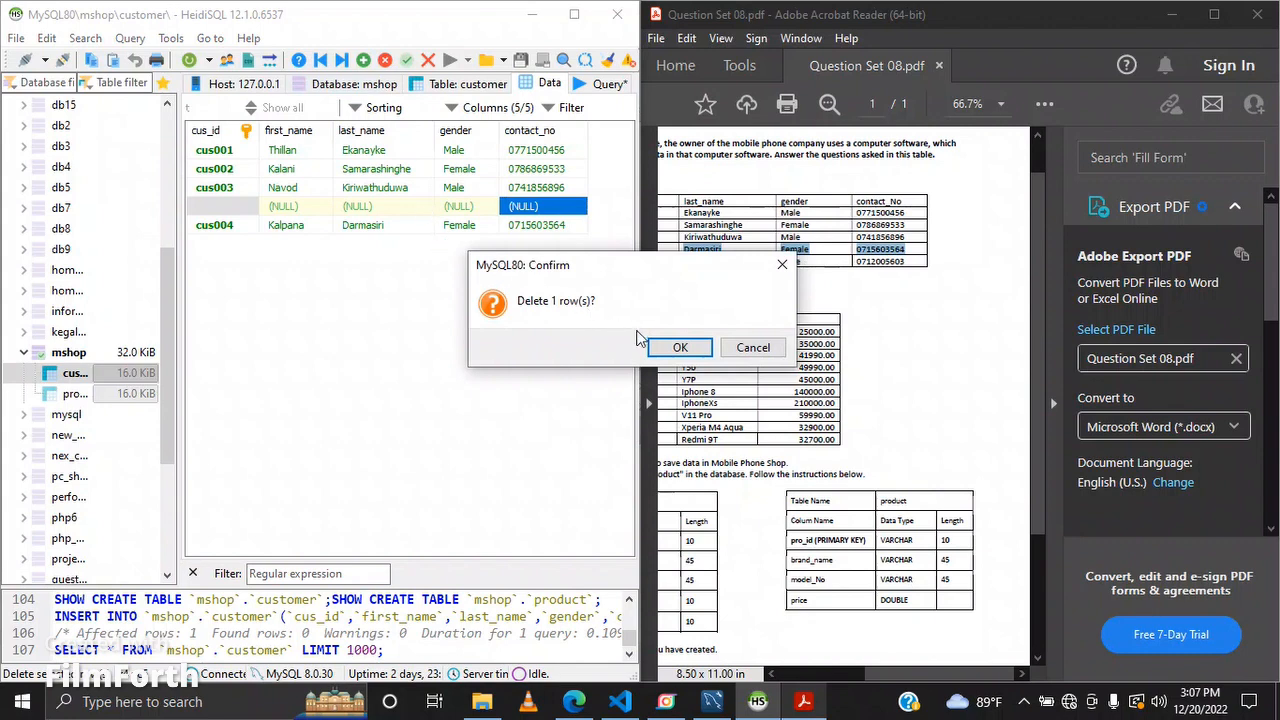
pyautogui.click(678, 347)
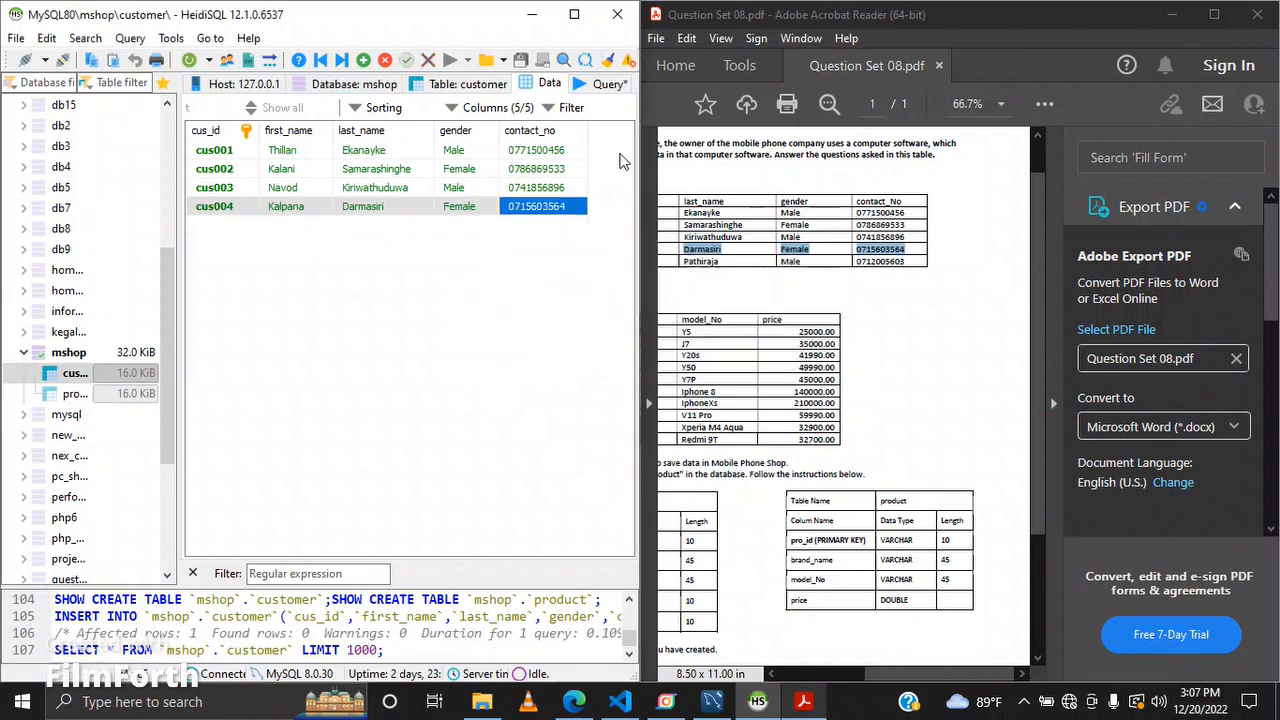
# Step: Replace the statement's values with the fifth customer's row from the PDF, formatted as quoted, comma-separated values
pyautogui.click(603, 83)
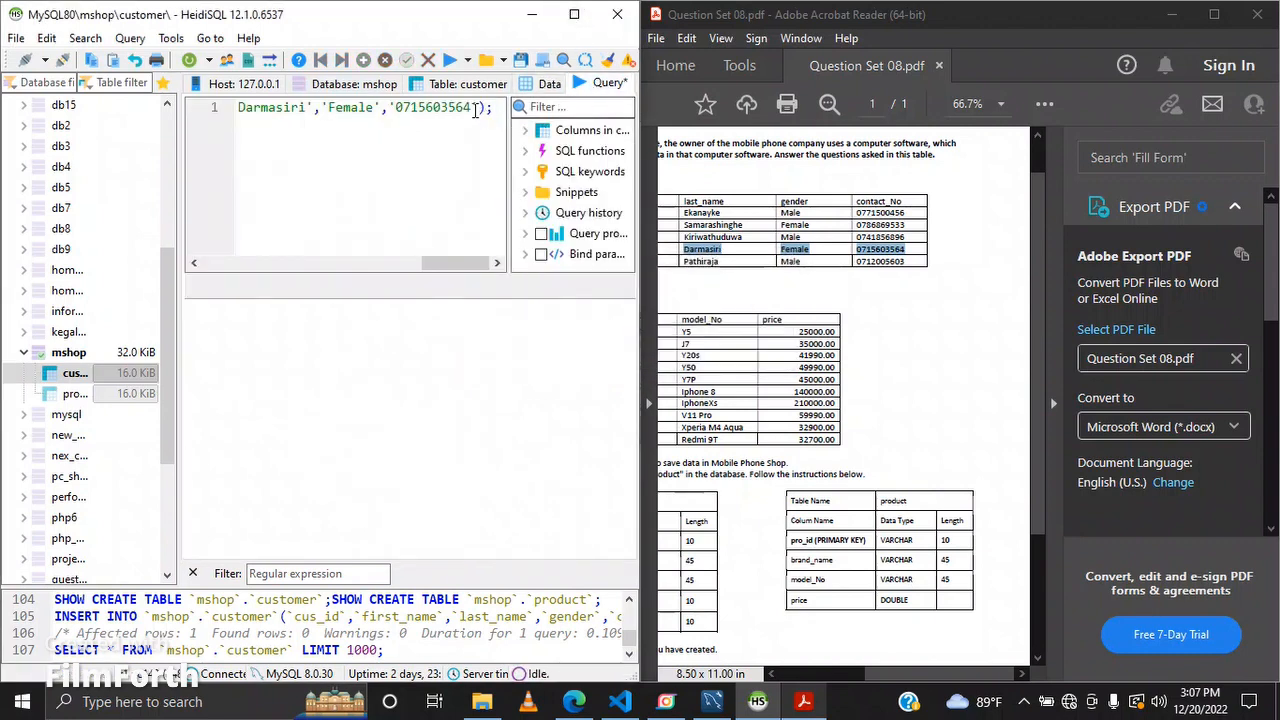
pyautogui.moveTo(473, 108); pyautogui.dragTo(203, 123)
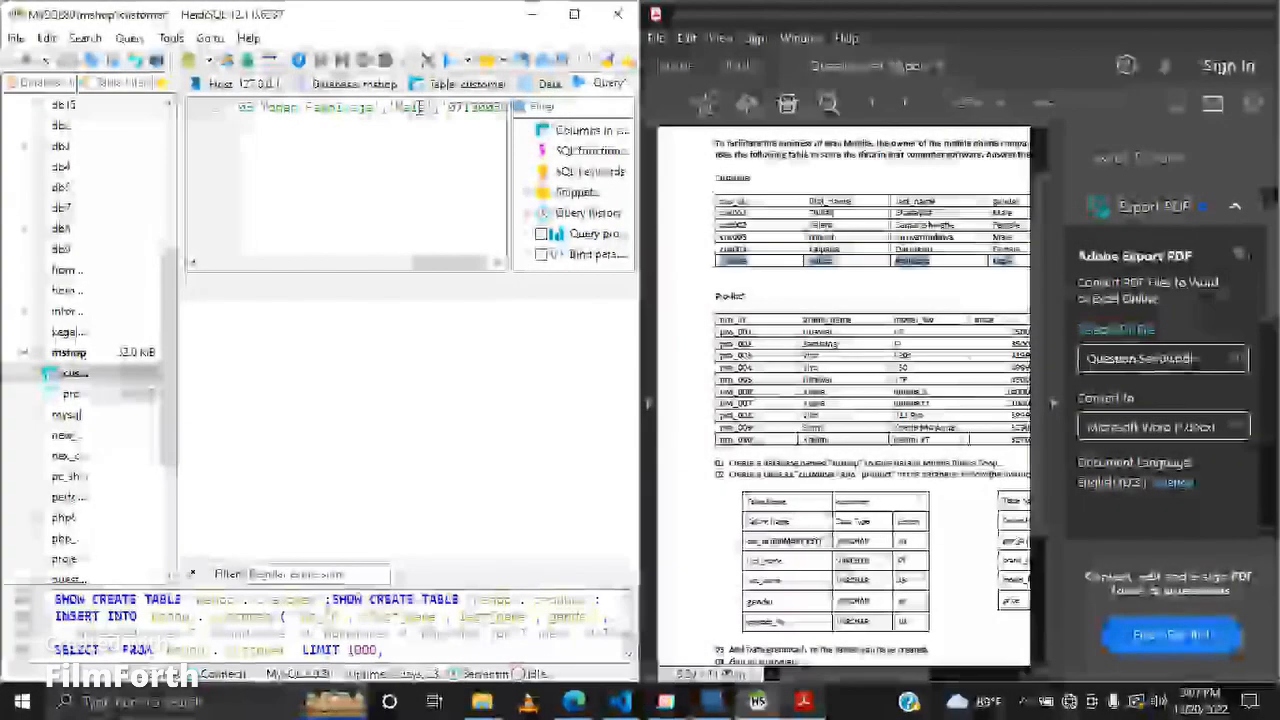
pyautogui.press('BackSpace')
pyautogui.write("','")
pyautogui.press('Left')
pyautogui.press('Left')
pyautogui.press('Left')
pyautogui.press('Left')
pyautogui.press('Left')
pyautogui.press('Left')
pyautogui.press('Left')
pyautogui.press('Left')
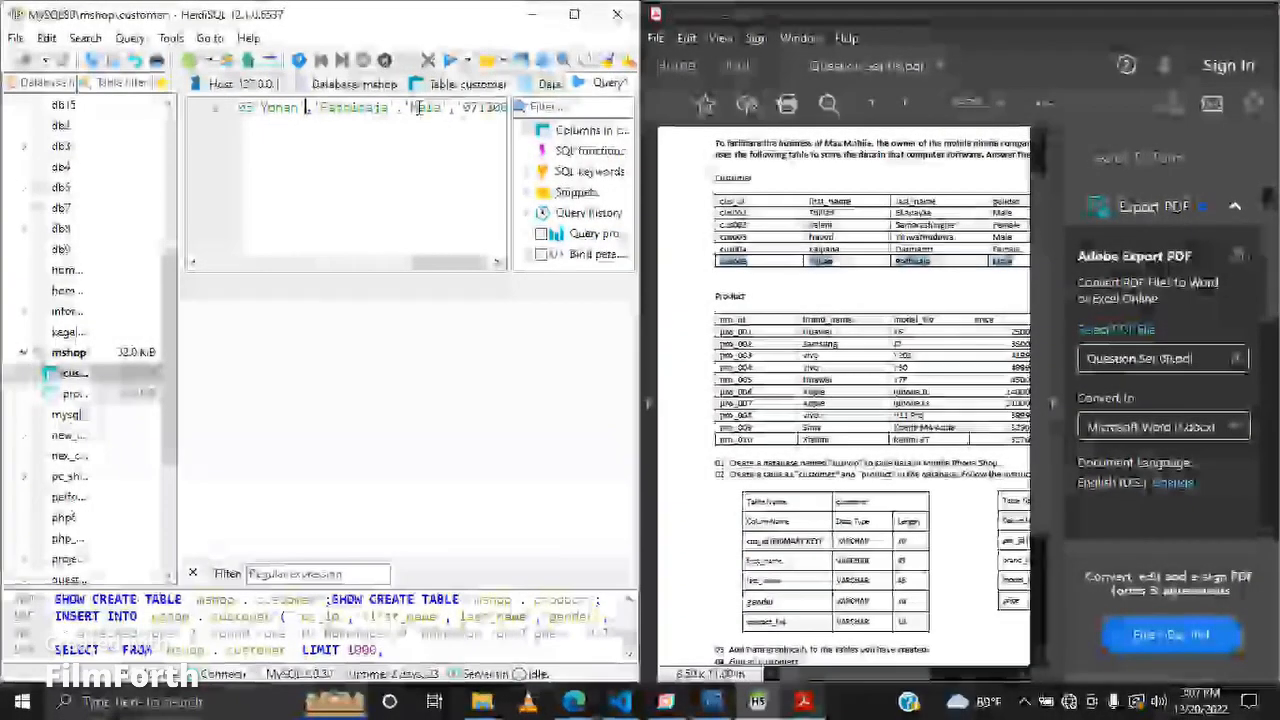
pyautogui.press('BackSpace')
pyautogui.write("','")
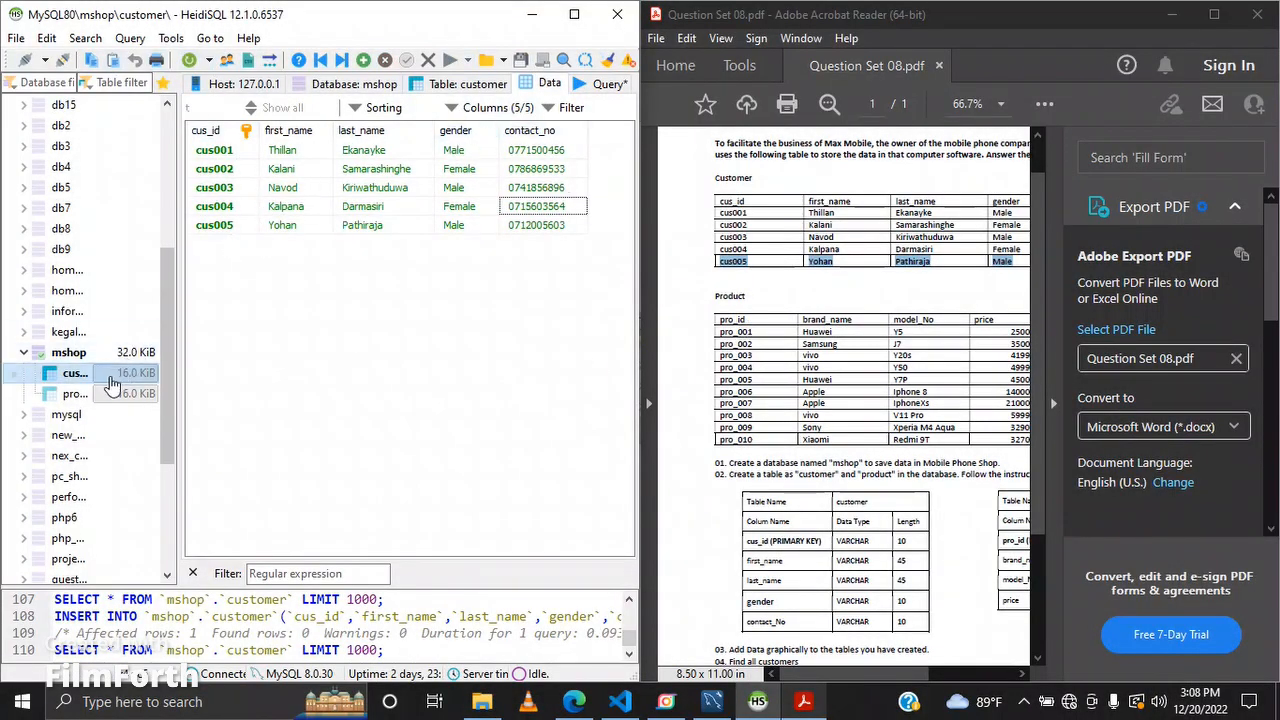
# Step: Open the product table and change the INSERT statement's target table from customer to product
pyautogui.click(74, 397)
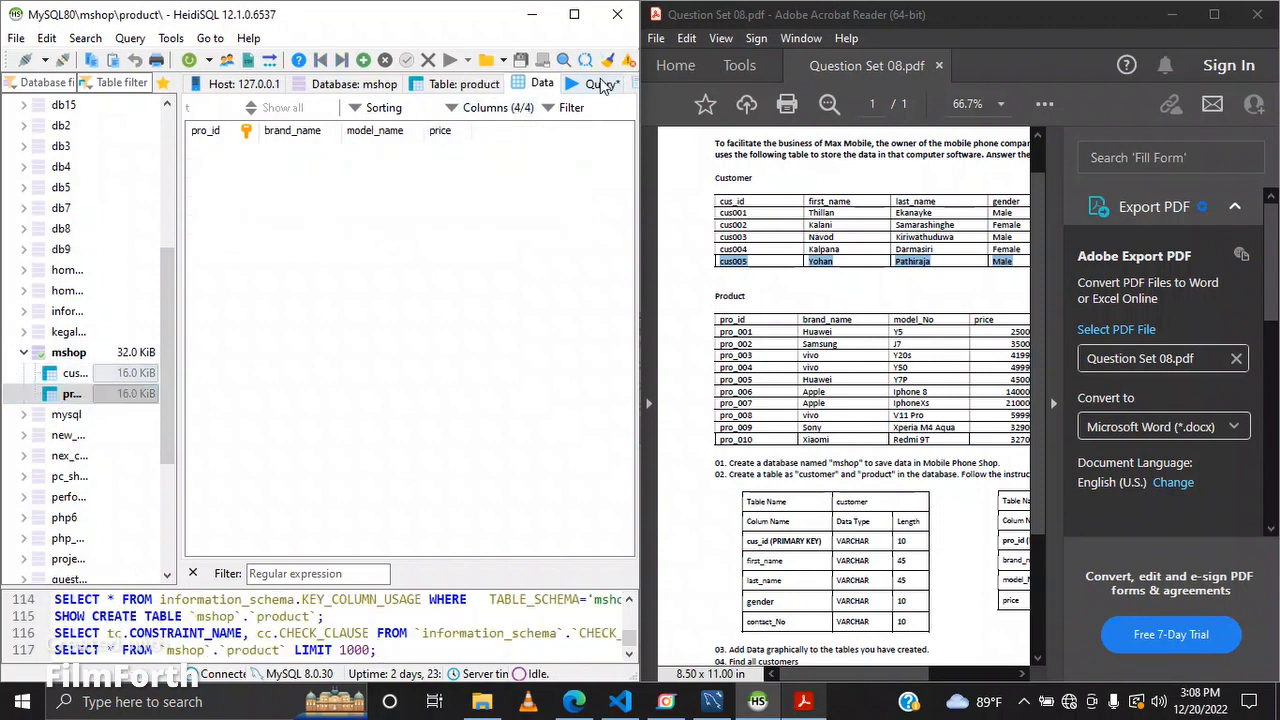
pyautogui.click(603, 84)
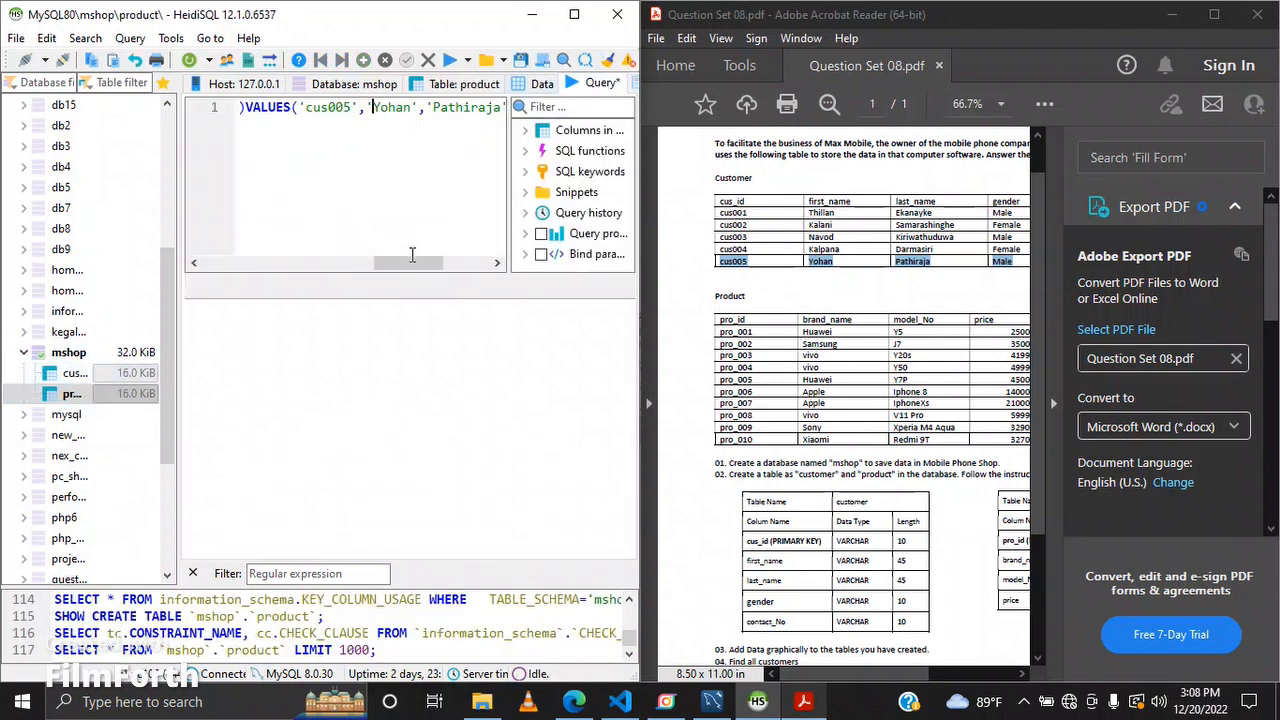
pyautogui.moveTo(408, 263); pyautogui.dragTo(261, 270)
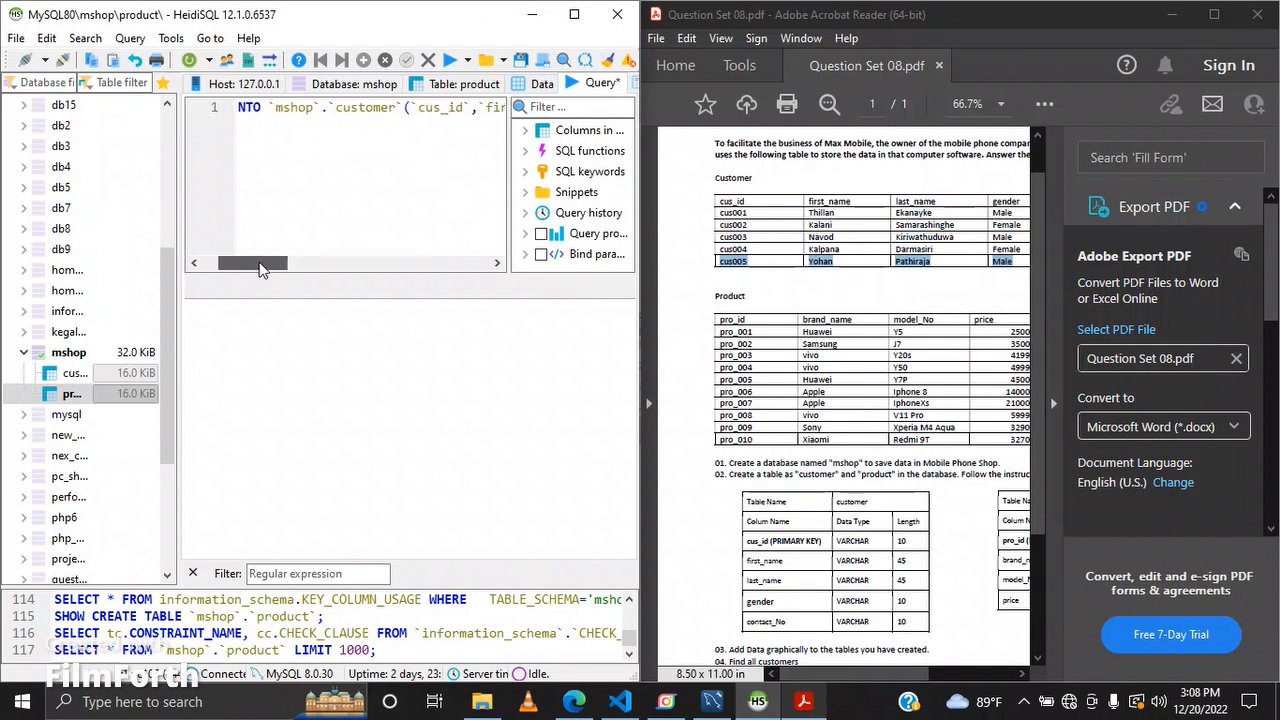
pyautogui.click(400, 107)
pyautogui.press('BackSpace')
pyautogui.press('BackSpace')
pyautogui.press('BackSpace')
pyautogui.press('BackSpace')
pyautogui.press('BackSpace')
pyautogui.press('BackSpace')
pyautogui.press('BackSpace')
pyautogui.press('BackSpace')
pyautogui.press('BackSpace')
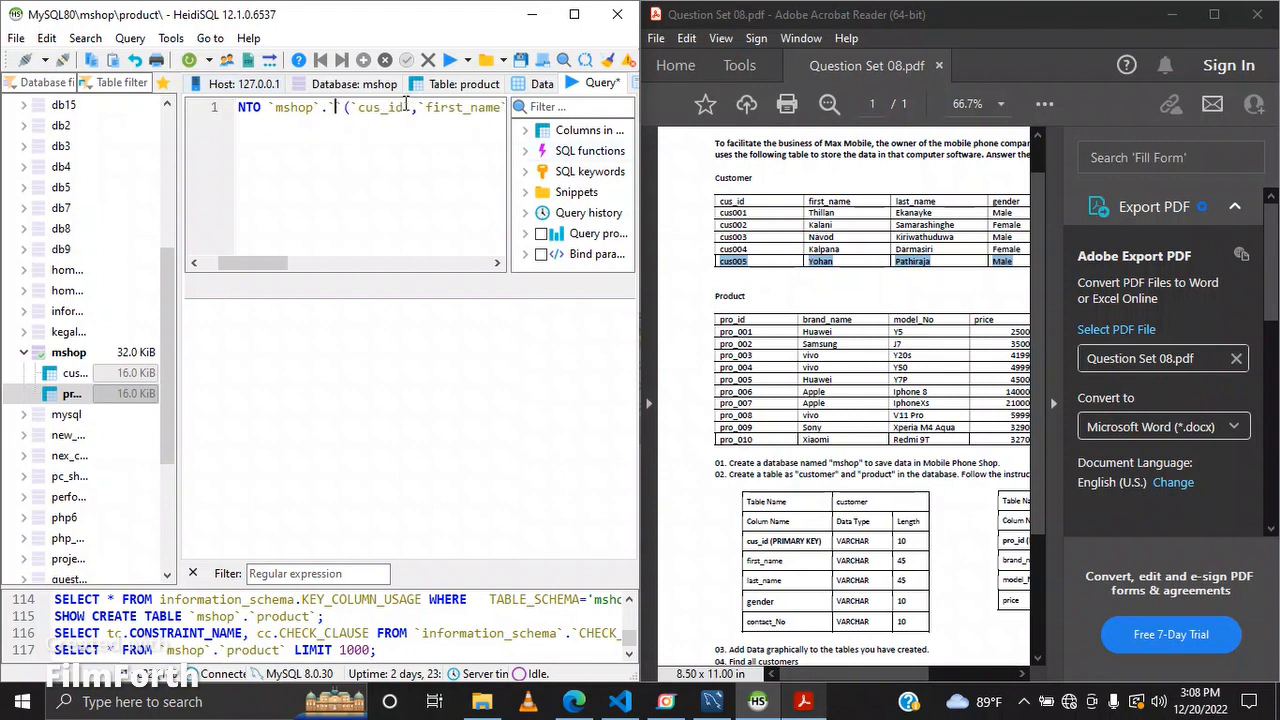
pyautogui.write('product`')
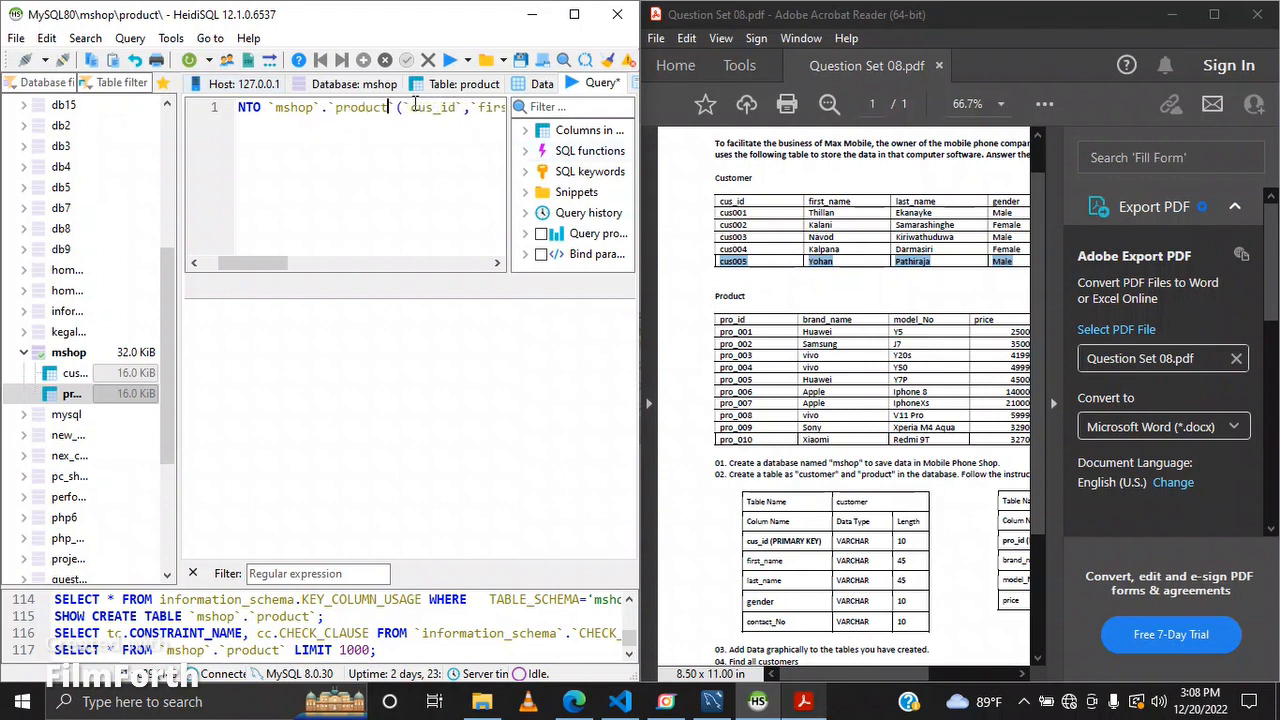
# Step: Rename the first three columns in the column list to pro_id, brand_name and model_name
pyautogui.moveTo(283, 271); pyautogui.dragTo(321, 270)
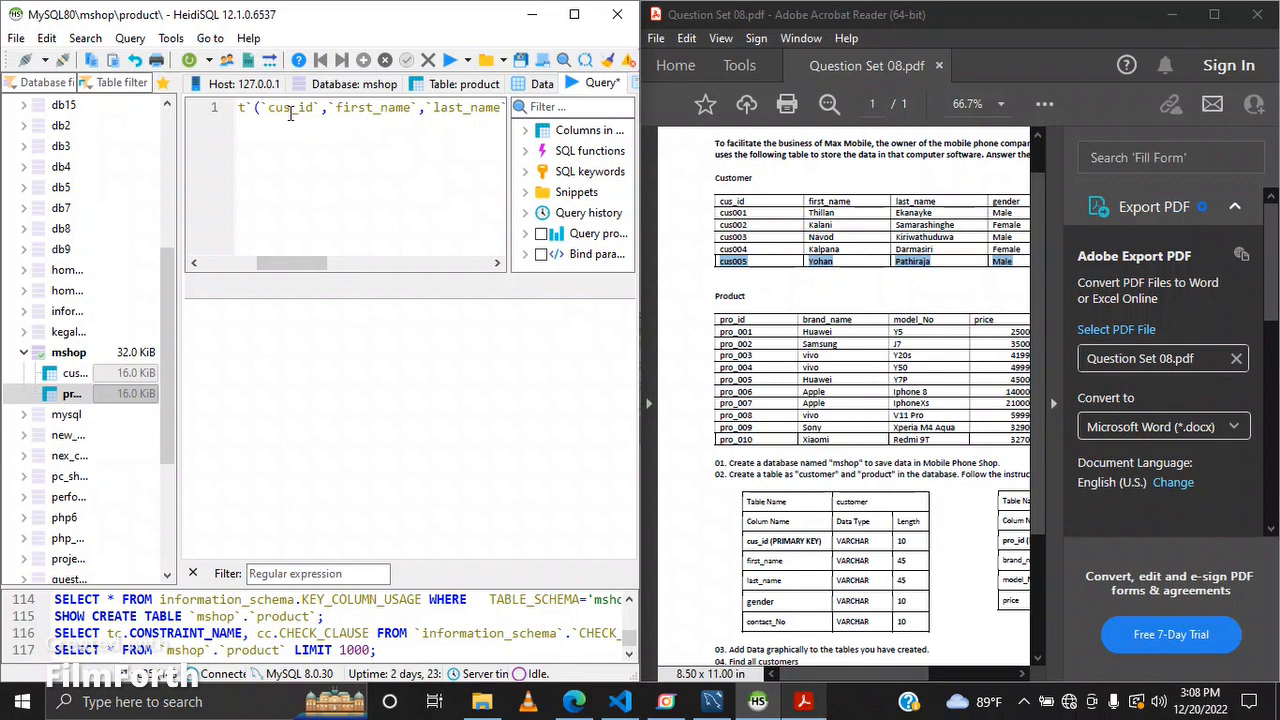
pyautogui.click(290, 112)
pyautogui.press('BackSpace')
pyautogui.press('BackSpace')
pyautogui.press('BackSpace')
pyautogui.write('pro')
pyautogui.press('Right')
pyautogui.press('Right')
pyautogui.press('Right')
pyautogui.press('Right')
pyautogui.press('Left')
pyautogui.press('Left')
pyautogui.press('BackSpace')
pyautogui.press('BackSpace')
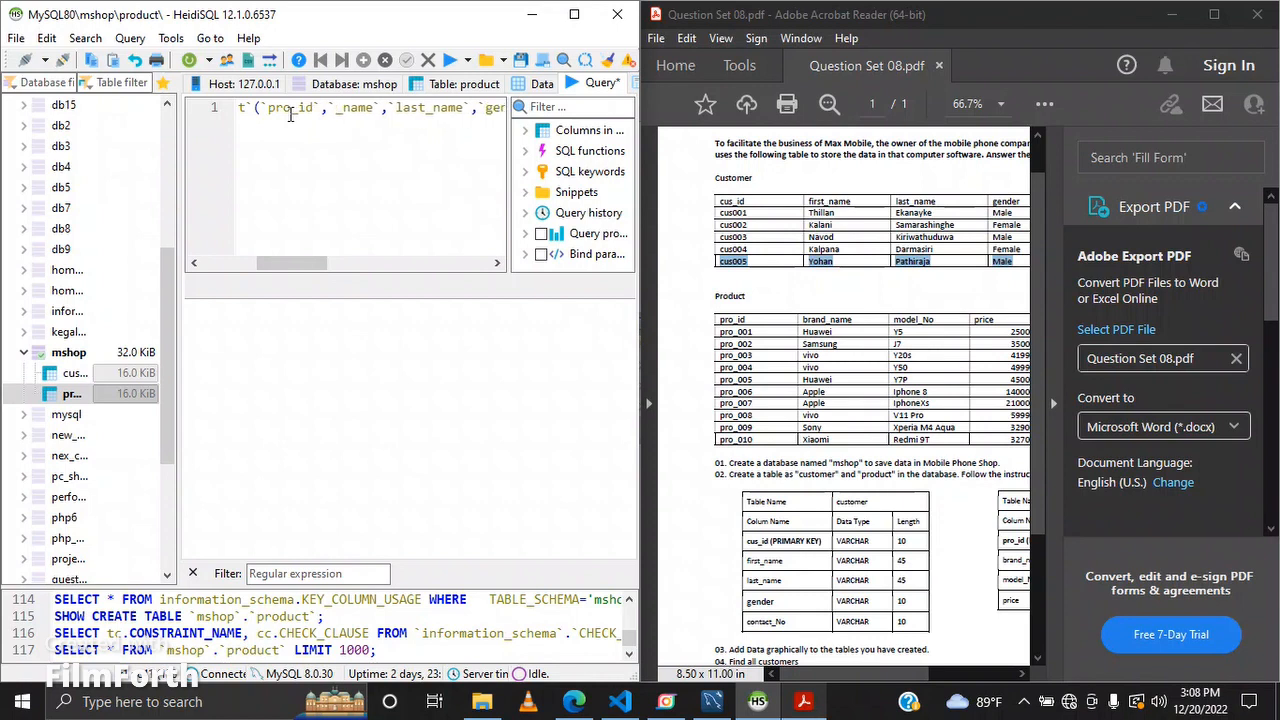
pyautogui.write('brand')
pyautogui.press('Right')
pyautogui.press('Right')
pyautogui.press('Right')
pyautogui.press('Right')
pyautogui.press('Right')
pyautogui.press('Right')
pyautogui.press('Right')
pyautogui.press('Right')
pyautogui.press('Right')
pyautogui.press('Right')
pyautogui.press('Right')
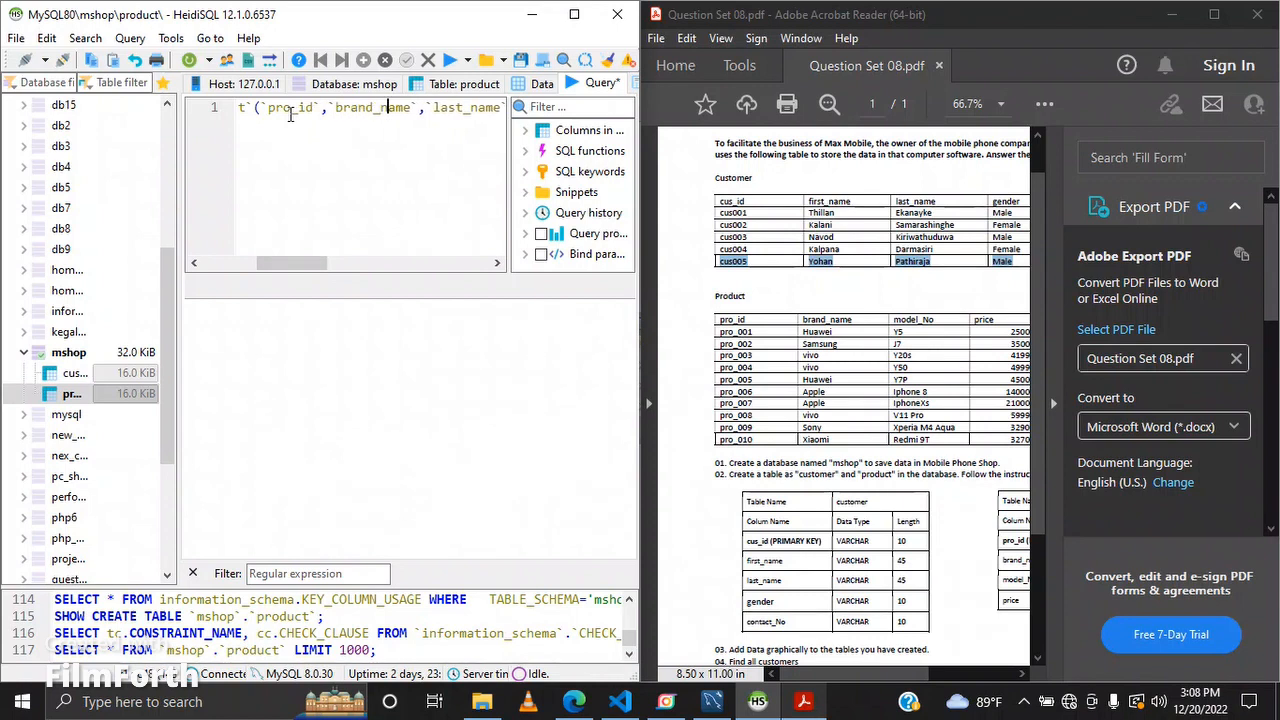
pyautogui.press('BackSpace')
pyautogui.press('BackSpace')
pyautogui.write('model')
# Step: Replace the gender column with price and remove contact_no from the column list
pyautogui.press('Right')
pyautogui.press('Right')
pyautogui.press('Right')
pyautogui.press('Right')
pyautogui.press('Right')
pyautogui.press('Right')
pyautogui.press('Right')
pyautogui.press('Right')
pyautogui.press('Right')
pyautogui.press('Right')
pyautogui.press('Right')
pyautogui.press('Right')
pyautogui.press('Right')
pyautogui.press('Right')
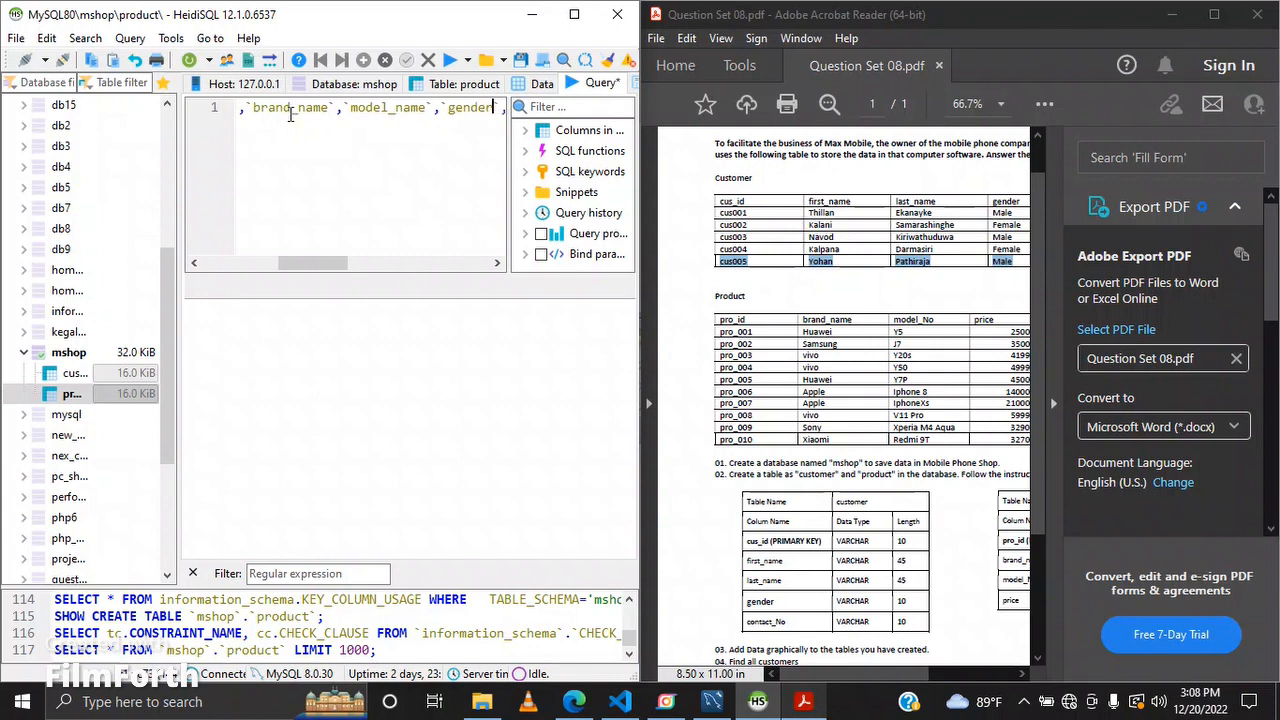
pyautogui.press('Right')
pyautogui.press('Right')
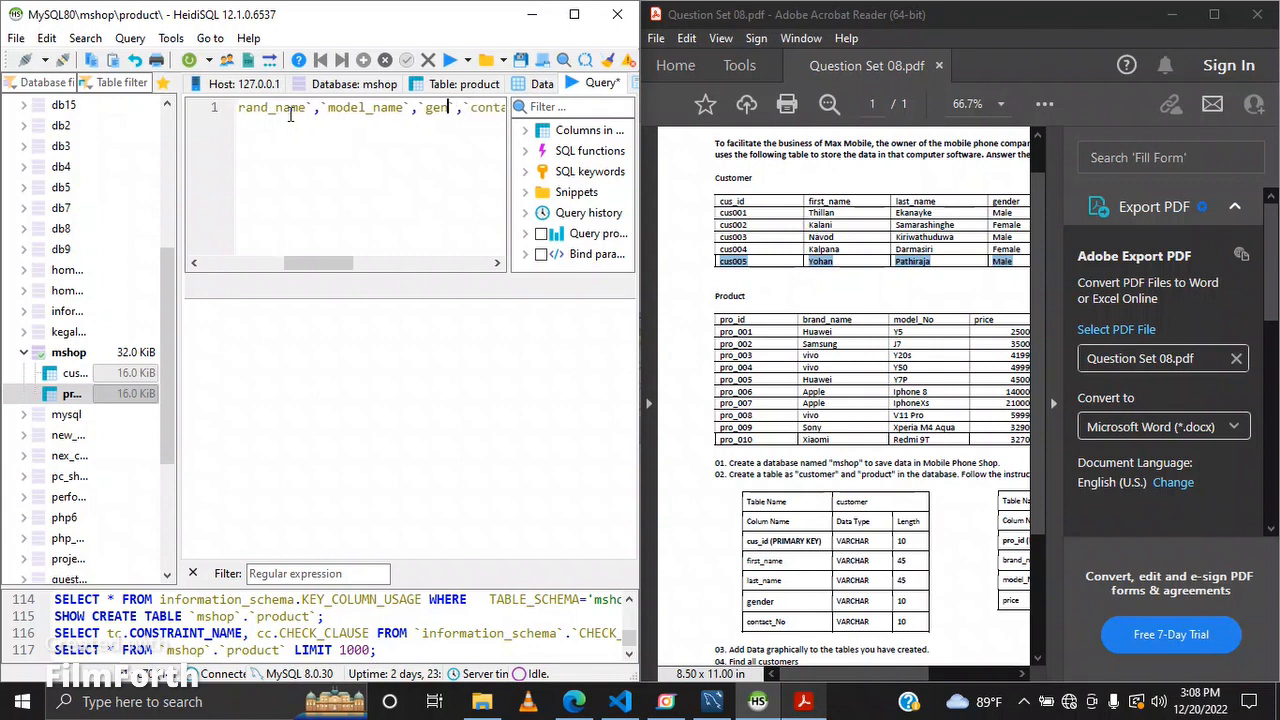
pyautogui.press('BackSpace')
pyautogui.press('BackSpace')
pyautogui.press('BackSpace')
pyautogui.write('price')
pyautogui.press('Right')
pyautogui.press('Right')
pyautogui.press('Right')
pyautogui.press('Right')
pyautogui.press('Right')
pyautogui.press('Right')
pyautogui.press('Right')
pyautogui.press('Right')
pyautogui.press('Right')
pyautogui.press('Right')
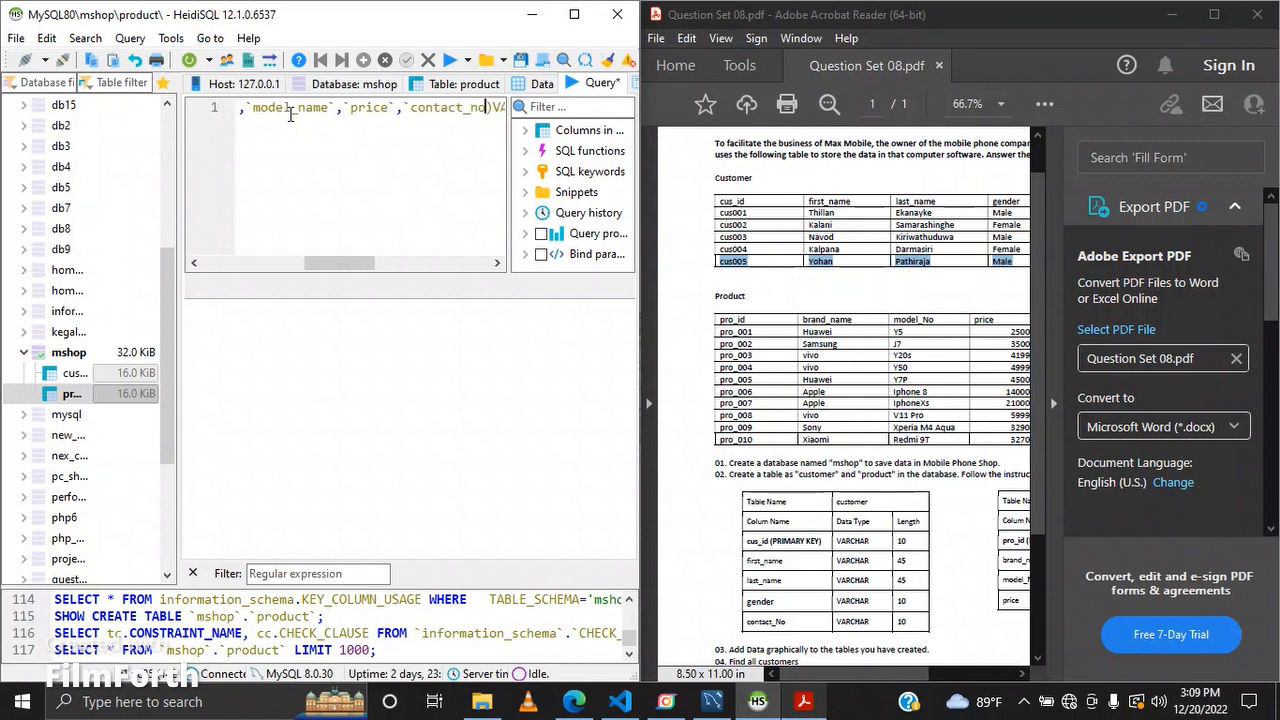
pyautogui.press('BackSpace')
pyautogui.press('BackSpace')
pyautogui.press('BackSpace')
pyautogui.press('BackSpace')
pyautogui.press('BackSpace')
pyautogui.press('BackSpace')
pyautogui.press('BackSpace')
pyautogui.press('BackSpace')
pyautogui.press('BackSpace')
pyautogui.press('BackSpace')
pyautogui.press('BackSpace')
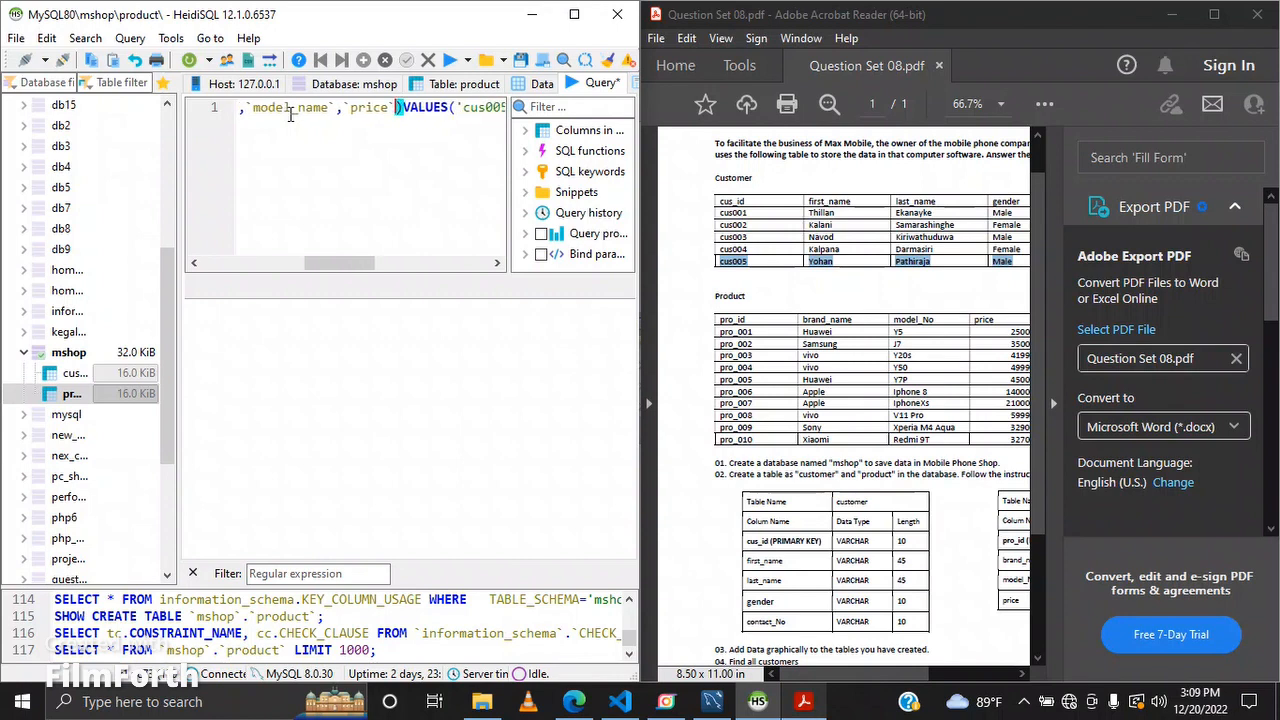
# Step: Clear the old customer values from the VALUES clause, leaving empty quotes
pyautogui.press('Right')
pyautogui.press('Right')
pyautogui.press('Right')
pyautogui.press('Right')
pyautogui.press('Right')
pyautogui.press('Right')
pyautogui.press('Right')
pyautogui.press('Right')
pyautogui.press('Right')
pyautogui.press('Right')
pyautogui.press('Right')
pyautogui.press('Right')
pyautogui.press('Right')
pyautogui.press('Right')
pyautogui.press('Right')
pyautogui.press('Right')
pyautogui.press('Right')
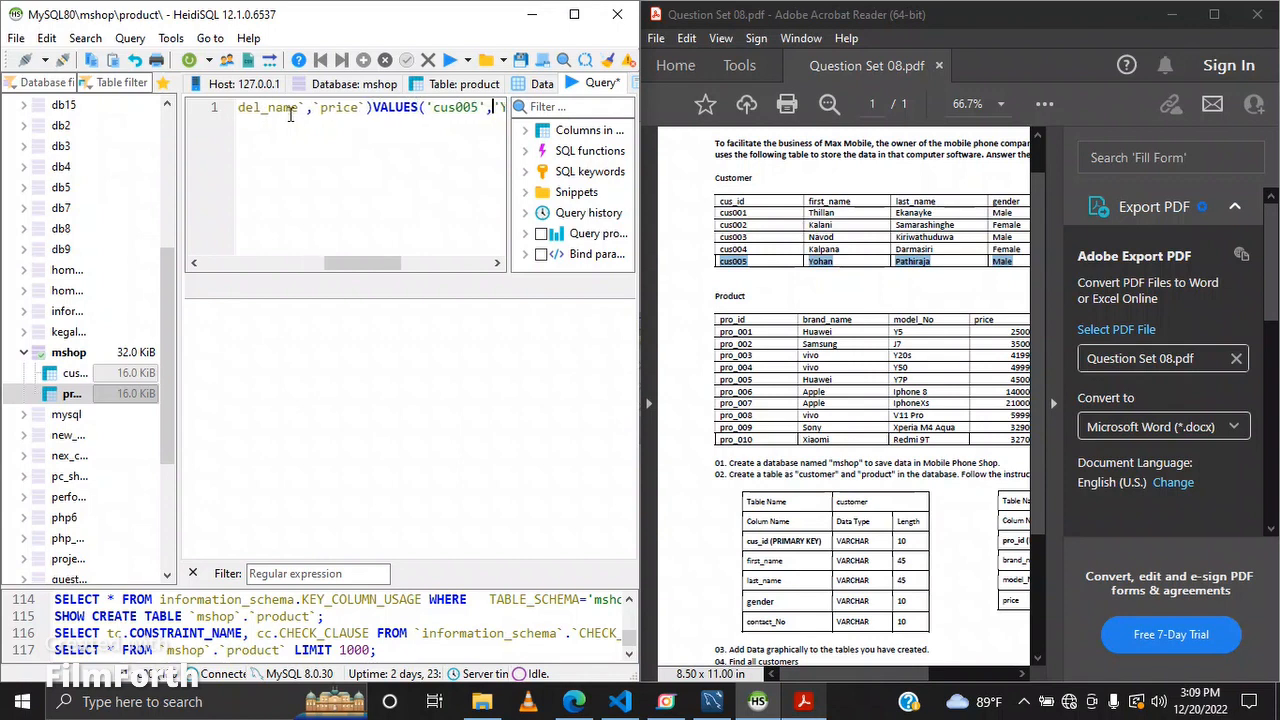
pyautogui.moveTo(339, 264); pyautogui.dragTo(378, 266)
pyautogui.moveTo(305, 108); pyautogui.dragTo(483, 108)
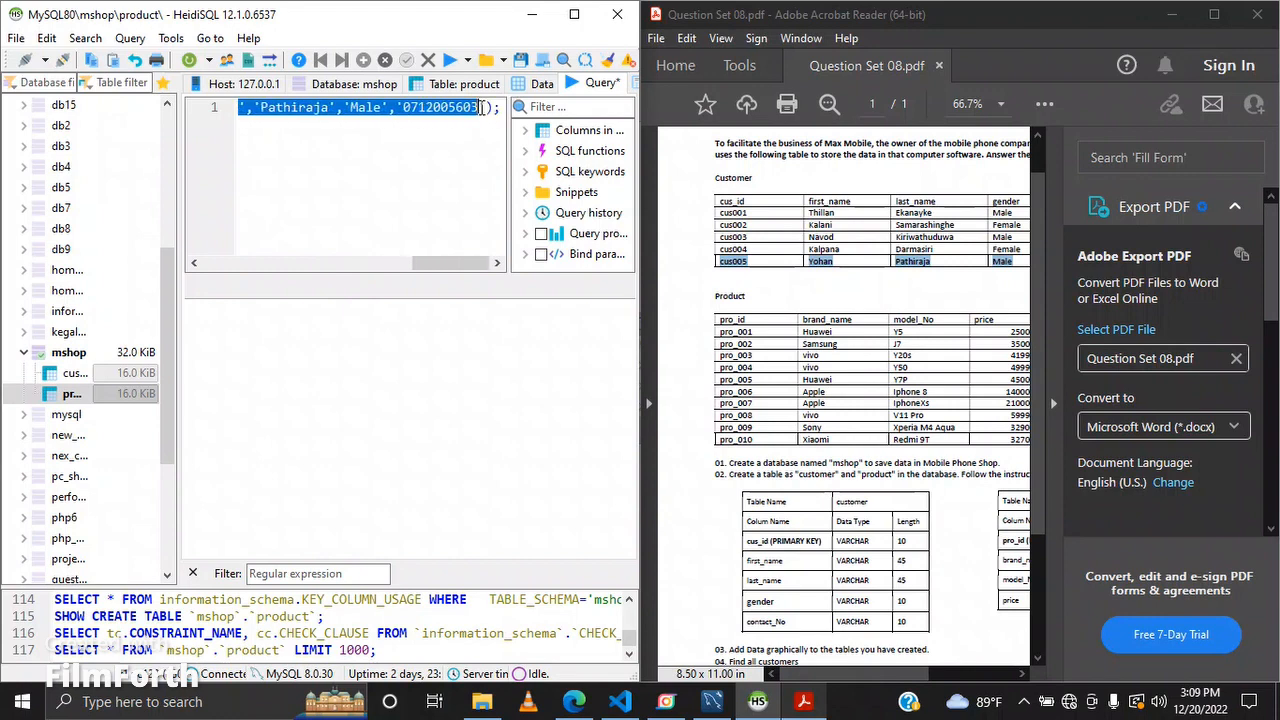
pyautogui.press('BackSpace')
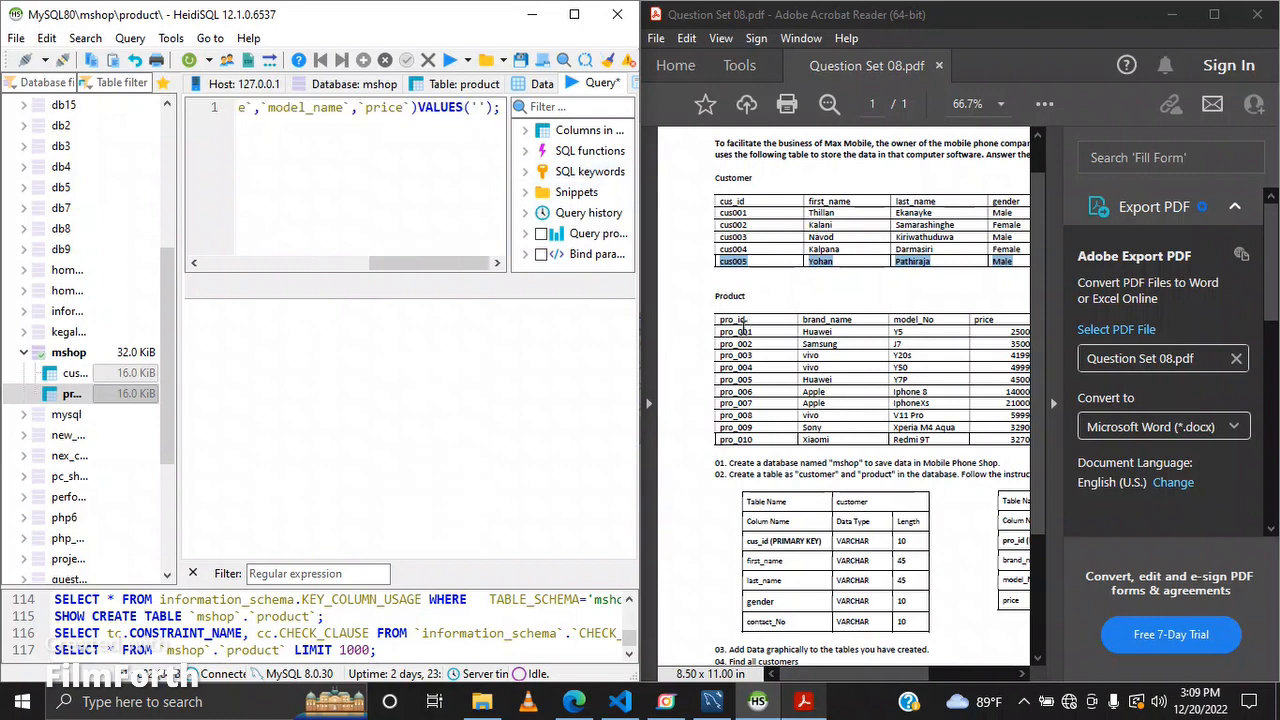
# Step: Copy the first product's row from the PDF table and paste it into the VALUES clause
pyautogui.moveTo(716, 332); pyautogui.dragTo(1024, 330)
pyautogui.hotkey('ctrl', 'c')
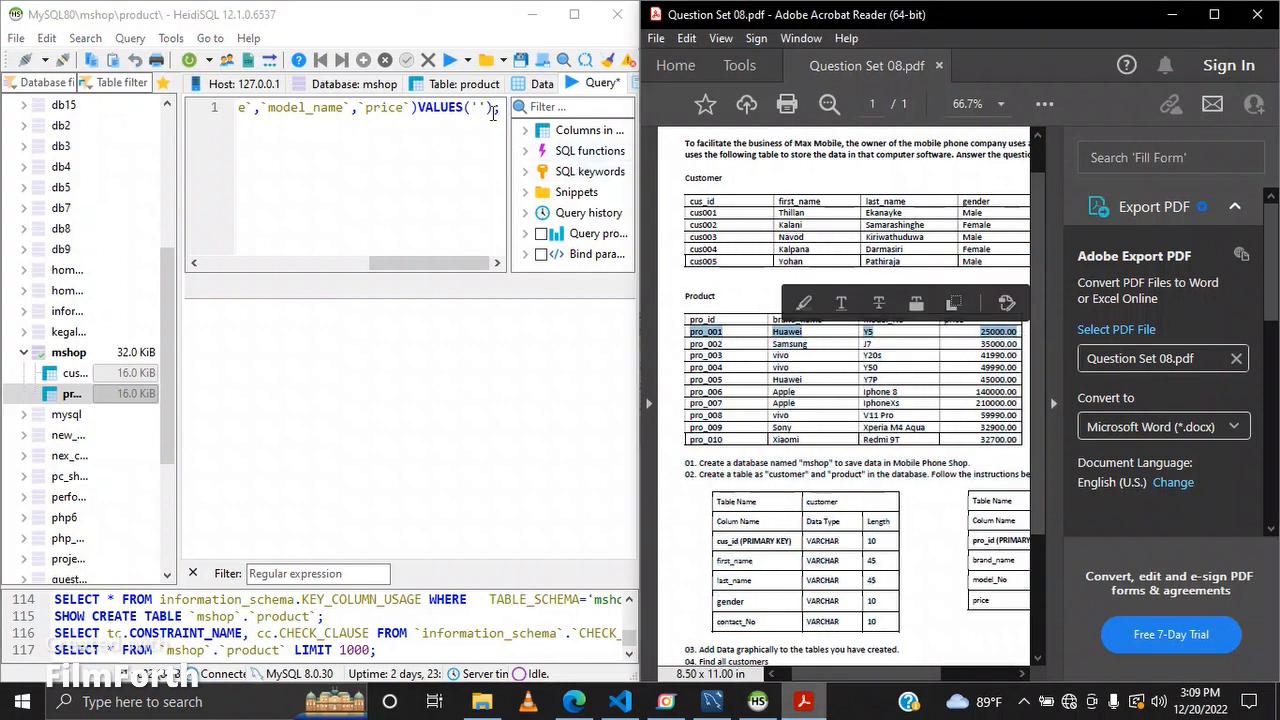
pyautogui.click(478, 104)
pyautogui.hotkey('ctrl', 'v')
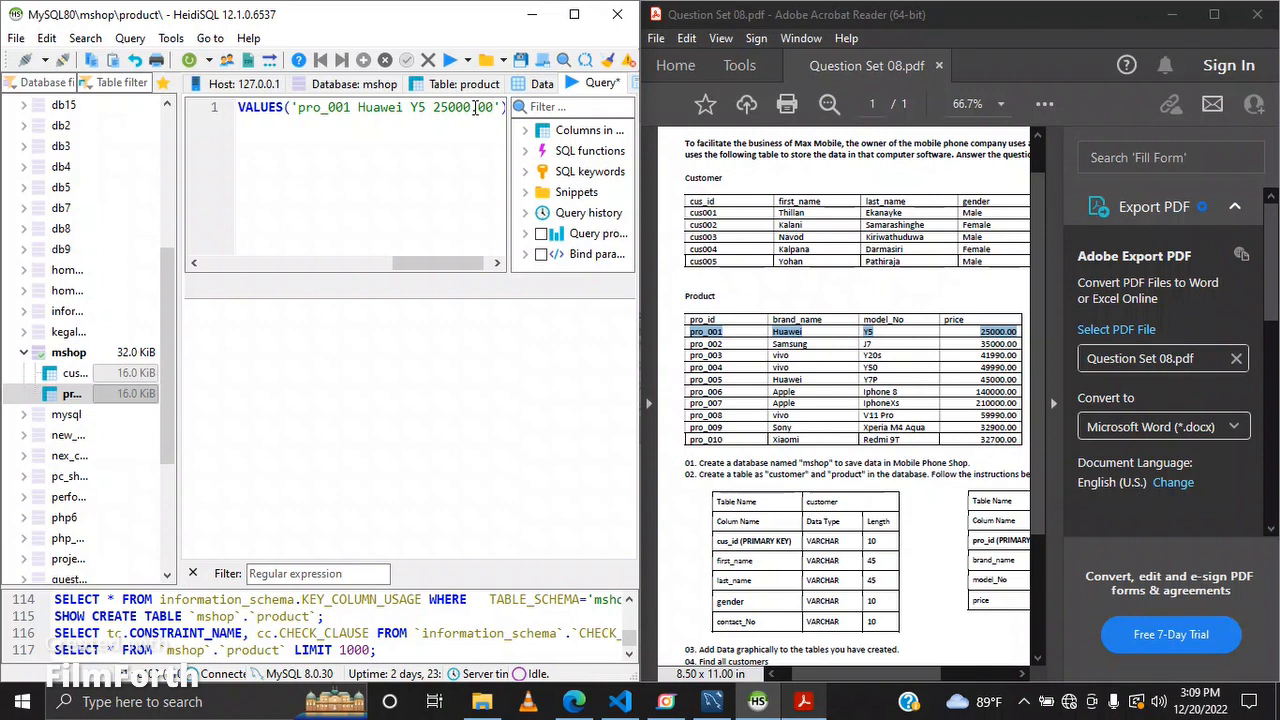
# Step: Format the pasted row as quoted, comma-separated values 'pro_001', 'Huawei', 'Y5' and '25000'
pyautogui.press('BackSpace')
pyautogui.press('BackSpace')
pyautogui.press('BackSpace')
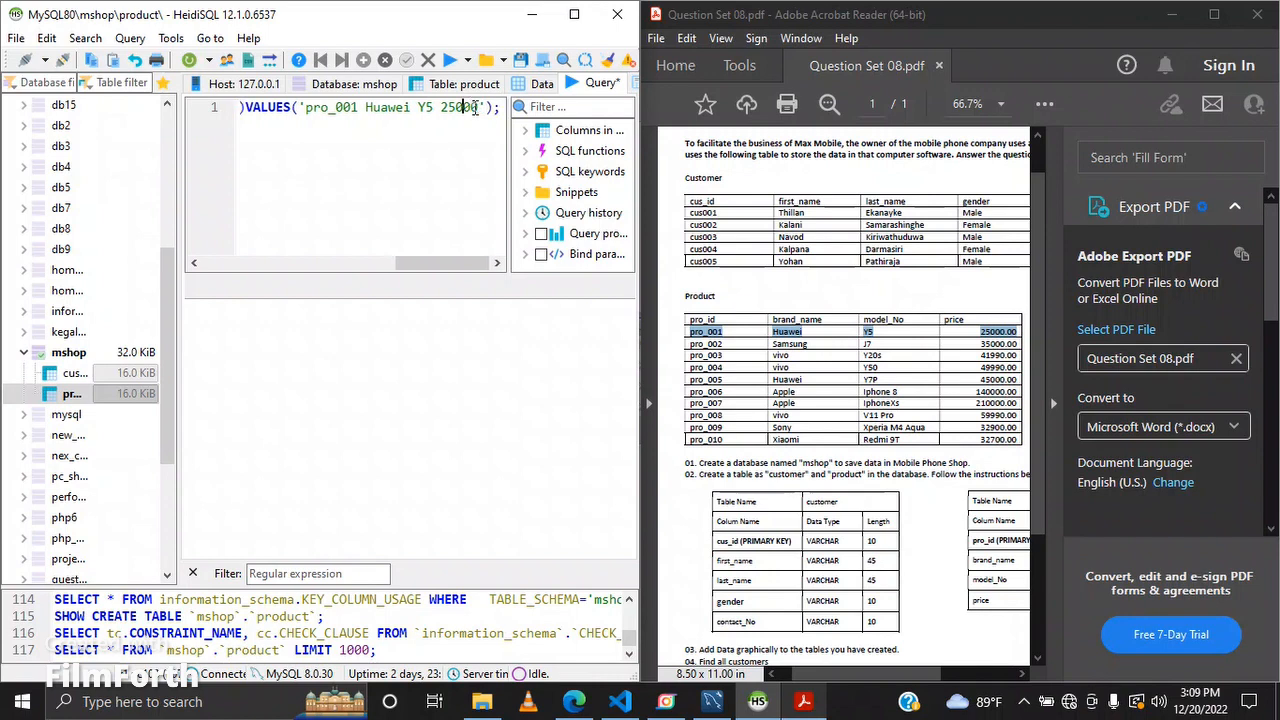
pyautogui.press('Left')
pyautogui.press('BackSpace')
pyautogui.press('Left')
pyautogui.press('Left')
pyautogui.press('BackSpace')
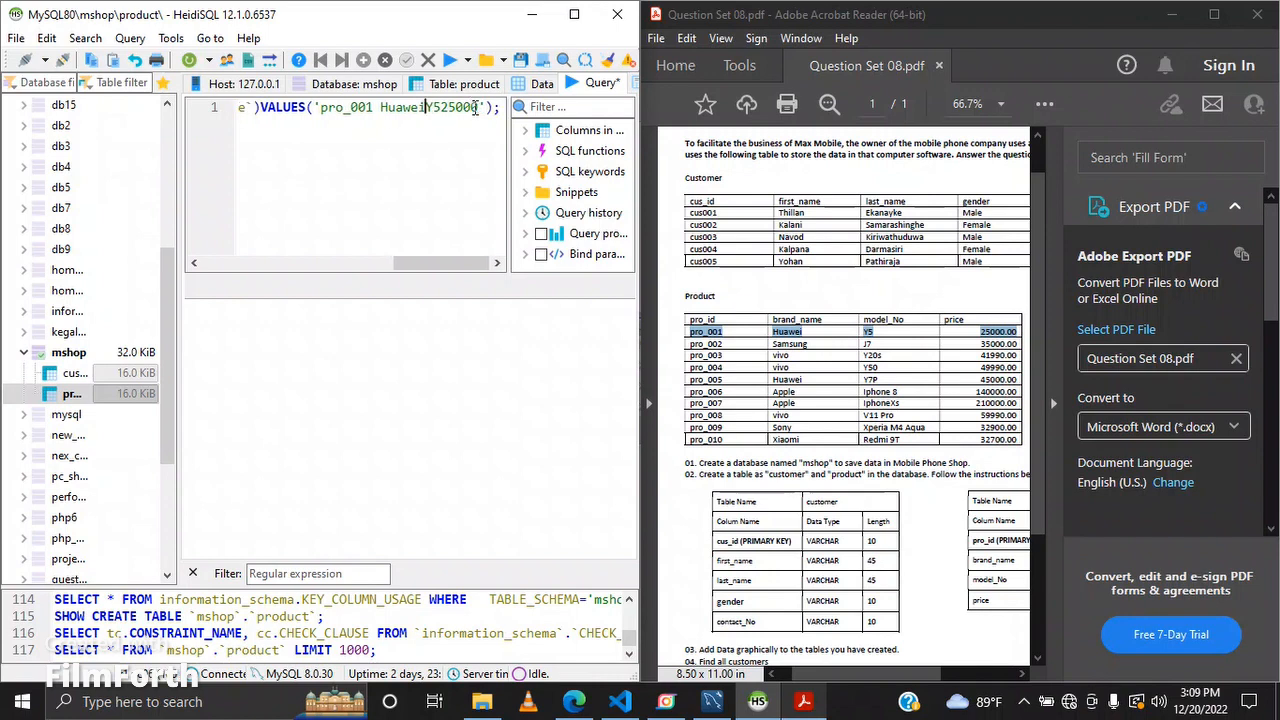
pyautogui.press('Right')
pyautogui.press('Right')
pyautogui.write("','")
pyautogui.press('Left')
pyautogui.press('Left')
pyautogui.press('Left')
pyautogui.press('Left')
pyautogui.write("','")
pyautogui.press('Left')
pyautogui.press('Left')
pyautogui.press('Left')
pyautogui.press('Left')
pyautogui.press('Left')
pyautogui.press('Left')
pyautogui.press('Left')
pyautogui.press('Left')
pyautogui.press('Left')
pyautogui.write("','")
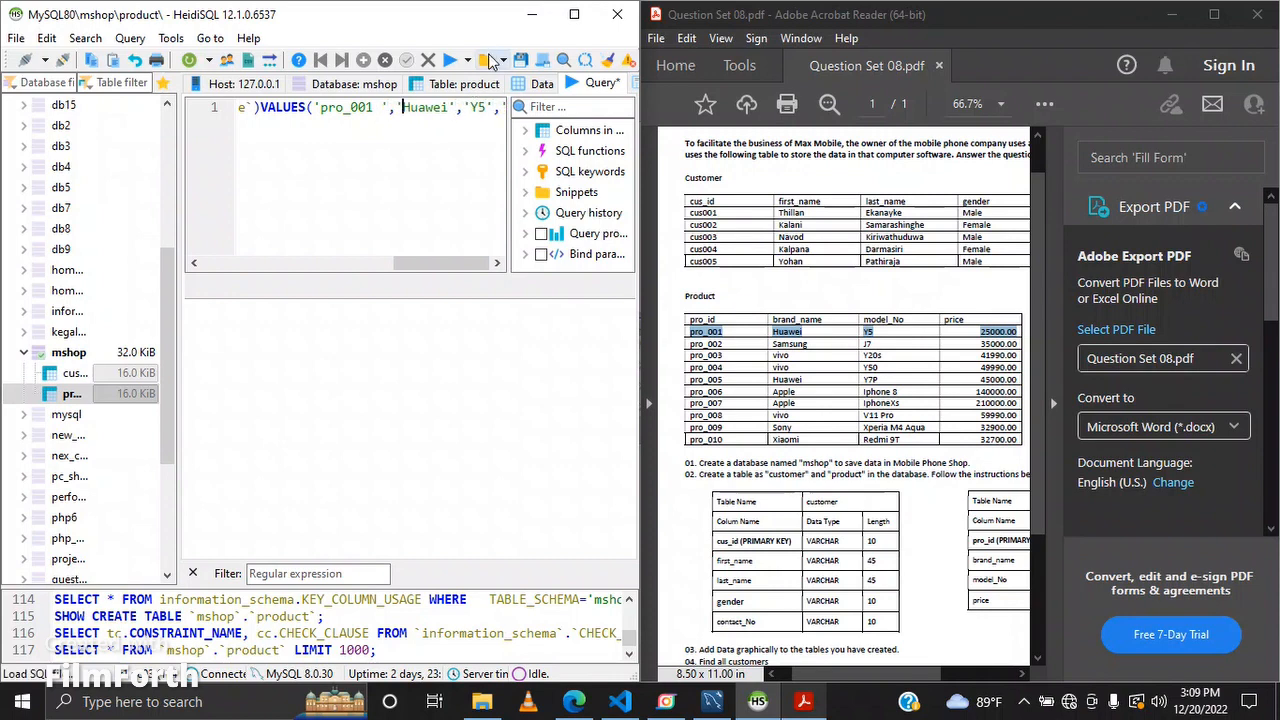
# Step: Run the product INSERT statement and refresh the product table's data grid
pyautogui.click(452, 72)
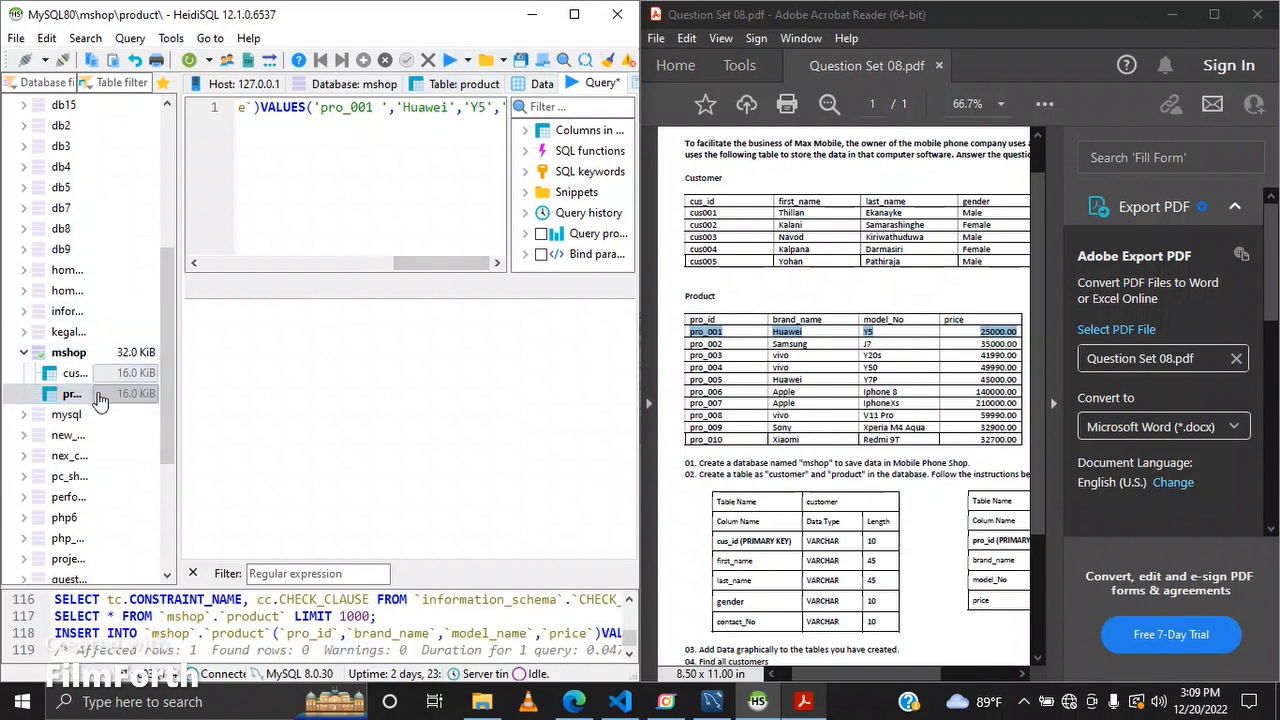
pyautogui.click(545, 84)
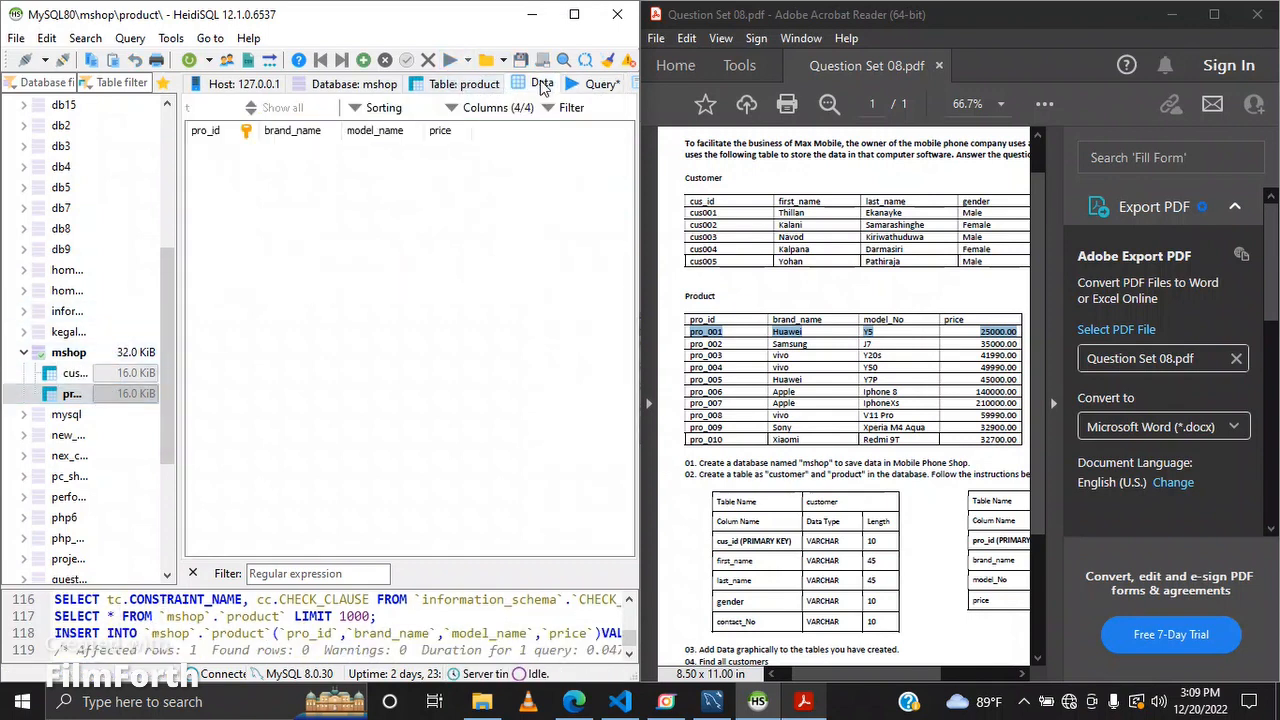
pyautogui.click(189, 60)
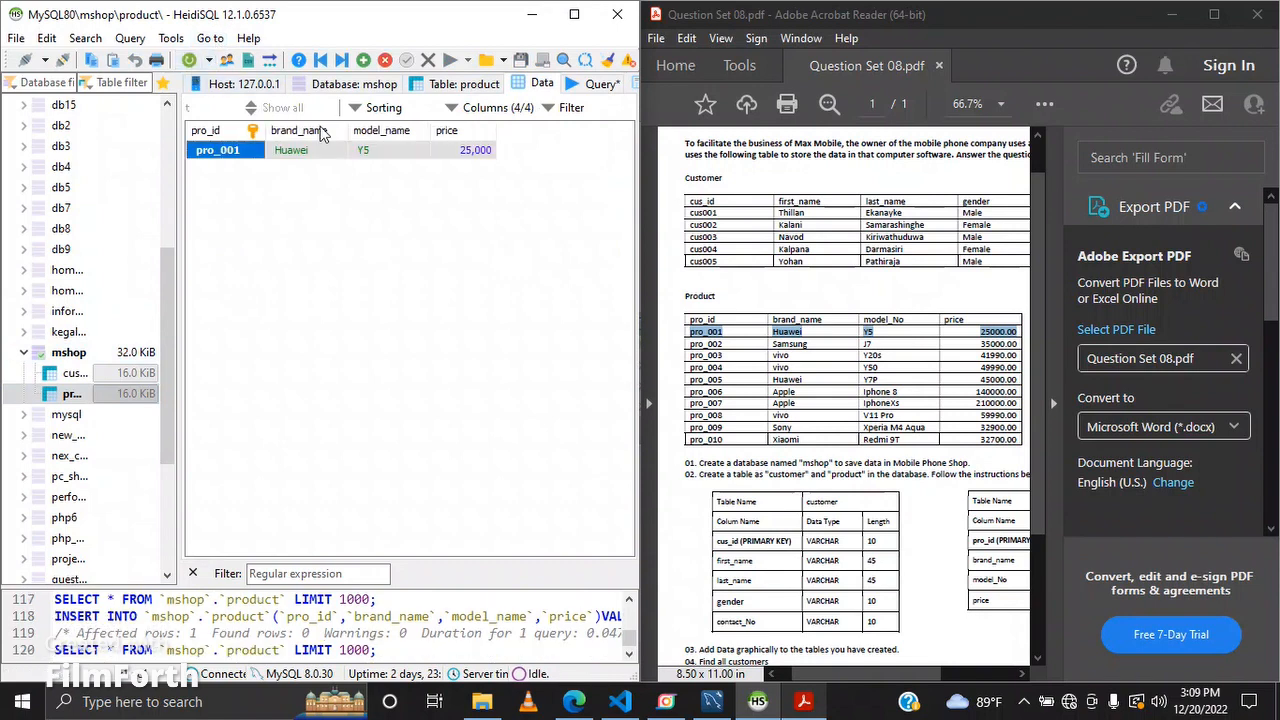
# Step: Clear the previous product values from the INSERT statement's VALUES clause
pyautogui.click(600, 83)
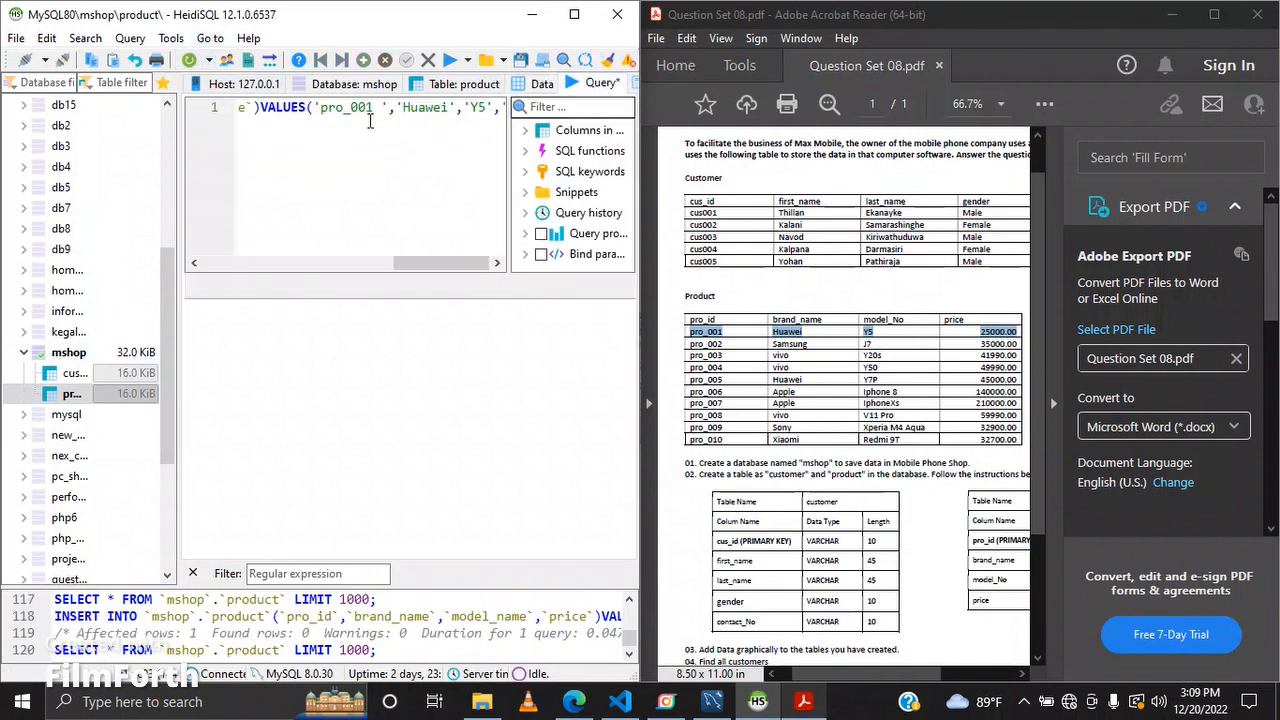
pyautogui.moveTo(319, 107); pyautogui.dragTo(483, 115)
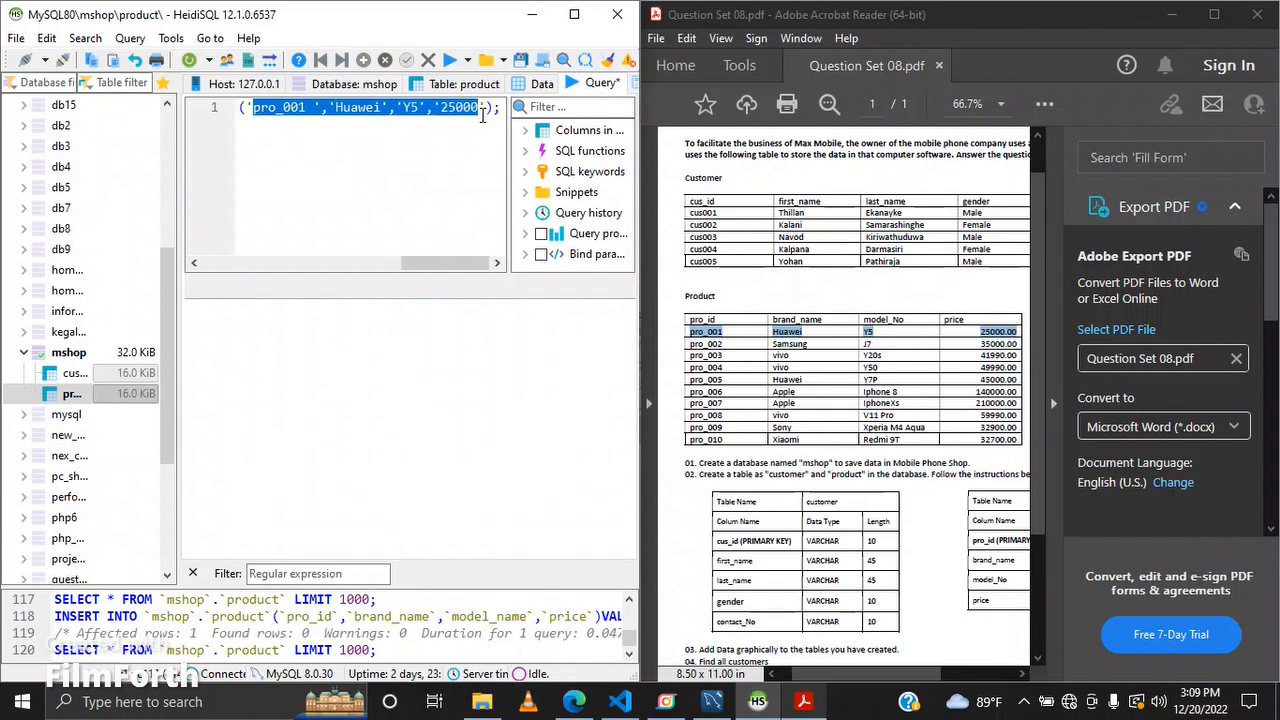
pyautogui.press('BackSpace')
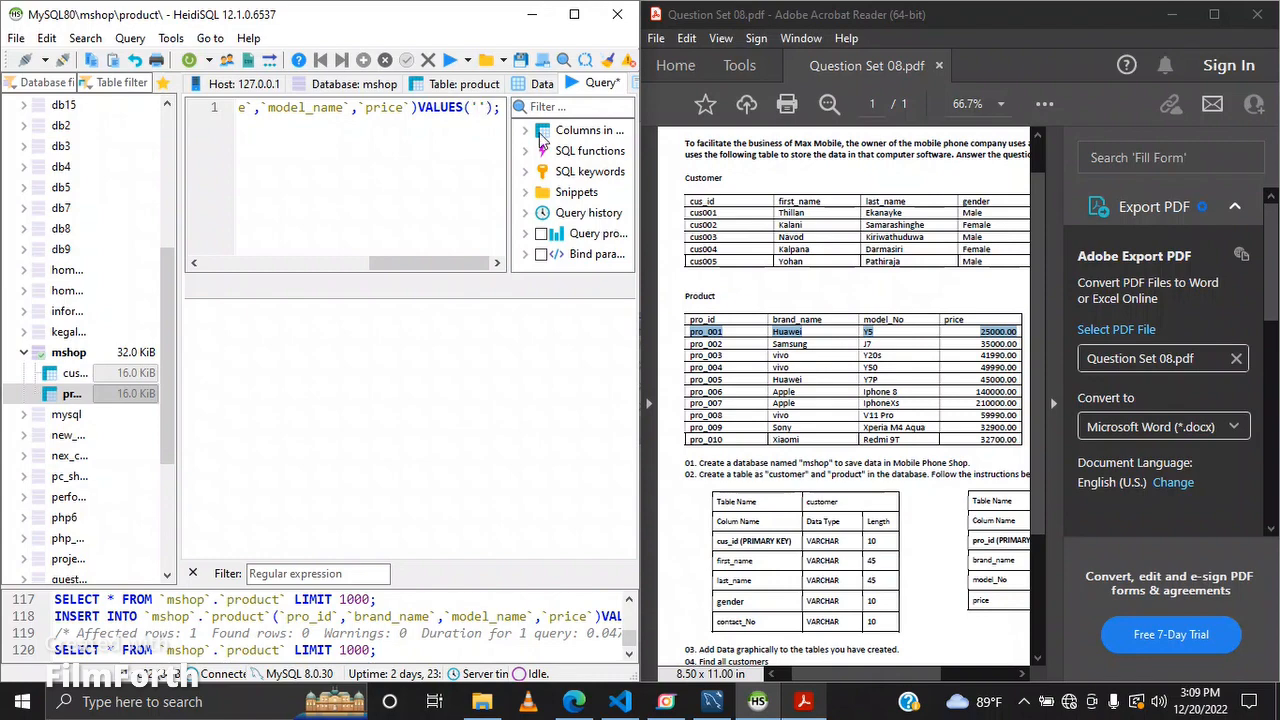
# Step: Paste the pro_002 row from the PDF and format it as 'pro_002','Samsung','J7','35000.00'
pyautogui.moveTo(690, 344); pyautogui.dragTo(1022, 338)
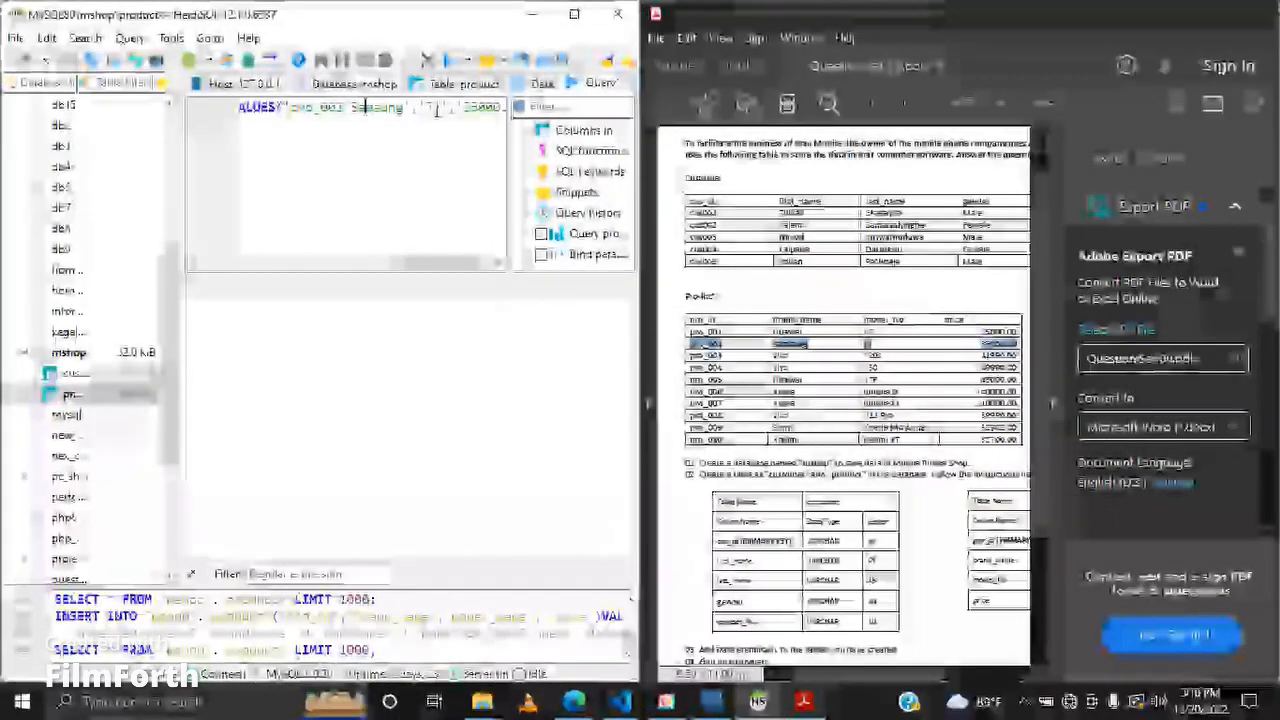
pyautogui.press('Left')
pyautogui.press('Left')
pyautogui.press('BackSpace')
pyautogui.write("','")
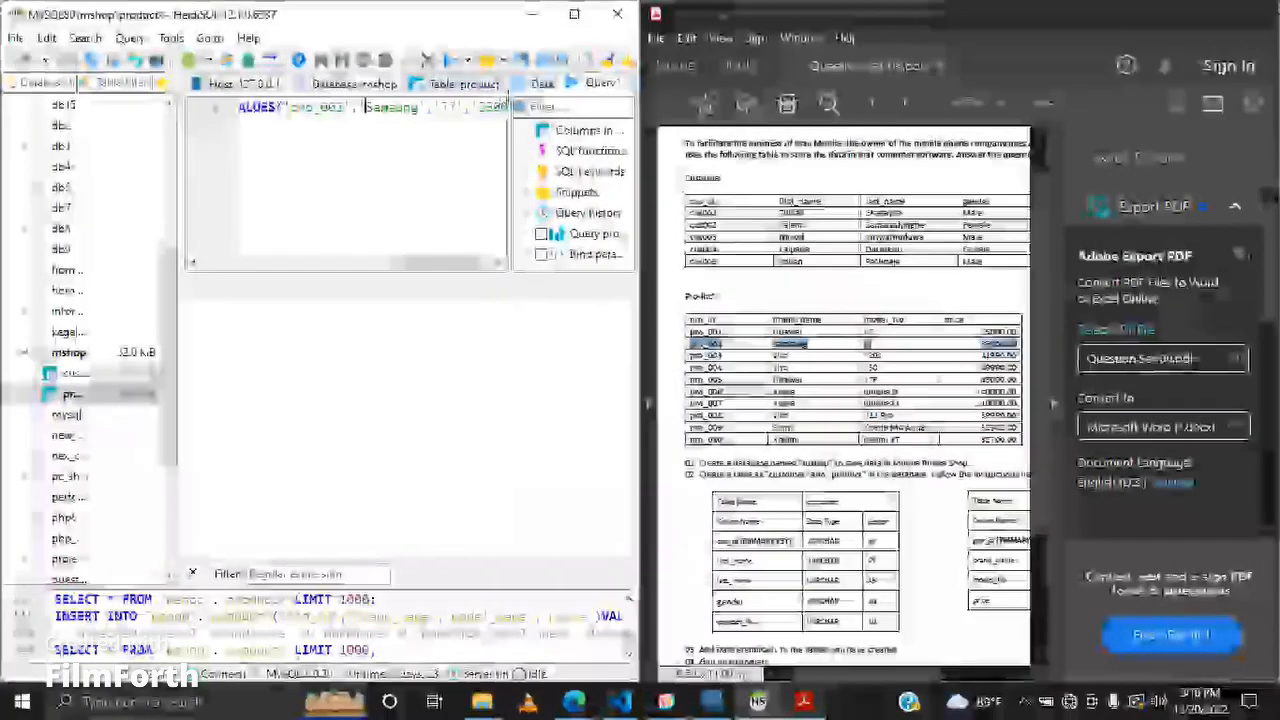
# Step: Run the product INSERT statement and view the product table's data grid
pyautogui.click(542, 84)
pyautogui.click(599, 84)
pyautogui.click(452, 61)
pyautogui.click(542, 84)
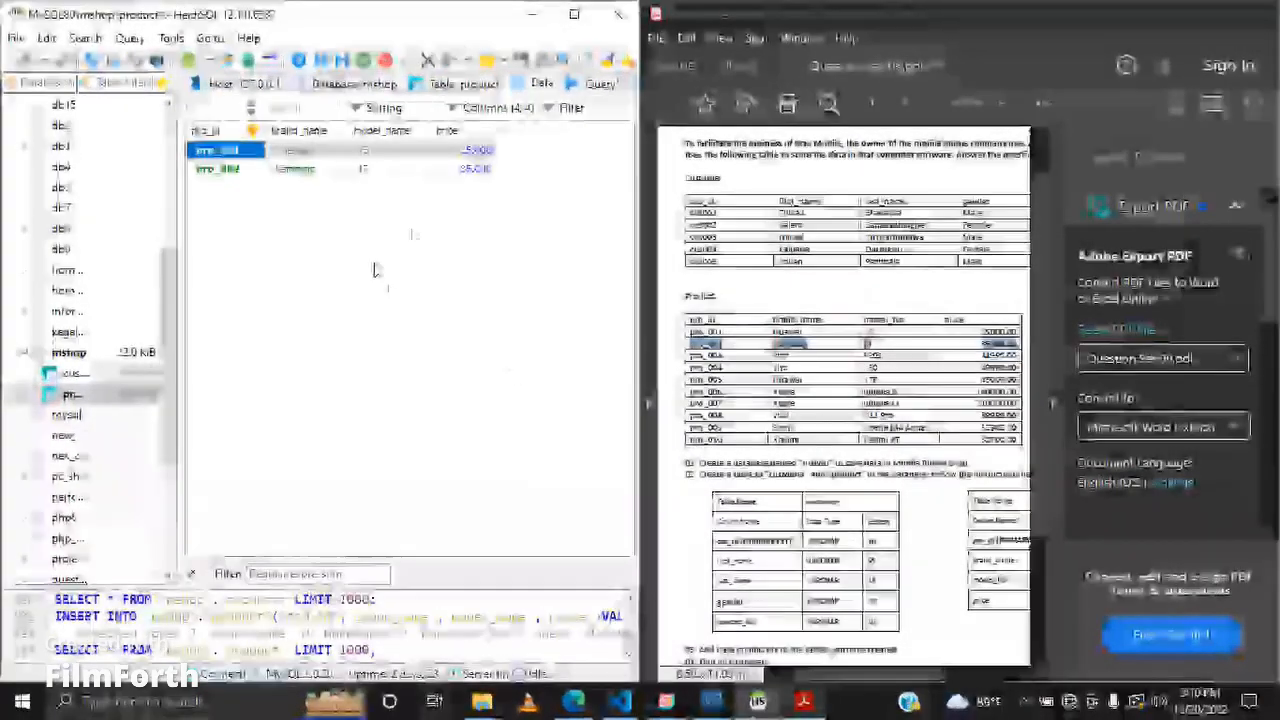
# Step: Replace the VALUES row with the pro_003 data as 'pro_003','vivo','Y20s','41990.00' and run the INSERT
pyautogui.click(599, 84)
pyautogui.moveTo(690, 355); pyautogui.dragTo(1018, 356)
pyautogui.hotkey('ctrl', 'c')
pyautogui.moveTo(290, 107); pyautogui.dragTo(486, 105)
pyautogui.hotkey('ctrl', 'v')
pyautogui.click(437, 107)
pyautogui.press('BackSpace')
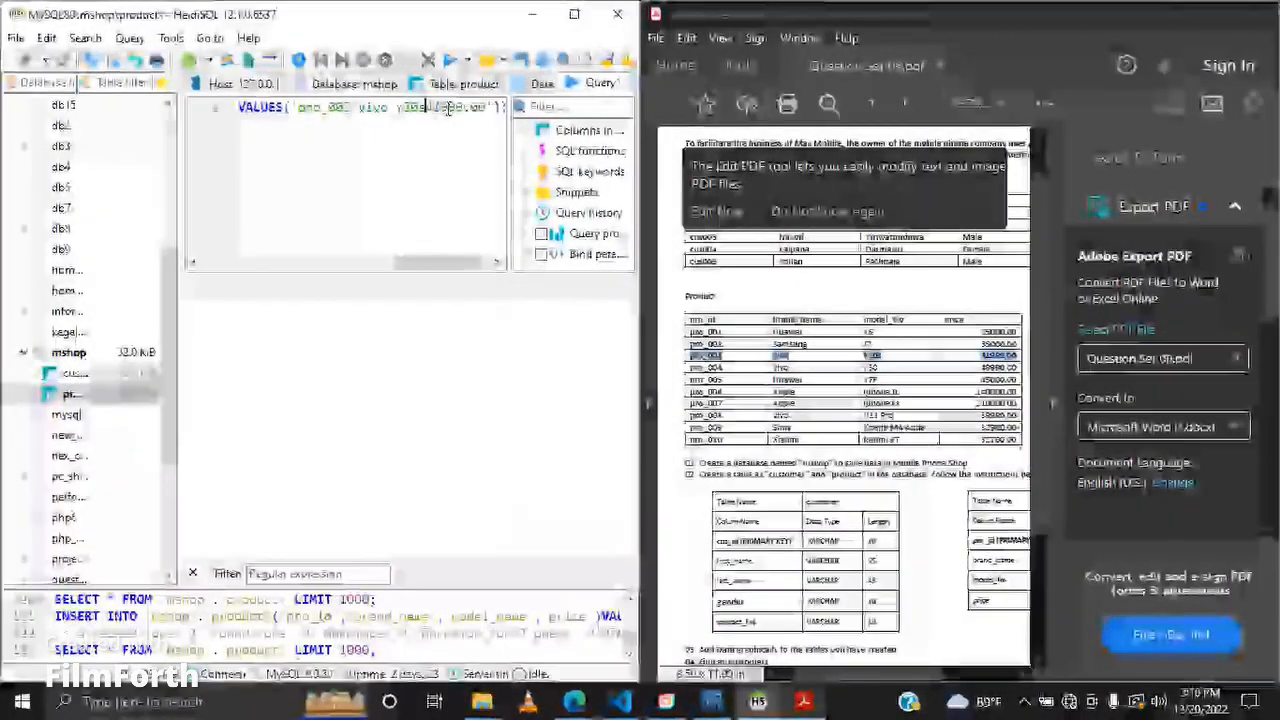
pyautogui.write("','")
pyautogui.hotkey('ctrl', 'Left')
pyautogui.press('BackSpace')
pyautogui.write("','")
pyautogui.hotkey('ctrl', 'Left')
pyautogui.press('BackSpace')
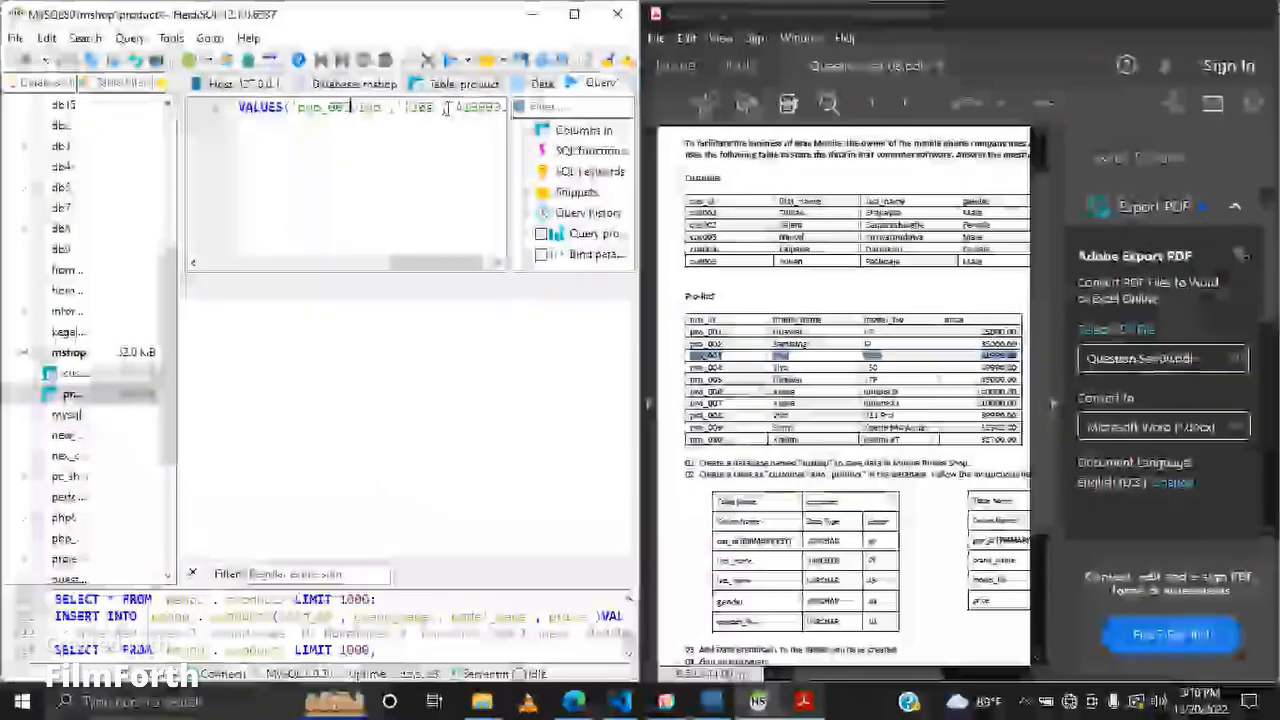
pyautogui.click(455, 63)
# Step: Clear the old values from the VALUES clause again
pyautogui.moveTo(440, 264); pyautogui.dragTo(464, 265)
pyautogui.moveTo(478, 107); pyautogui.dragTo(242, 130)
pyautogui.press('BackSpace')
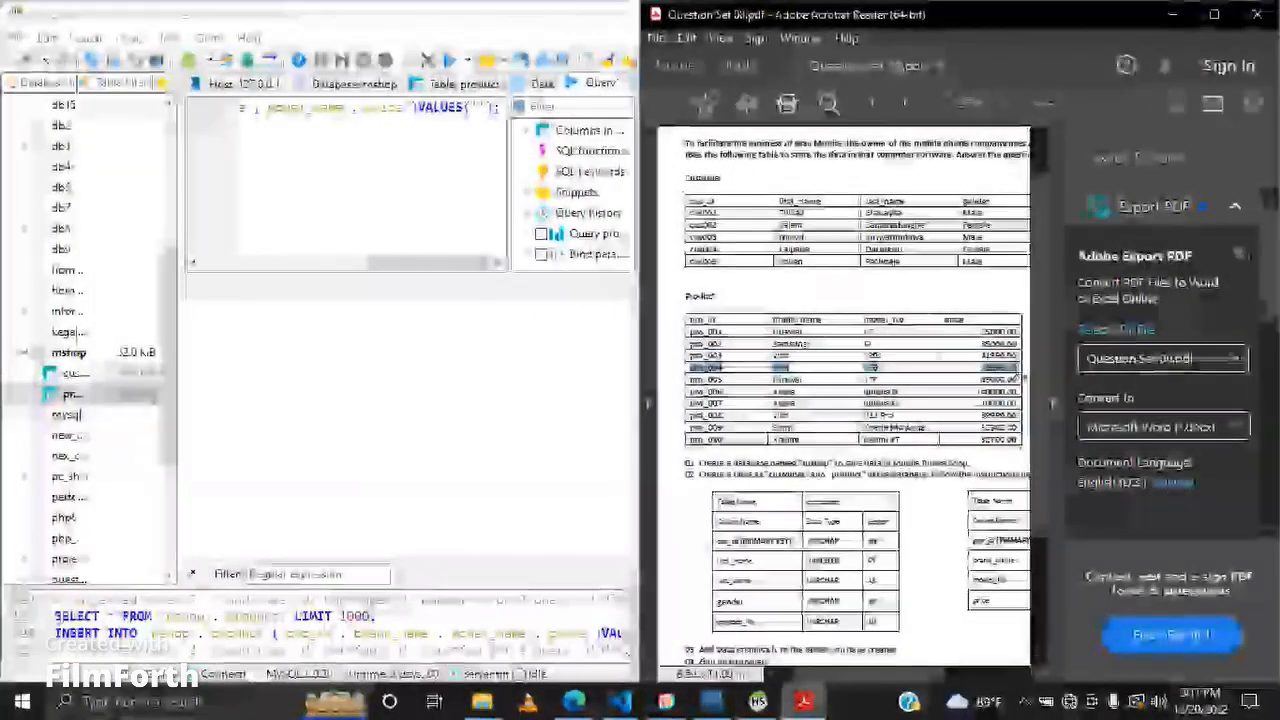
# Step: Paste the pro_005 Huawei Y7P row into the VALUES clause, quote and comma-separate its values, and run it
pyautogui.hotkey('ctrl', 'c')
pyautogui.click(481, 107)
pyautogui.hotkey('ctrl', 'v')
pyautogui.click(432, 107)
pyautogui.press('BackSpace')
pyautogui.write("','")
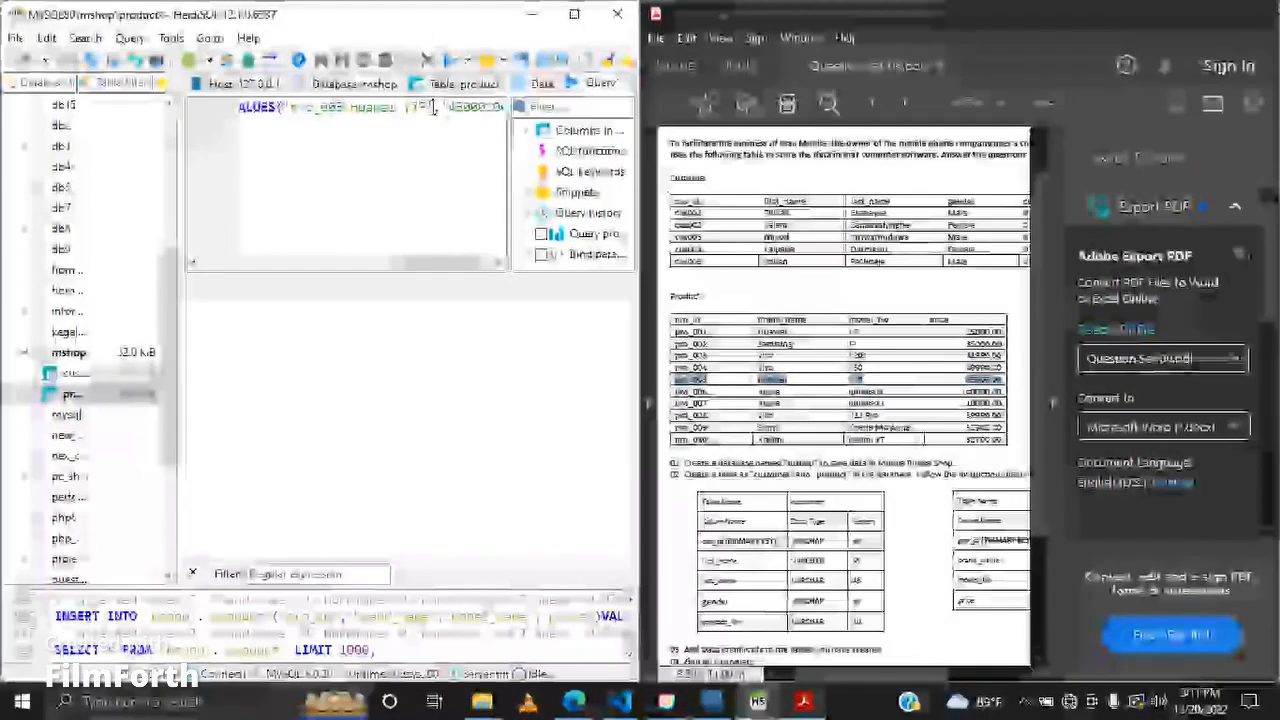
pyautogui.click(449, 61)
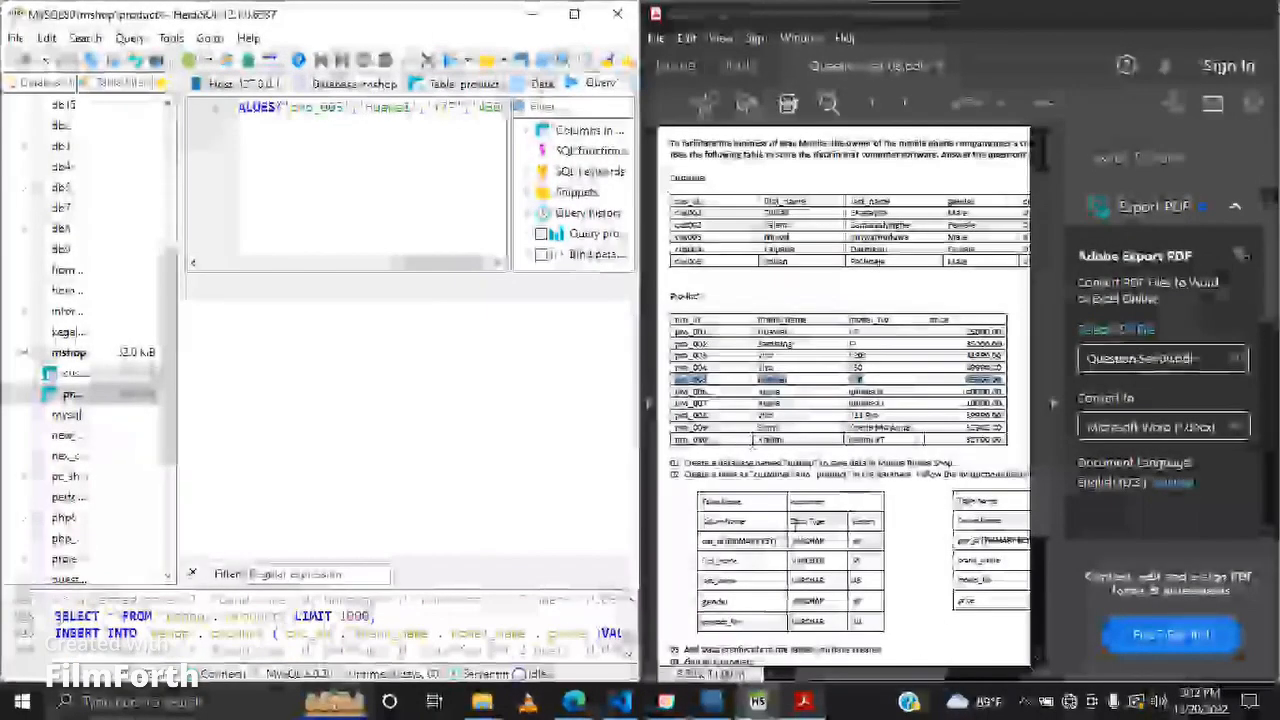
# Step: Paste the pro_006 row and format it as 'pro_006','Apple','Iphone 8','140000.00', then run the INSERT
pyautogui.moveTo(915, 390); pyautogui.dragTo(1027, 400)
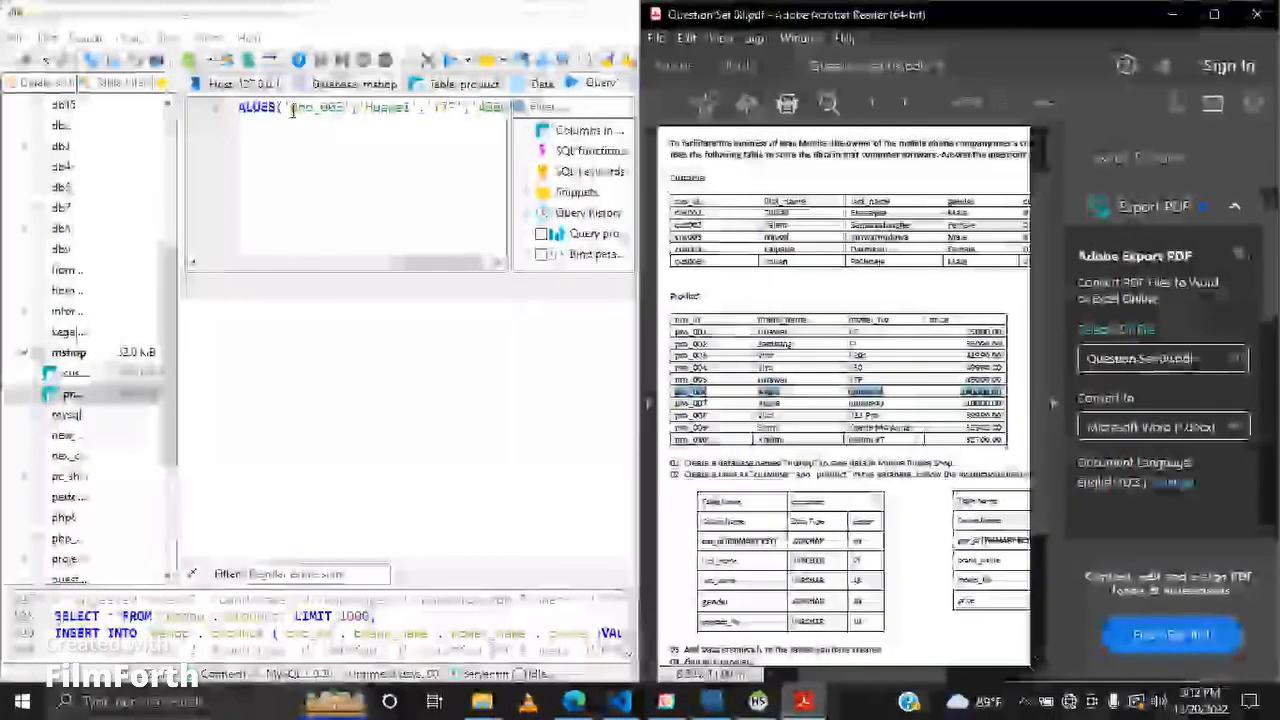
pyautogui.moveTo(282, 108); pyautogui.dragTo(479, 110)
pyautogui.hotkey('ctrl', 'v')
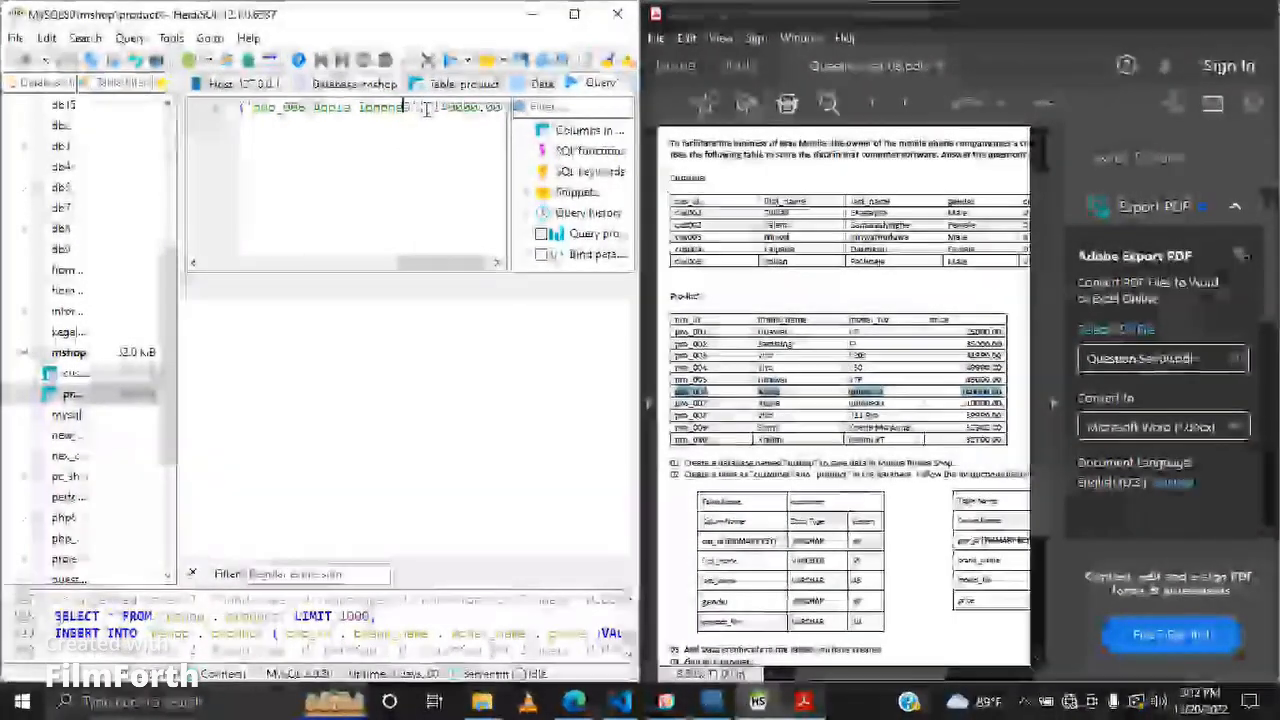
pyautogui.write("'")
pyautogui.press('Delete')
pyautogui.press('Left')
pyautogui.press('Left')
pyautogui.press('Left')
pyautogui.press('Left')
pyautogui.press('BackSpace')
pyautogui.press('Left')
pyautogui.press('Left')
pyautogui.press('Left')
pyautogui.press('Left')
pyautogui.press('Left')
pyautogui.press('Left')
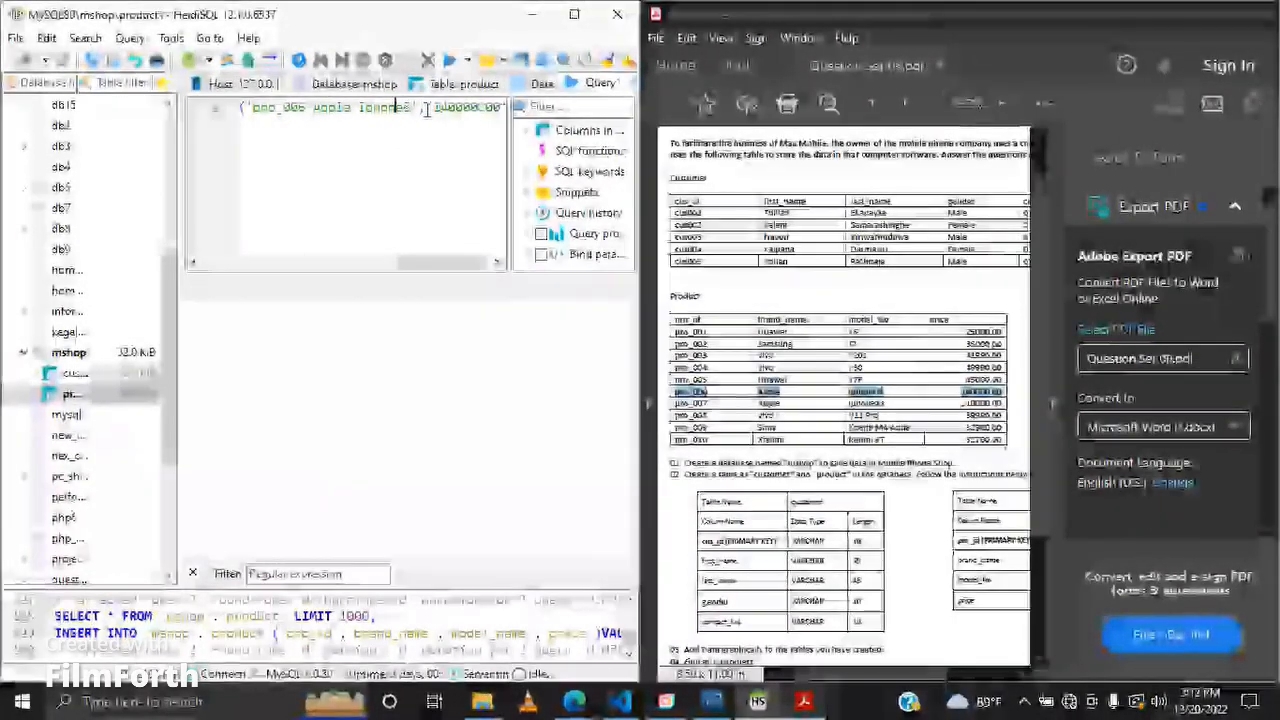
pyautogui.press('BackSpace')
pyautogui.write("','")
pyautogui.press('Right')
pyautogui.press('Right')
pyautogui.press('Right')
pyautogui.press('Right')
pyautogui.press('Right')
pyautogui.press('Right')
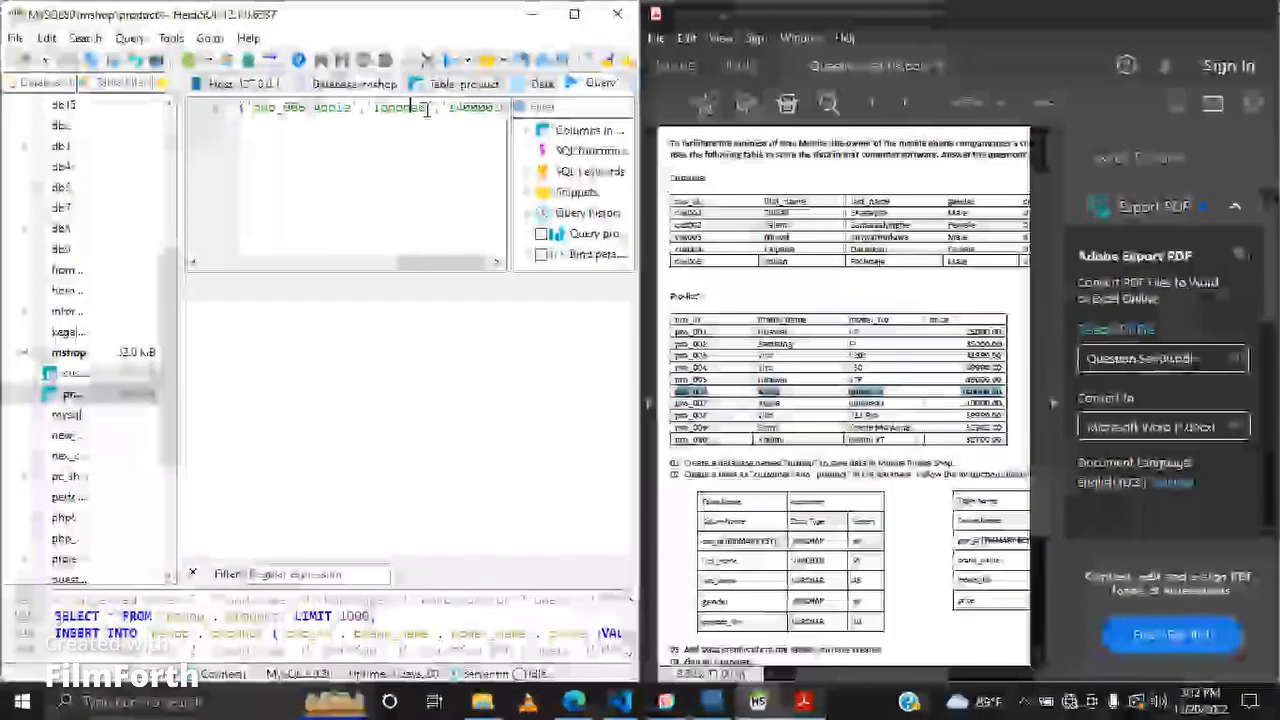
pyautogui.press('Left')
pyautogui.press('Left')
pyautogui.press('BackSpace')
pyautogui.write("','")
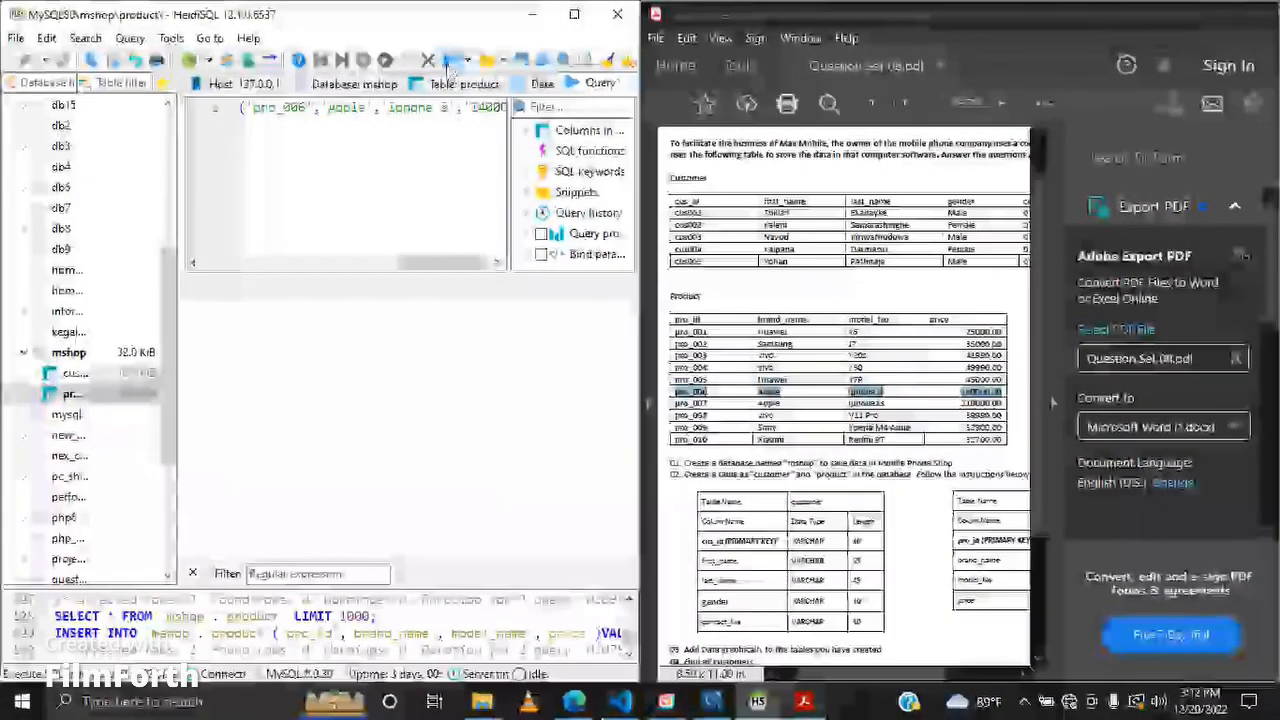
pyautogui.click(452, 60)
# Step: Copy the pro_007 row from the PDF and paste it over the VALUES clause
pyautogui.moveTo(673, 403); pyautogui.dragTo(902, 403)
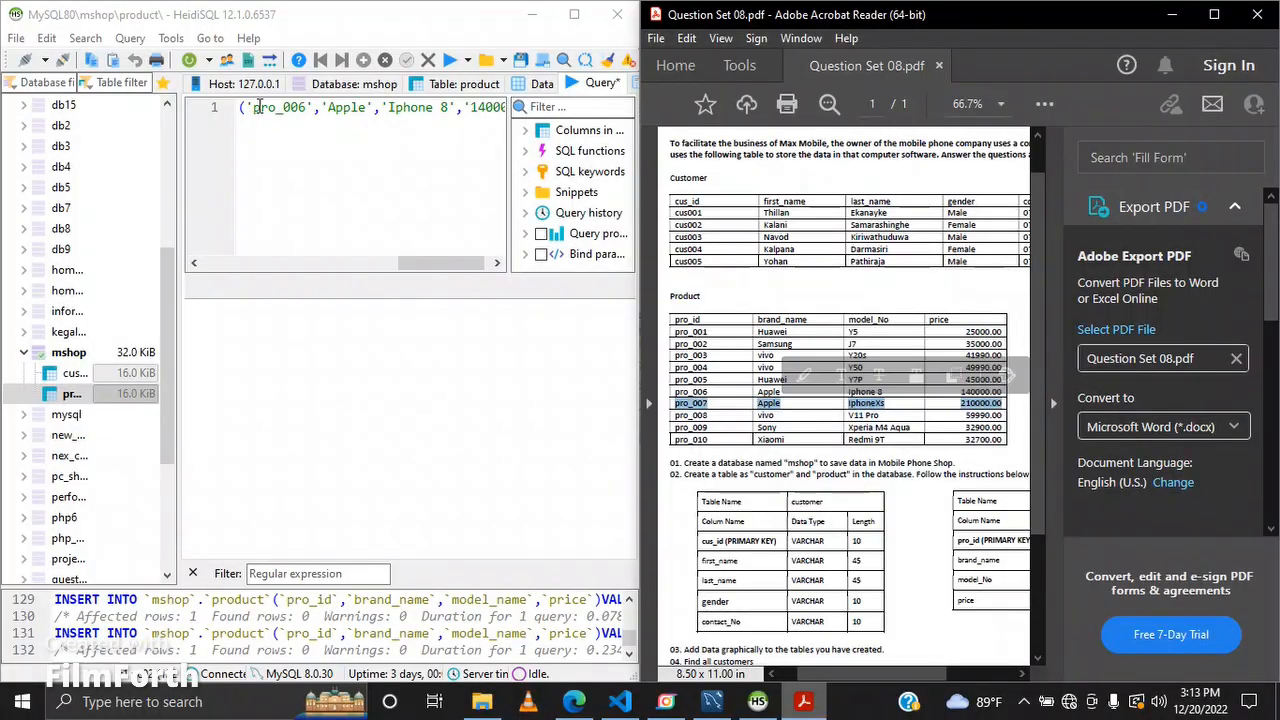
pyautogui.click(251, 107)
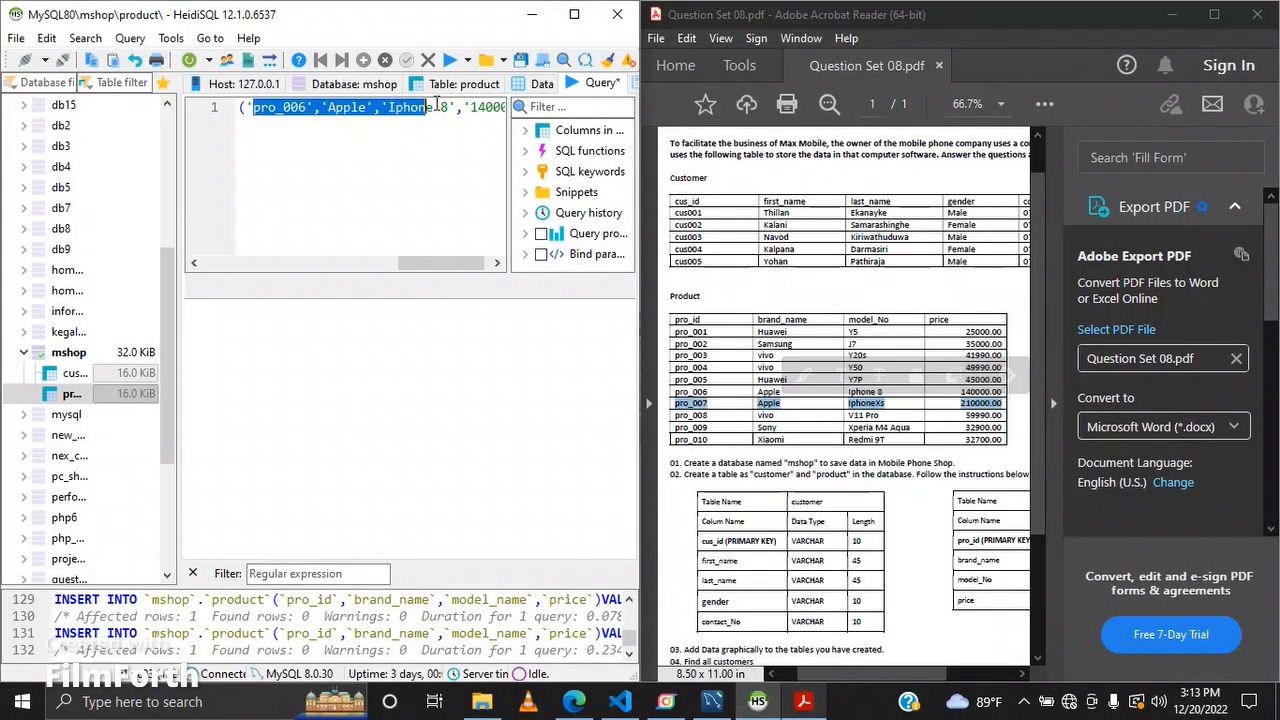
pyautogui.moveTo(437, 104); pyautogui.dragTo(516, 88)
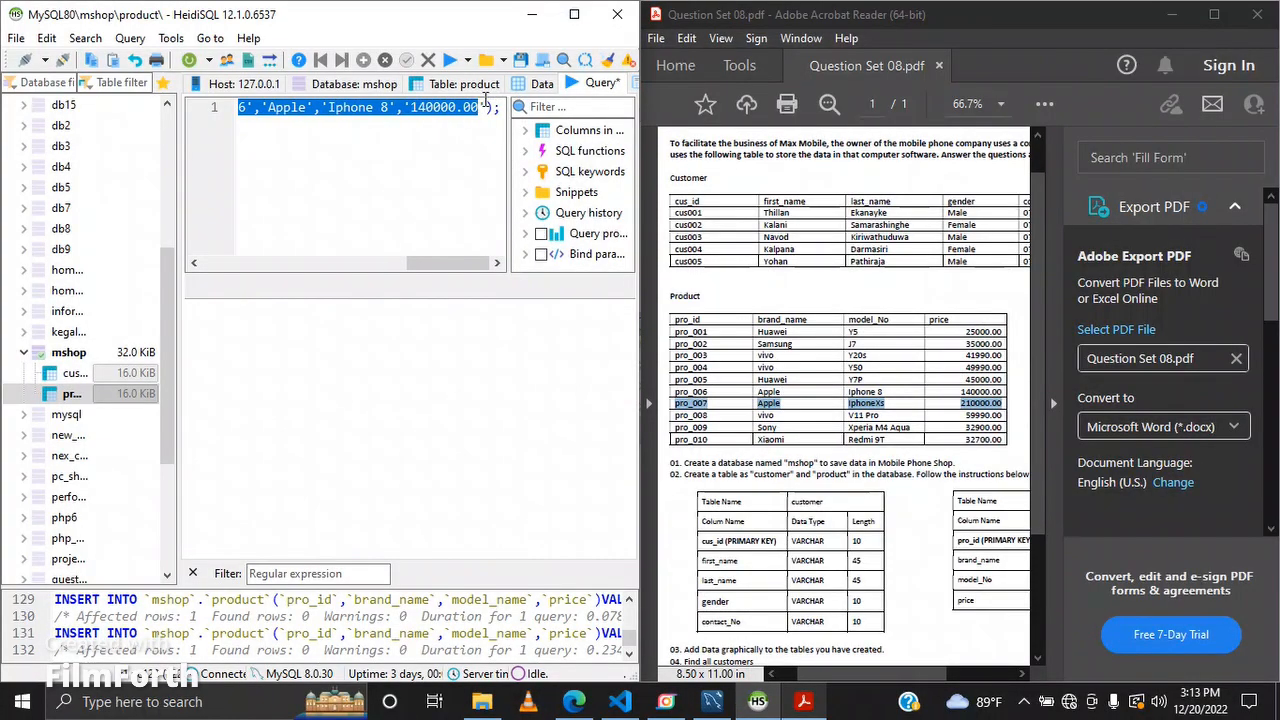
pyautogui.hotkey('ctrl', 'v')
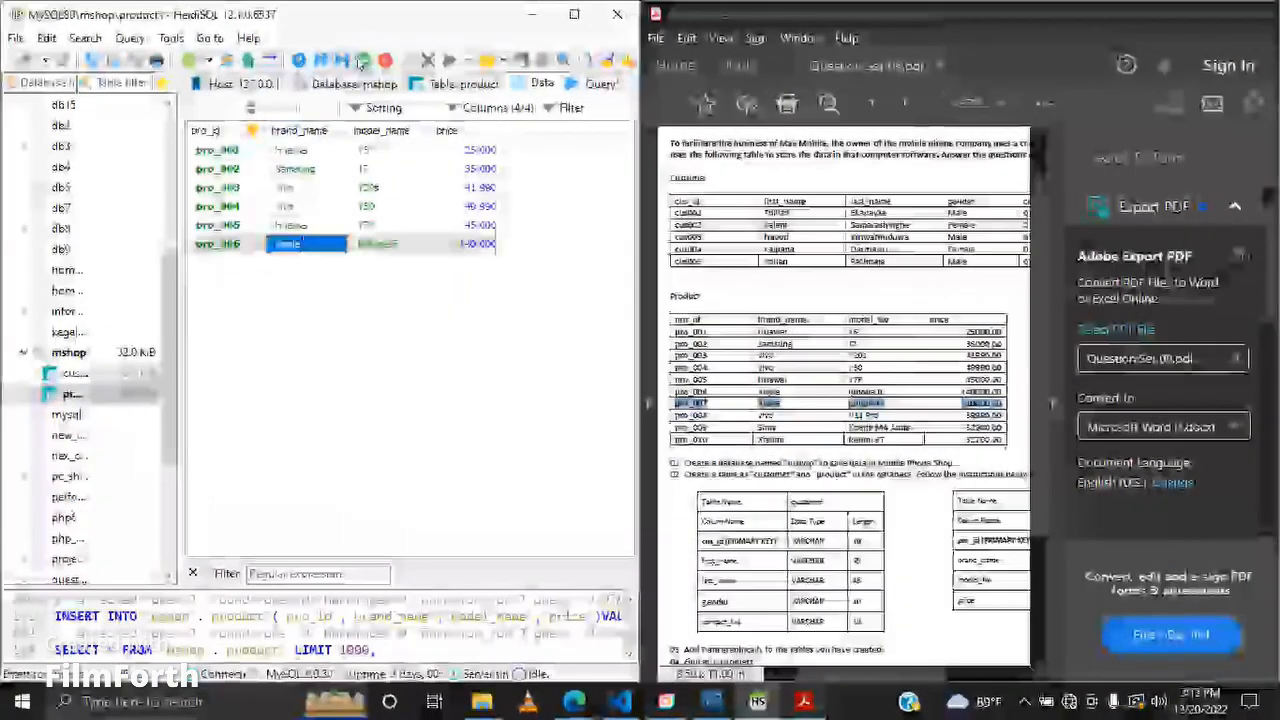
# Step: Insert a new row in the product data grid and enter the seventh product's values
pyautogui.click(362, 61)
pyautogui.click(677, 406)
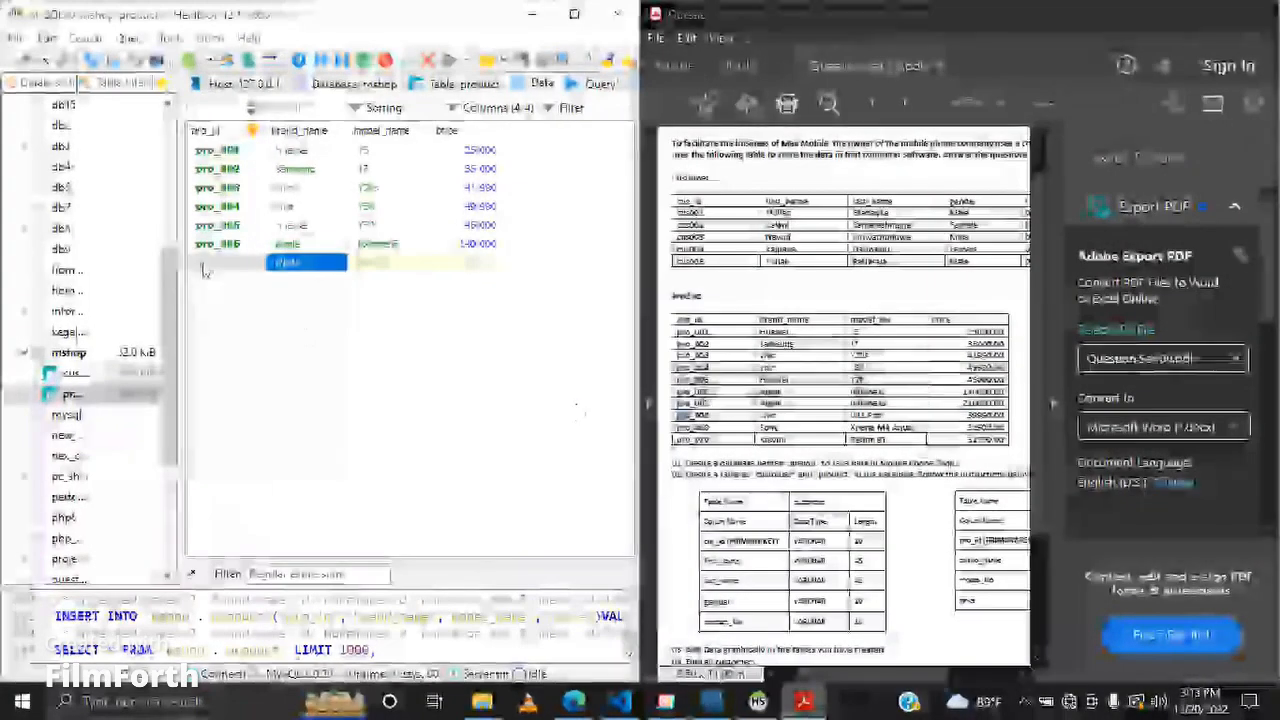
pyautogui.doubleClick(302, 265)
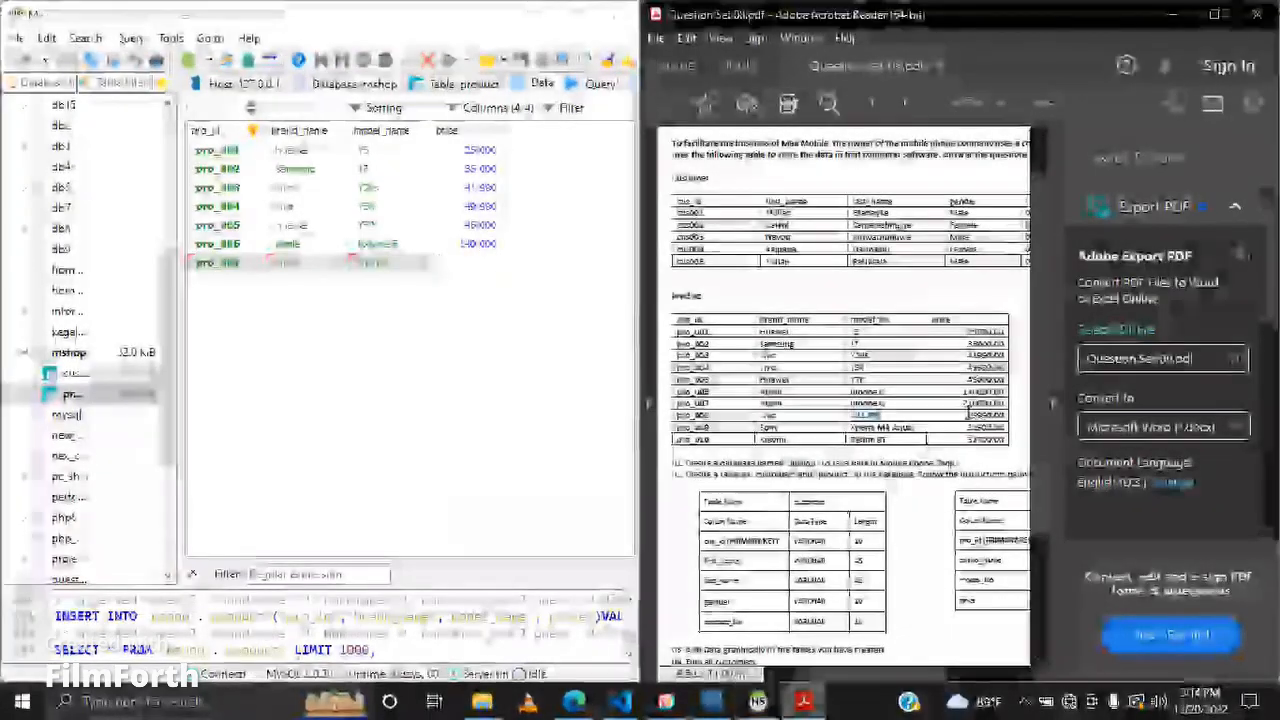
pyautogui.press('Return')
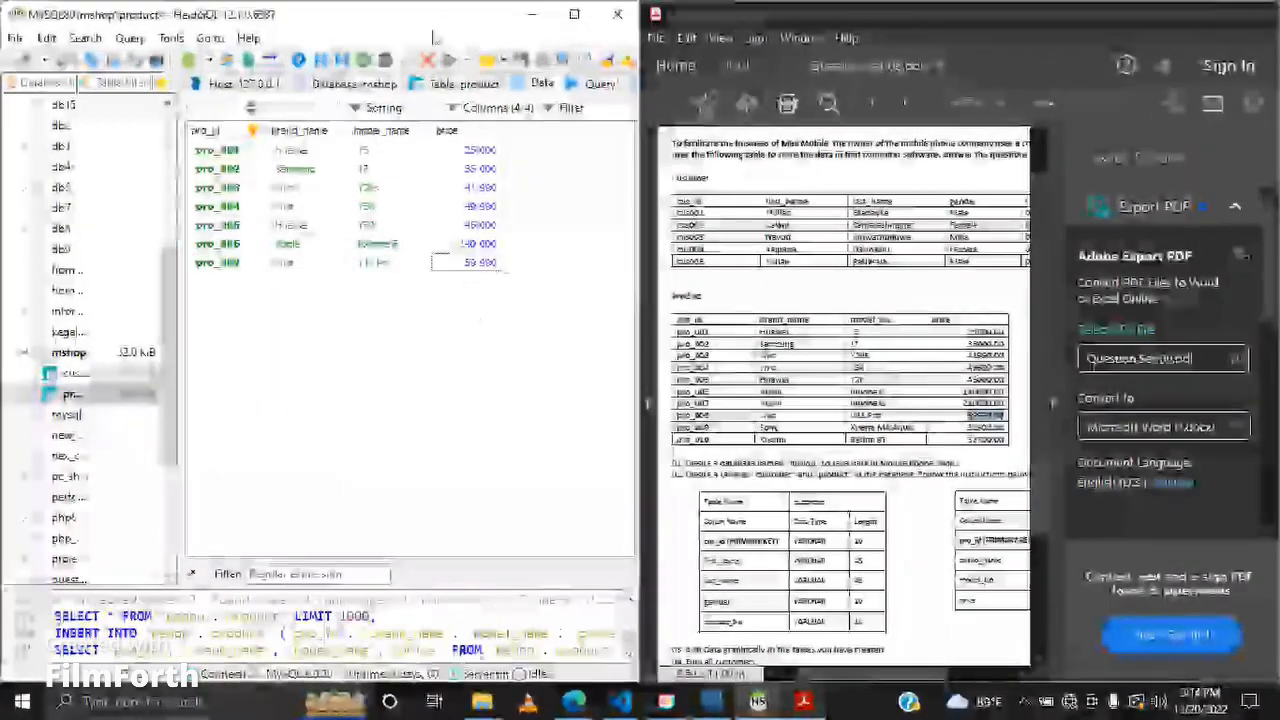
# Step: Fill a new grid row with pro_008, vivo, V11 Pro and 59990 copied from the PDF
pyautogui.doubleClick(690, 427)
pyautogui.hotkey('ctrl', 'c')
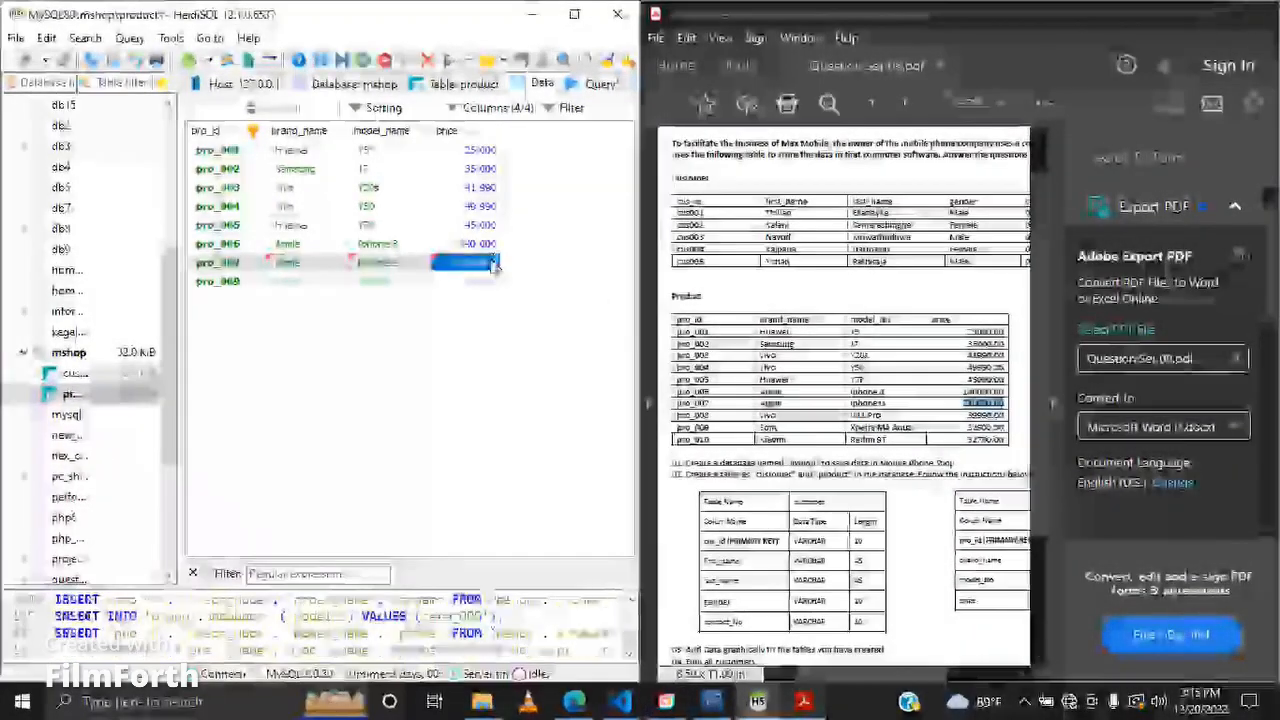
pyautogui.press('Return')
pyautogui.write('8')
pyautogui.press('Return')
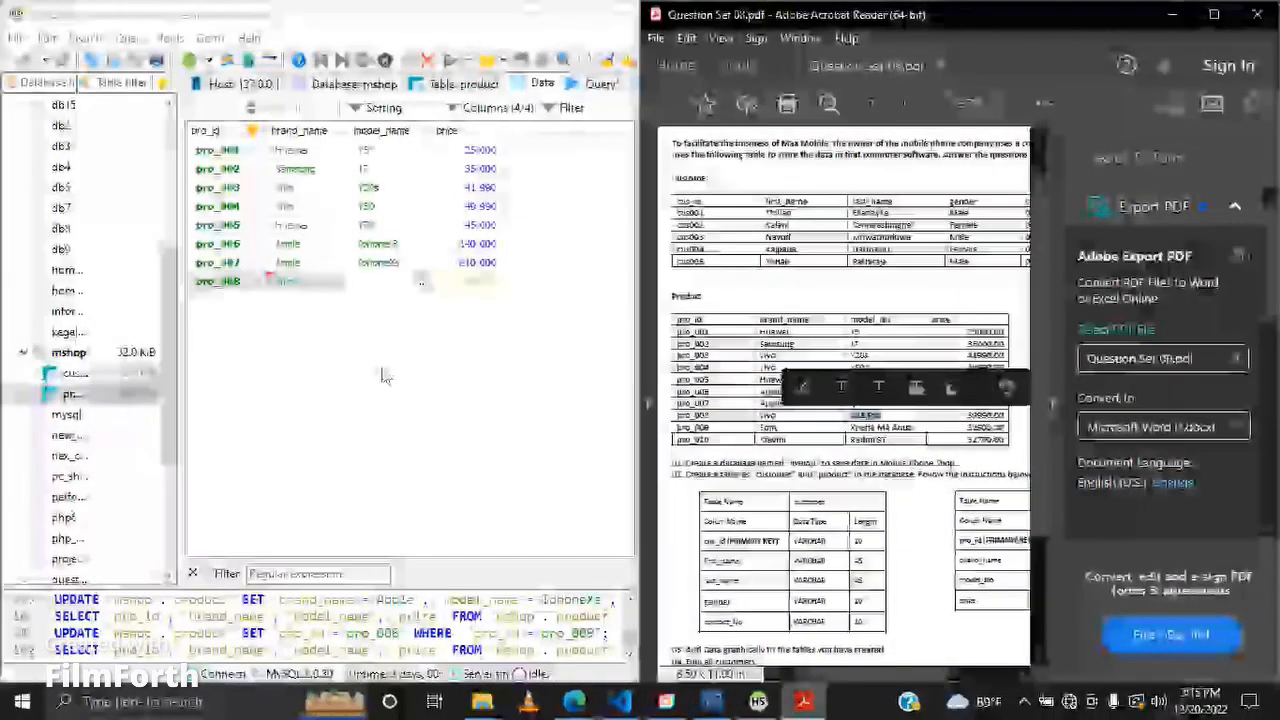
pyautogui.click(380, 371)
pyautogui.hotkey('ctrl', 'v')
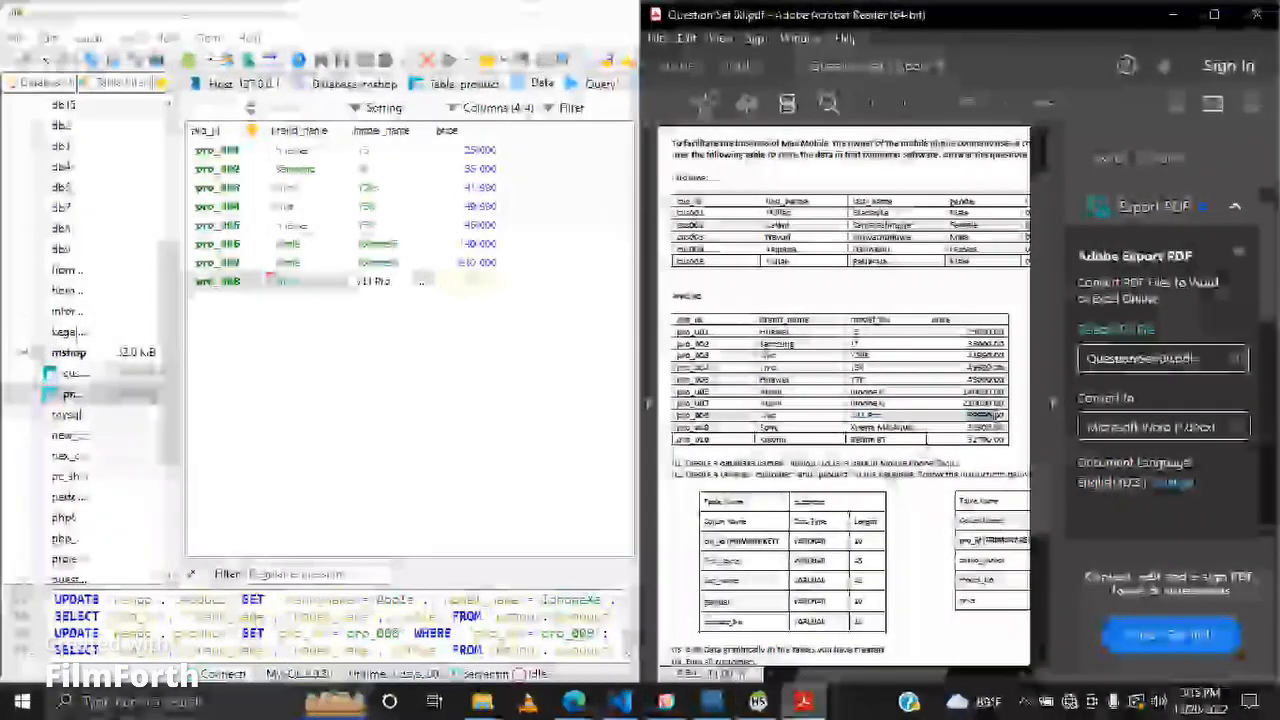
pyautogui.click(475, 327)
pyautogui.press('Tab')
pyautogui.hotkey('ctrl', 'v')
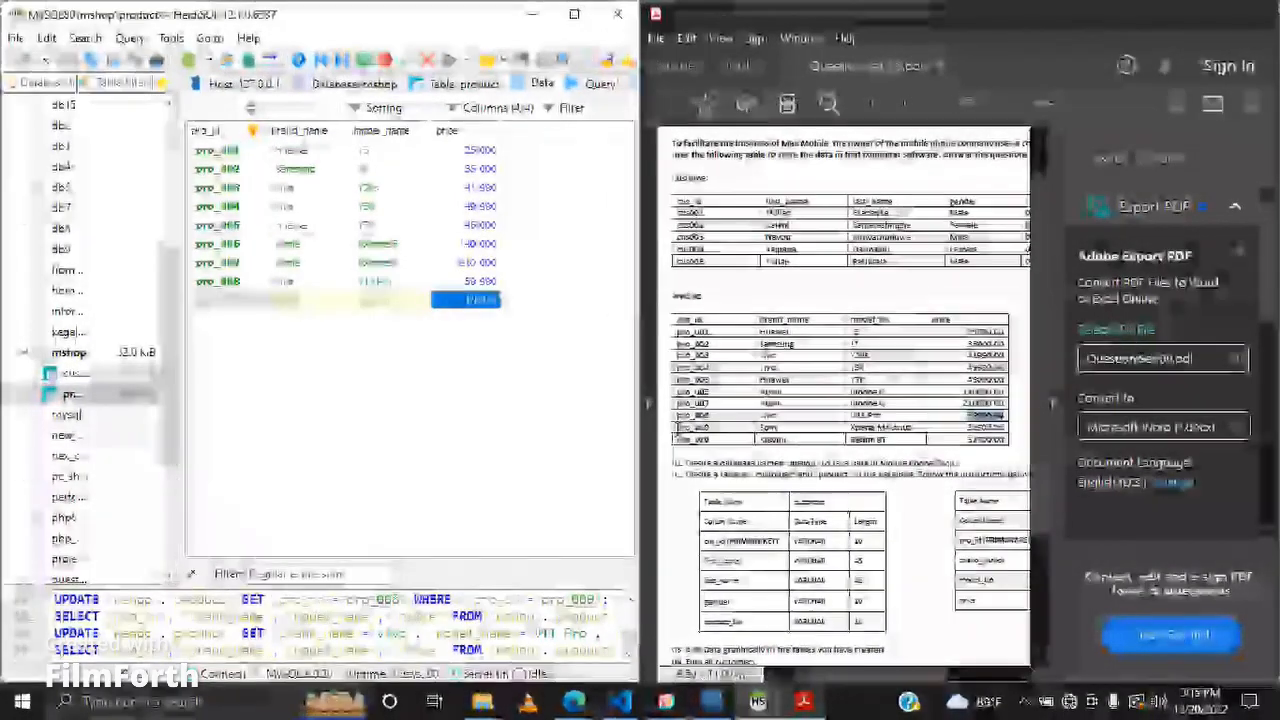
# Step: Paste pro_009, Sony, Xperia M4 Aqua and 32900 into a new grid row and add another row
pyautogui.click(214, 301)
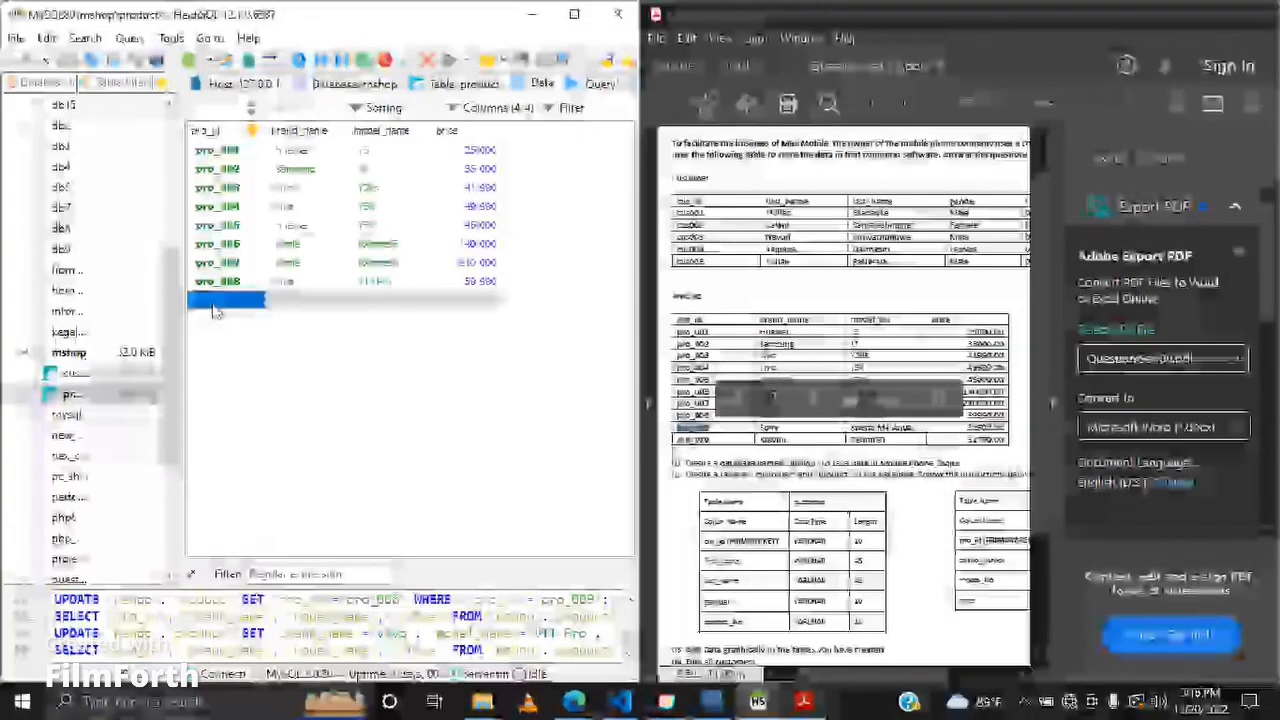
pyautogui.hotkey('ctrl', 'v')
pyautogui.moveTo(760, 427); pyautogui.dragTo(1026, 433)
pyautogui.click(290, 303)
pyautogui.write('Sony')
pyautogui.click(388, 303)
pyautogui.write('Xperia M4 Aqua')
pyautogui.hotkey('ctrl', 'c')
pyautogui.click(460, 301)
pyautogui.hotkey('ctrl', 'v')
pyautogui.click(410, 350)
pyautogui.click(363, 60)
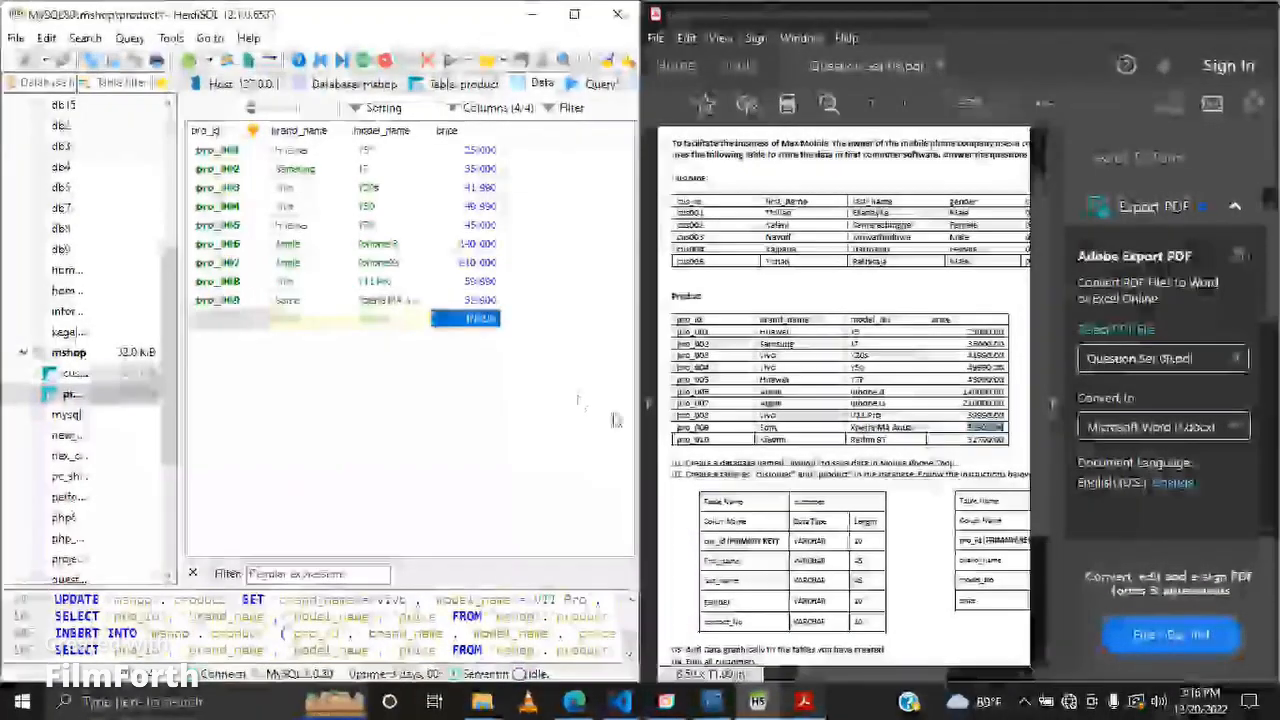
# Step: Paste pro_010, Xiaomi, Redmi 9T and 32700.00 from the PDF into the new grid row and commit it
pyautogui.moveTo(677, 440); pyautogui.dragTo(986, 443)
pyautogui.hotkey('ctrl', 'c')
pyautogui.click(202, 322)
pyautogui.hotkey('ctrl', 'v')
pyautogui.click(310, 322)
pyautogui.hotkey('ctrl', 'c')
pyautogui.click(284, 323)
pyautogui.hotkey('ctrl', 'v')
pyautogui.click(388, 322)
pyautogui.hotkey('ctrl', 'c')
pyautogui.click(386, 324)
pyautogui.hotkey('ctrl', 'v')
pyautogui.click(485, 317)
pyautogui.hotkey('ctrl', 'c')
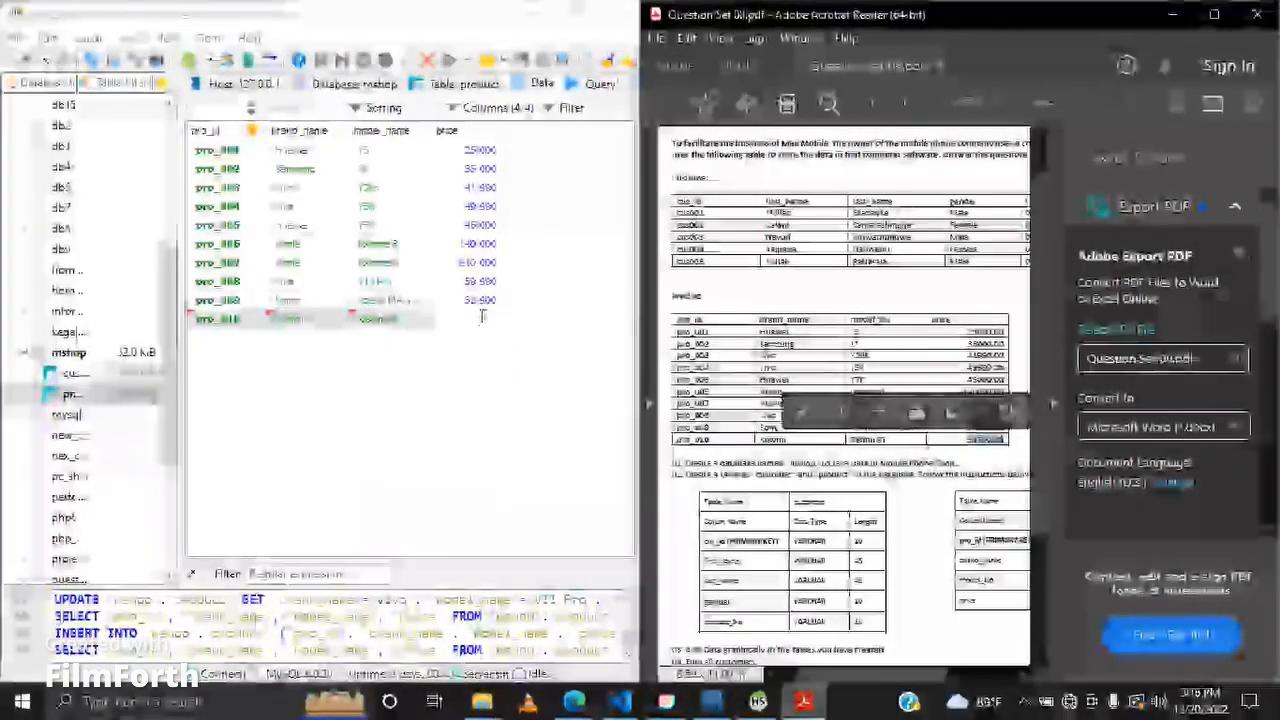
pyautogui.click(470, 318)
pyautogui.hotkey('ctrl', 'v')
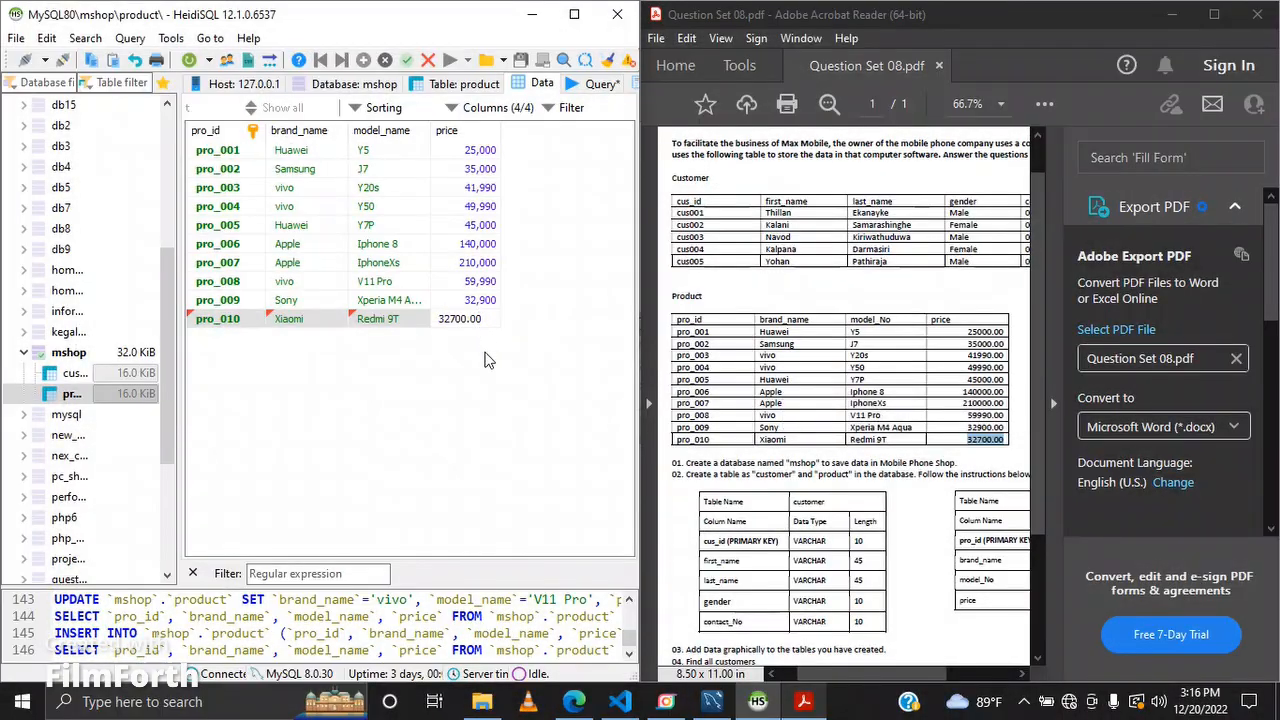
pyautogui.press('Return')
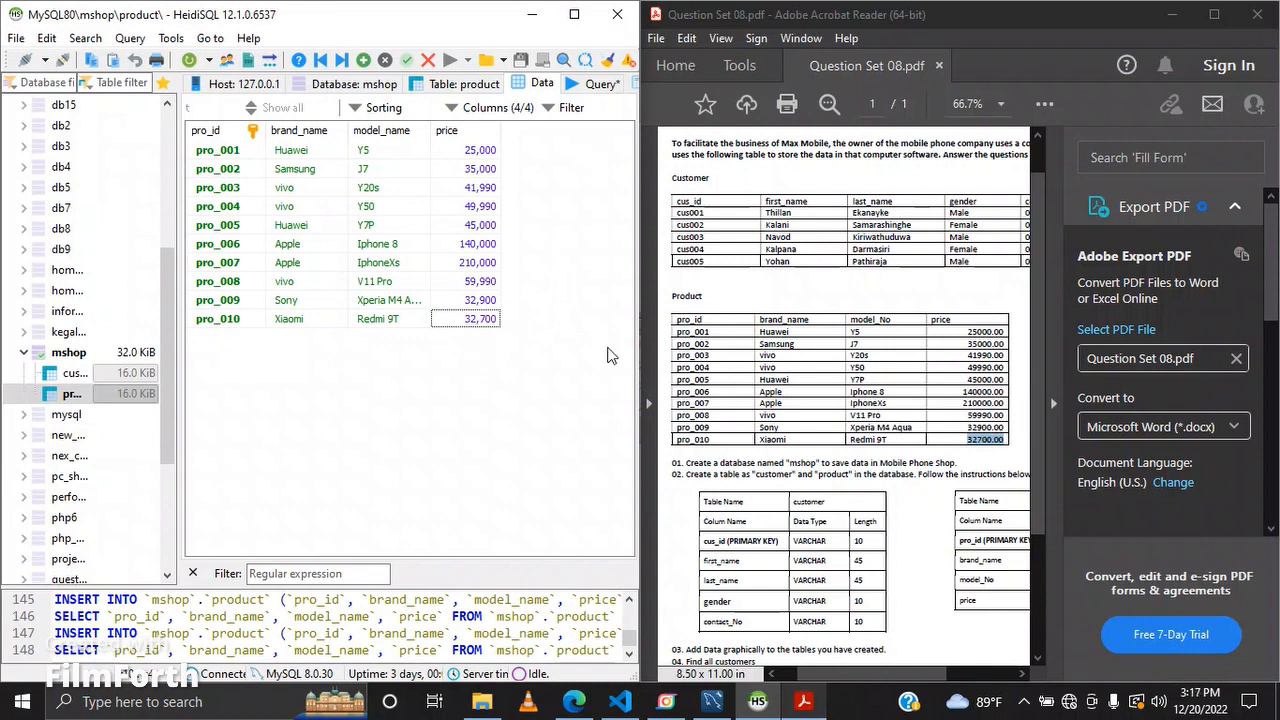
# Step: Scroll the PDF to the task list and return to the query editor
pyautogui.scroll(-3, 737, 360)
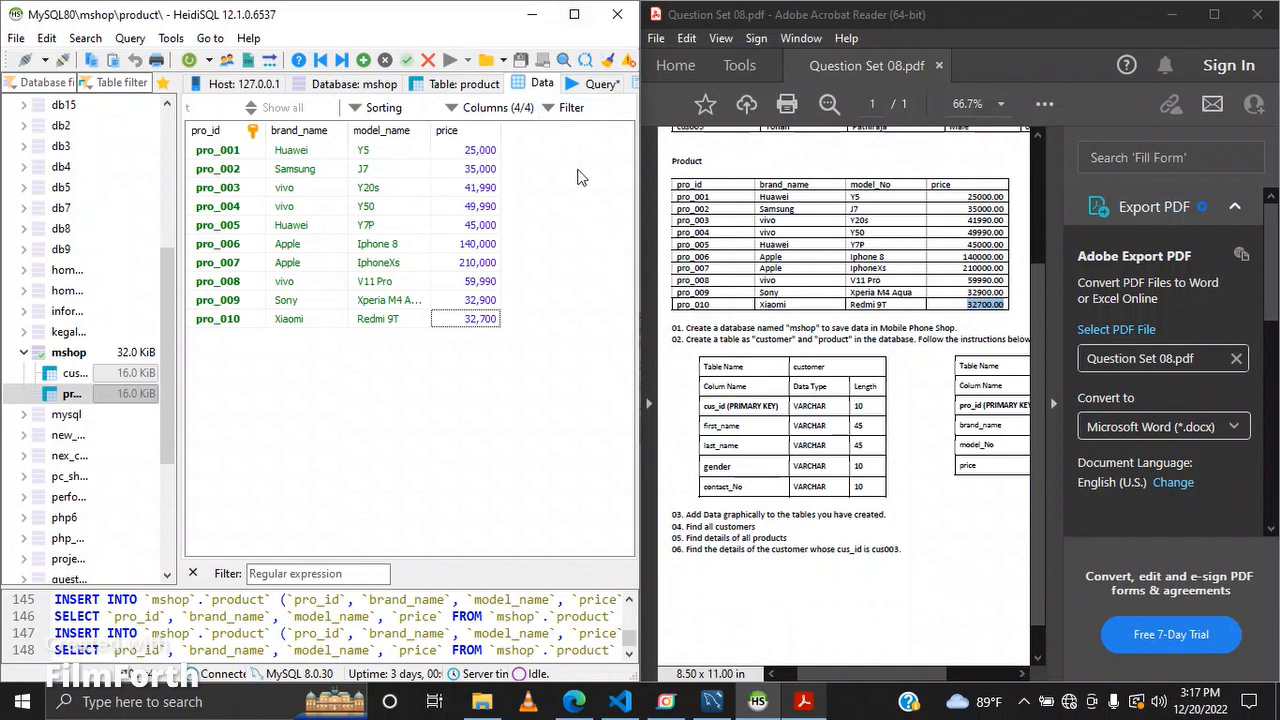
pyautogui.click(583, 85)
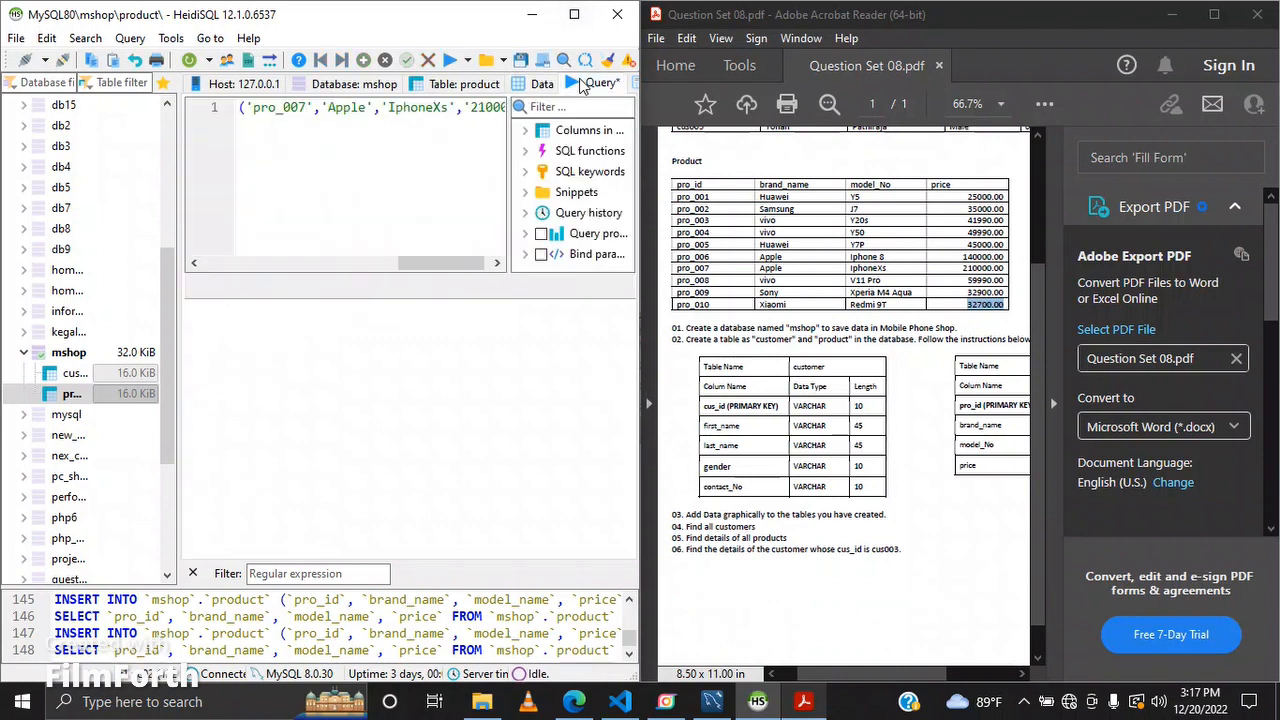
pyautogui.moveTo(474, 264); pyautogui.dragTo(492, 264)
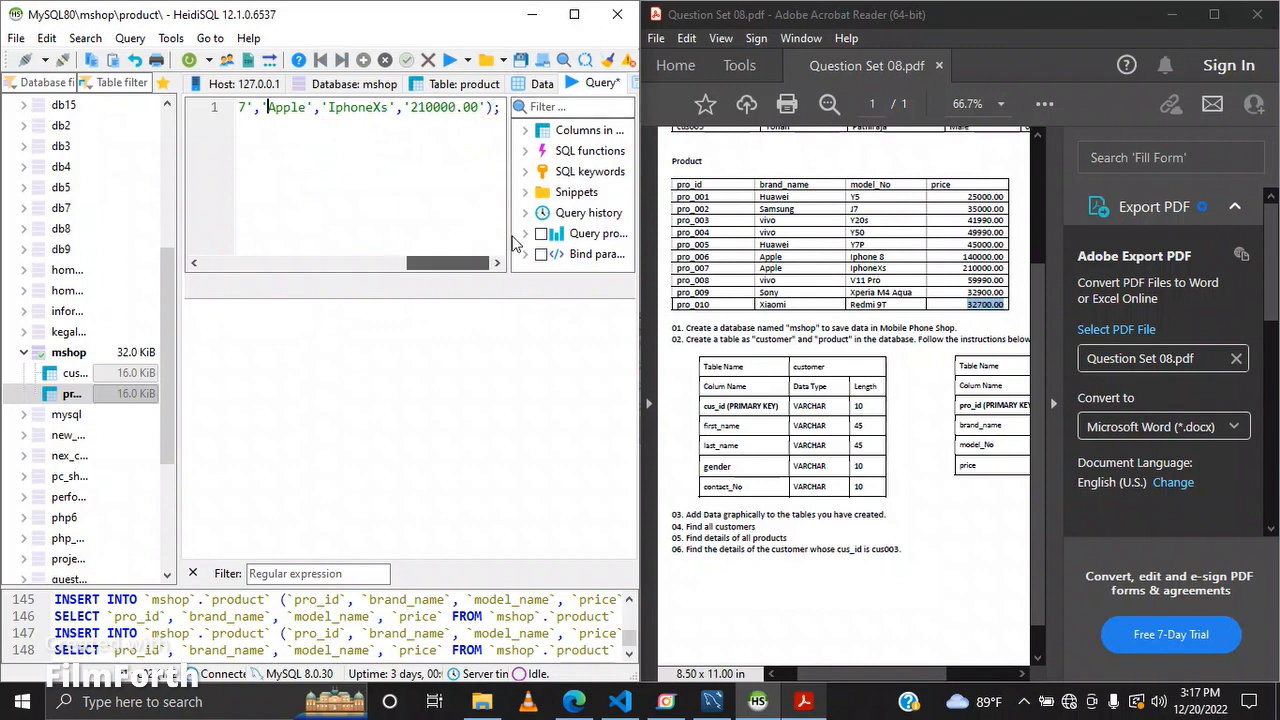
# Step: Replace the editor contents with the query SELECT * FROM `mshop`.`customer`; and run it to list all customers
pyautogui.click(490, 107)
pyautogui.moveTo(490, 107); pyautogui.dragTo(205, 136)
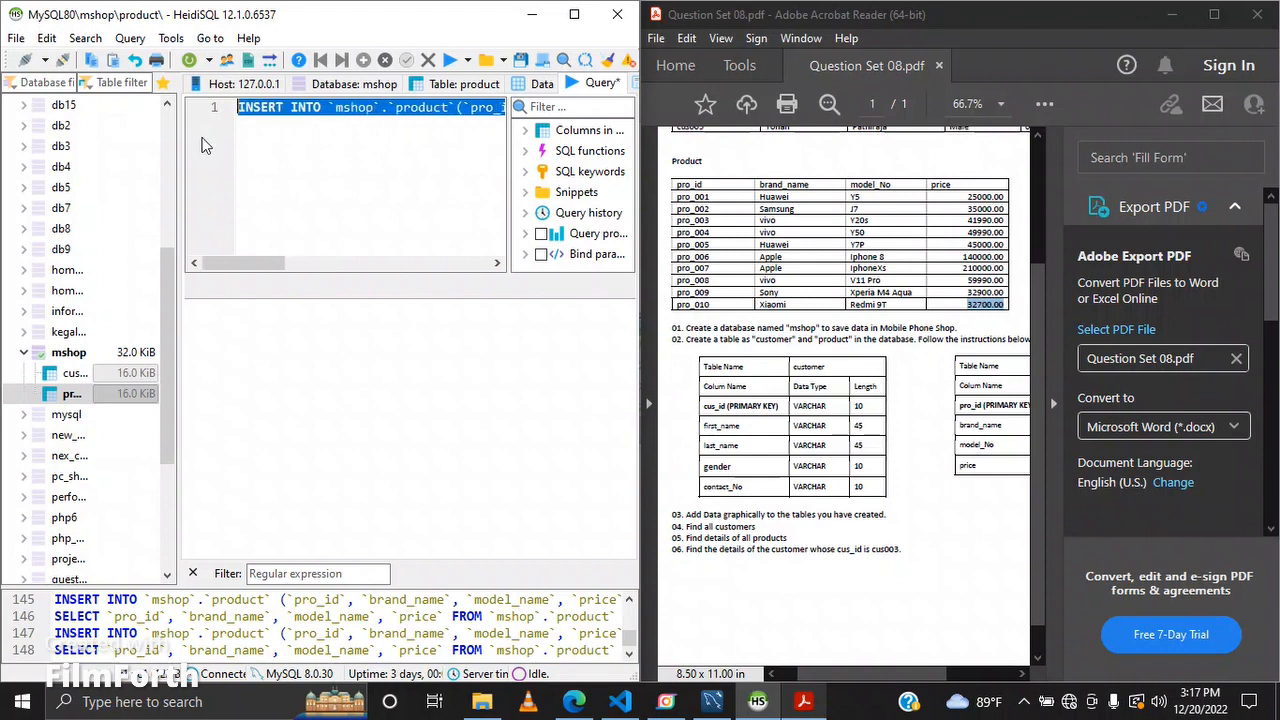
pyautogui.press('BackSpace')
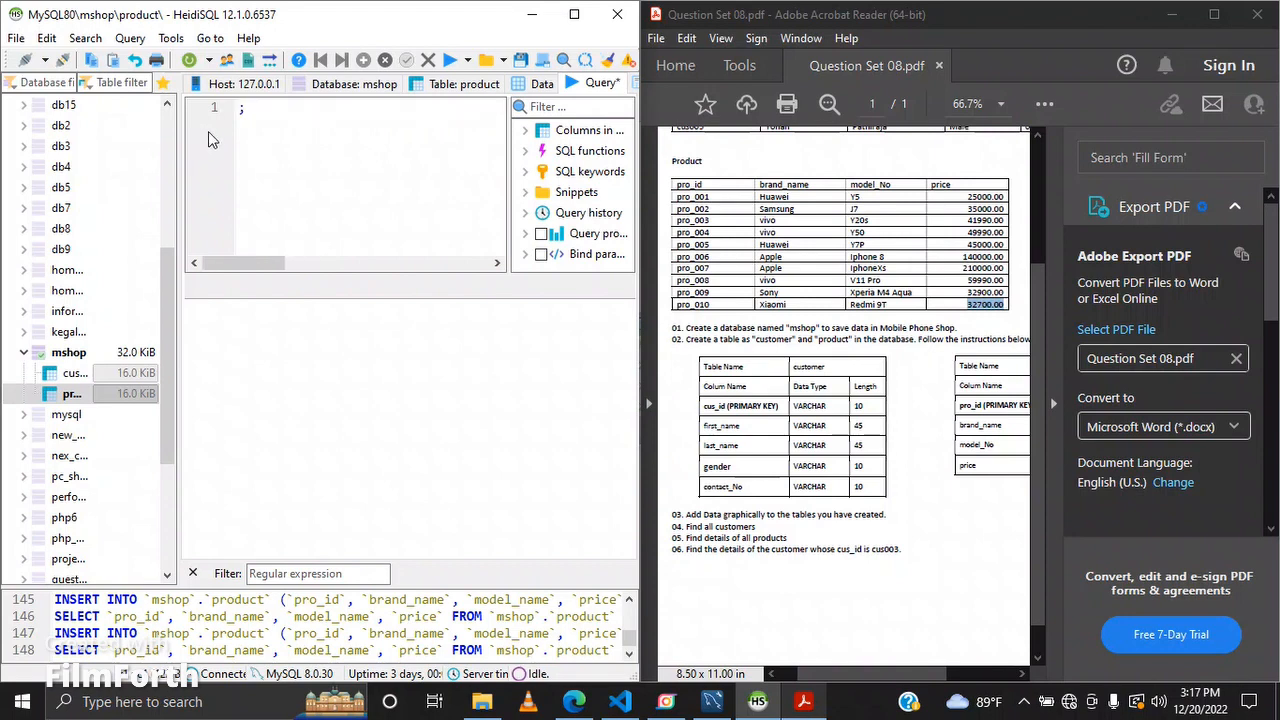
pyautogui.write('S')
pyautogui.write('EARCH')
pyautogui.press('BackSpace')
pyautogui.press('BackSpace')
pyautogui.press('BackSpace')
pyautogui.press('BackSpace')
pyautogui.press('BackSpace')
pyautogui.press('BackSpace')
pyautogui.write('SELECT')
pyautogui.write('*')
pyautogui.write(' FROM')
pyautogui.write('msh')
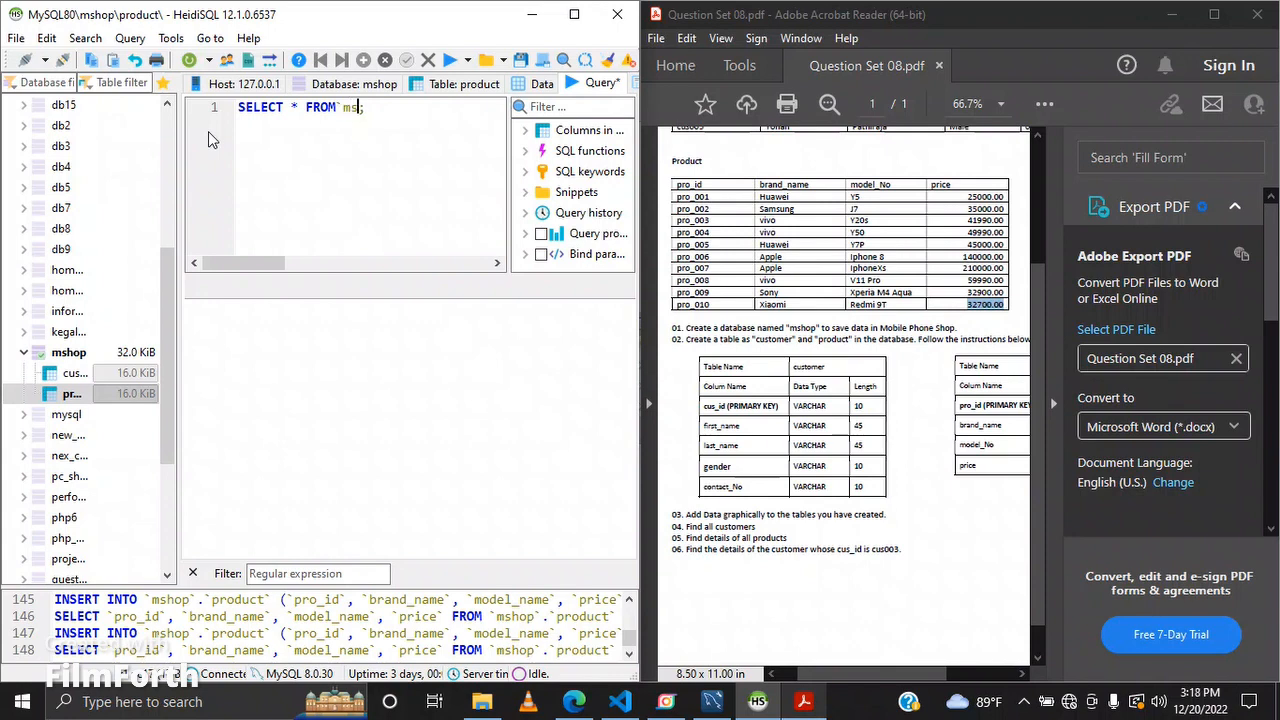
pyautogui.write('op`.`customer`')
pyautogui.press('BackSpace')
pyautogui.write('W')
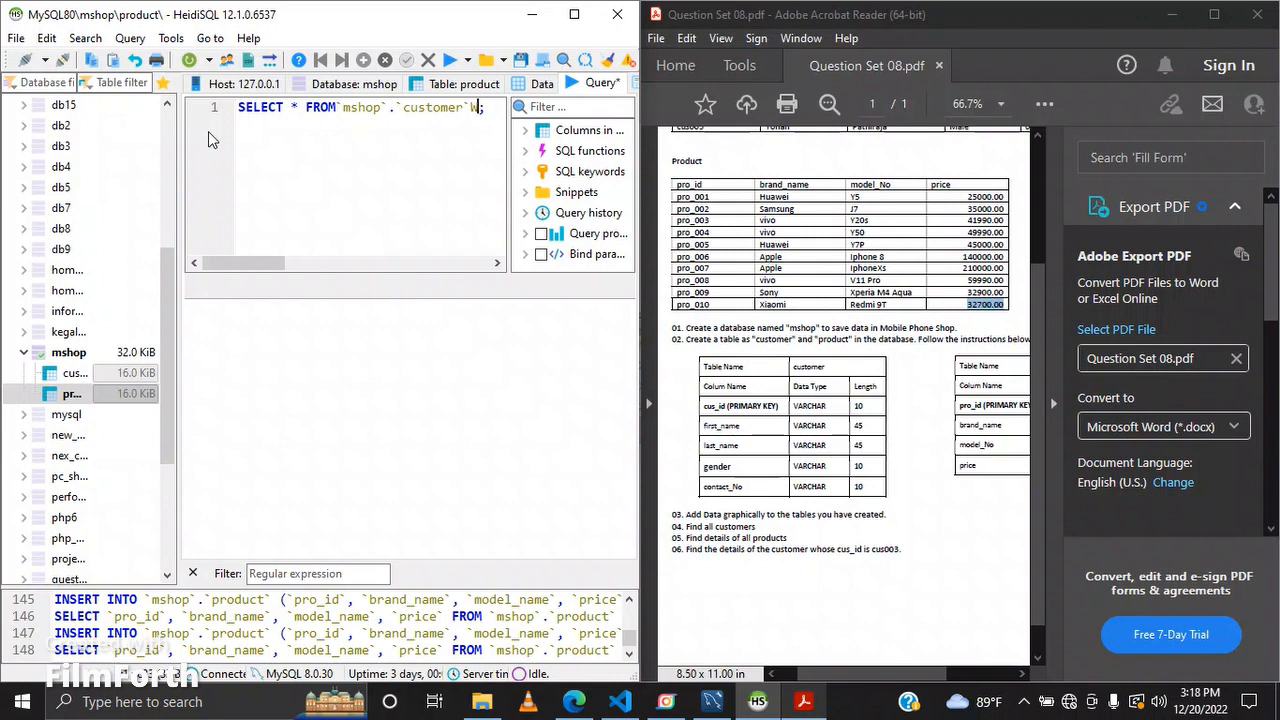
pyautogui.press('BackSpace')
pyautogui.click(450, 62)
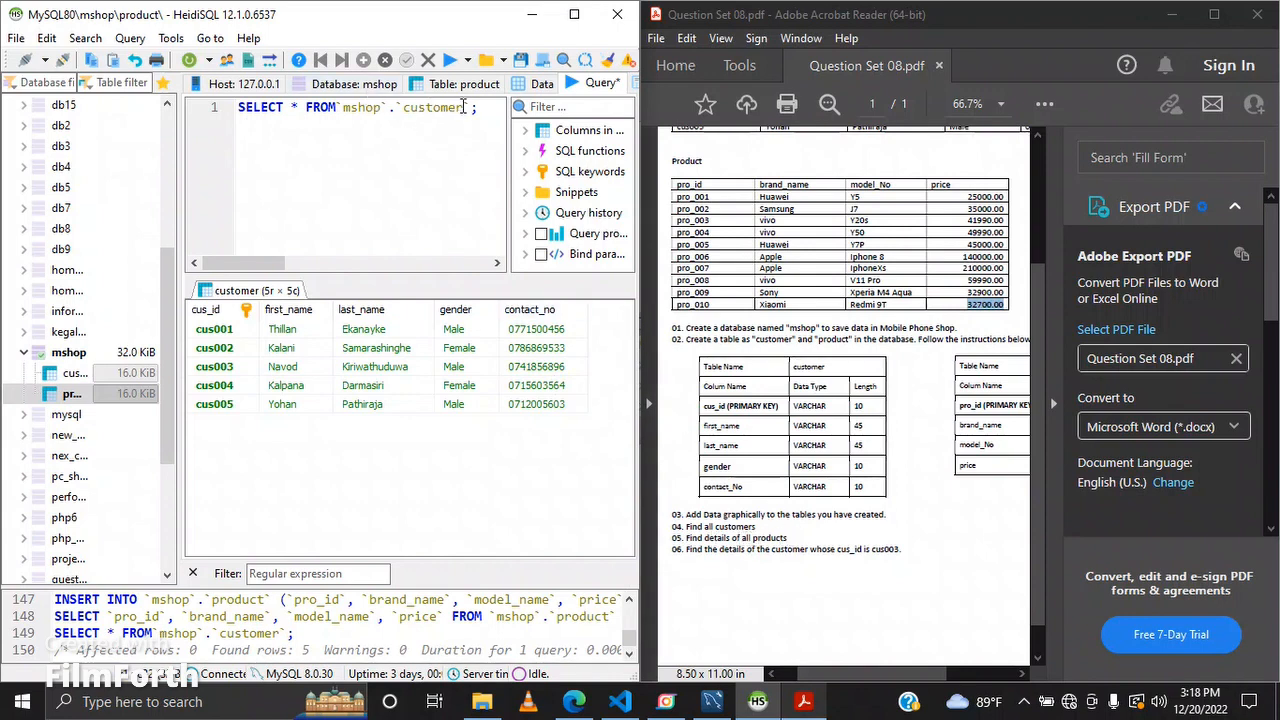
# Step: Change the query's table to `product` and run it to list all products
pyautogui.moveTo(464, 107); pyautogui.dragTo(406, 110)
pyautogui.press('BackSpace')
pyautogui.write('product')
pyautogui.click(450, 60)
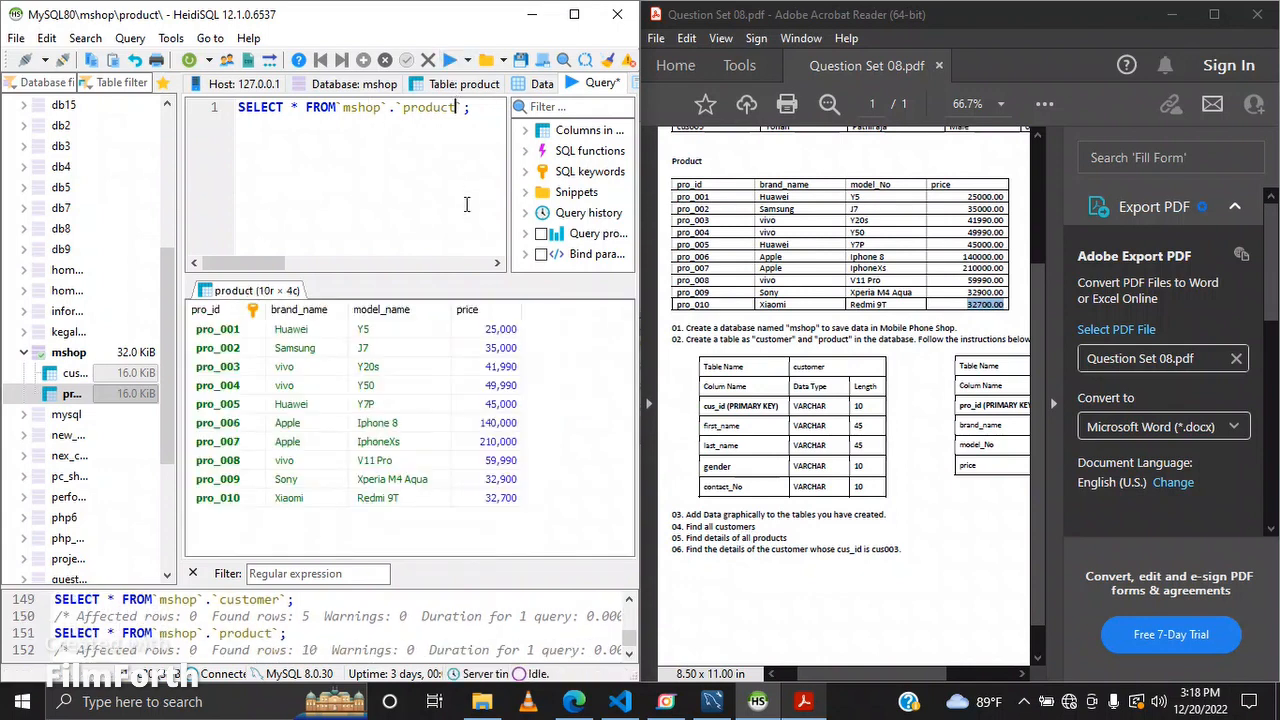
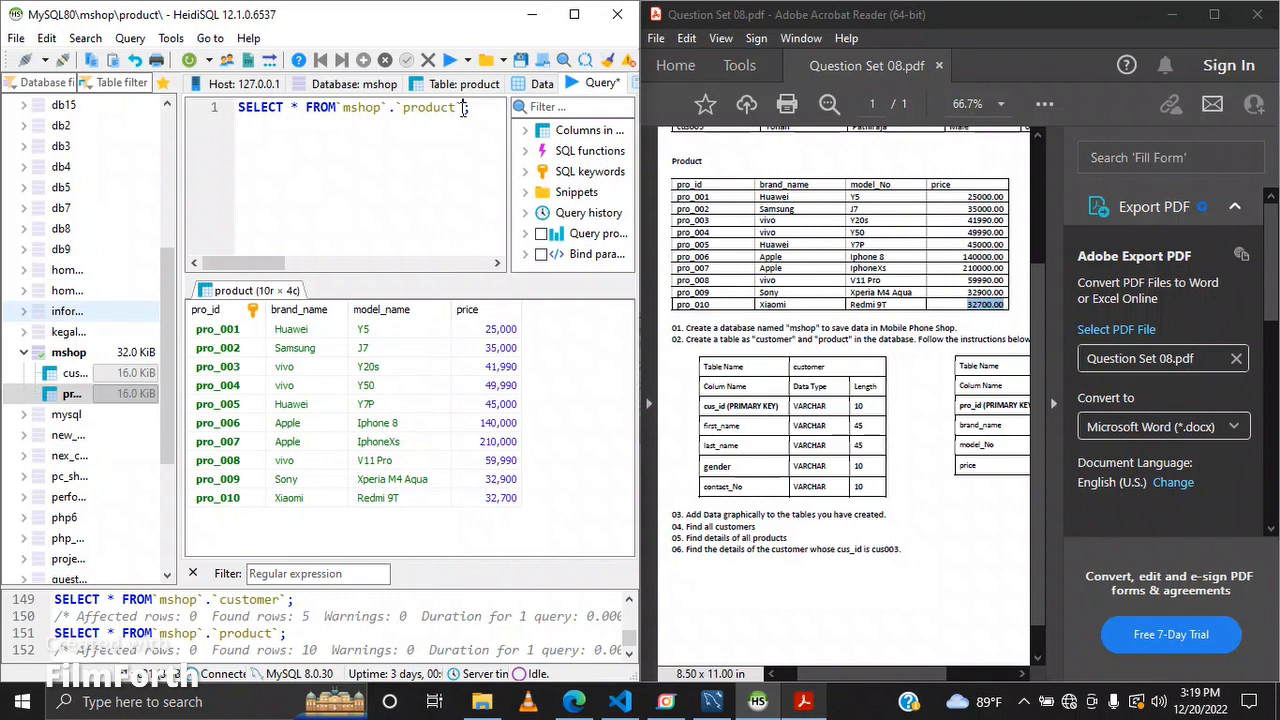
# Step: Change the query to SELECT * FROM `mshop`.`customer` WHERE `cus_id` = 'cus_003; and try to run it
pyautogui.press('BackSpace')
pyautogui.press('BackSpace')
pyautogui.press('BackSpace')
pyautogui.press('BackSpace')
pyautogui.press('BackSpace')
pyautogui.press('BackSpace')
pyautogui.press('BackSpace')
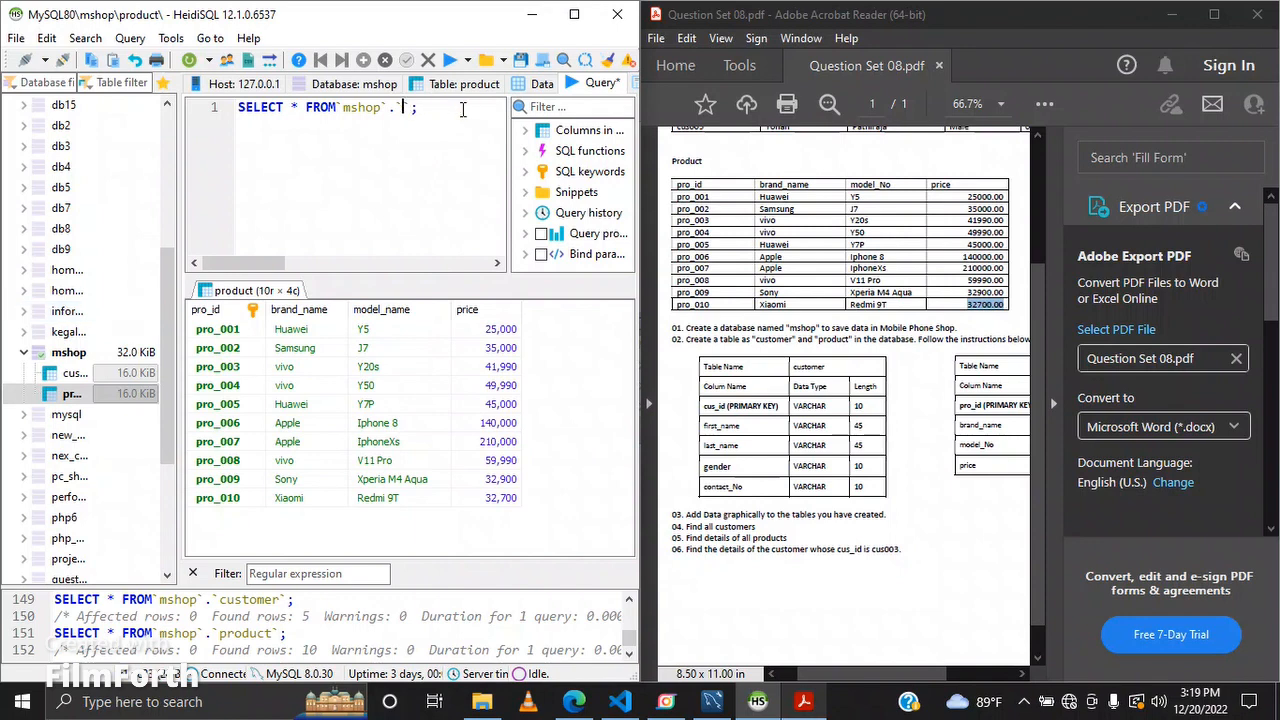
pyautogui.write('customer')
pyautogui.press('Right')
pyautogui.write('WHERE')
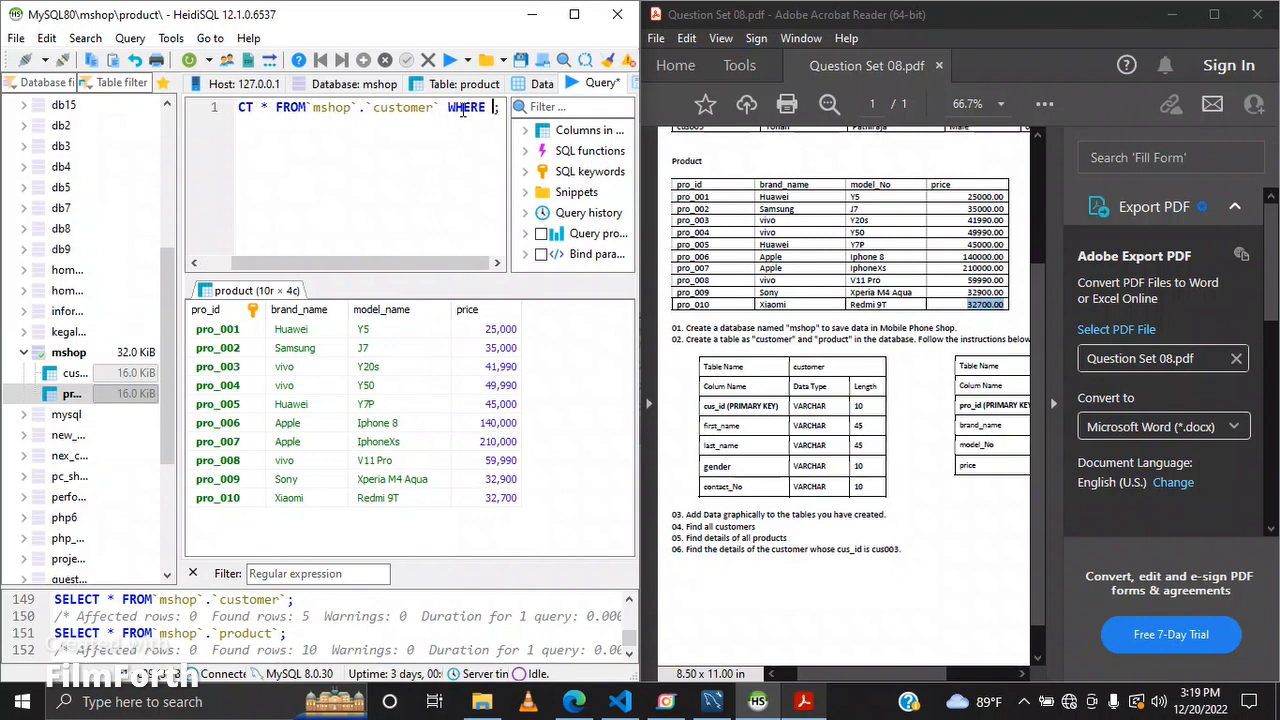
pyautogui.write(' `cus')
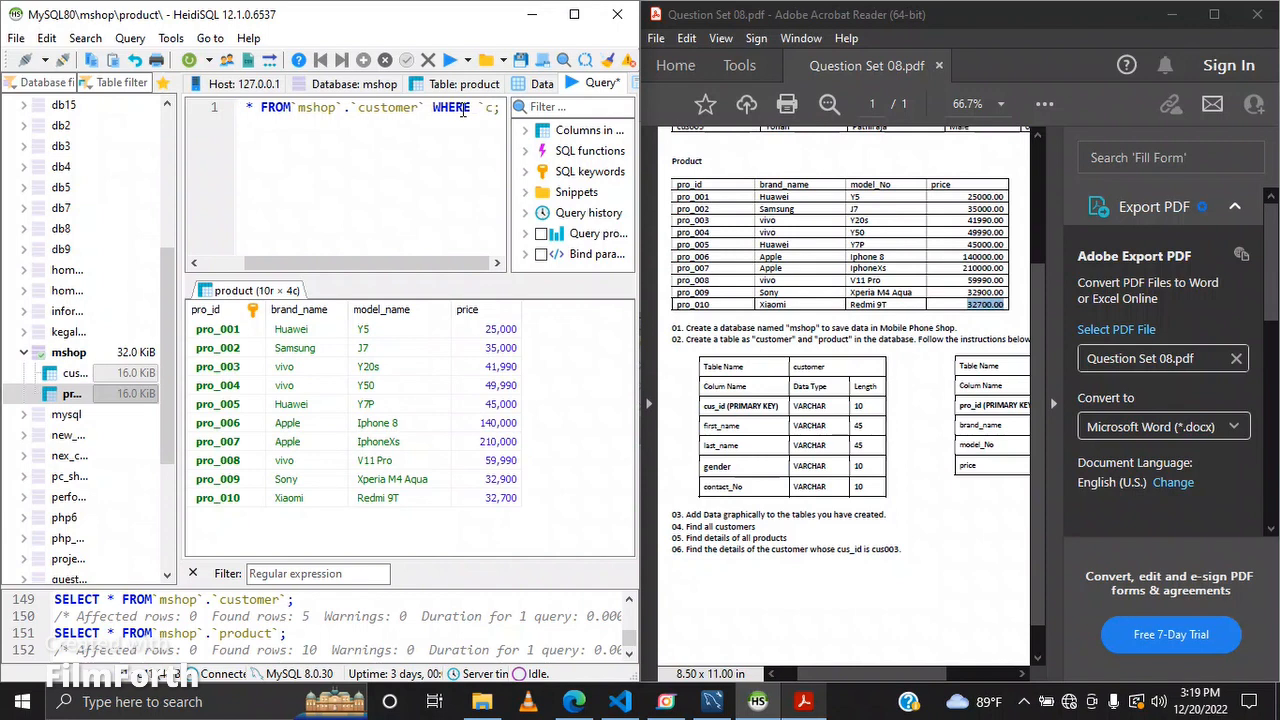
pyautogui.write('_')
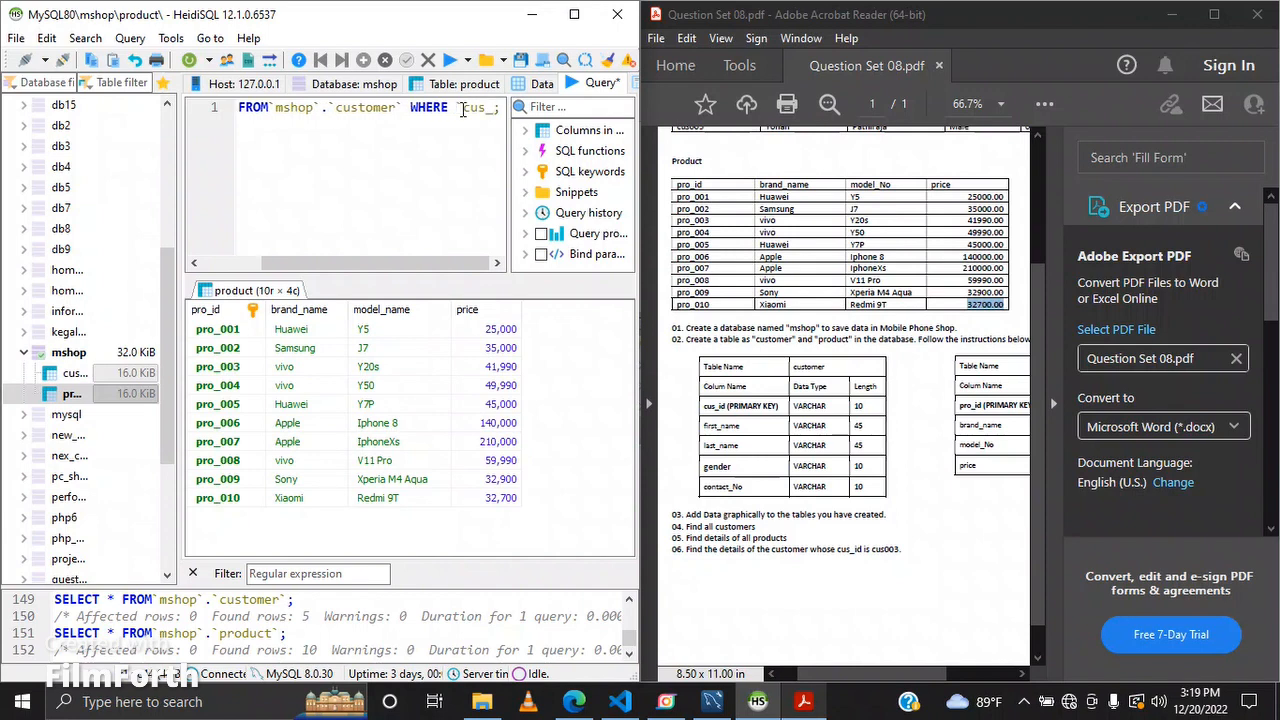
pyautogui.write('id`')
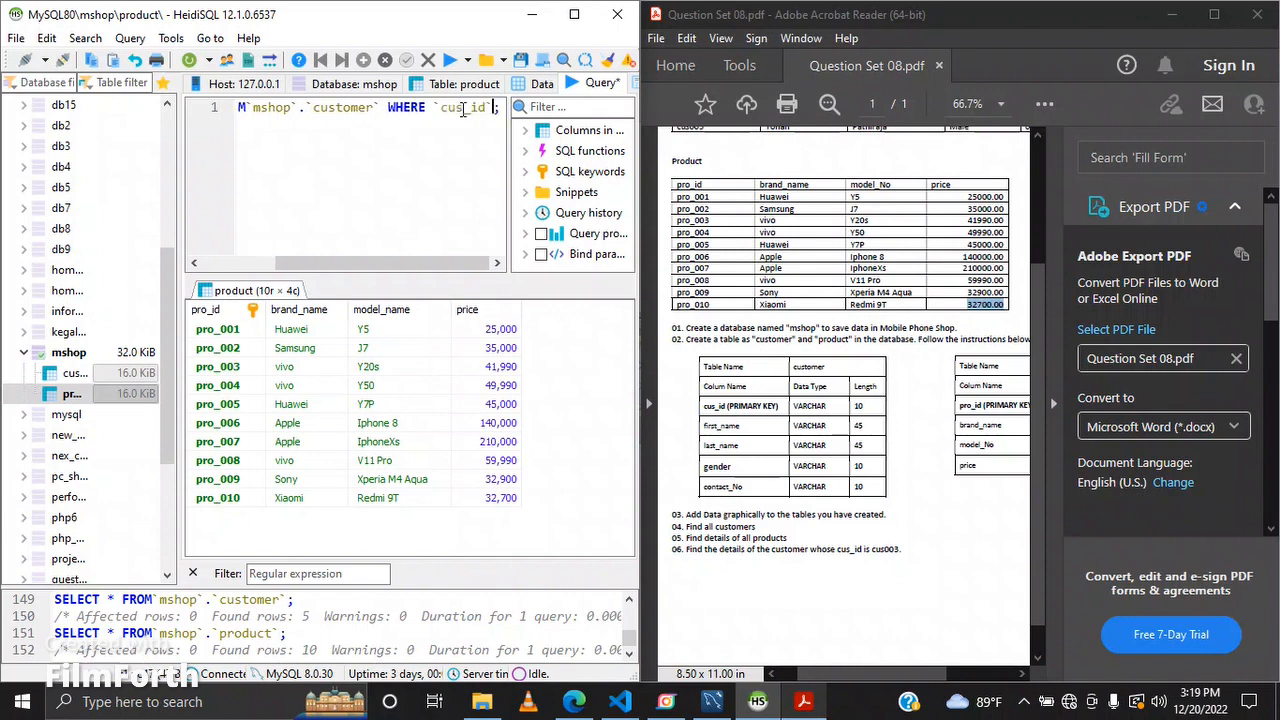
pyautogui.write(' = ')
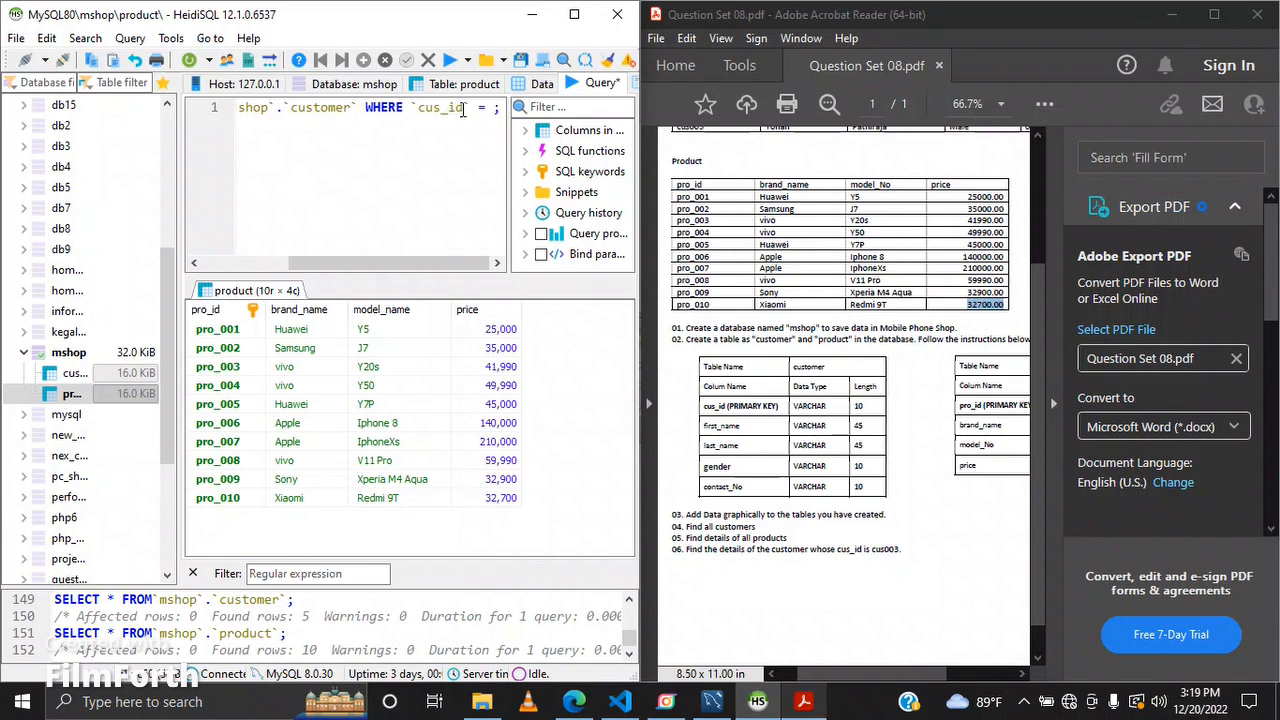
pyautogui.write("'")
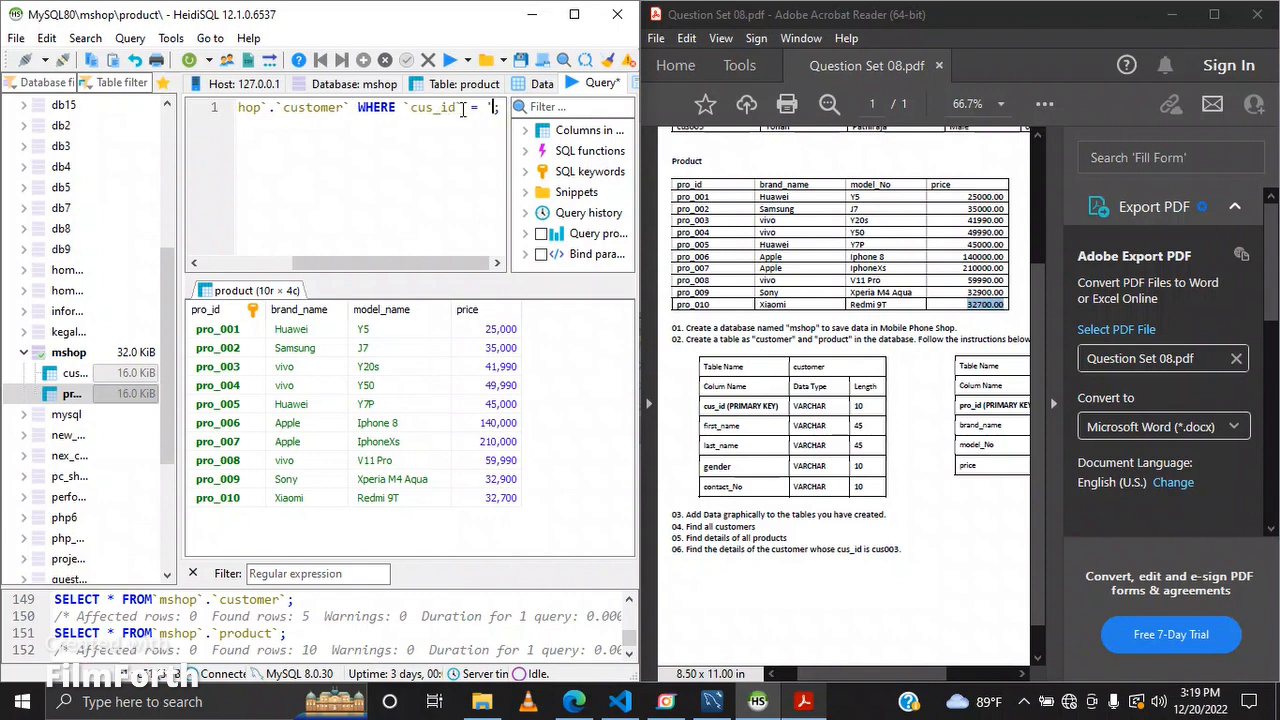
pyautogui.write('cus')
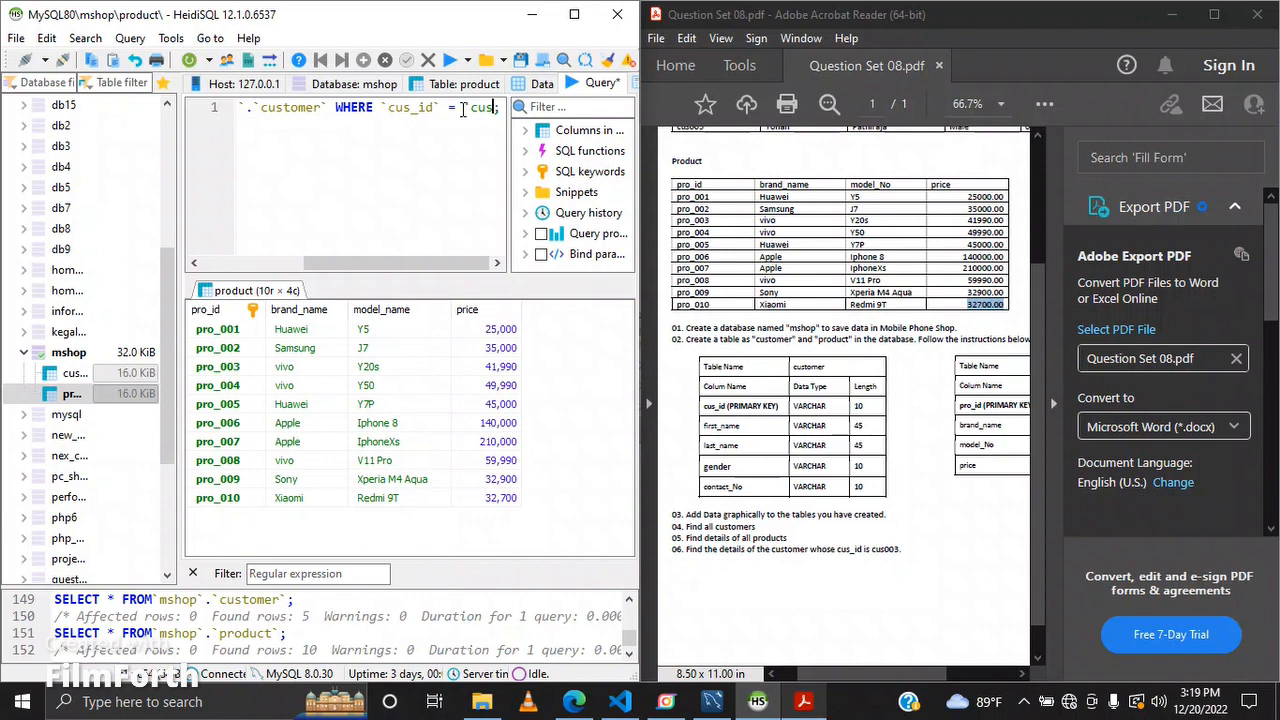
pyautogui.write('_003')
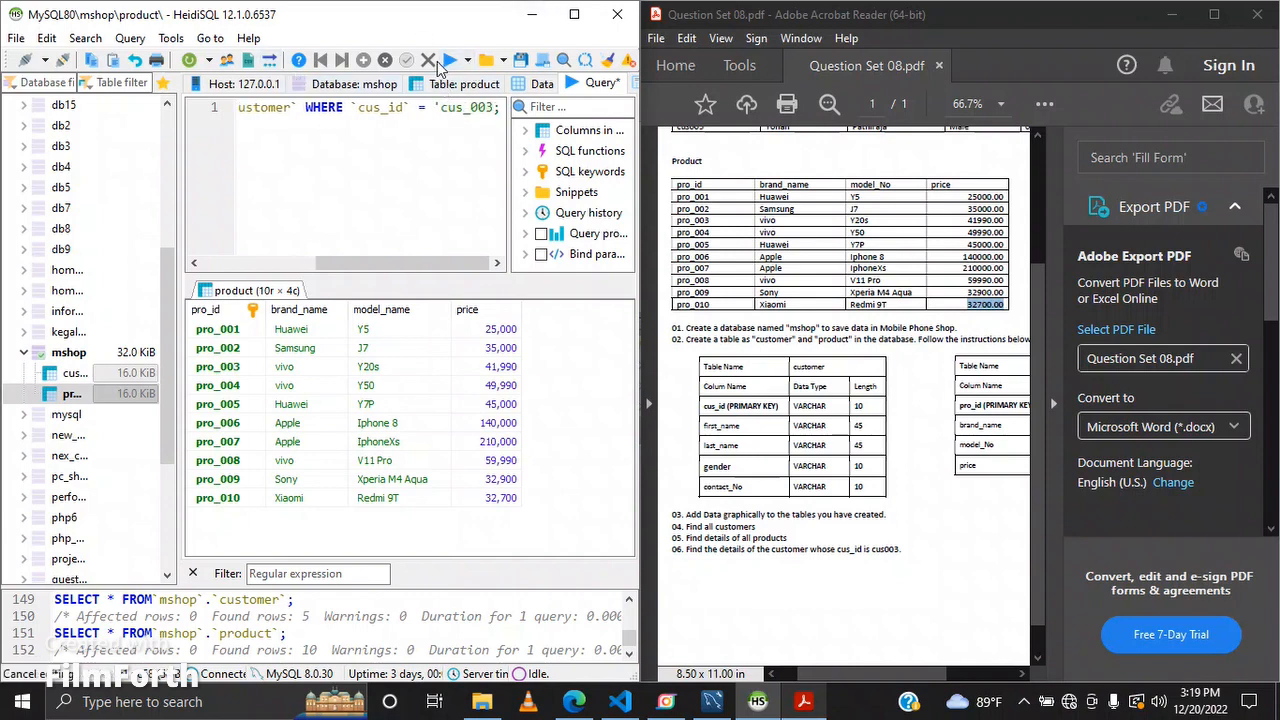
pyautogui.click(450, 64)
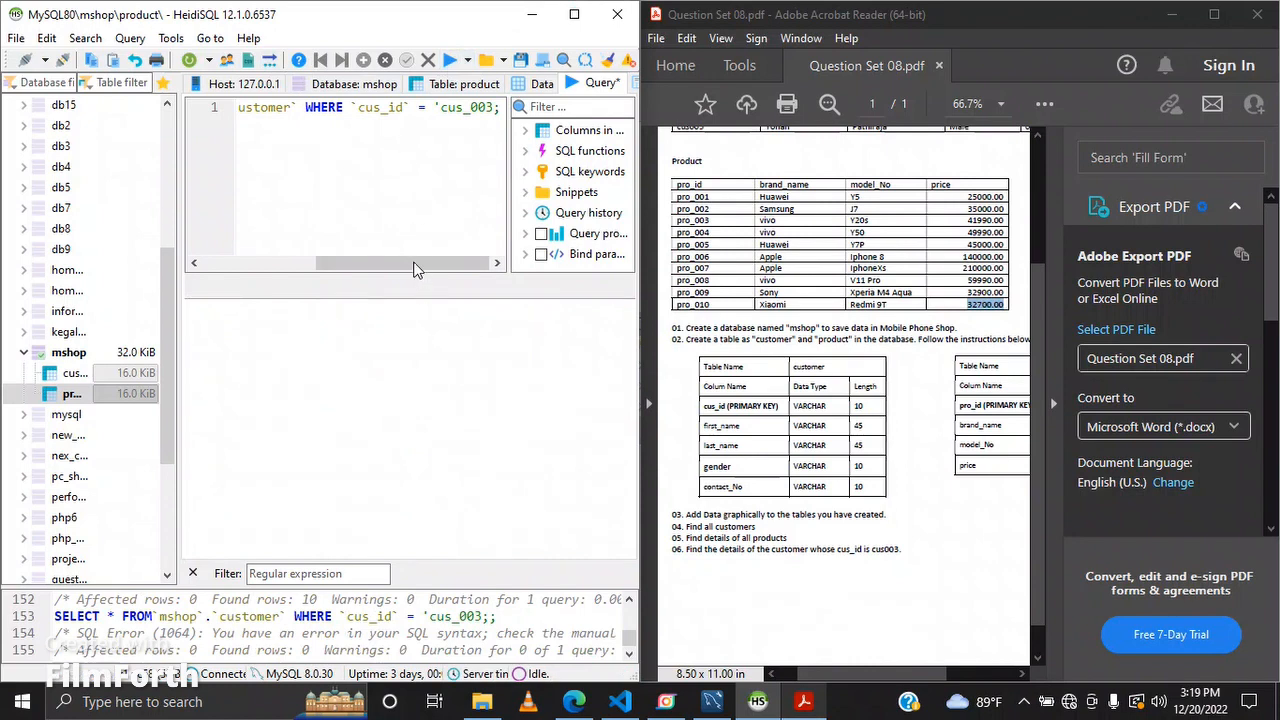
# Step: Add the missing closing quote after 'cus_003' and rerun the query
pyautogui.moveTo(414, 263); pyautogui.dragTo(430, 258)
pyautogui.write("'")
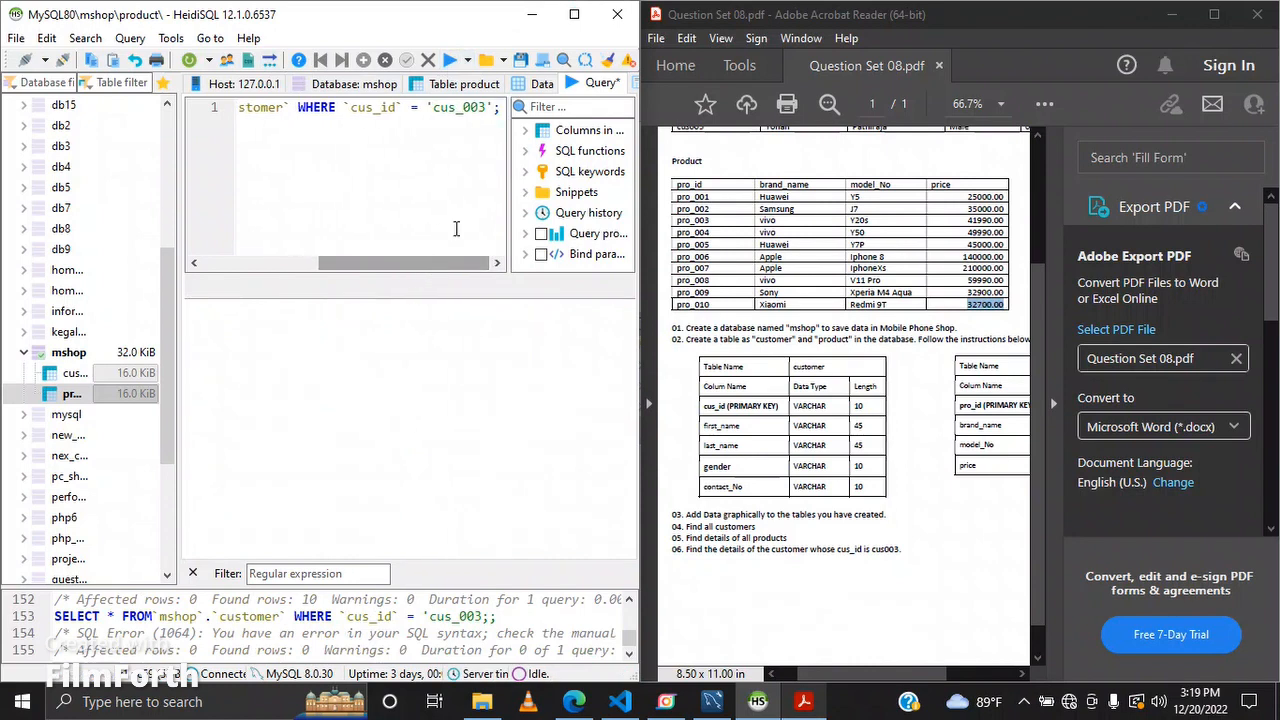
pyautogui.click(450, 61)
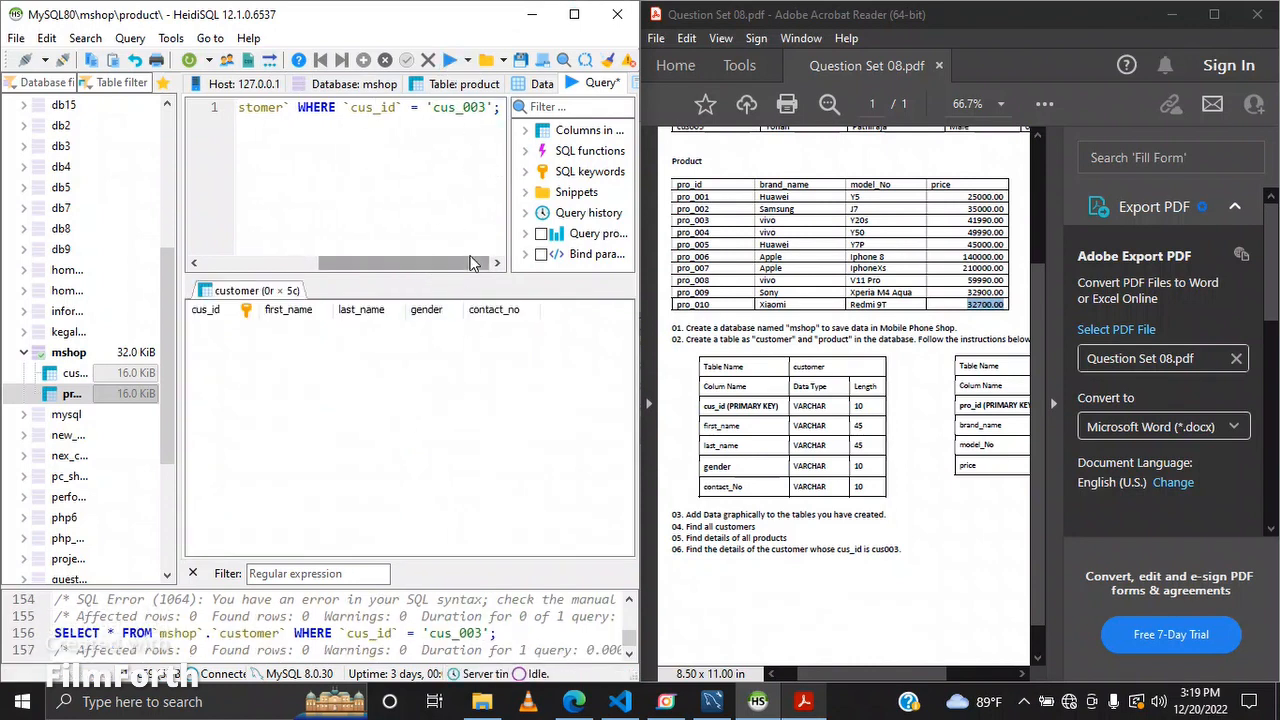
# Step: Open the customer table's data to check its cus_id values, then return to the query editor
pyautogui.moveTo(466, 266); pyautogui.dragTo(431, 262)
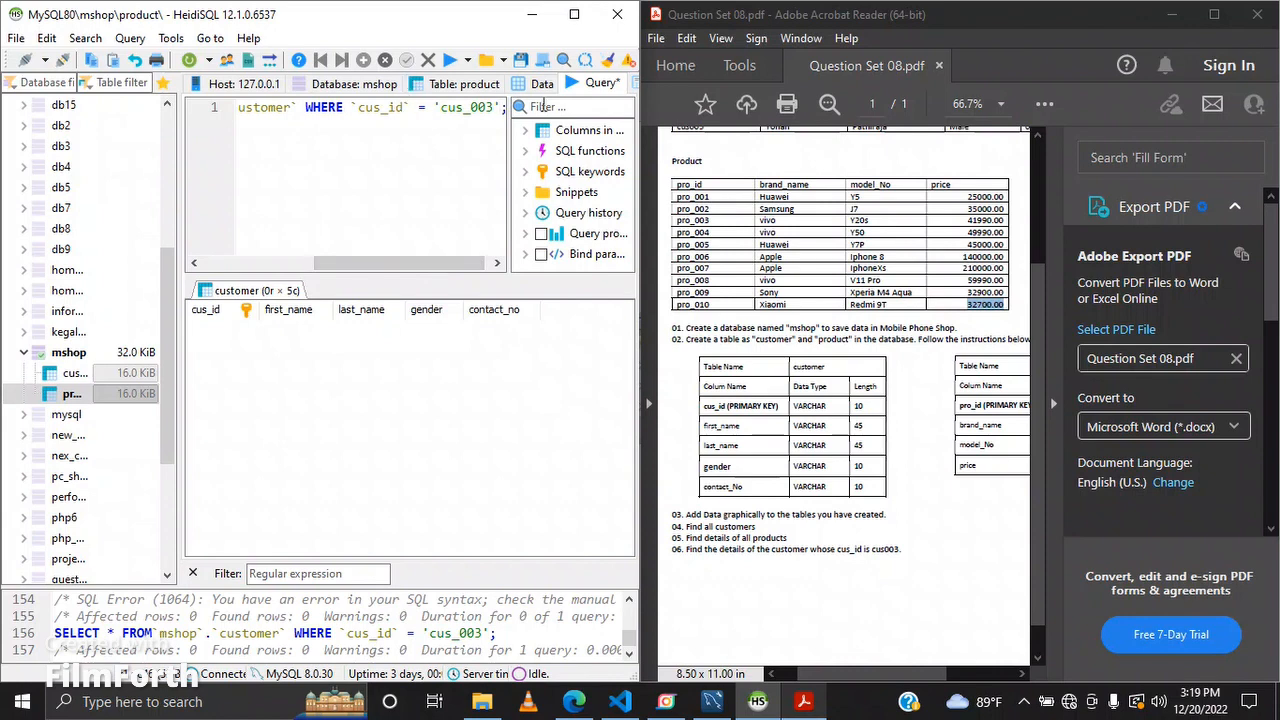
pyautogui.click(75, 372)
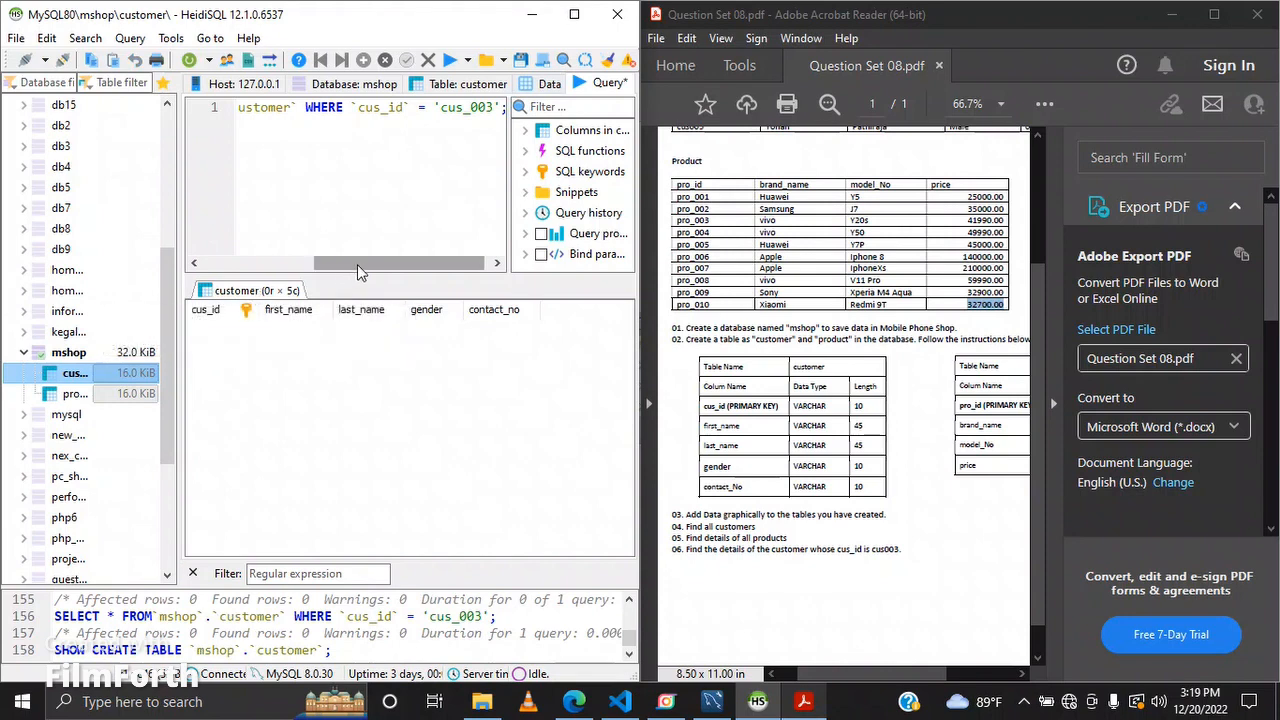
pyautogui.moveTo(357, 264); pyautogui.dragTo(325, 266)
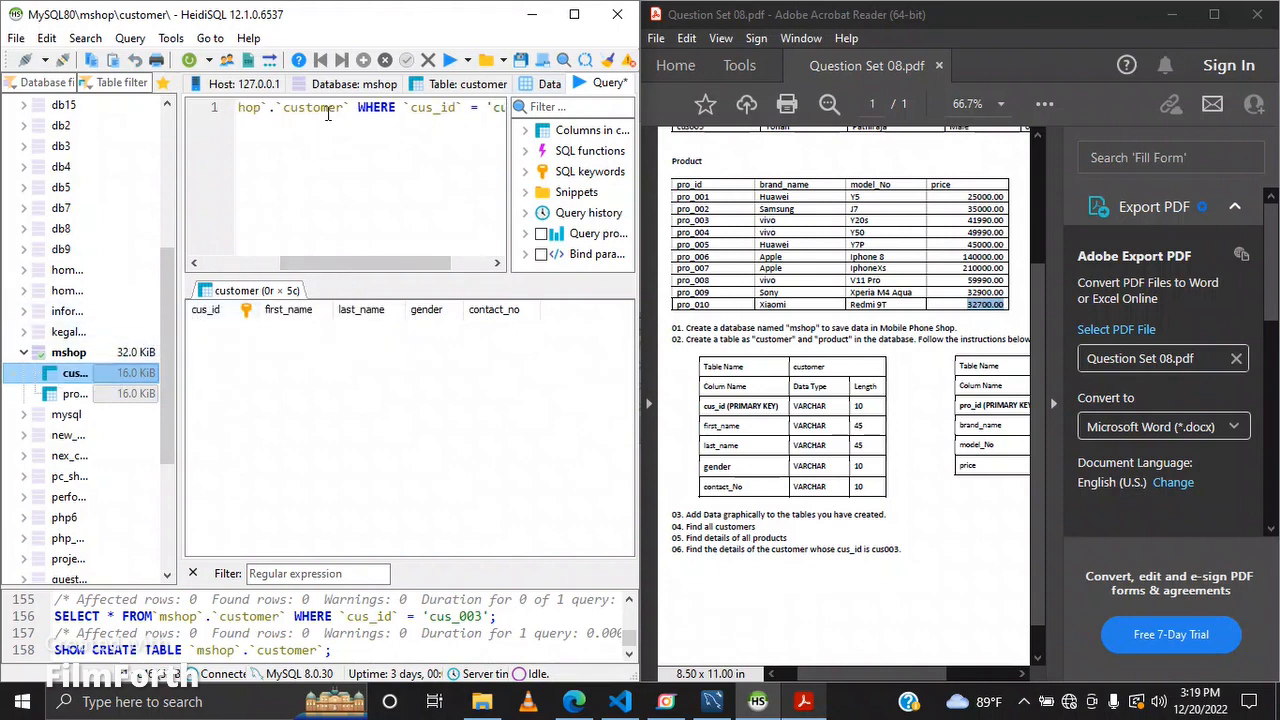
pyautogui.click(540, 88)
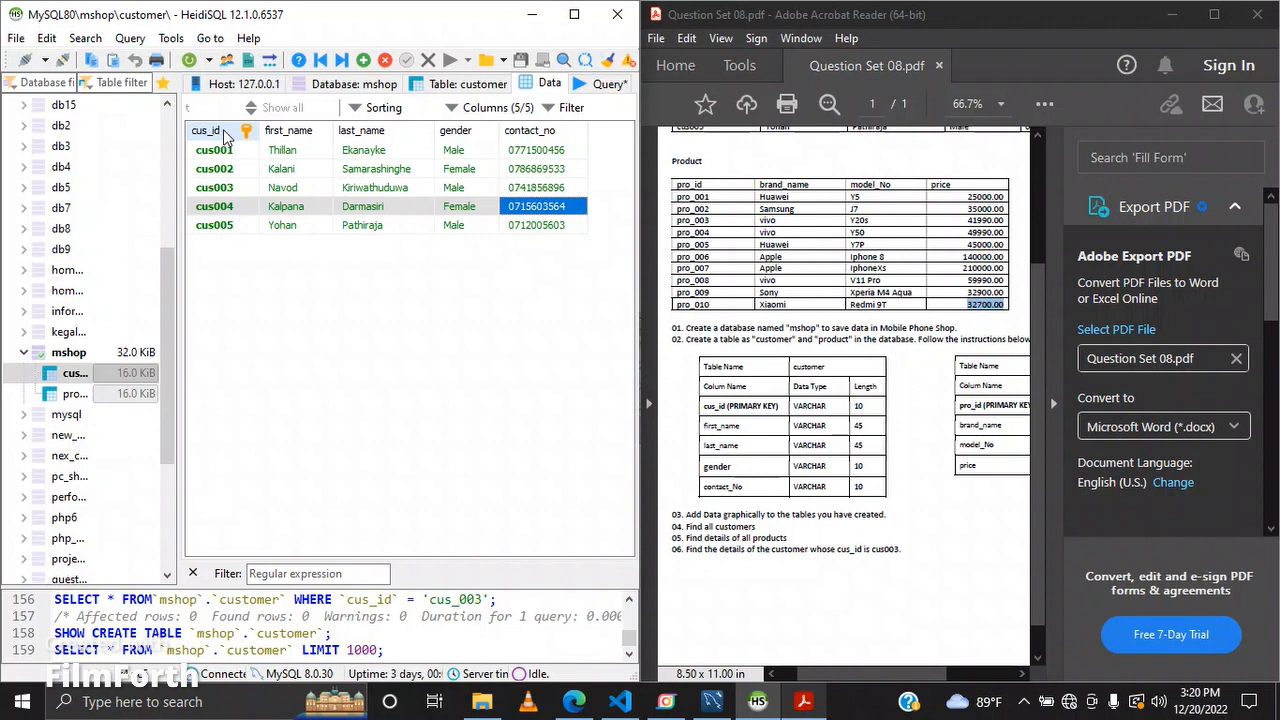
pyautogui.click(578, 86)
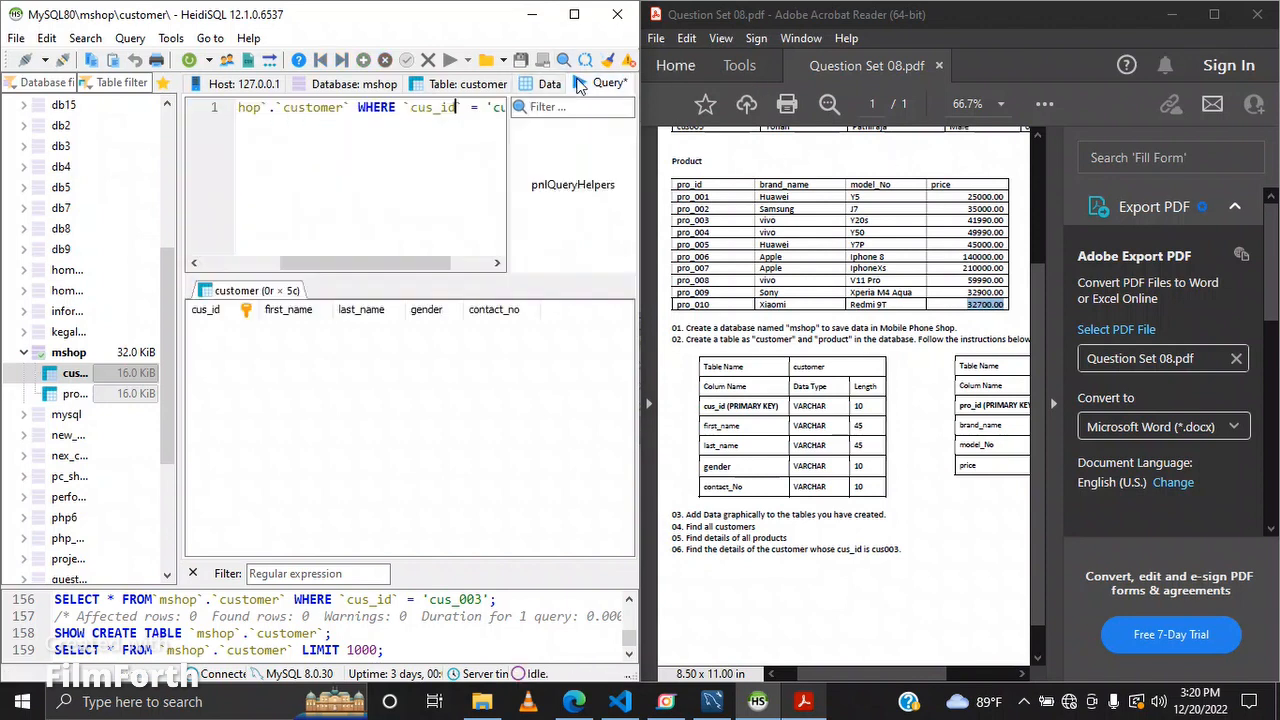
# Step: Remove the spaces around WHERE and cus_id in the query and rerun it
pyautogui.moveTo(410, 264); pyautogui.dragTo(445, 258)
pyautogui.click(425, 107)
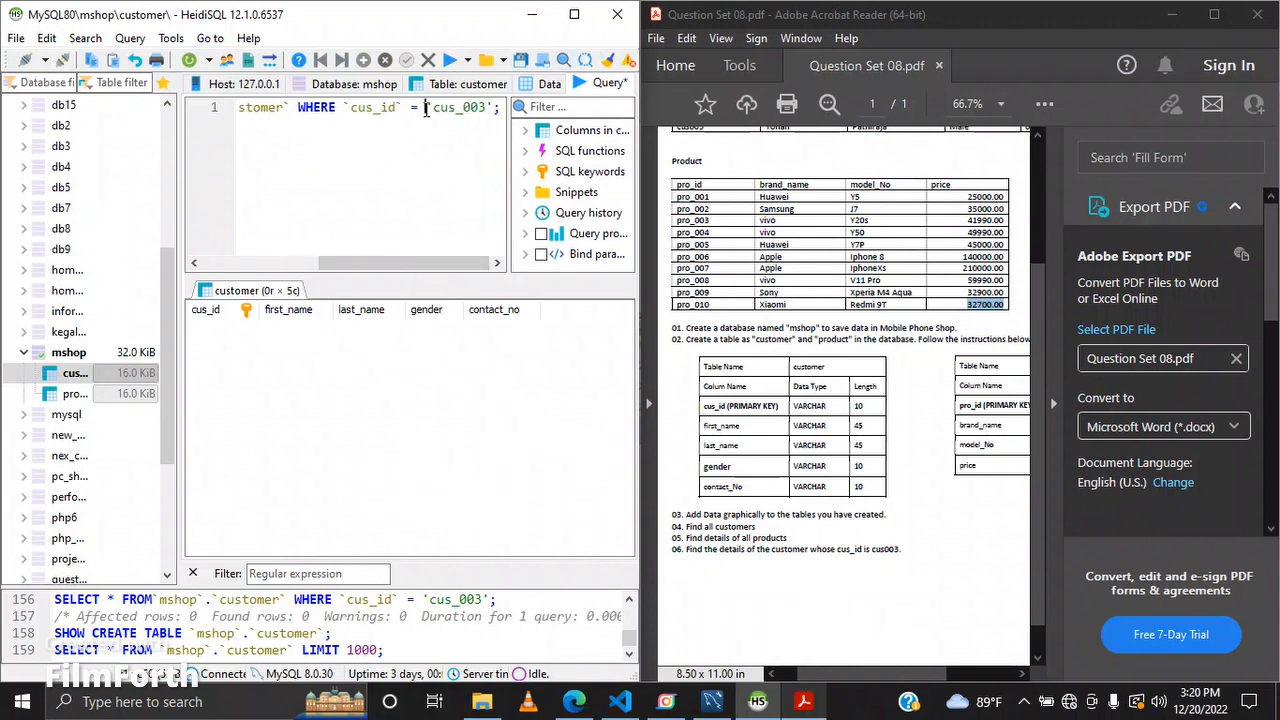
pyautogui.press('BackSpace')
pyautogui.press('Right')
pyautogui.press('Right')
pyautogui.press('Right')
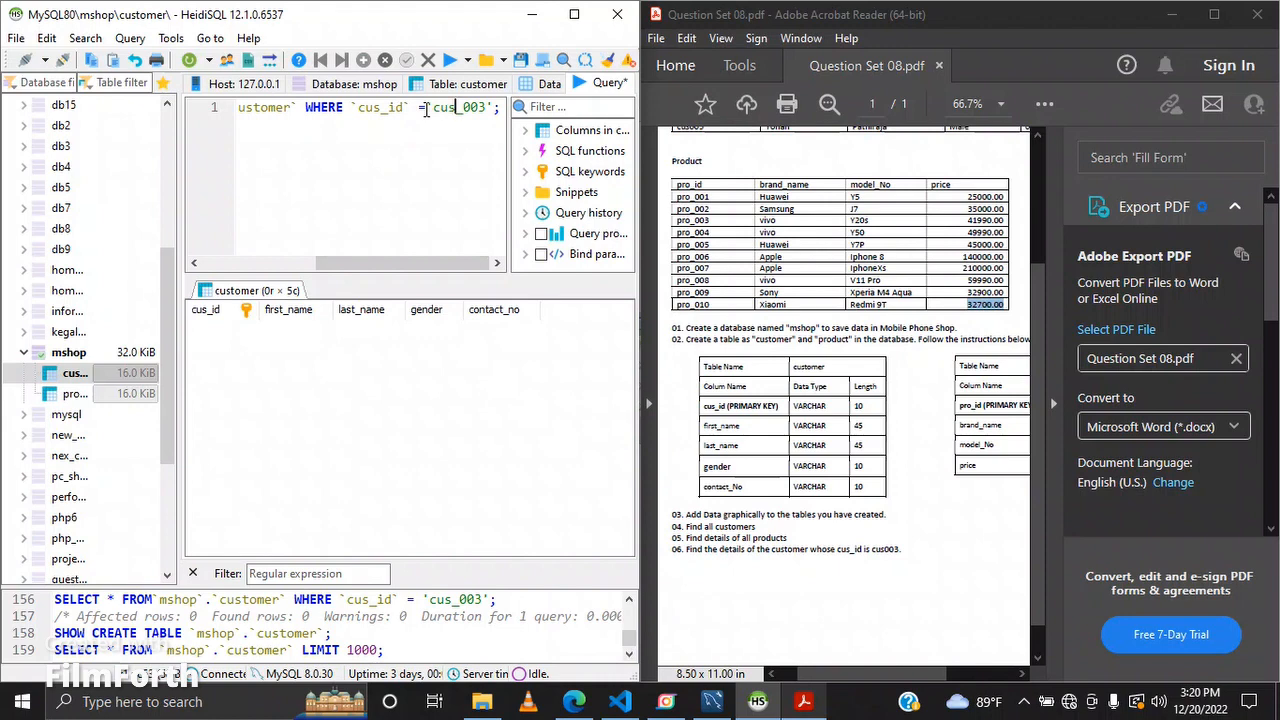
pyautogui.press('Left')
pyautogui.press('Left')
pyautogui.press('Left')
pyautogui.press('Left')
pyautogui.press('Left')
pyautogui.press('Left')
pyautogui.press('Left')
pyautogui.press('Left')
pyautogui.press('Left')
pyautogui.press('Left')
pyautogui.press('Left')
pyautogui.press('Left')
pyautogui.press('Left')
pyautogui.press('Left')
pyautogui.press('Left')
pyautogui.press('Left')
pyautogui.press('Left')
pyautogui.press('Left')
pyautogui.press('Left')
pyautogui.press('Left')
pyautogui.press('BackSpace')
pyautogui.press('Right')
pyautogui.press('Right')
pyautogui.press('Right')
pyautogui.write('v')
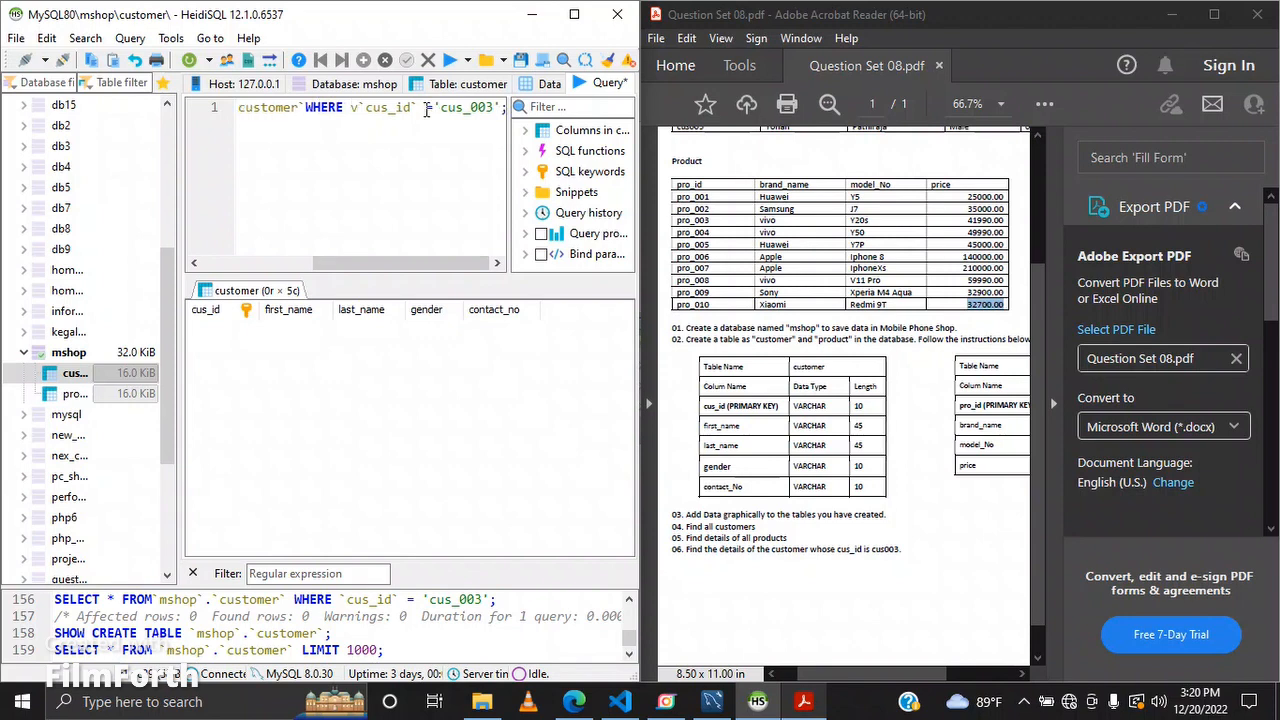
pyautogui.press('BackSpace')
pyautogui.press('BackSpace')
pyautogui.press('Left')
pyautogui.press('Left')
pyautogui.press('Left')
pyautogui.press('Left')
pyautogui.press('Left')
pyautogui.press('Left')
pyautogui.press('Left')
pyautogui.press('Left')
pyautogui.press('Left')
pyautogui.press('Left')
pyautogui.press('Left')
pyautogui.press('Left')
pyautogui.press('Left')
pyautogui.press('Left')
pyautogui.press('Left')
pyautogui.press('Left')
pyautogui.press('Left')
pyautogui.press('Left')
pyautogui.press('Left')
pyautogui.press('Left')
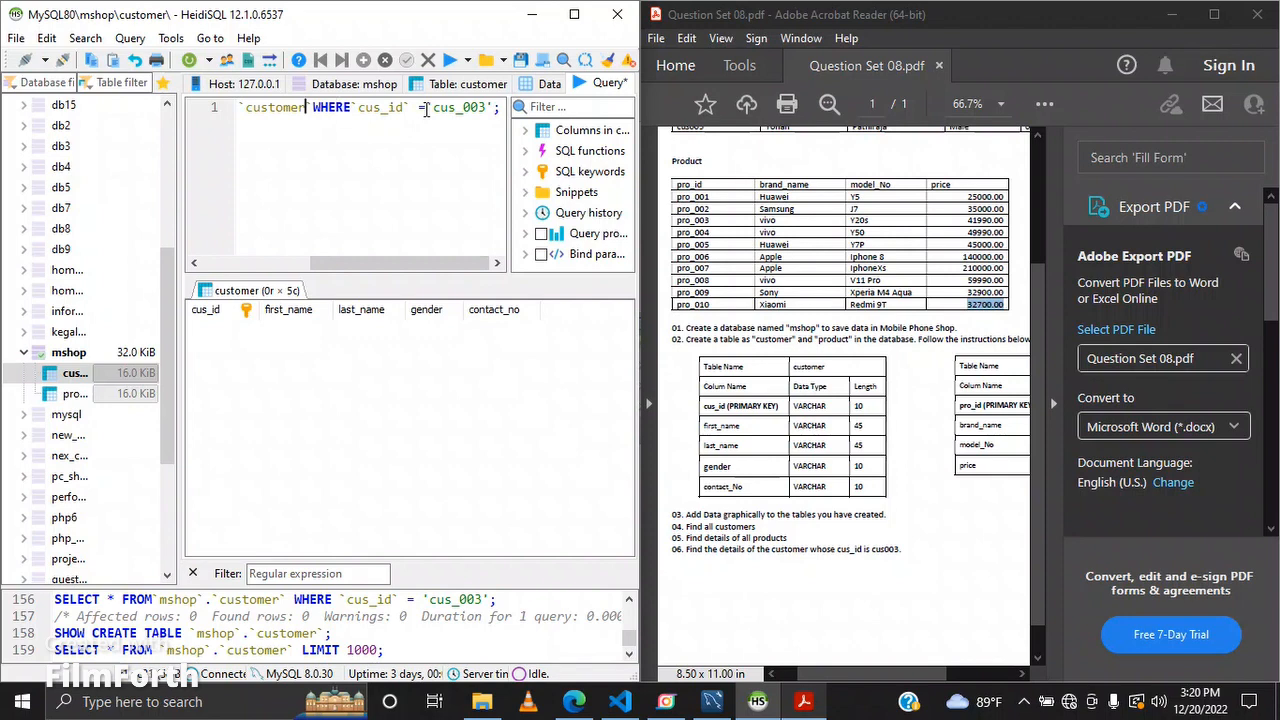
pyautogui.press('Home')
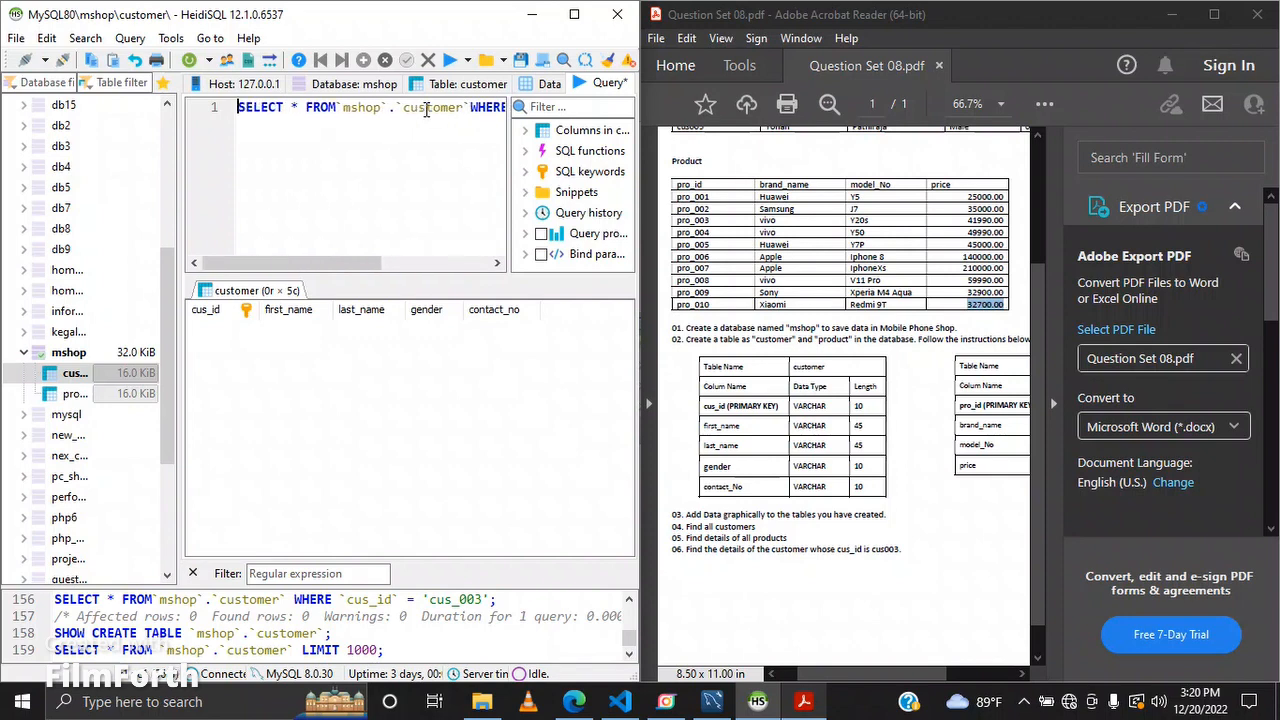
pyautogui.click(449, 60)
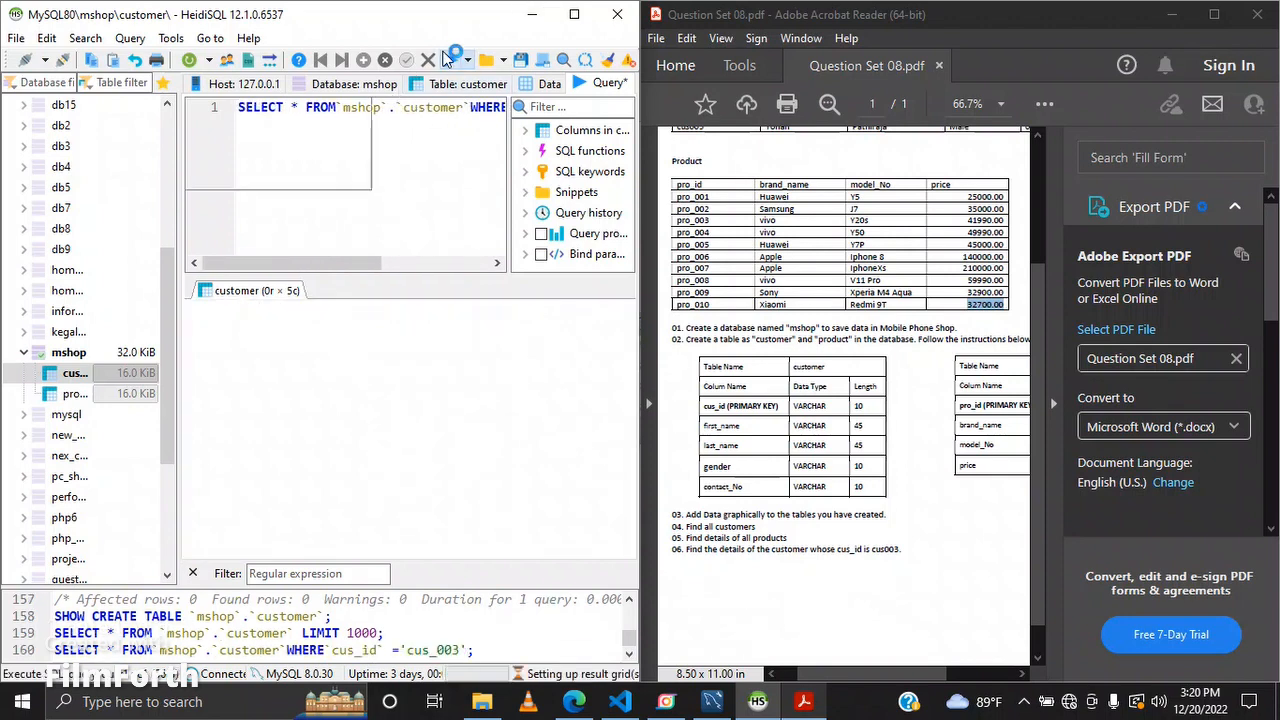
# Step: Compare the customer table's data against the query's WHERE condition
pyautogui.click(528, 86)
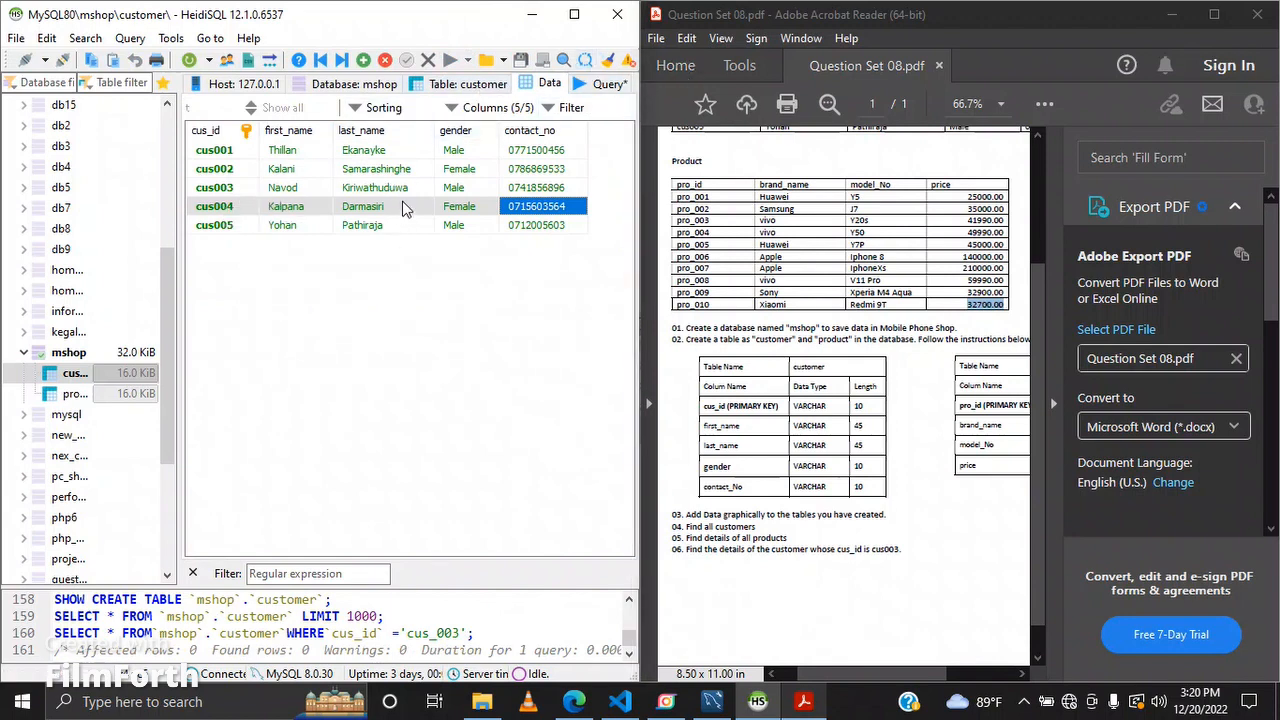
pyautogui.click(609, 83)
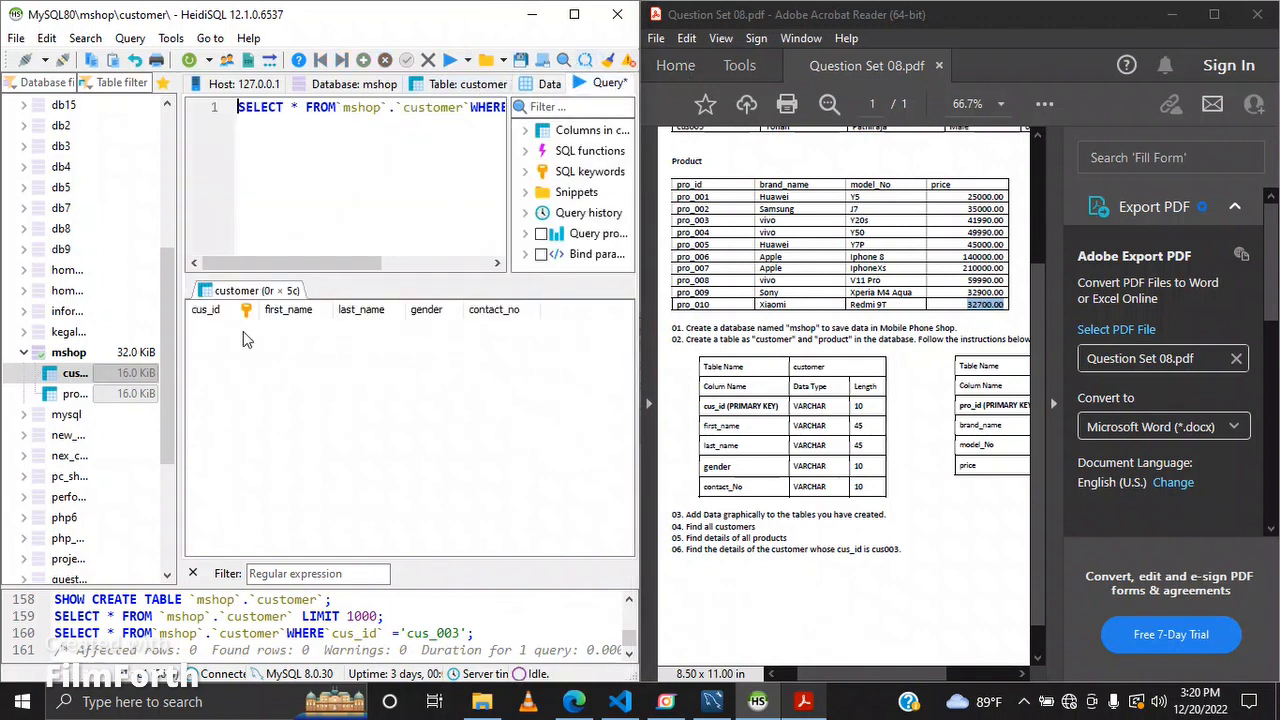
pyautogui.moveTo(352, 266); pyautogui.dragTo(366, 266)
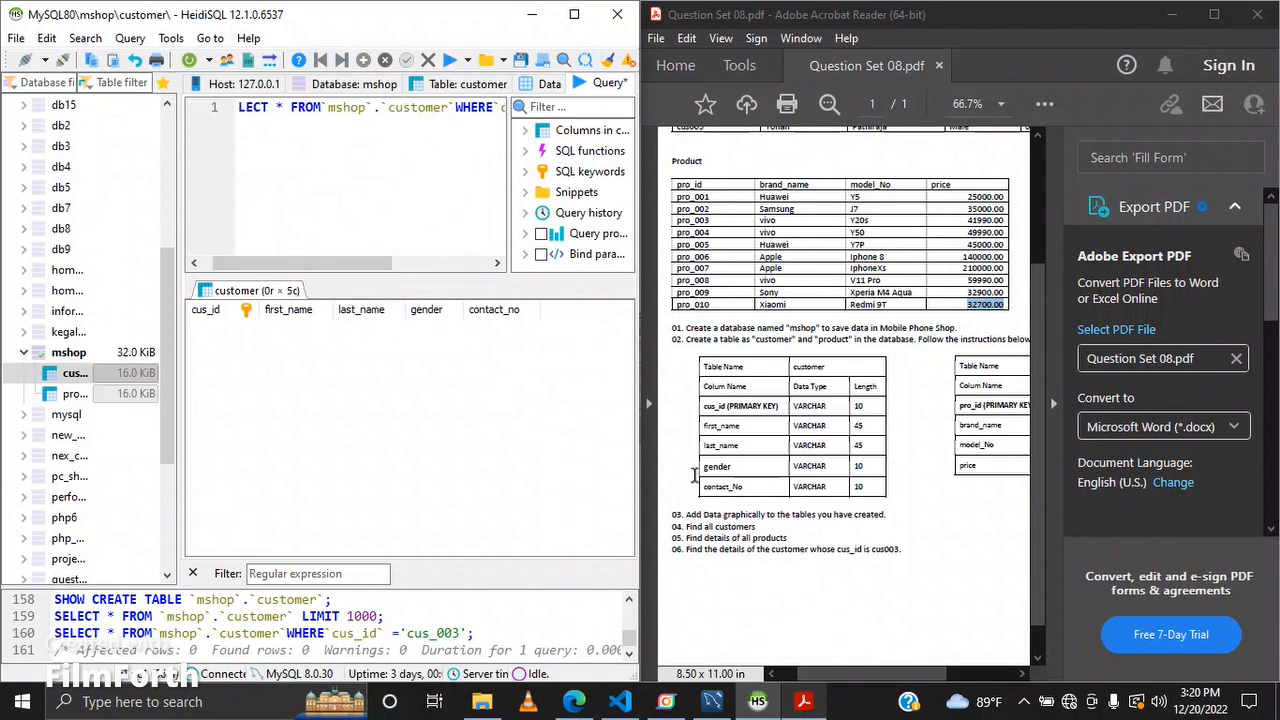
pyautogui.moveTo(370, 270); pyautogui.dragTo(448, 264)
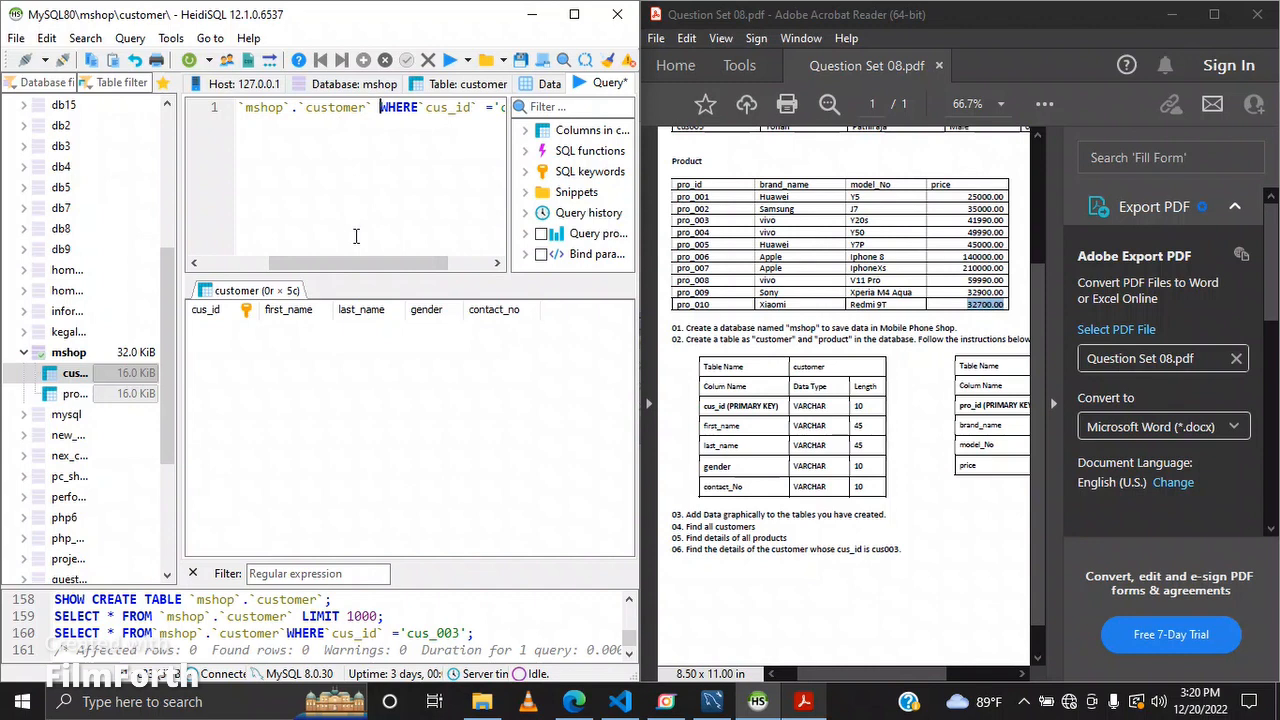
pyautogui.moveTo(412, 266); pyautogui.dragTo(459, 268)
pyautogui.click(352, 105)
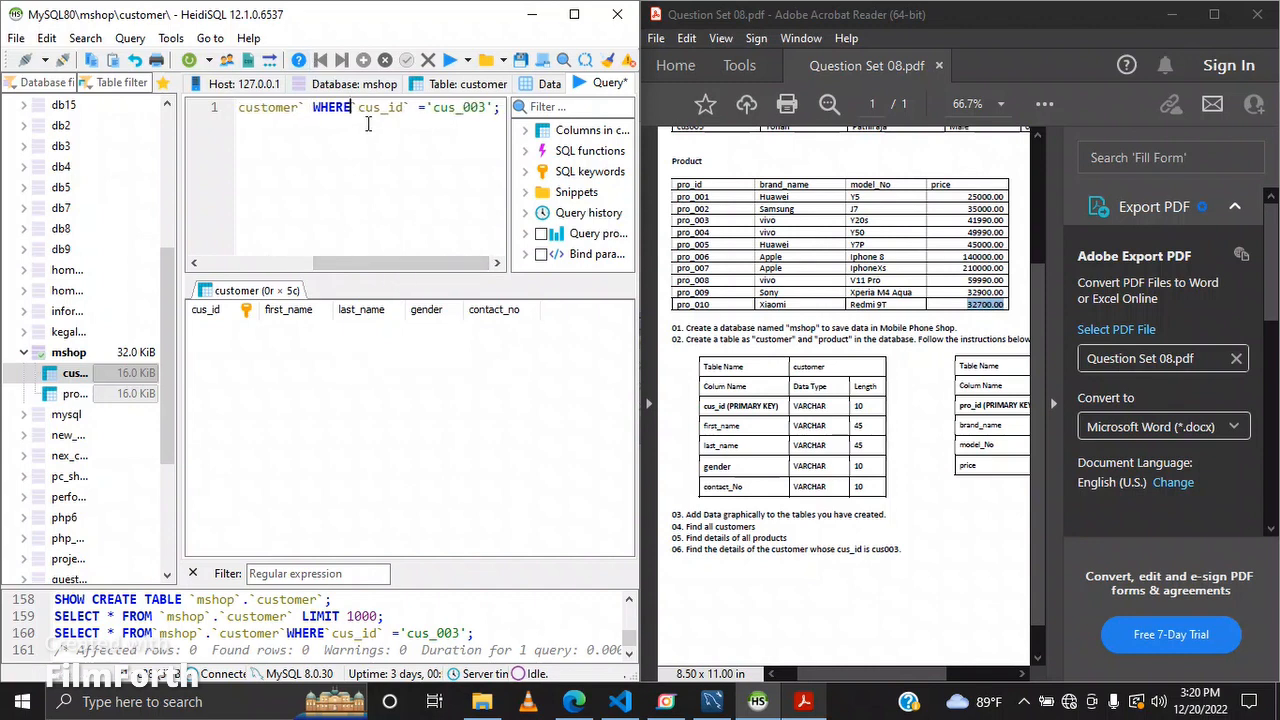
pyautogui.click(537, 88)
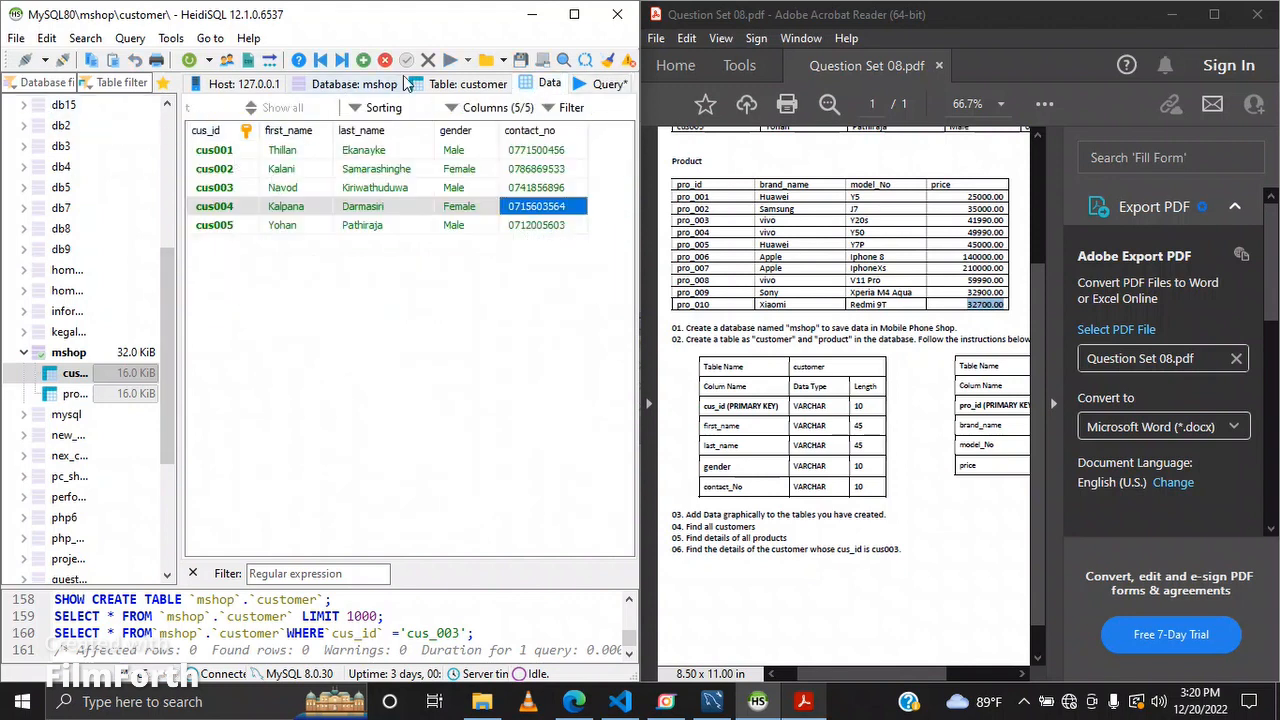
pyautogui.click(585, 88)
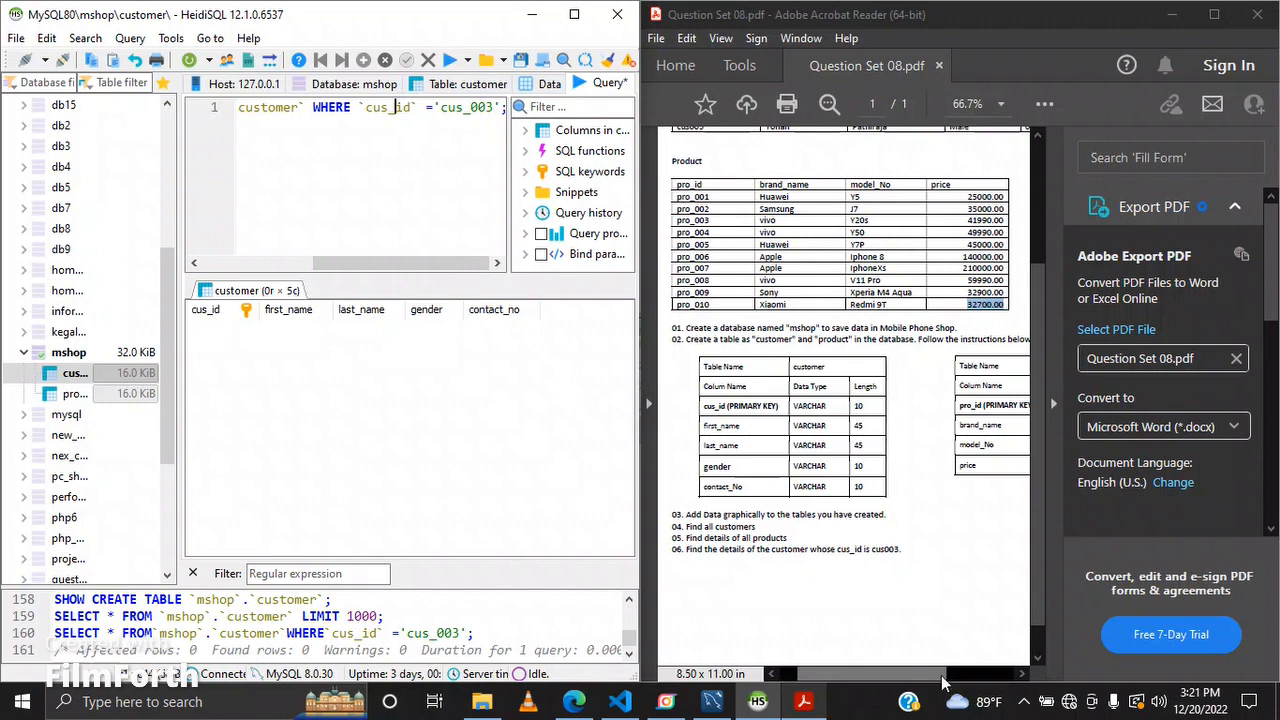
# Step: Restore the spacing around the asterisk, FROM and WHERE in the query
pyautogui.moveTo(941, 674); pyautogui.dragTo(957, 627)
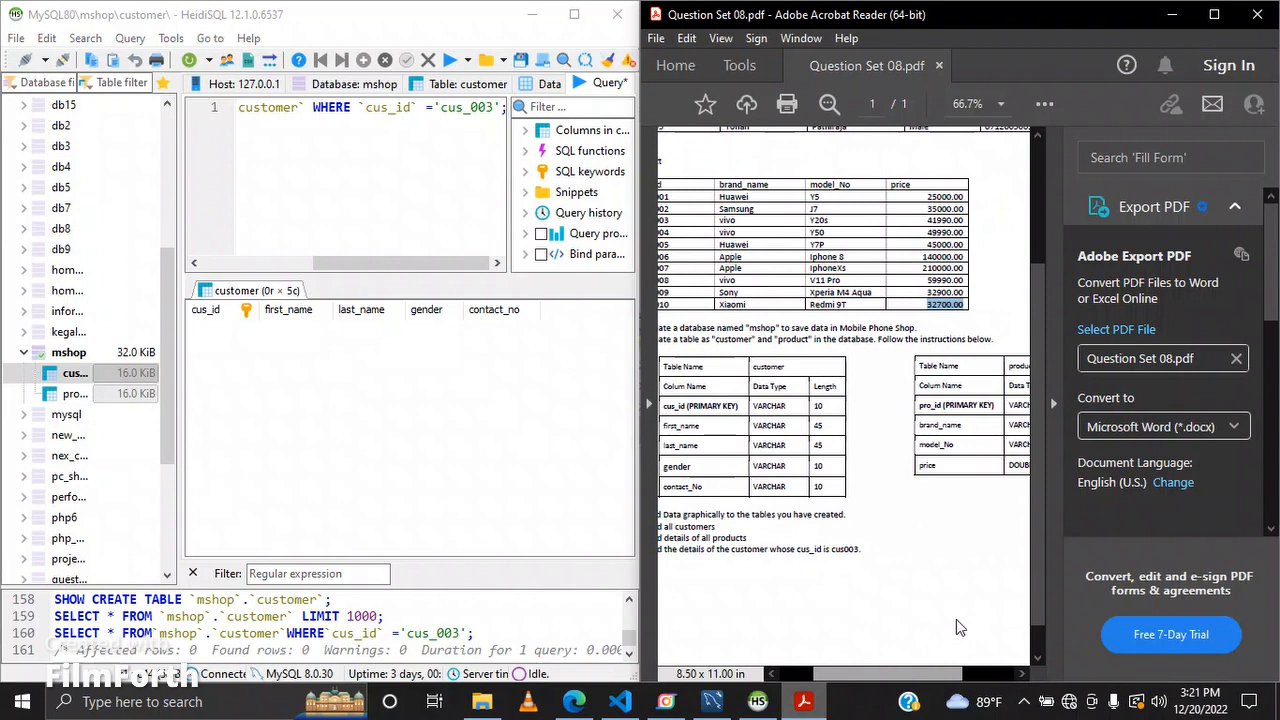
pyautogui.moveTo(957, 627); pyautogui.dragTo(896, 597)
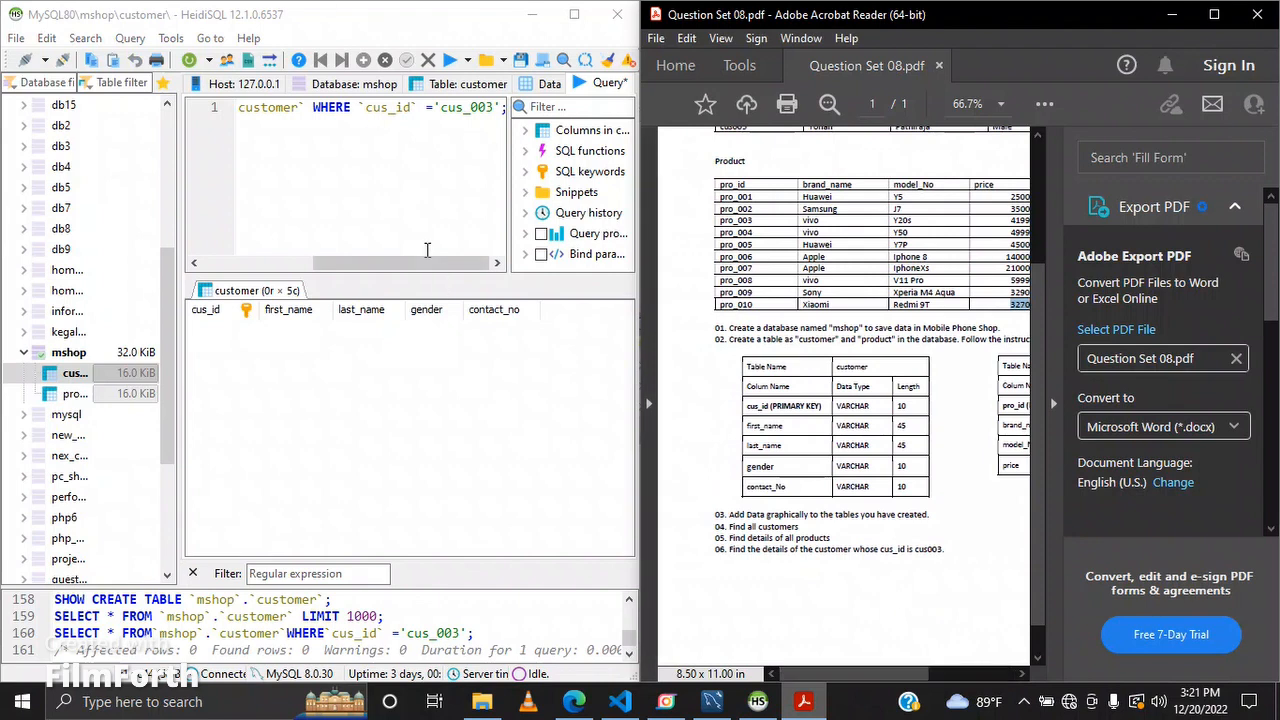
pyautogui.moveTo(430, 257); pyautogui.dragTo(286, 200)
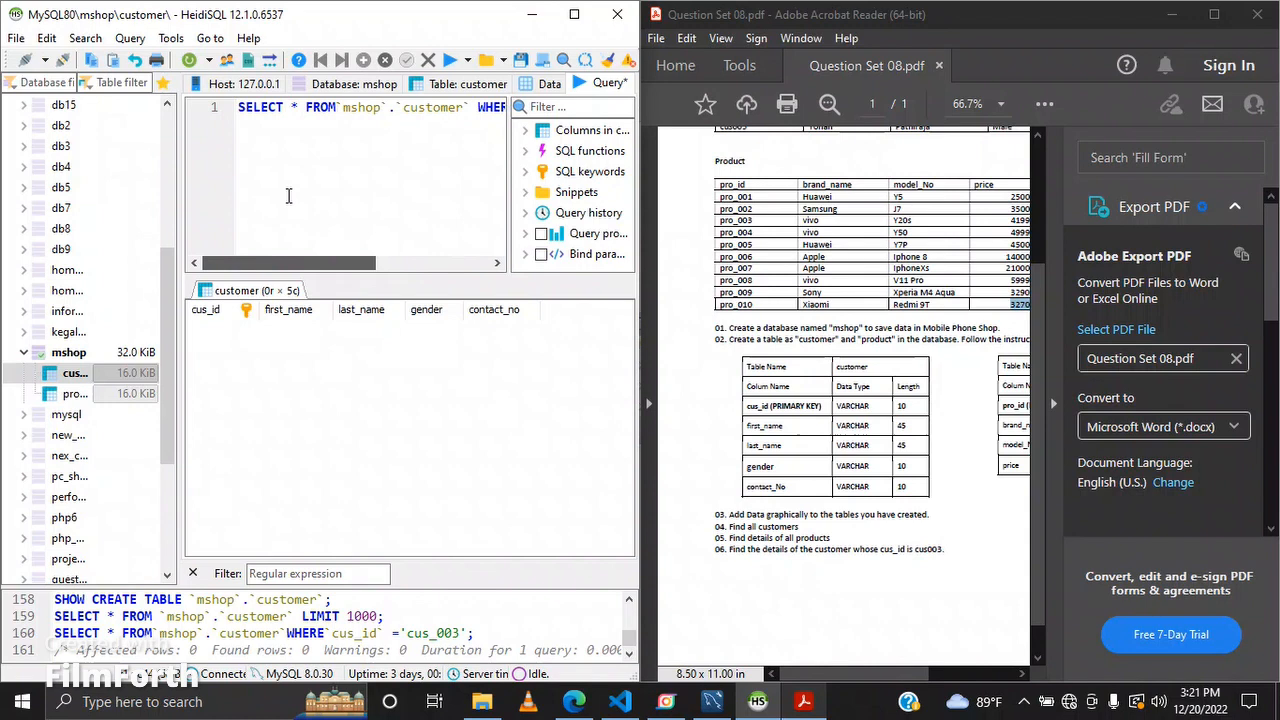
pyautogui.click(292, 106)
pyautogui.press('BackSpace')
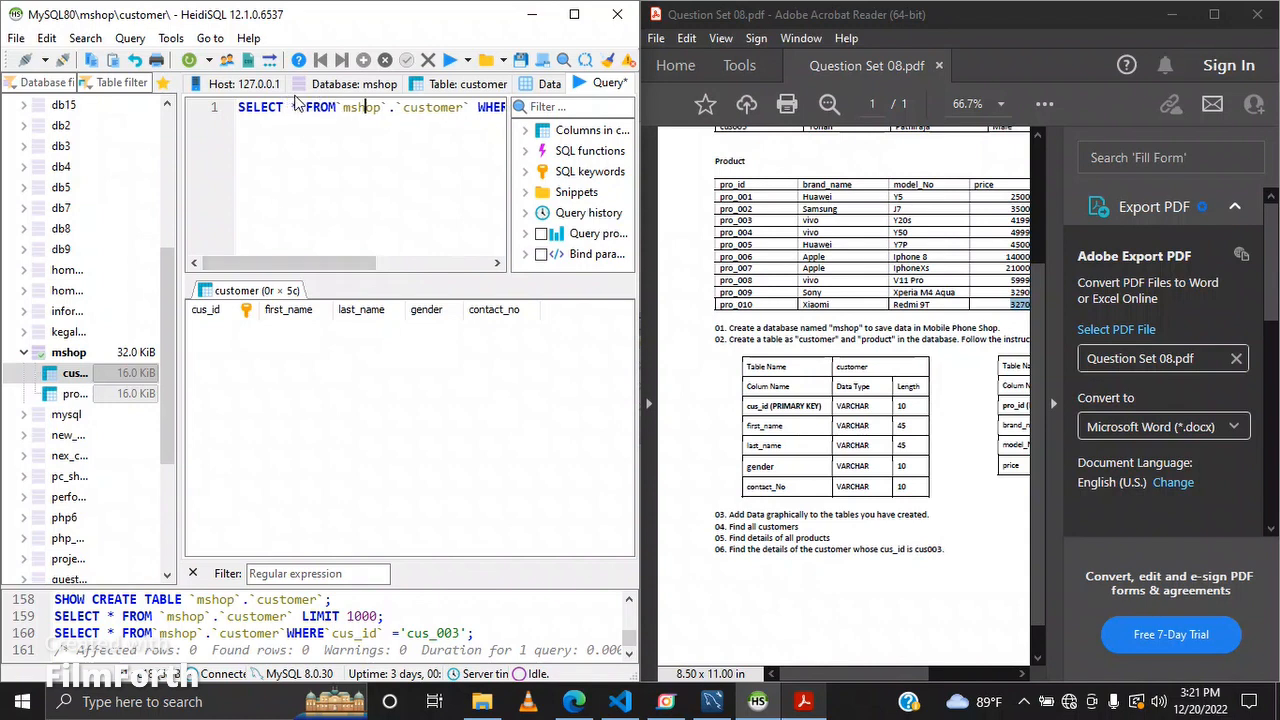
pyautogui.press('Right')
pyautogui.press('Right')
pyautogui.press('Right')
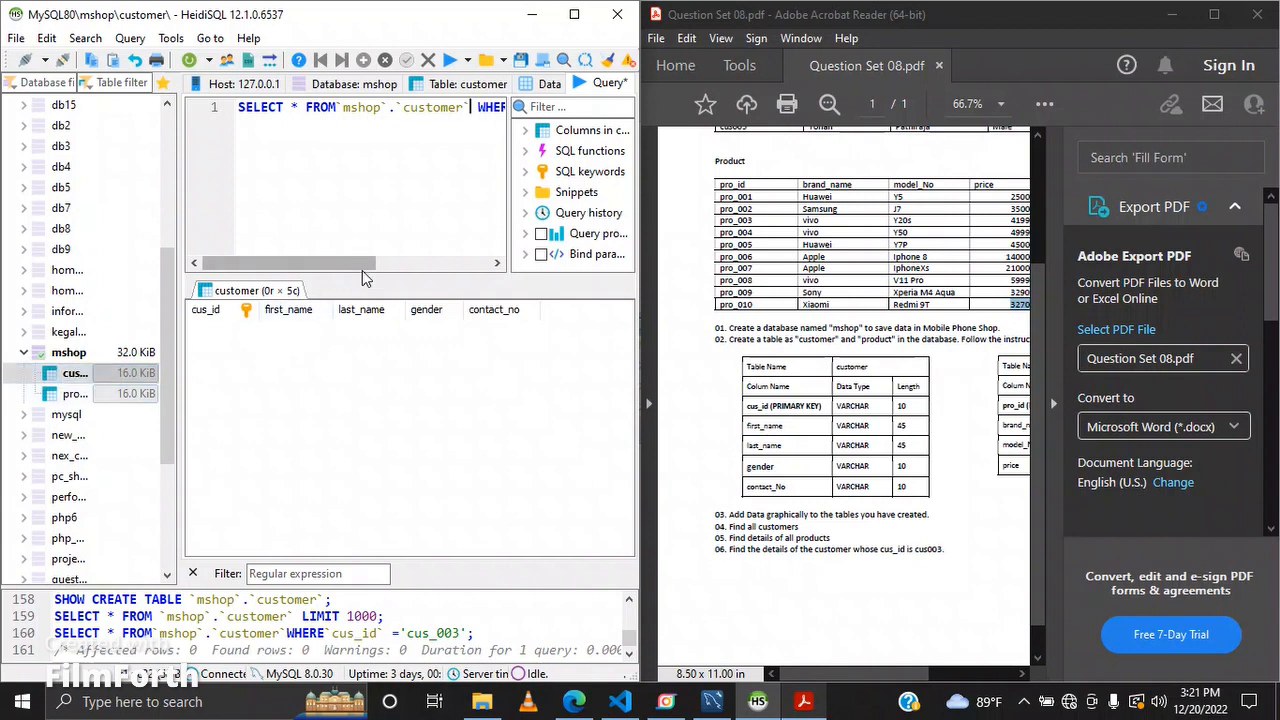
pyautogui.moveTo(365, 264); pyautogui.dragTo(480, 262)
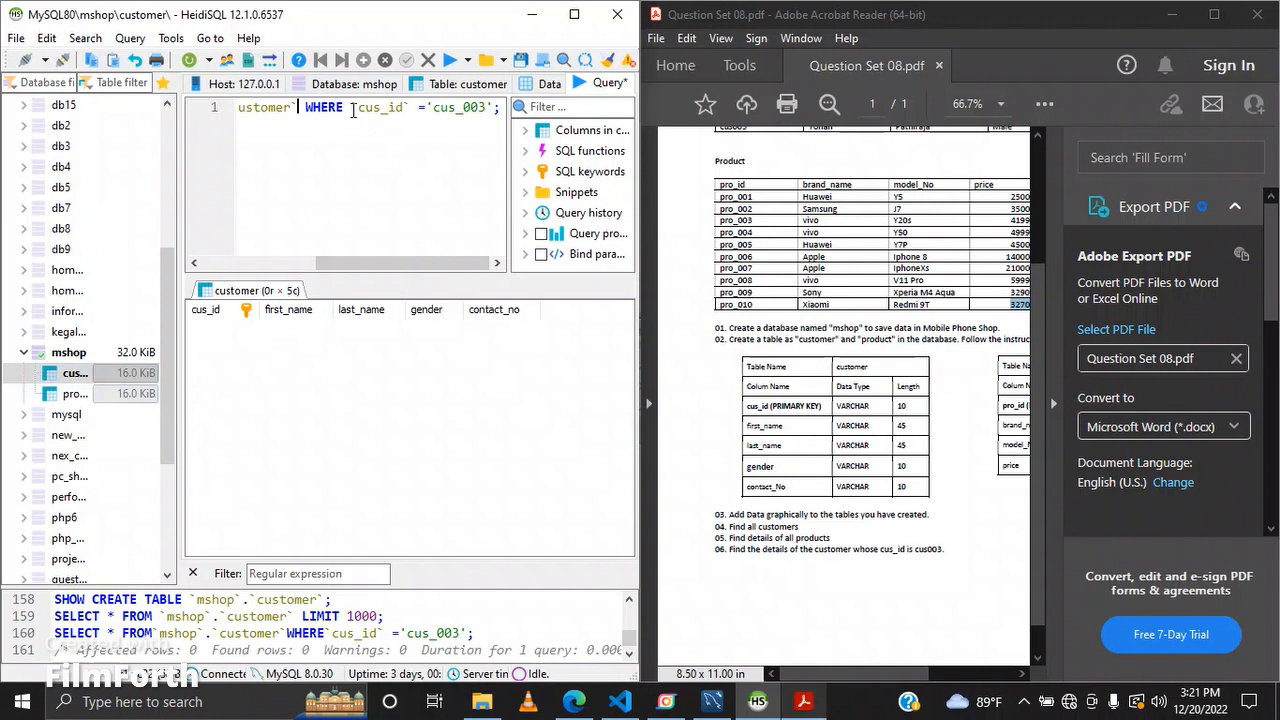
# Step: Copy cus003 from task 06 in the PDF, paste it as the cus_id value in the query, and run it
pyautogui.click(425, 107)
pyautogui.moveTo(918, 554); pyautogui.dragTo(947, 551)
pyautogui.hotkey('ctrl', 'c')
pyautogui.click(960, 544)
pyautogui.click(918, 564)
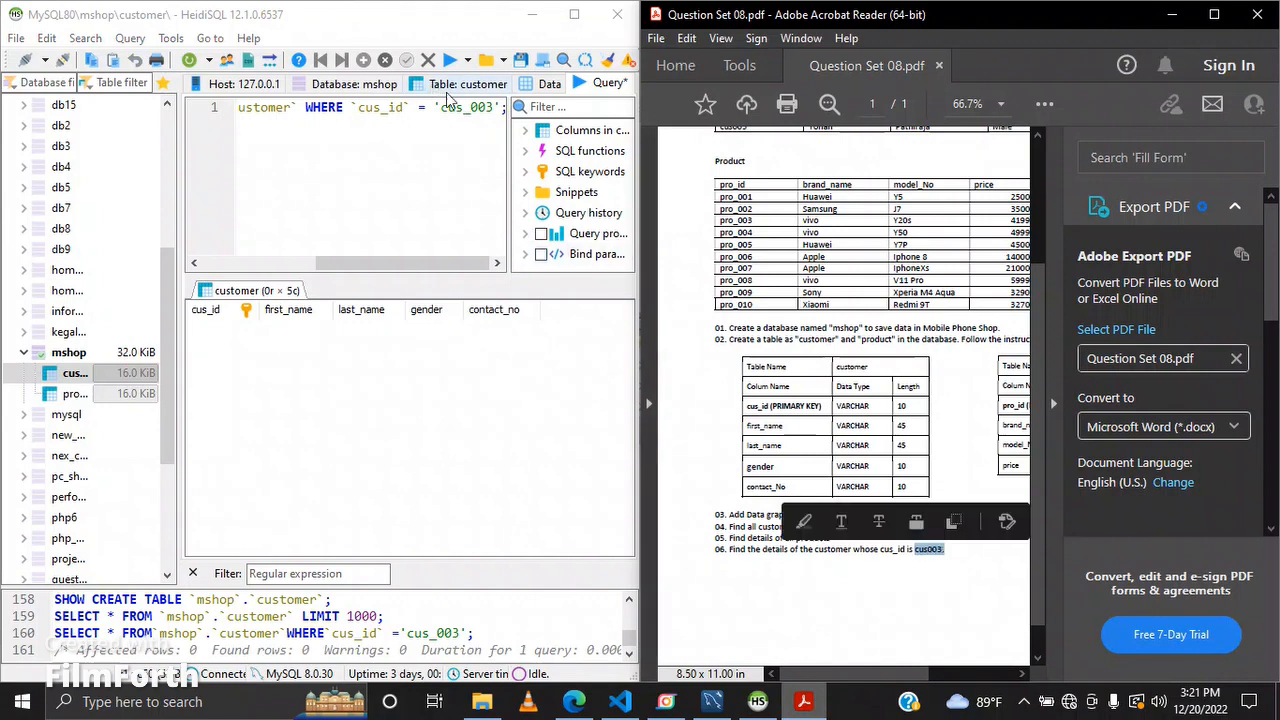
pyautogui.click(484, 108)
pyautogui.moveTo(495, 108); pyautogui.dragTo(441, 116)
pyautogui.hotkey('ctrl', 'v')
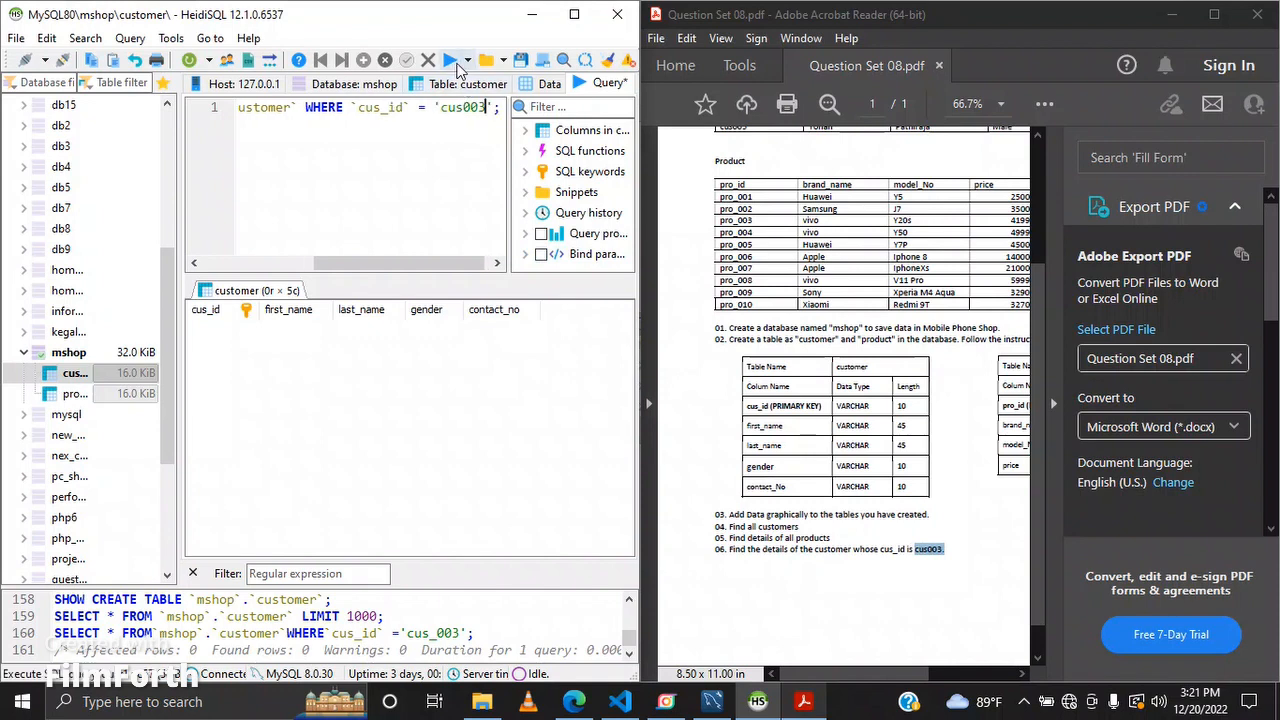
pyautogui.click(449, 60)
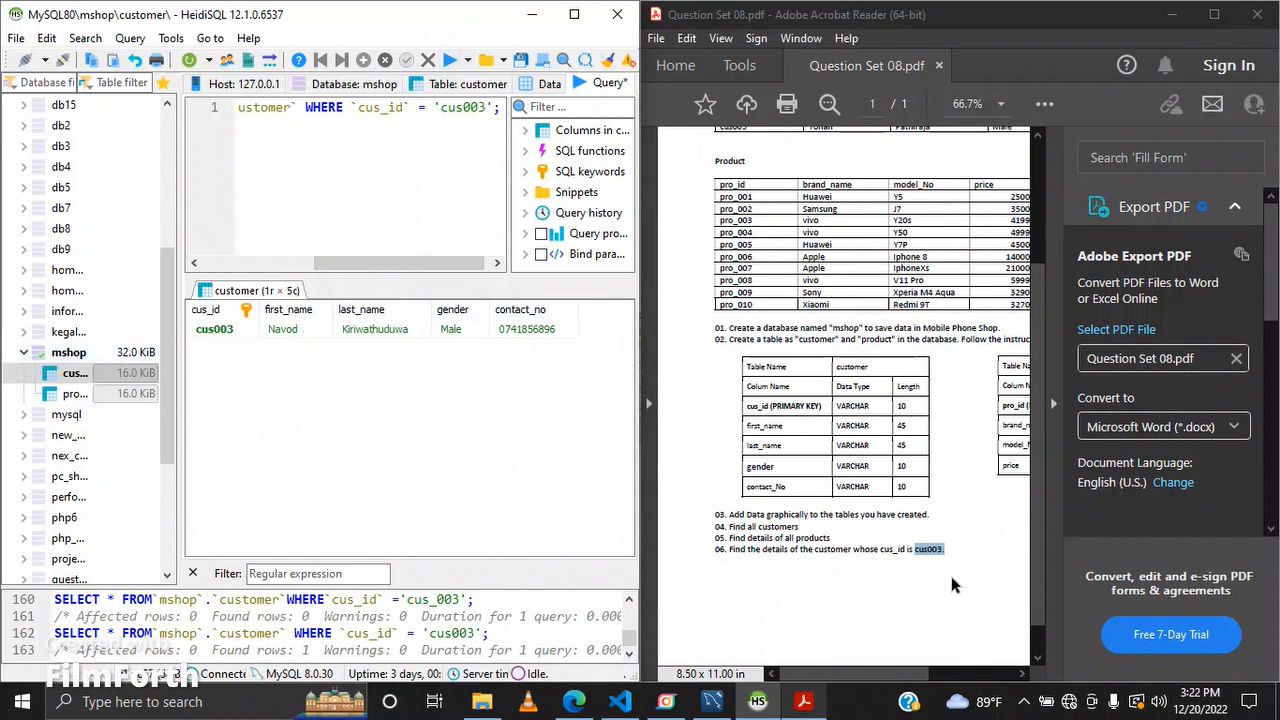
pyautogui.scroll(1, 926, 425)
pyautogui.scroll(3, 926, 425)
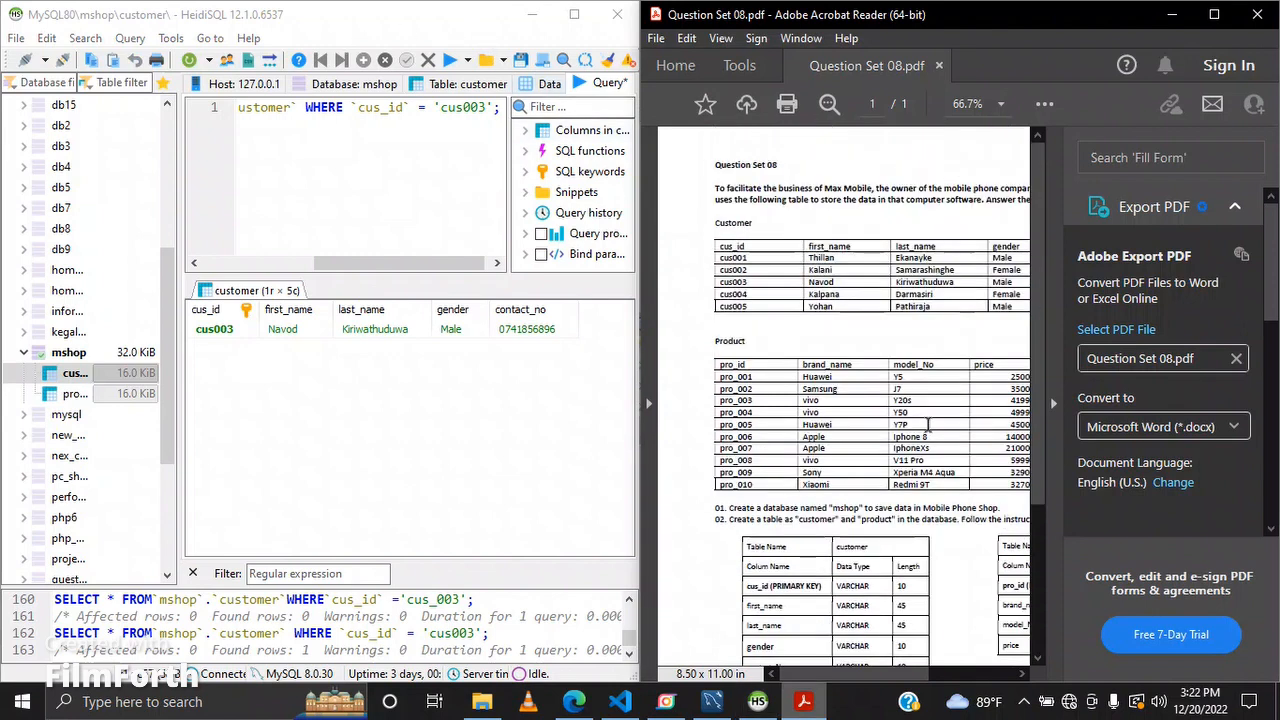